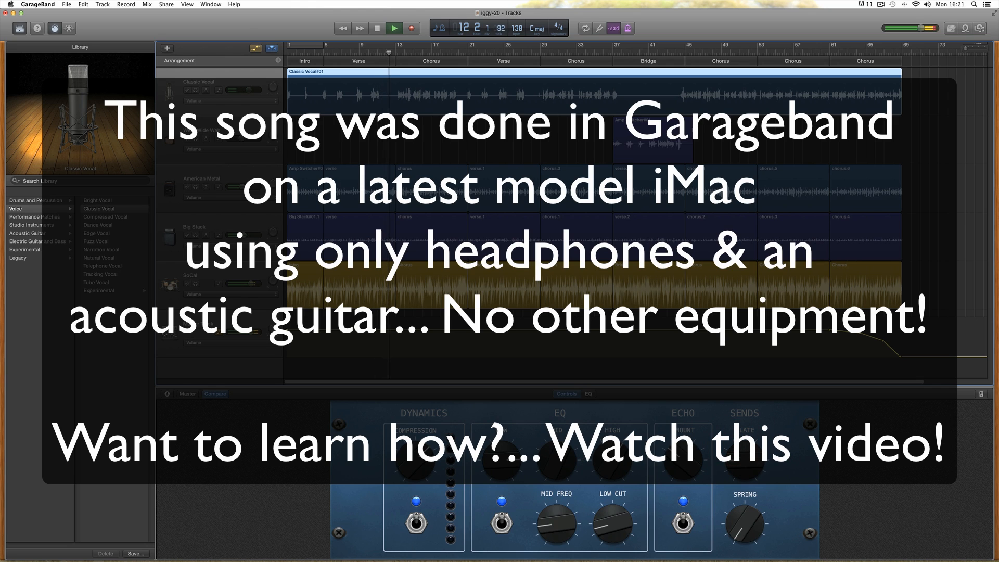
# Close the current untitled project without saving it.
pyautogui.moveTo(248, 93)
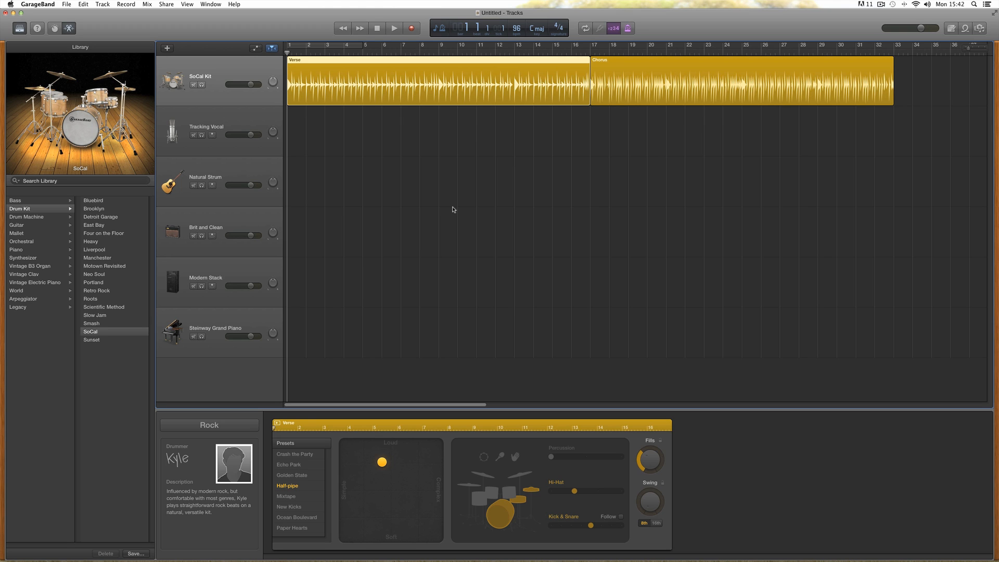
pyautogui.press('XF86AudioLowerVolume')
pyautogui.press('XF86AudioLowerVolume')
pyautogui.click(67, 5)
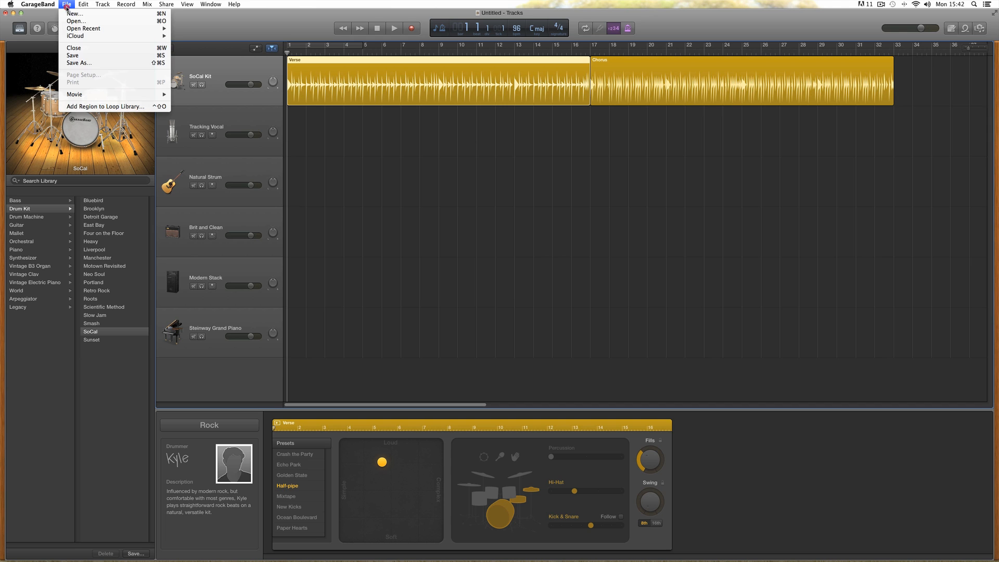
pyautogui.click(70, 47)
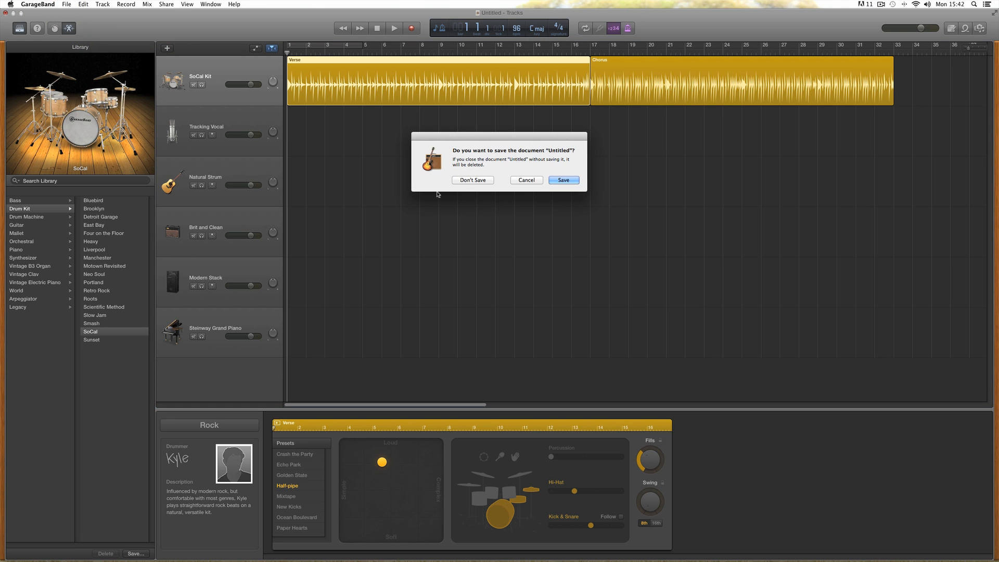
pyautogui.click(468, 181)
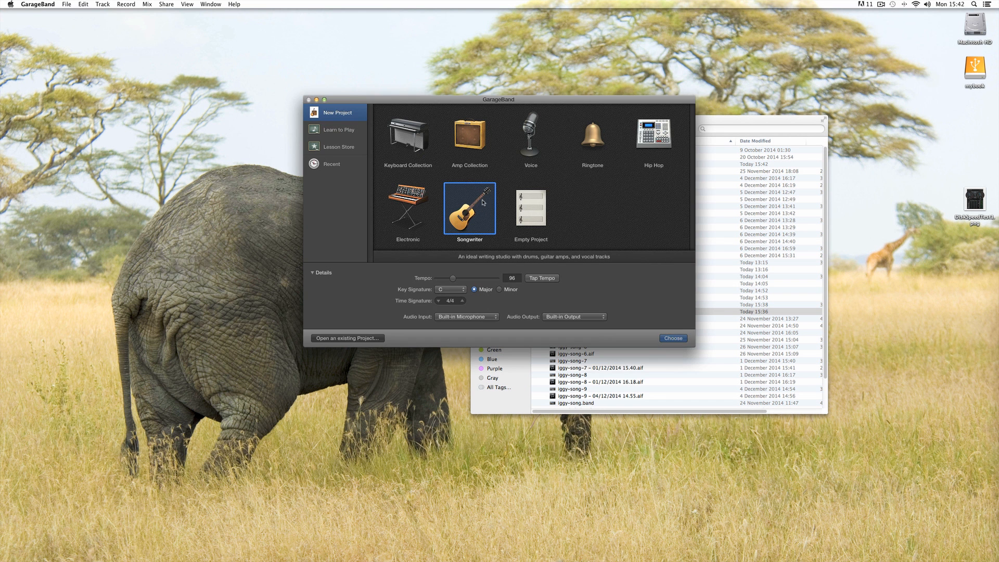
# Create an empty project with one microphone audio track recording from Input 1.
pyautogui.click(529, 208)
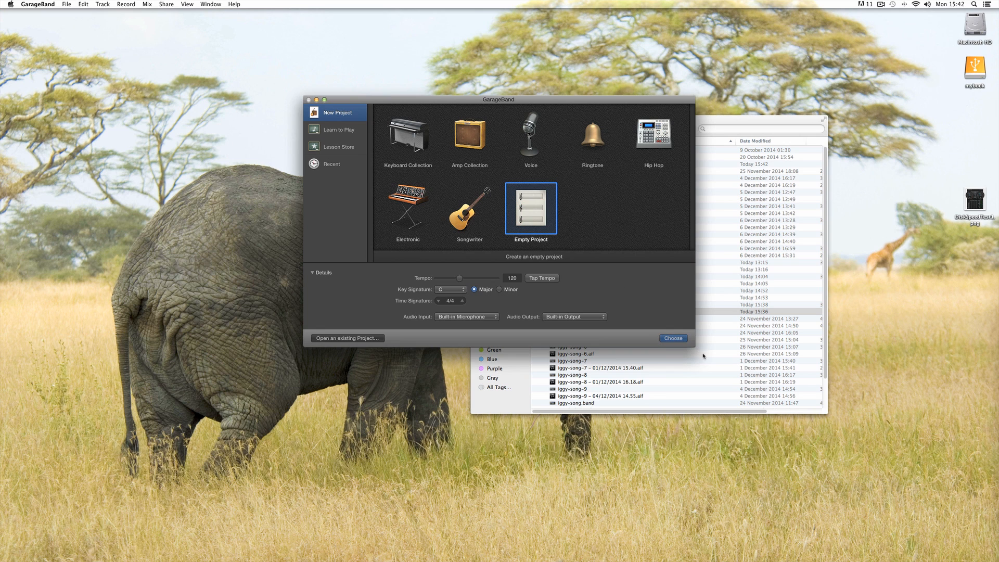
pyautogui.click(667, 337)
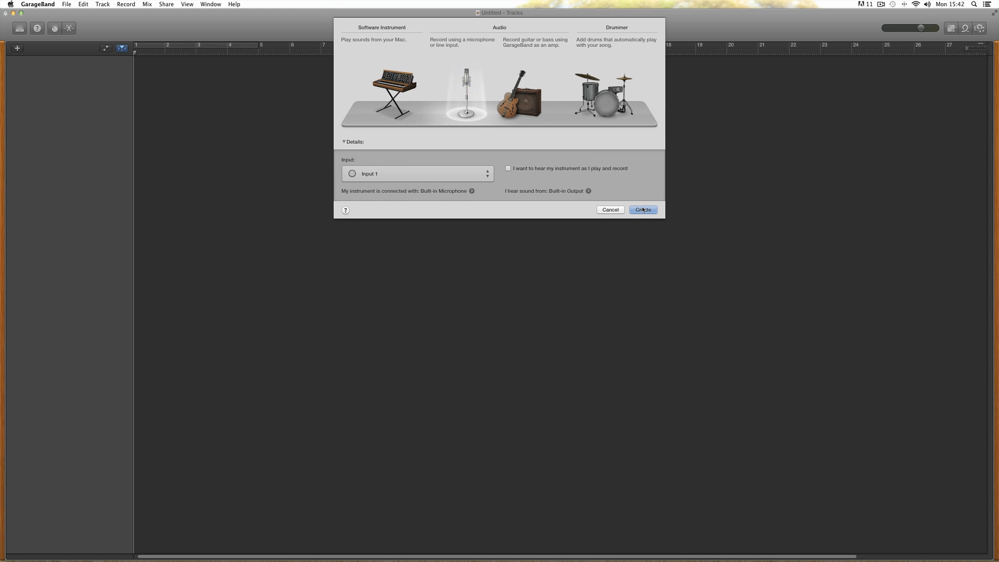
pyautogui.click(643, 209)
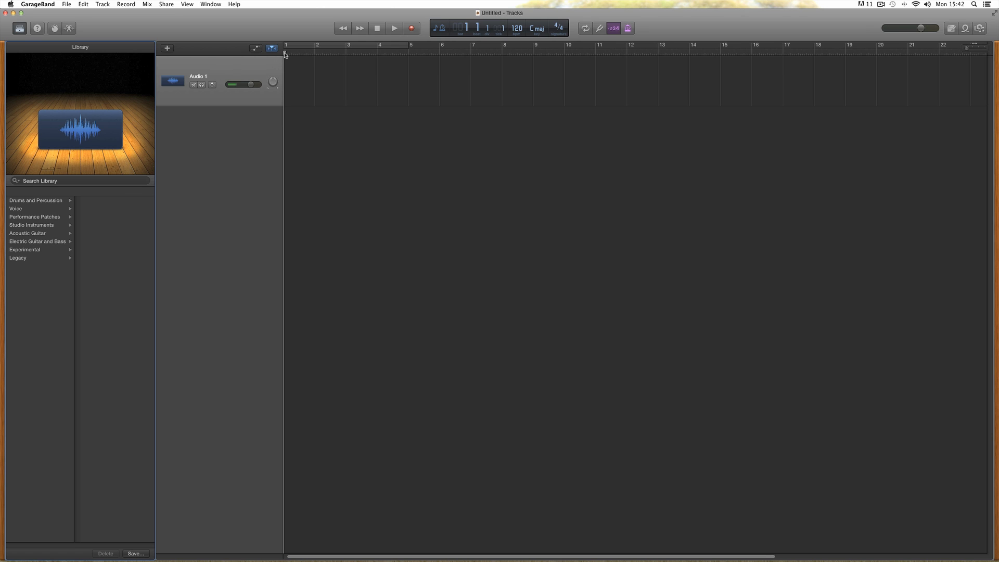
pyautogui.moveTo(280, 57); pyautogui.dragTo(285, 53)
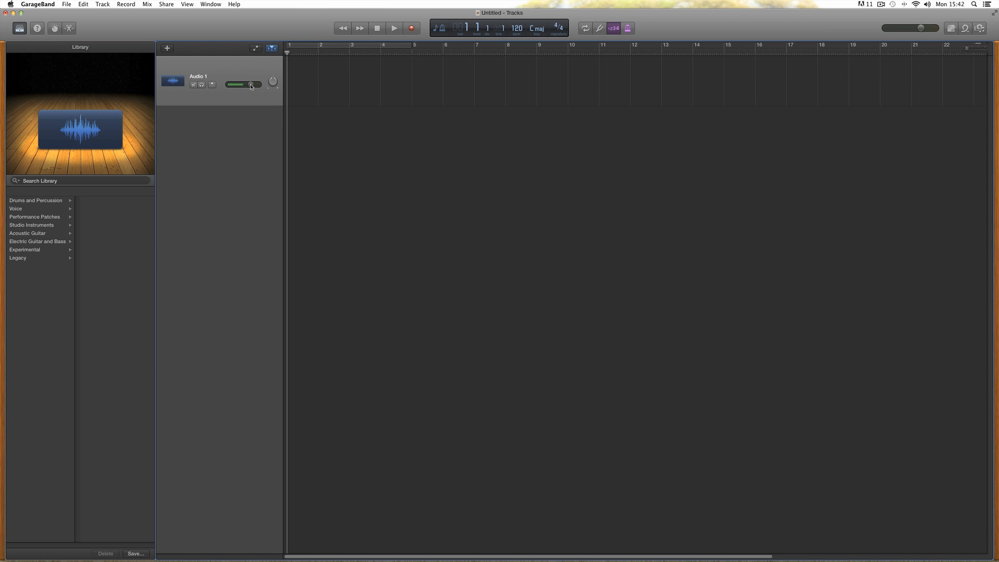
# Record a short microphone test of about three bars on the Audio 1 track at its default volume.
pyautogui.moveTo(250, 84); pyautogui.dragTo(238, 85)
pyautogui.keyDown('alt'); pyautogui.click(237, 86); pyautogui.keyUp('alt')
pyautogui.click(411, 29)
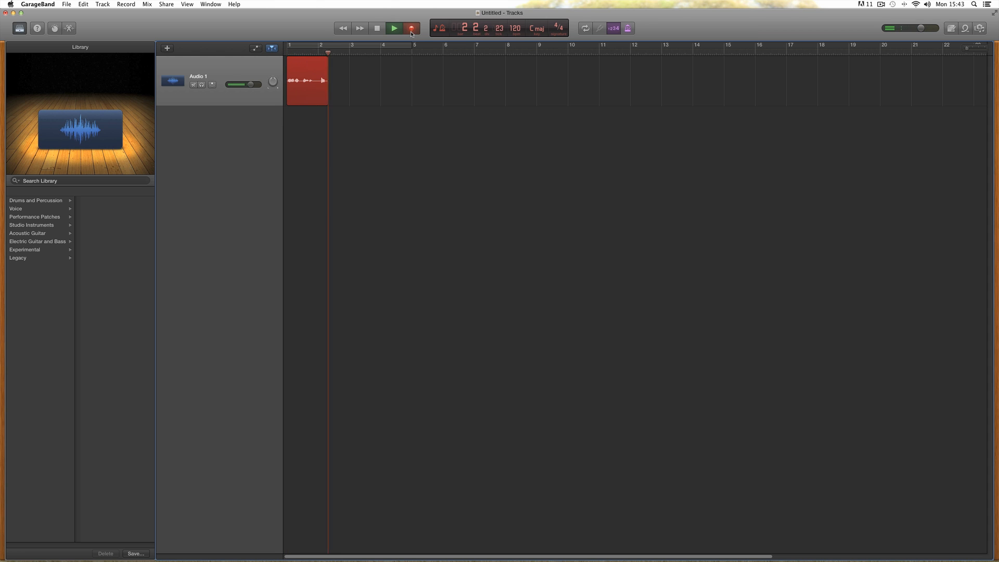
pyautogui.click(378, 31)
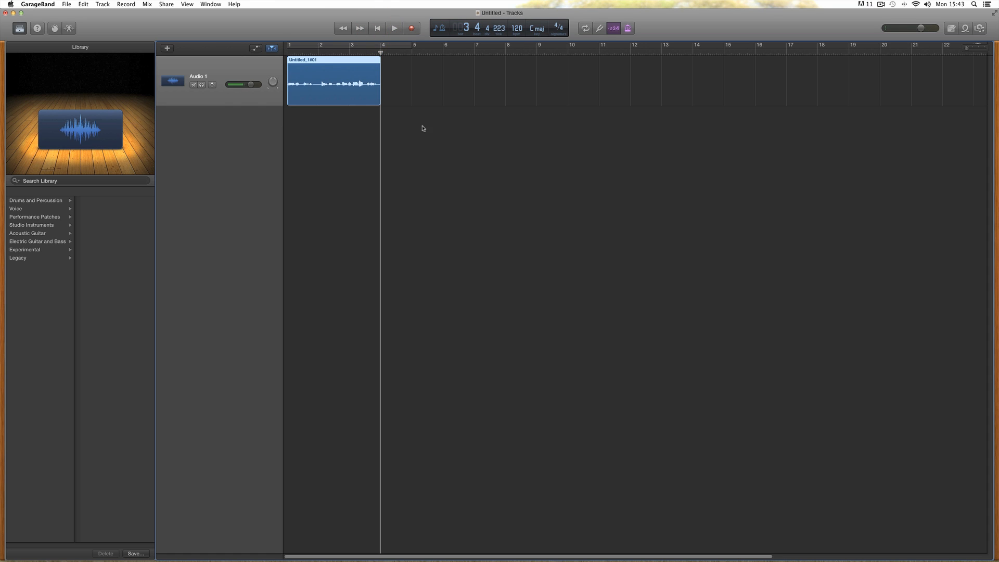
# Play the test recording back from the beginning and stop partway through.
pyautogui.click(378, 30)
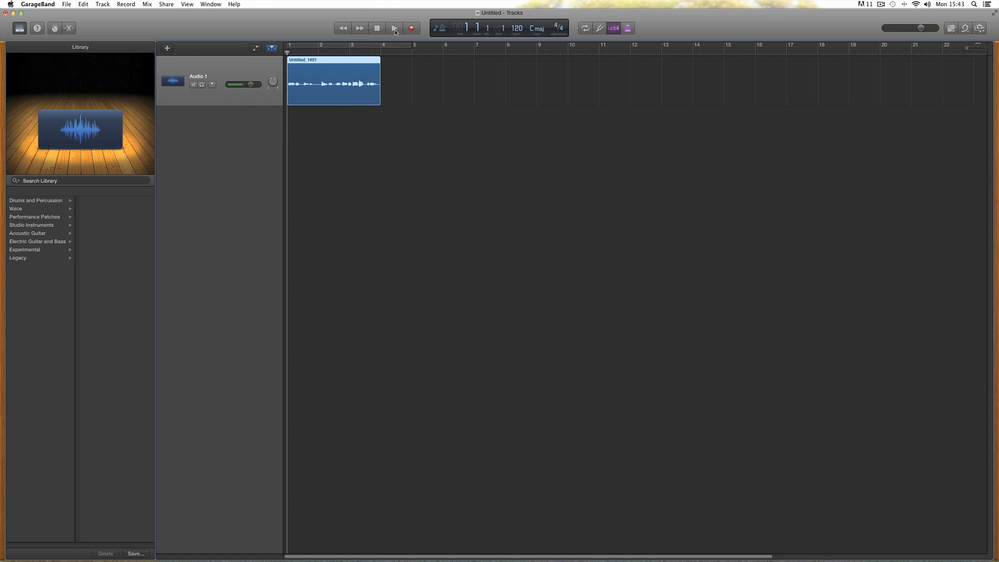
pyautogui.click(394, 29)
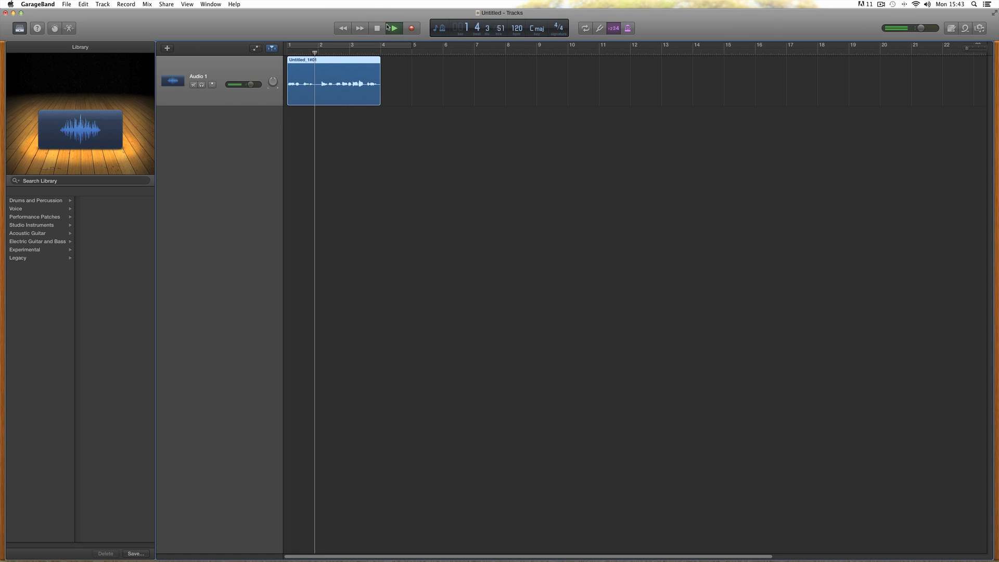
pyautogui.click(378, 30)
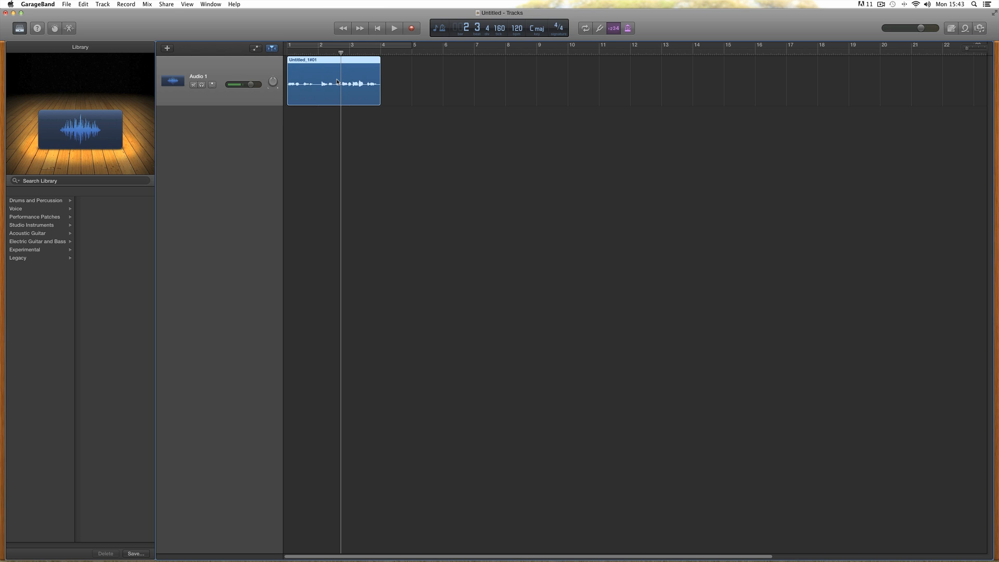
# Delete the test region from the Audio 1 track and return the playhead to the beginning.
pyautogui.click(434, 85)
pyautogui.click(371, 75)
pyautogui.press('Delete')
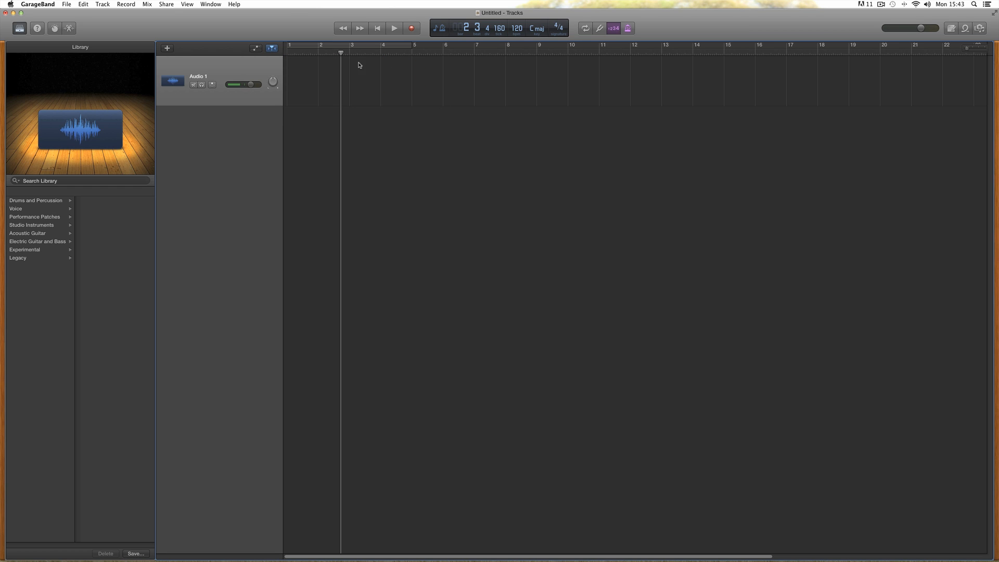
pyautogui.moveTo(341, 53); pyautogui.dragTo(404, 72)
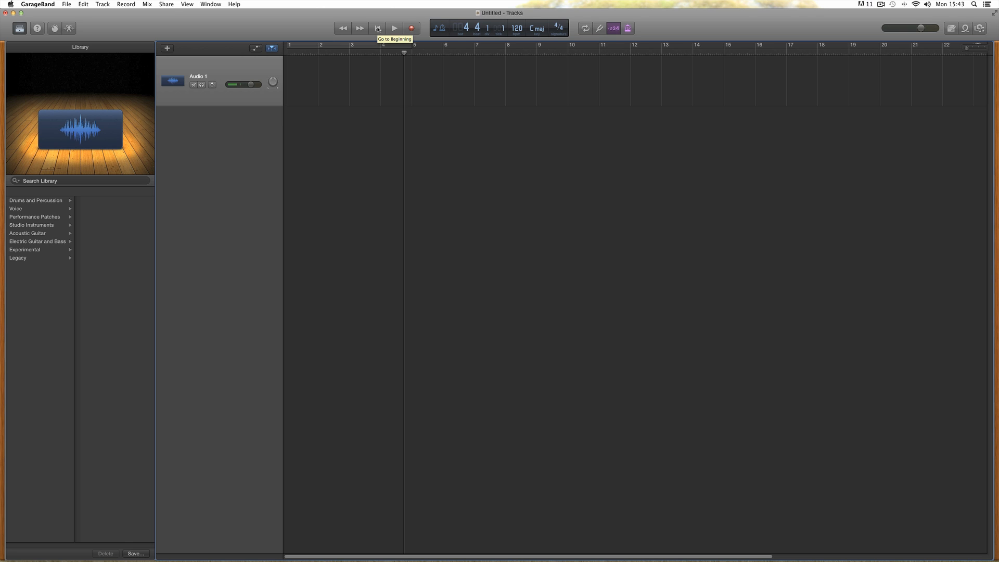
pyautogui.click(379, 29)
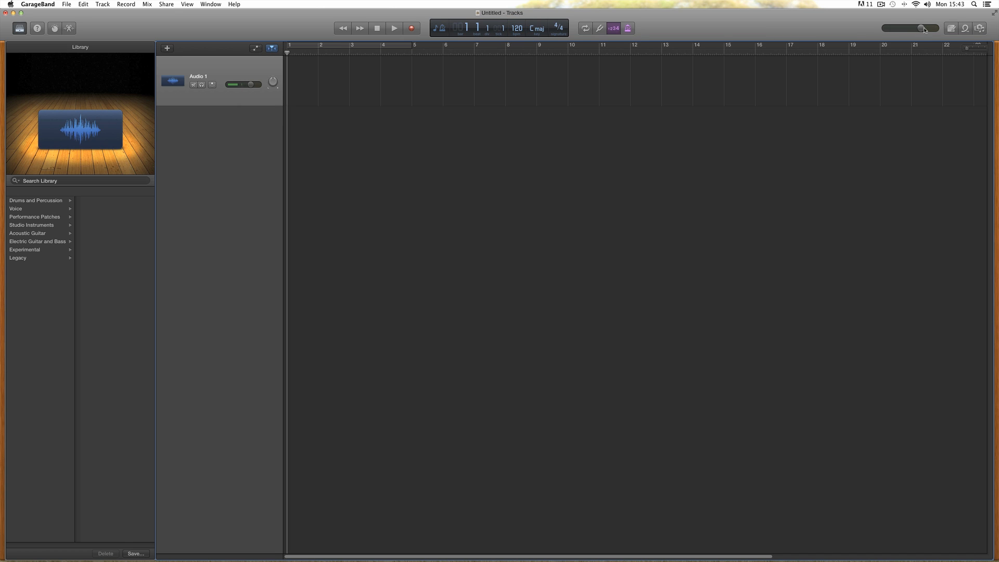
# Raise the master volume and turn on the metronome, testing it with a brief playback.
pyautogui.moveTo(921, 28); pyautogui.dragTo(932, 31)
pyautogui.click(630, 29)
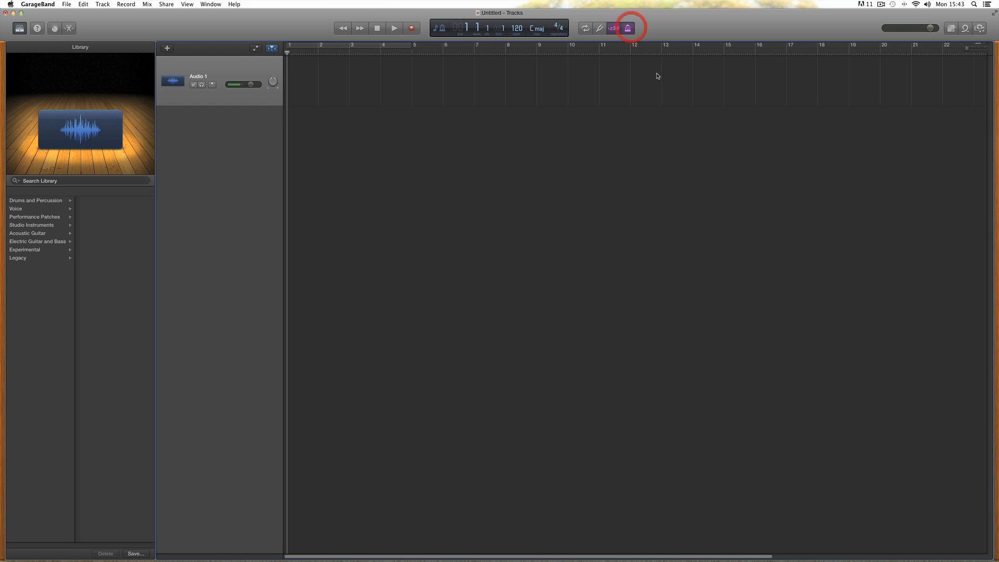
pyautogui.click(395, 28)
pyautogui.click(377, 29)
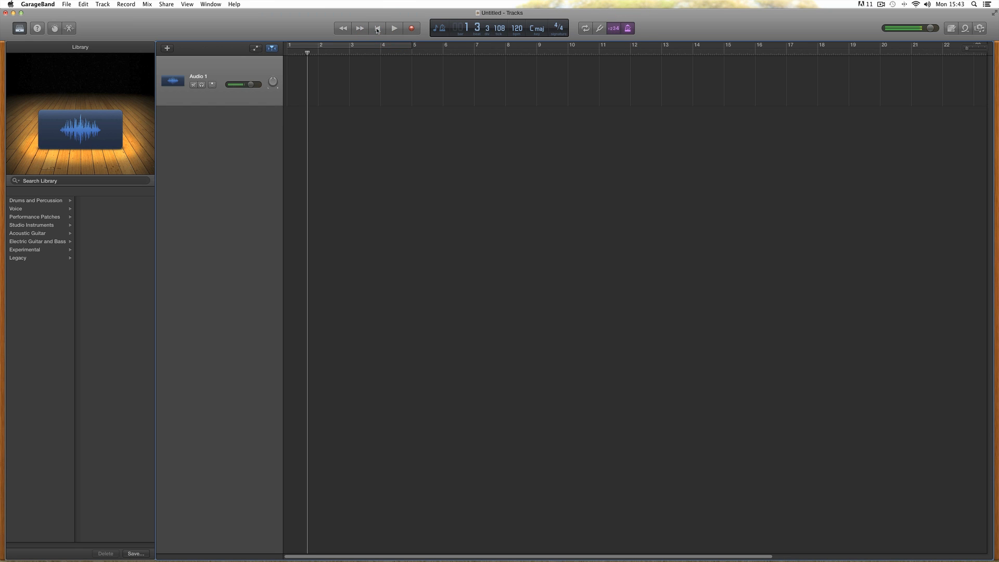
pyautogui.click(377, 29)
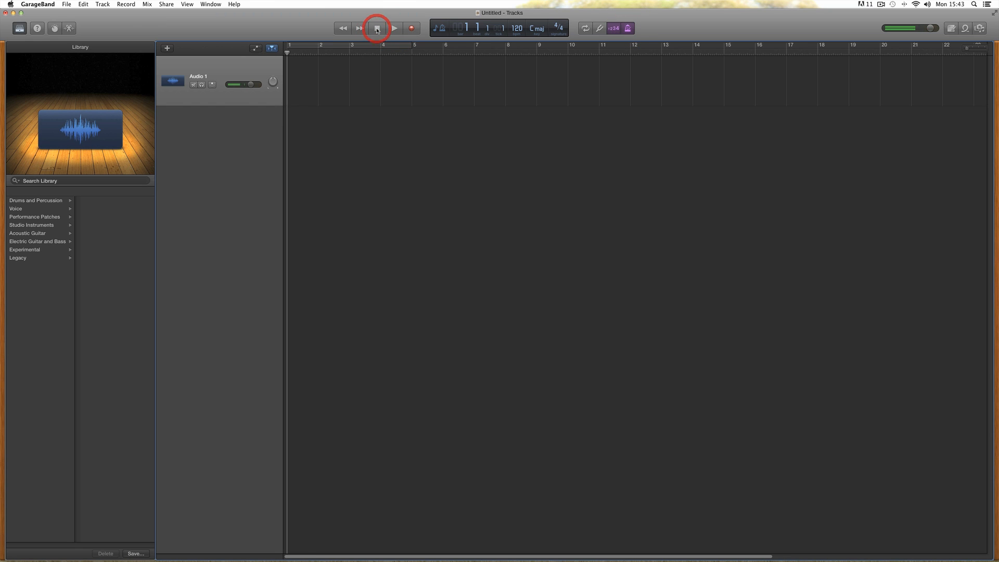
# Listen to several bars of the metronome click at the project's current tempo.
pyautogui.click(519, 32)
pyautogui.click(518, 32)
pyautogui.click(394, 29)
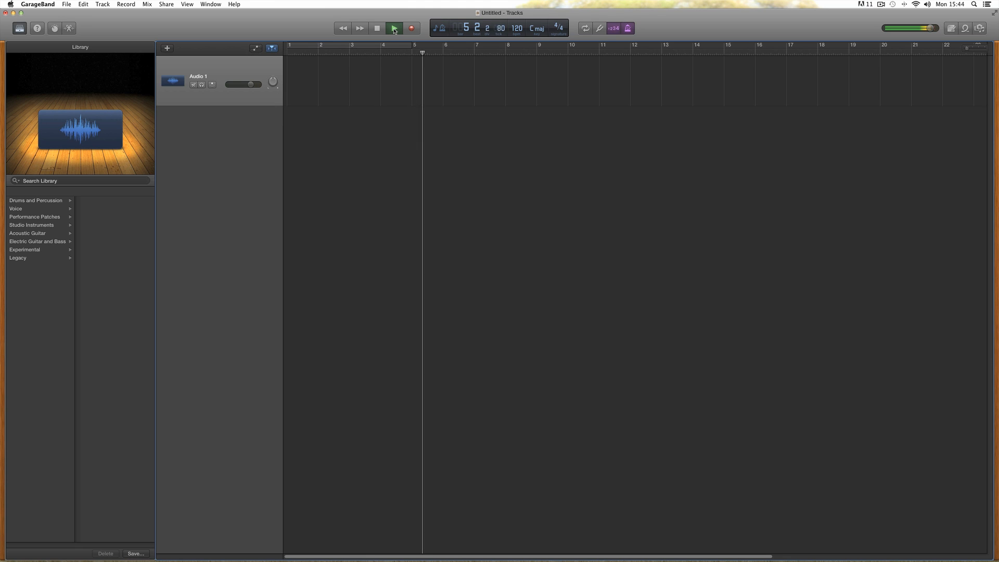
pyautogui.click(395, 29)
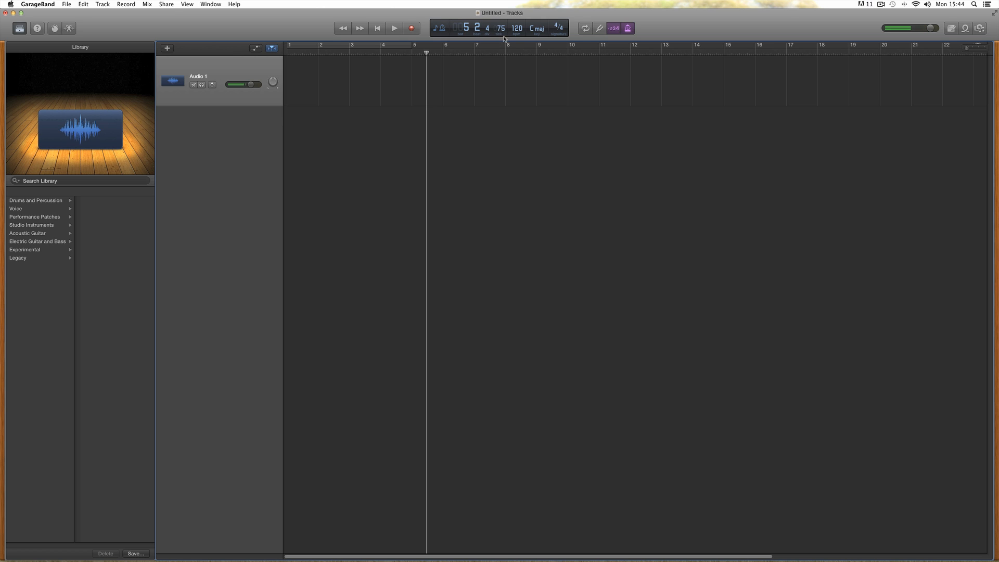
# Set the project tempo to 138 bpm and check the metronome click from the beginning.
pyautogui.moveTo(517, 30)
pyautogui.mouseDown()
pyautogui.moveTo(520, 46)
pyautogui.moveTo(522, 12)
pyautogui.mouseUp()
pyautogui.moveTo(523, 24); pyautogui.dragTo(523, 22)
pyautogui.click(377, 28)
pyautogui.click(392, 29)
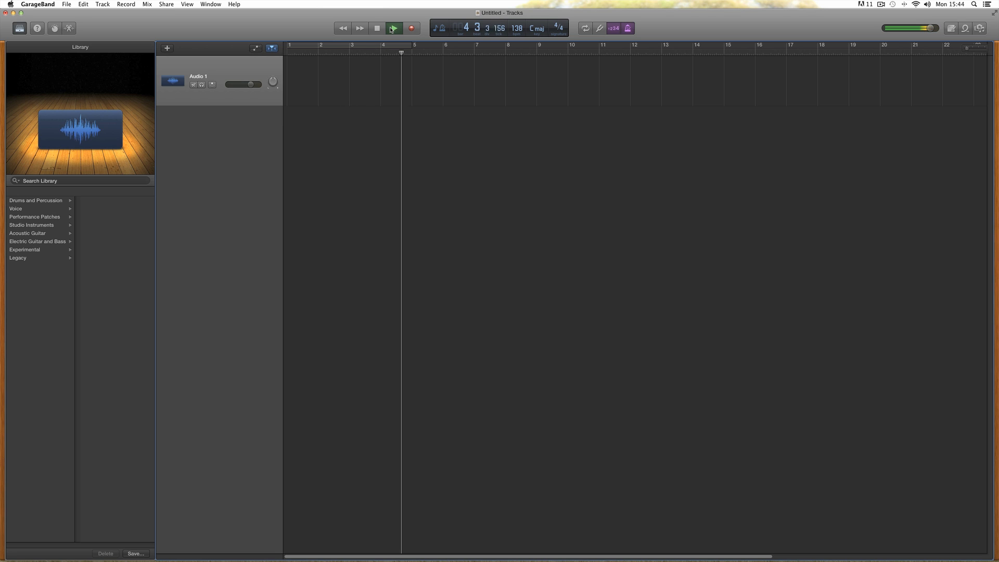
pyautogui.click(393, 28)
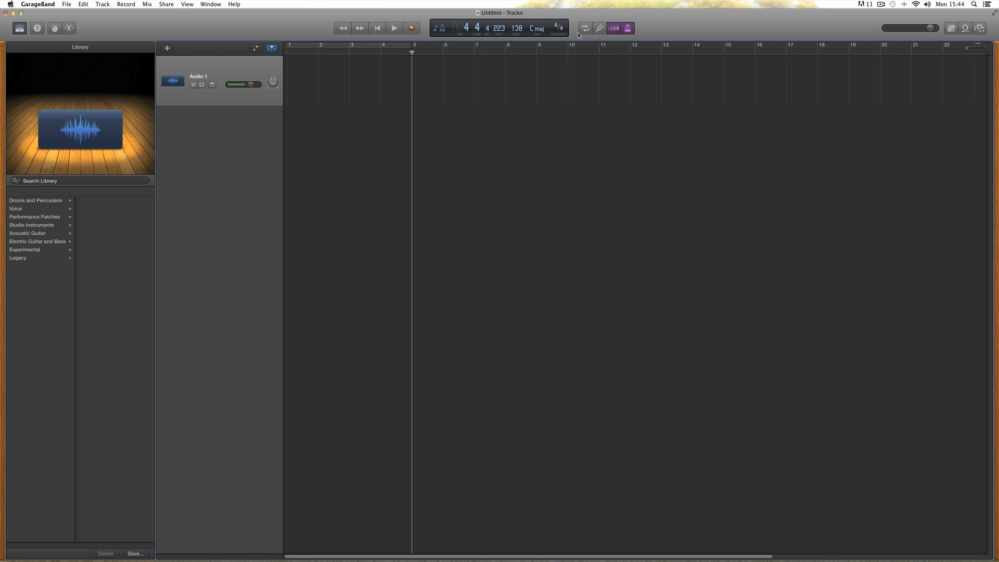
# Lower the master volume to its former level and return the playhead to the beginning.
pyautogui.moveTo(931, 30); pyautogui.dragTo(921, 29)
pyautogui.press('Return')
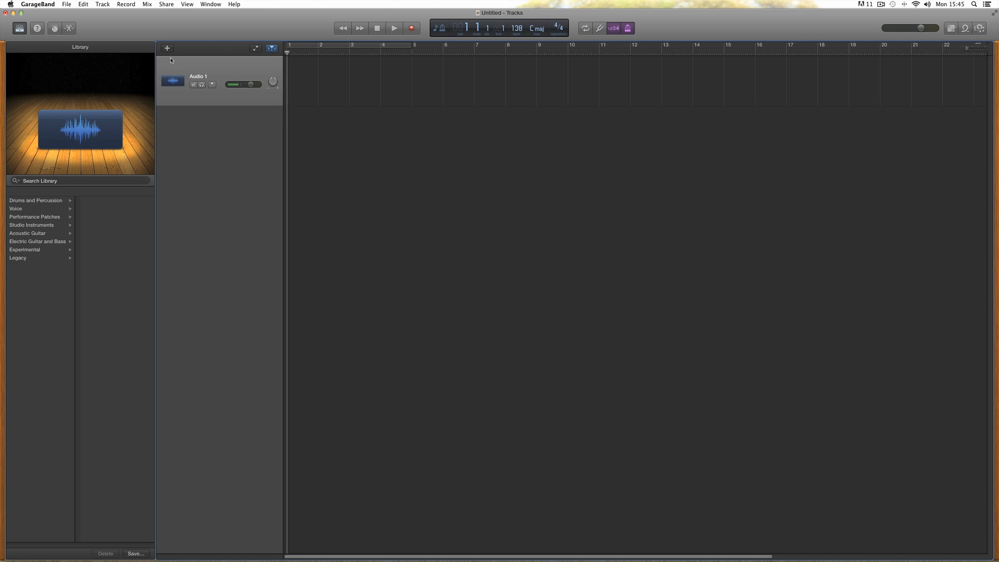
# Show the arrangement track and add the first song section to it.
pyautogui.click(103, 5)
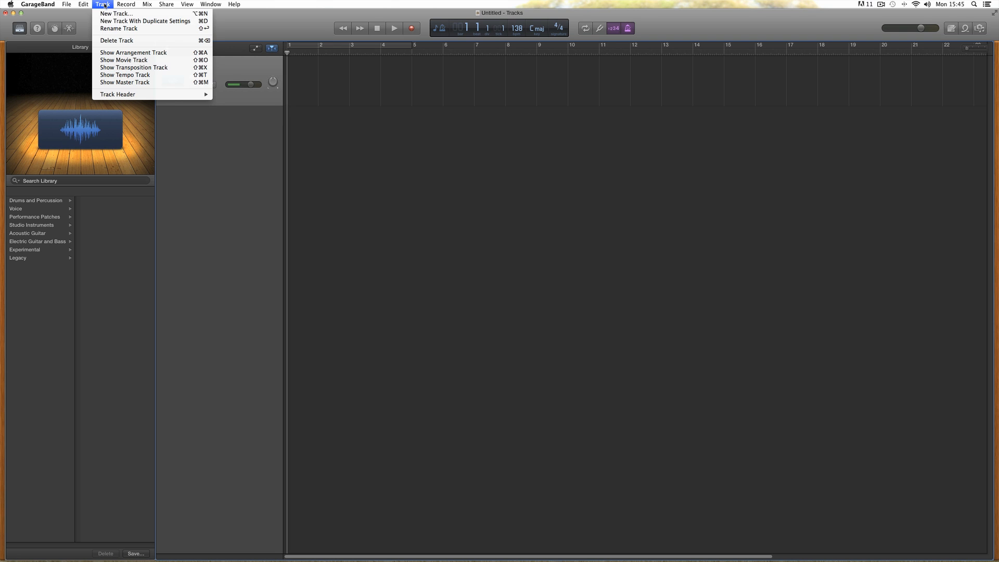
pyautogui.click(125, 53)
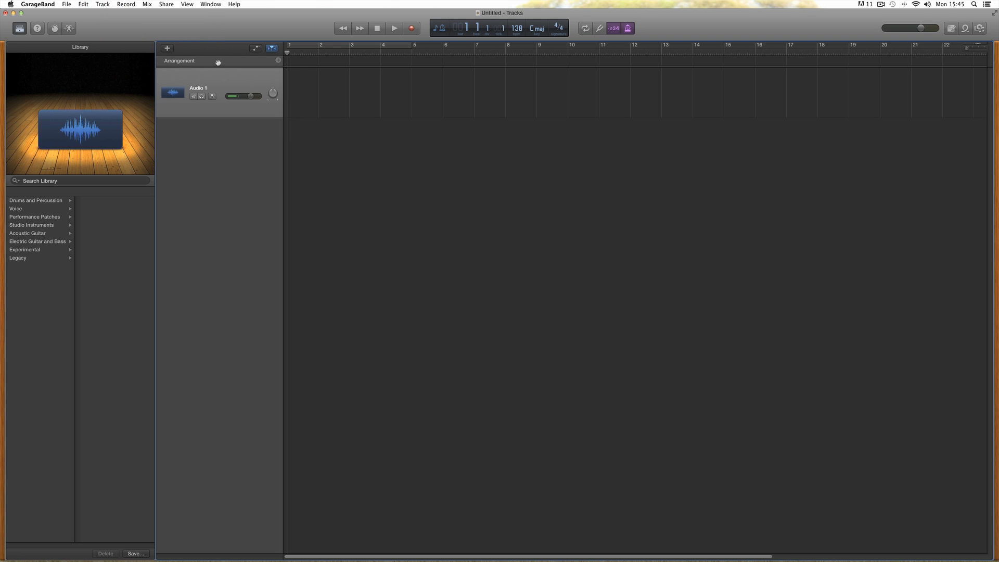
pyautogui.click(237, 62)
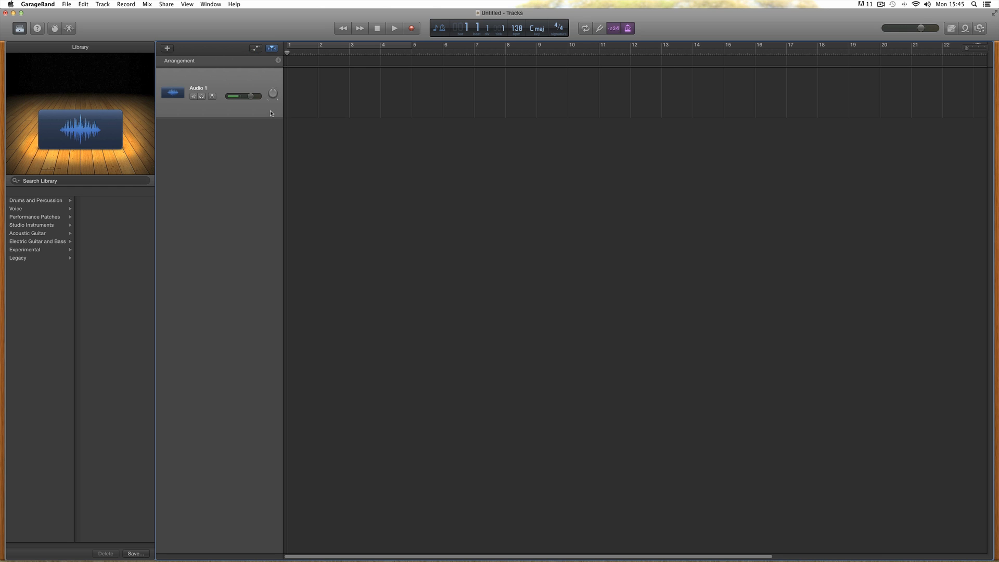
pyautogui.click(278, 60)
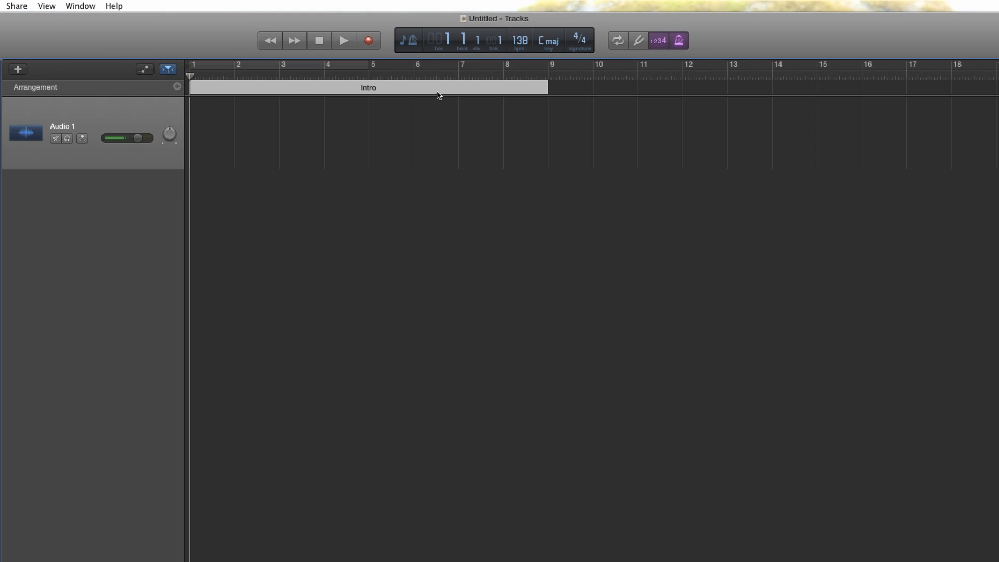
pyautogui.click(374, 89)
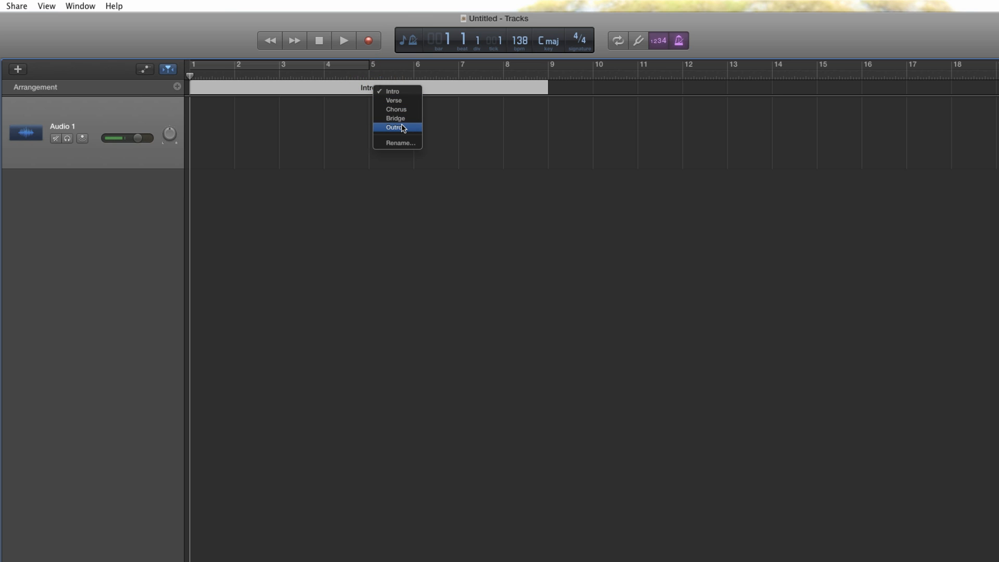
pyautogui.click(482, 196)
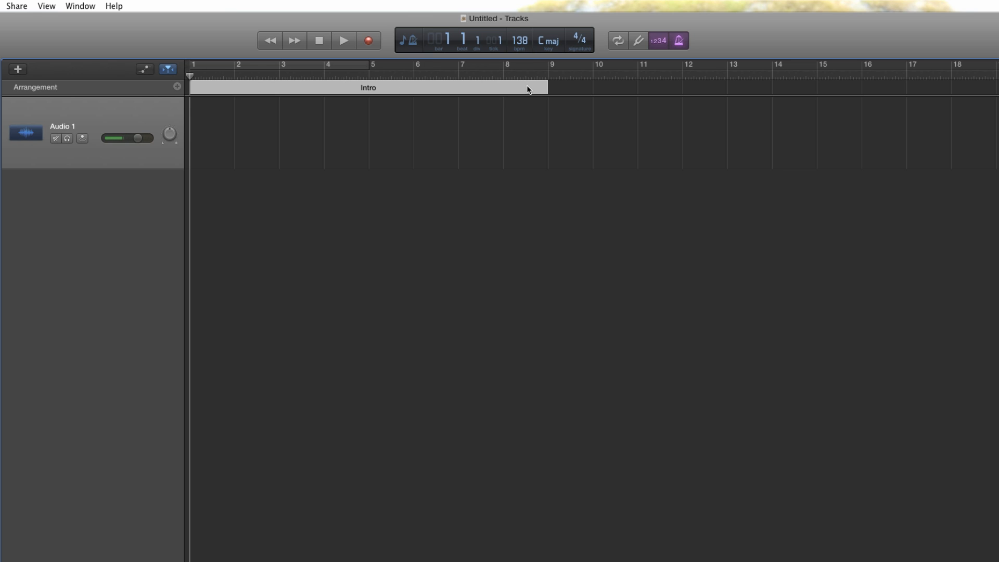
pyautogui.moveTo(548, 89)
pyautogui.mouseDown()
pyautogui.moveTo(800, 103)
pyautogui.moveTo(376, 103)
pyautogui.moveTo(548, 102)
pyautogui.mouseUp()
pyautogui.moveTo(546, 93)
pyautogui.mouseDown()
pyautogui.moveTo(368, 91)
pyautogui.moveTo(548, 99)
pyautogui.mouseUp()
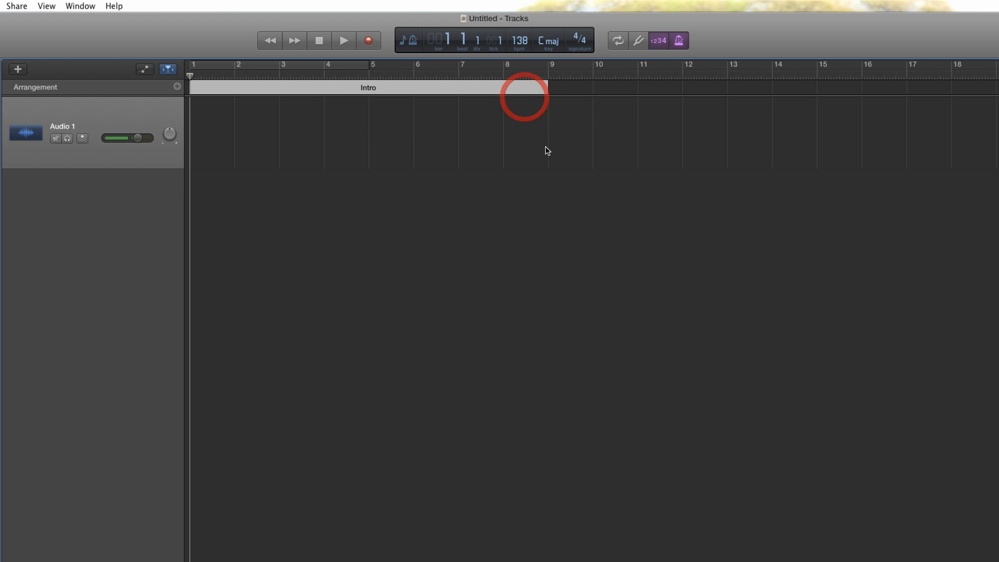
# Change the first section's name to Verse and add a second section named Verse directly after it.
pyautogui.click(368, 88)
pyautogui.click(380, 99)
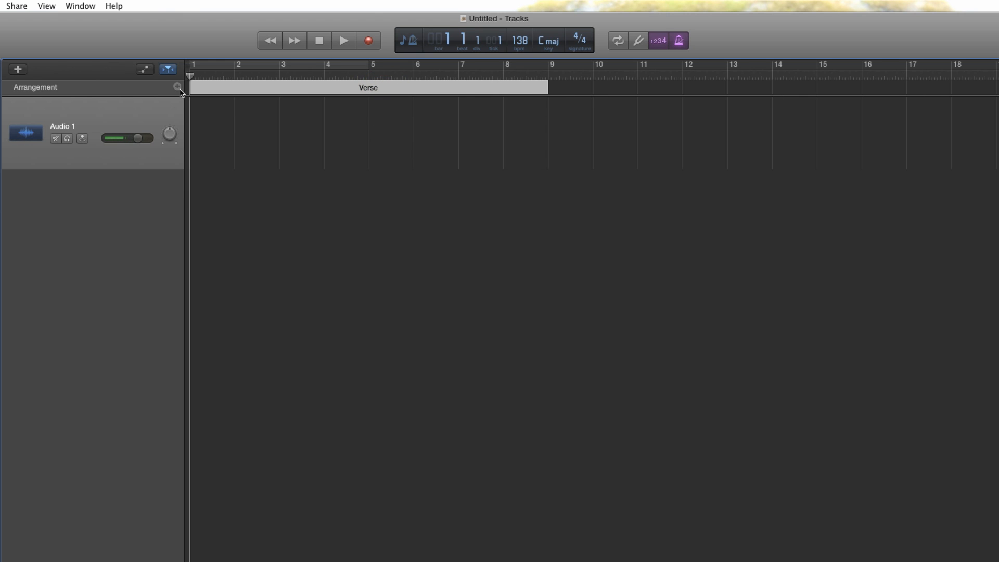
pyautogui.click(176, 86)
pyautogui.click(724, 88)
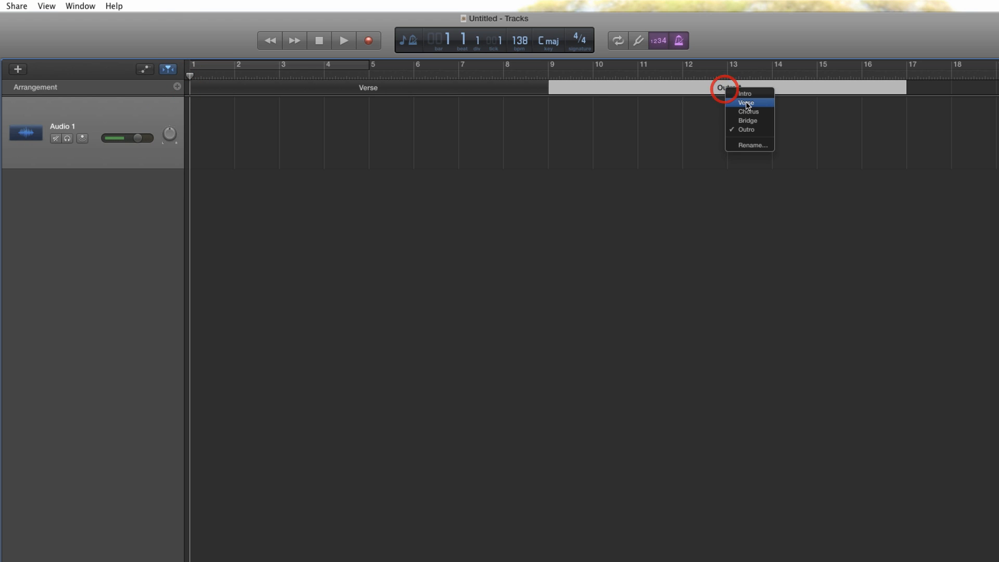
pyautogui.click(738, 101)
pyautogui.click(458, 88)
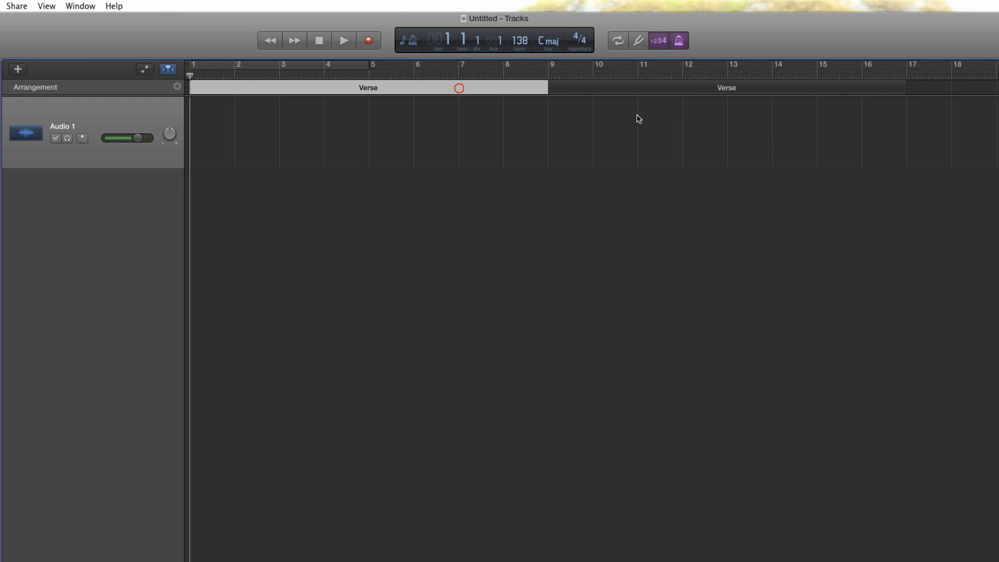
pyautogui.click(578, 90)
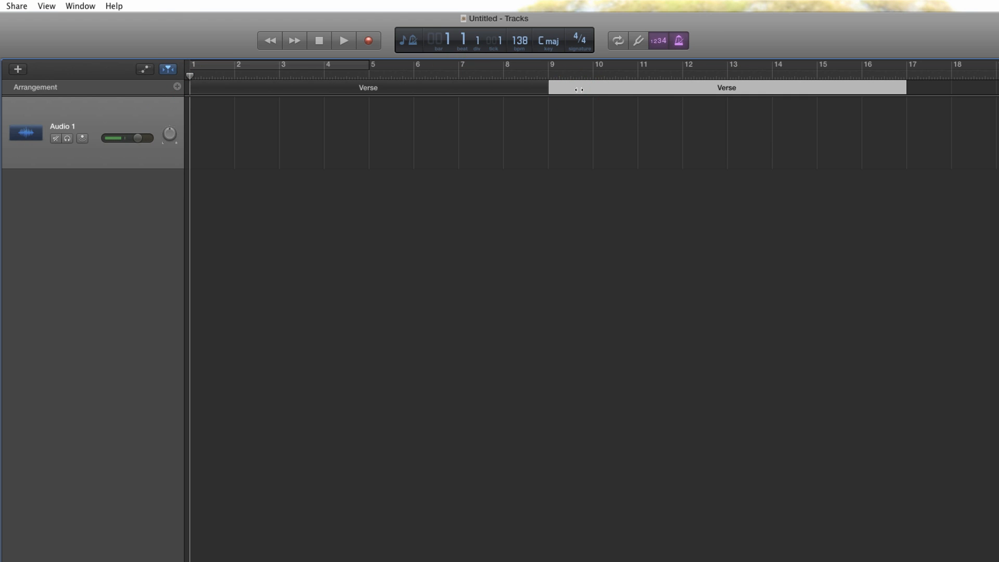
# Delete both Verse sections from the arrangement track, starting with the second one.
pyautogui.click(619, 129)
pyautogui.click(622, 88)
pyautogui.press('Delete')
pyautogui.click(497, 88)
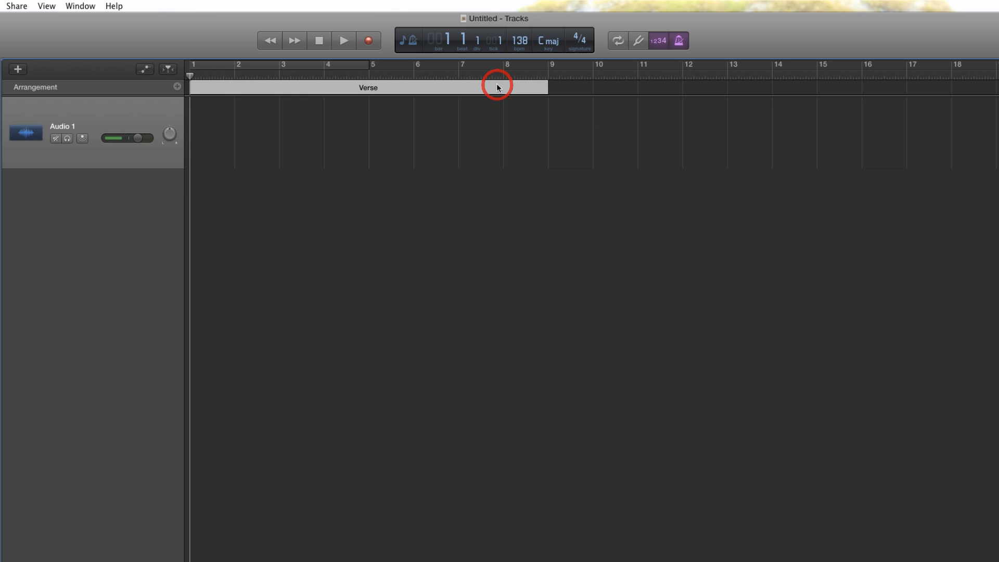
pyautogui.press('Delete')
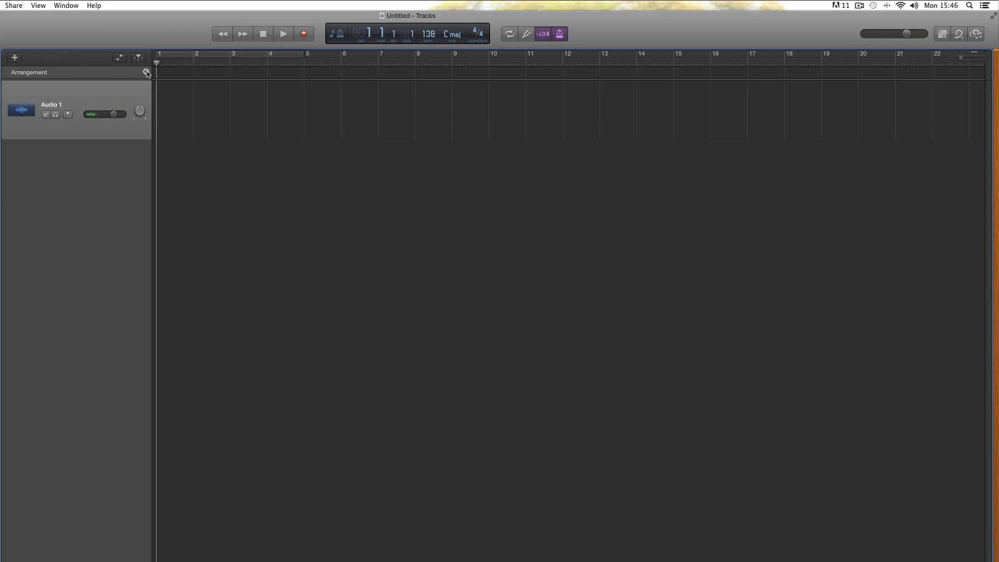
# Add an Intro section at the start of the arrangement track and shorten it to four bars, ending at bar 5.
pyautogui.click(146, 72)
pyautogui.click(306, 73)
pyautogui.click(315, 78)
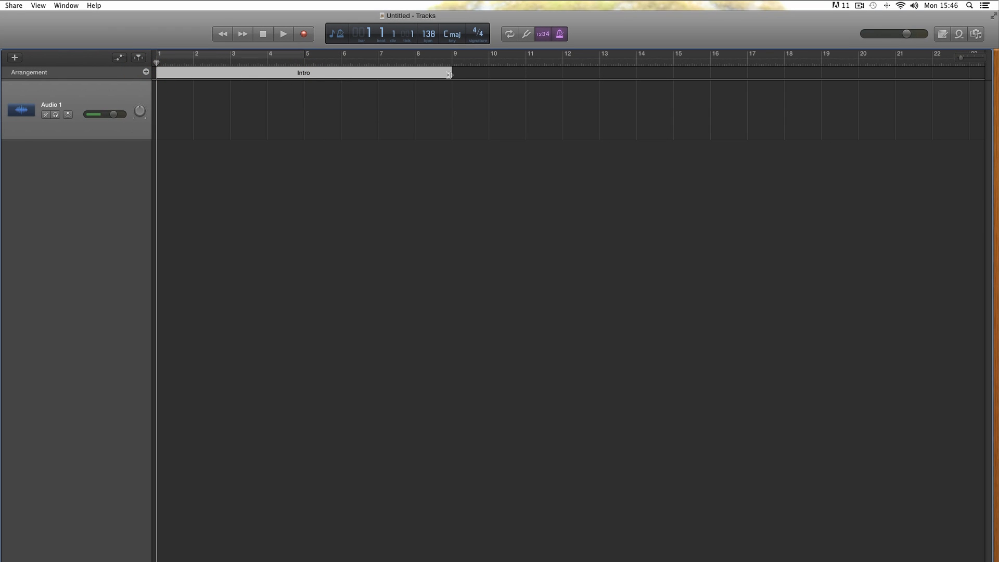
pyautogui.moveTo(446, 78); pyautogui.dragTo(306, 76)
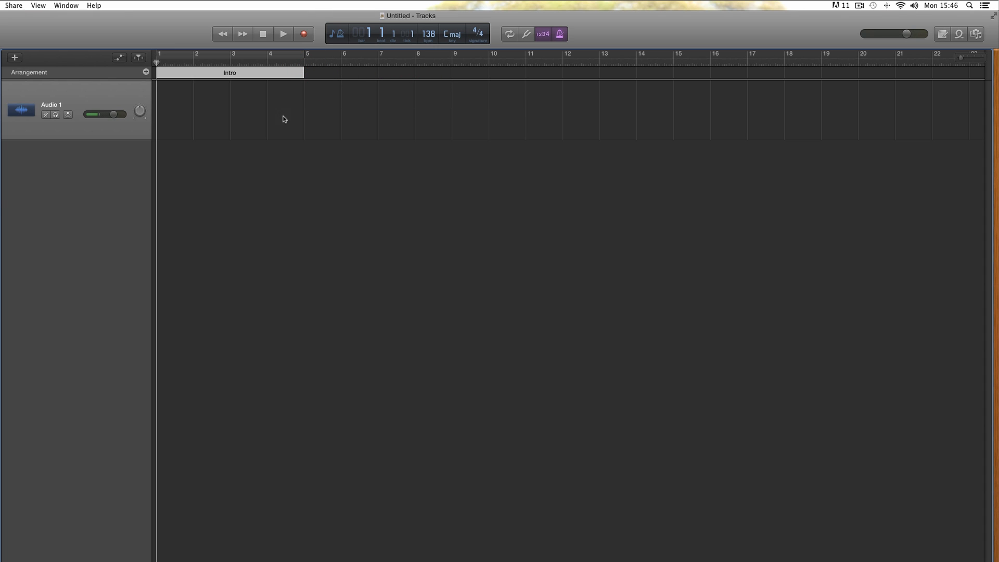
# Add a Verse section from bar 5 to 13 and a Chorus section from bar 13 to 21 after the Intro.
pyautogui.click(146, 72)
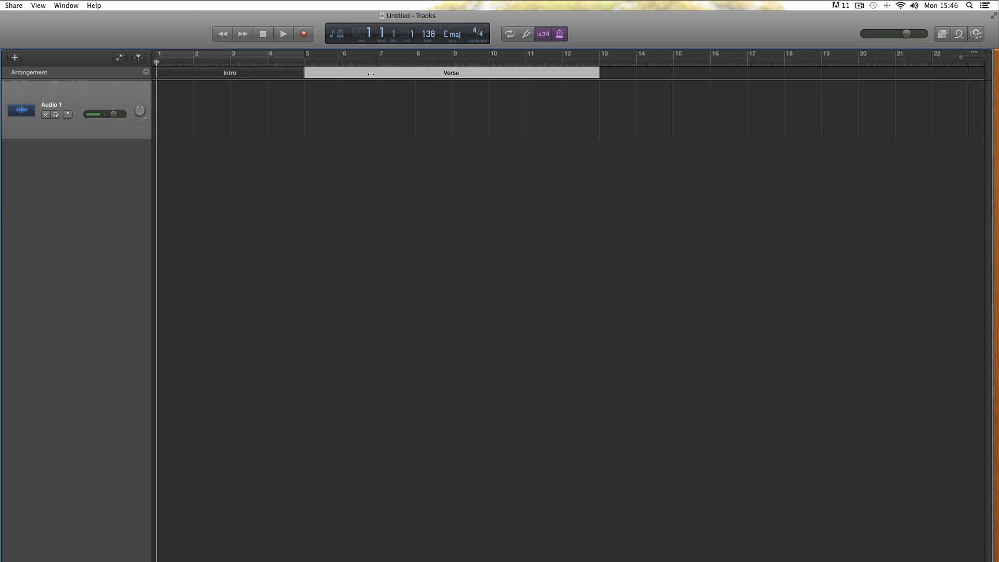
pyautogui.click(461, 75)
pyautogui.click(471, 84)
pyautogui.click(148, 72)
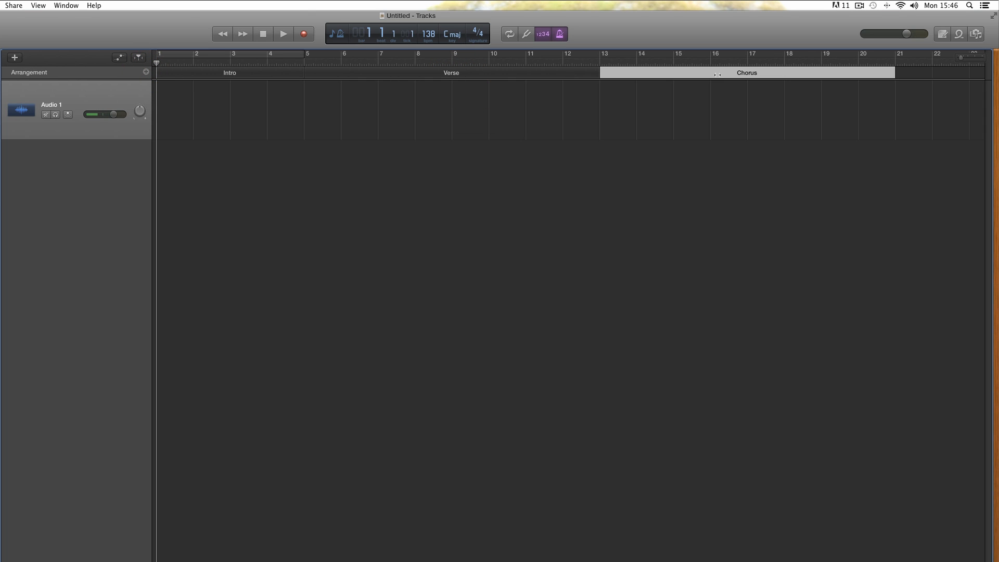
pyautogui.click(739, 75)
pyautogui.click(760, 91)
# Add a second Verse section from bar 21 to 29 and a second Chorus section from bar 29 to 37.
pyautogui.moveTo(963, 60); pyautogui.dragTo(958, 60)
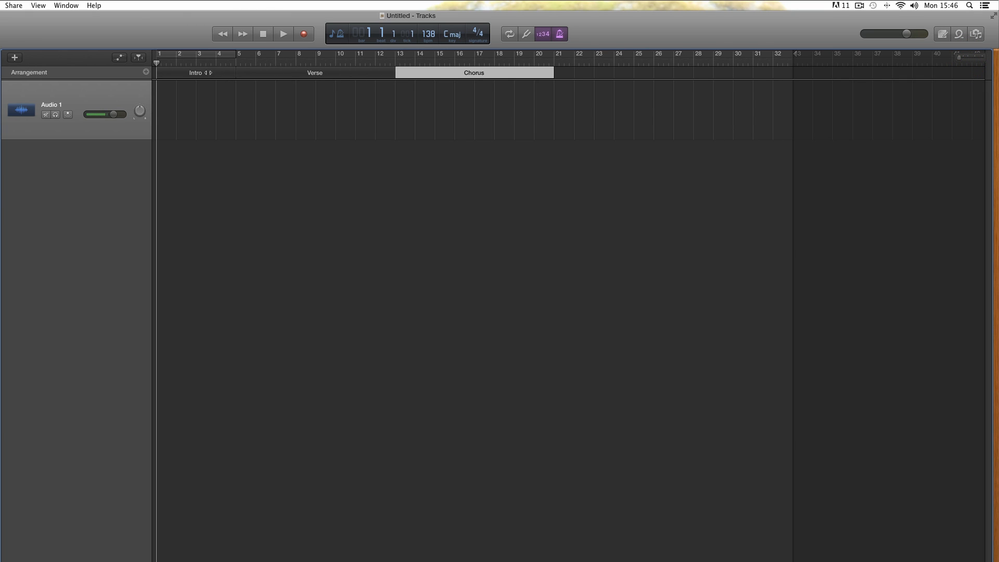
pyautogui.click(195, 75)
pyautogui.click(276, 73)
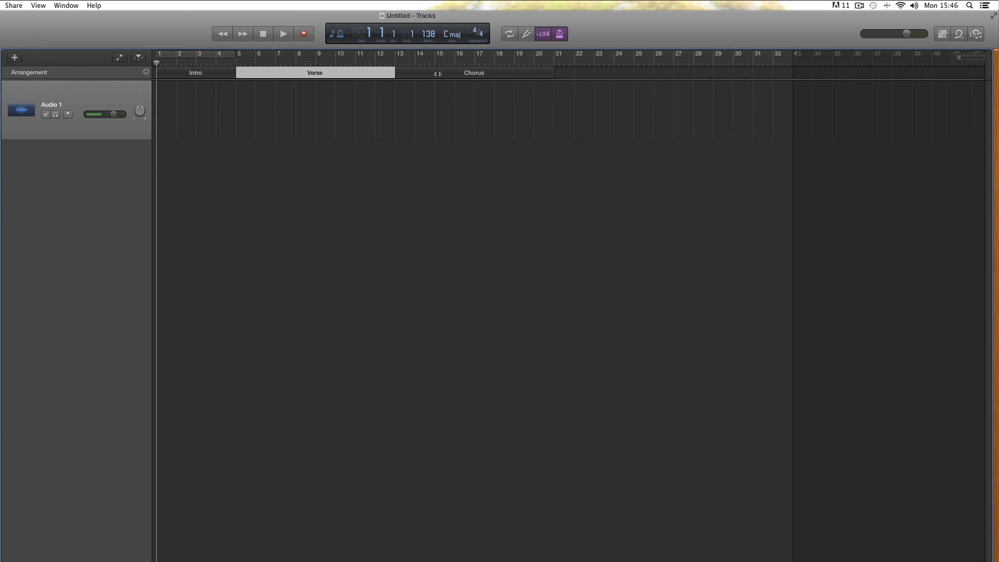
pyautogui.click(436, 73)
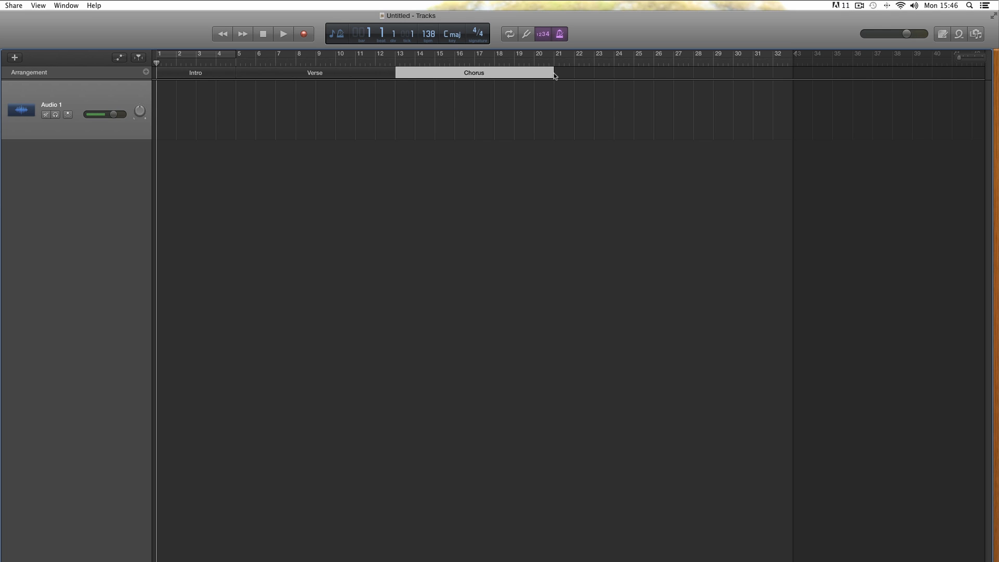
pyautogui.click(145, 72)
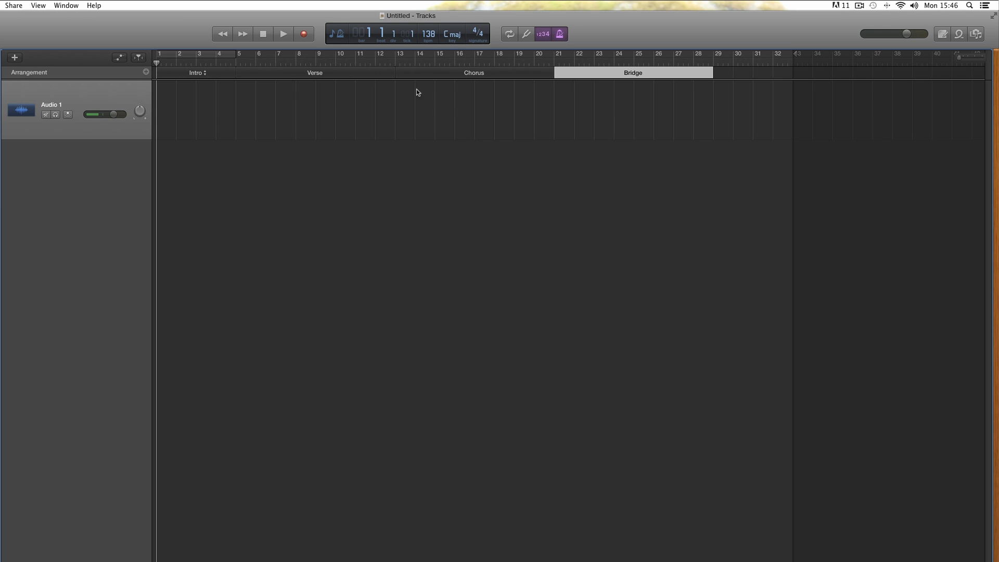
pyautogui.click(634, 74)
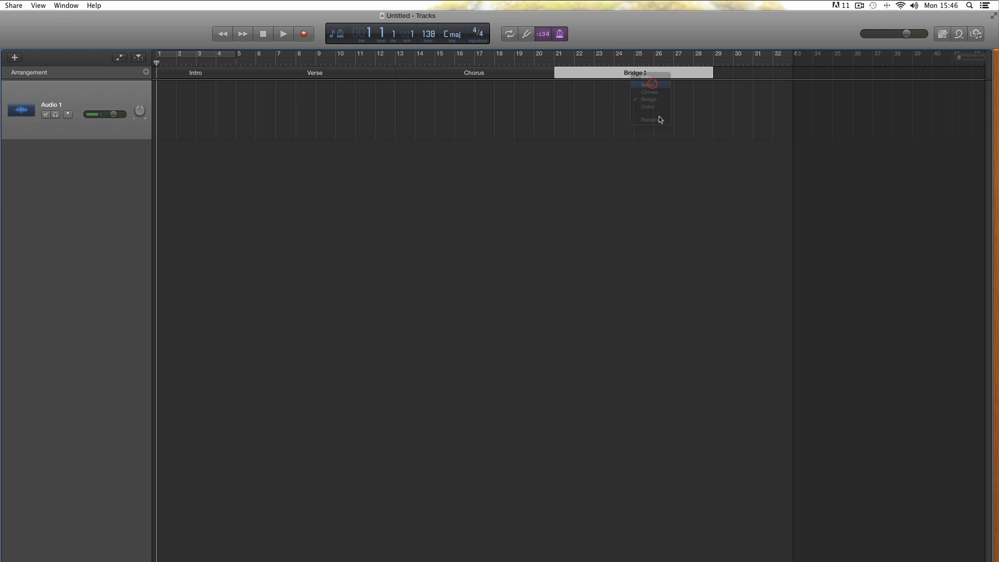
pyautogui.click(146, 71)
pyautogui.click(792, 75)
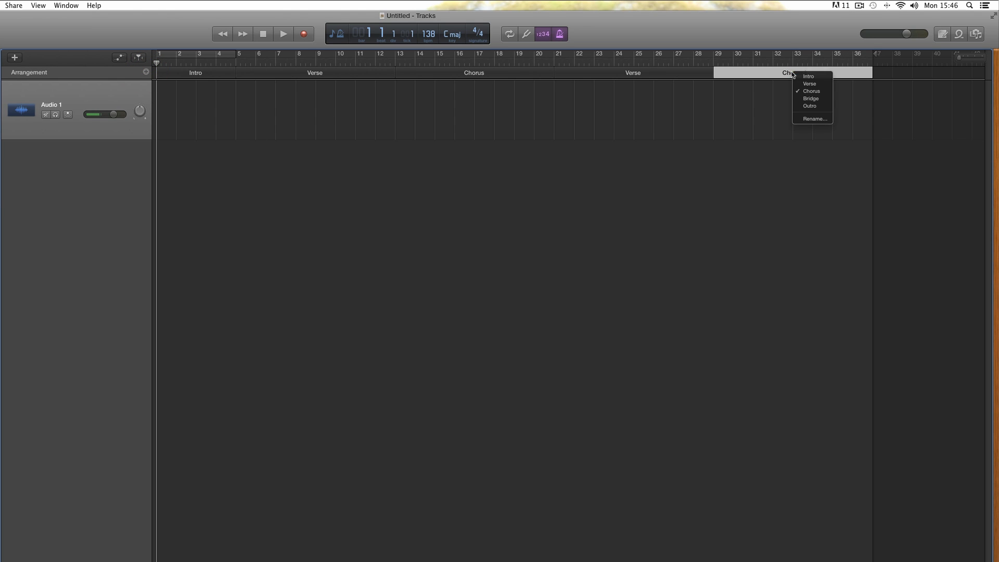
pyautogui.click(809, 90)
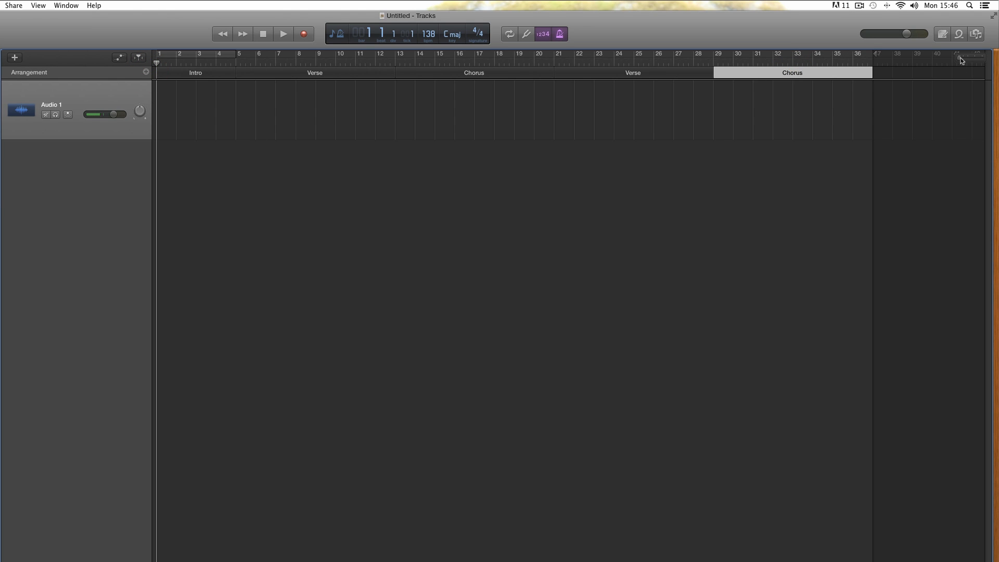
# Add an eight-bar section after the second Chorus, starting at bar 37, and name it Bridge.
pyautogui.moveTo(960, 58); pyautogui.dragTo(942, 58)
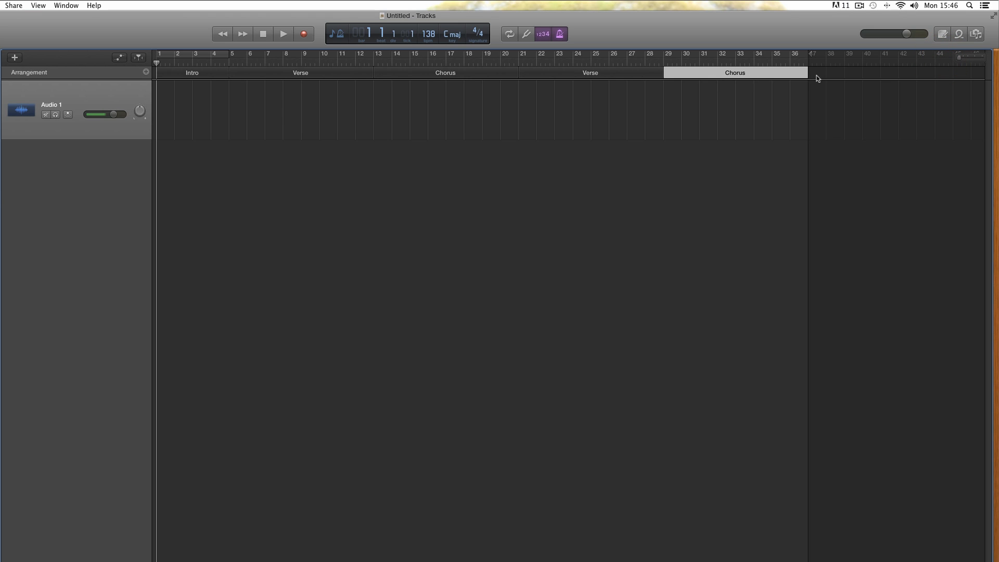
pyautogui.click(146, 72)
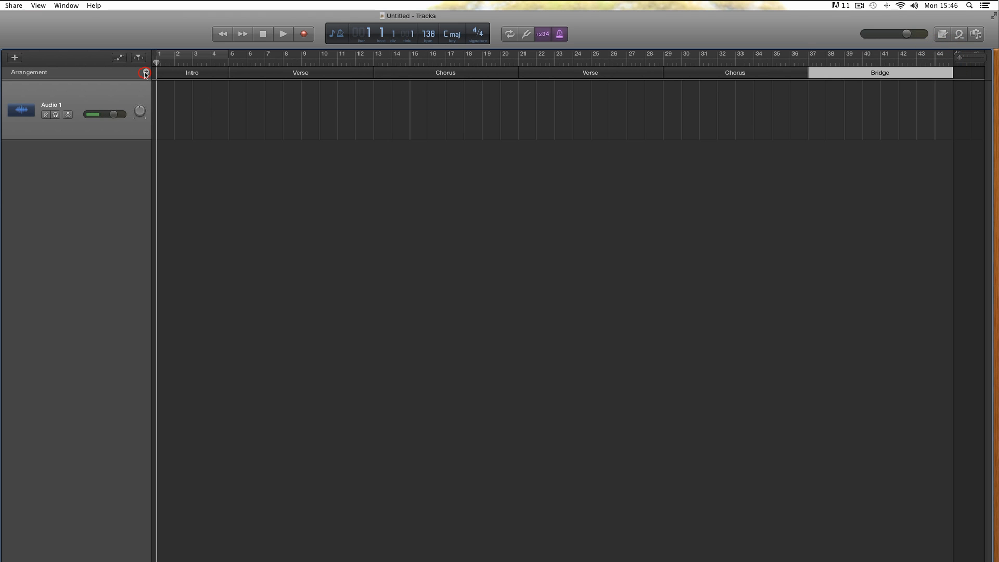
pyautogui.click(887, 74)
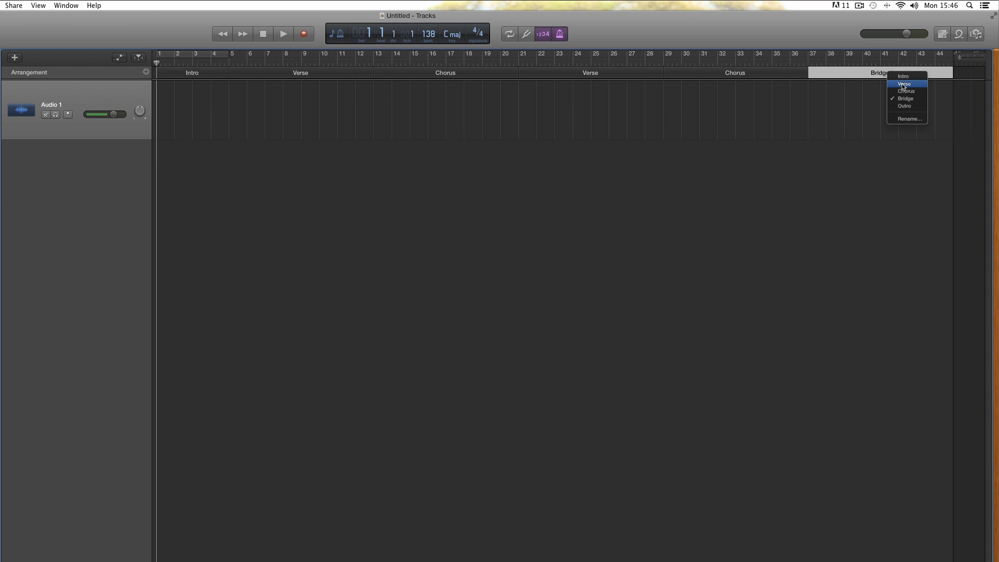
pyautogui.click(903, 84)
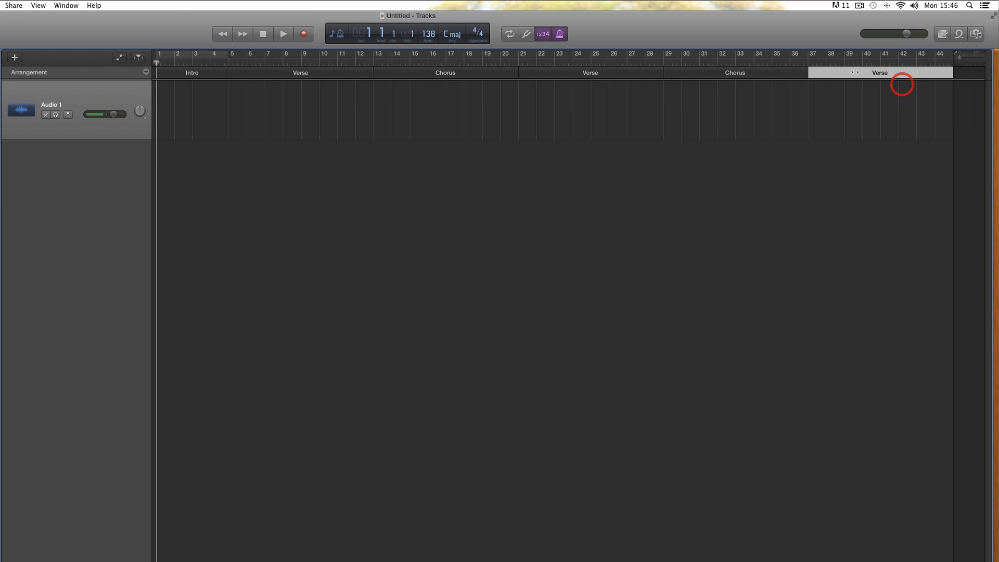
pyautogui.click(881, 75)
pyautogui.click(901, 101)
# Add three consecutive eight-bar sections after the Bridge, starting at bar 45, and name each of them Chorus.
pyautogui.moveTo(960, 58); pyautogui.dragTo(959, 58)
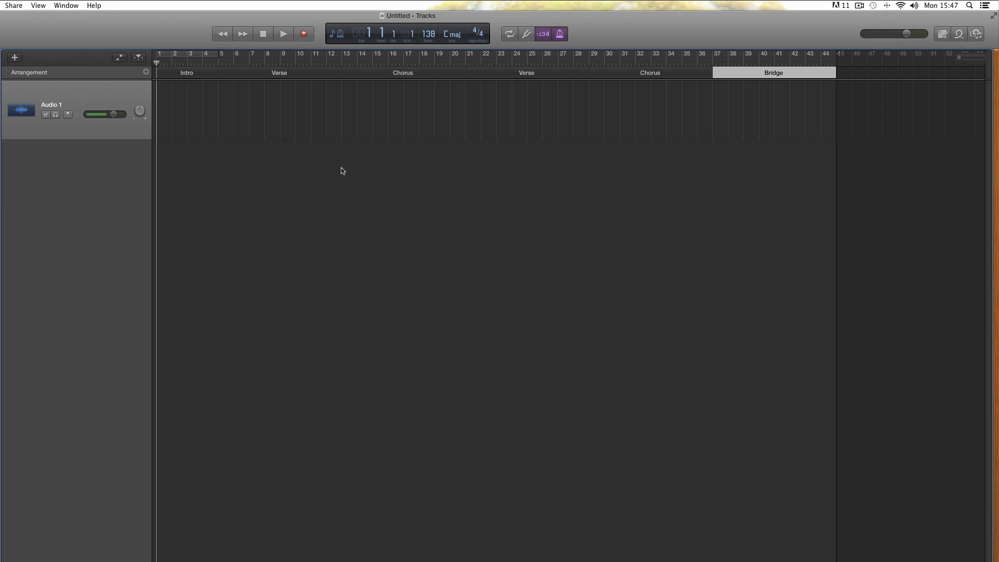
pyautogui.click(146, 72)
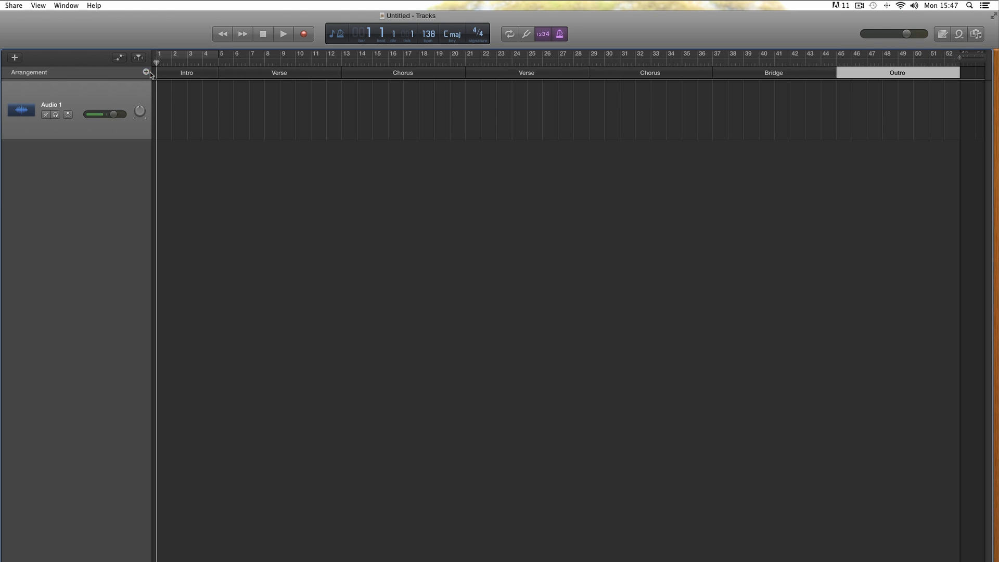
pyautogui.click(898, 76)
pyautogui.click(921, 93)
pyautogui.moveTo(960, 57); pyautogui.dragTo(945, 62)
pyautogui.click(146, 72)
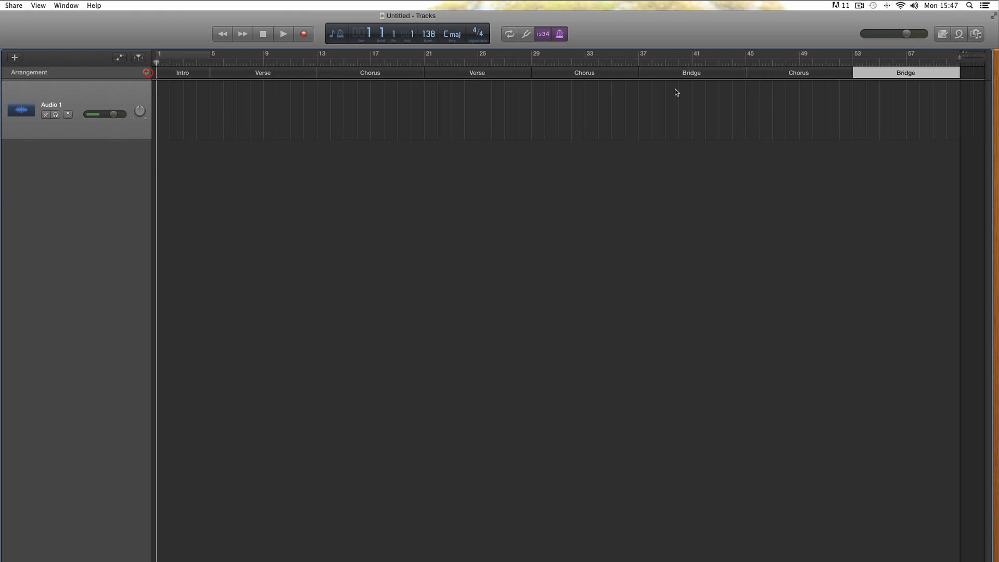
pyautogui.click(919, 73)
pyautogui.click(920, 90)
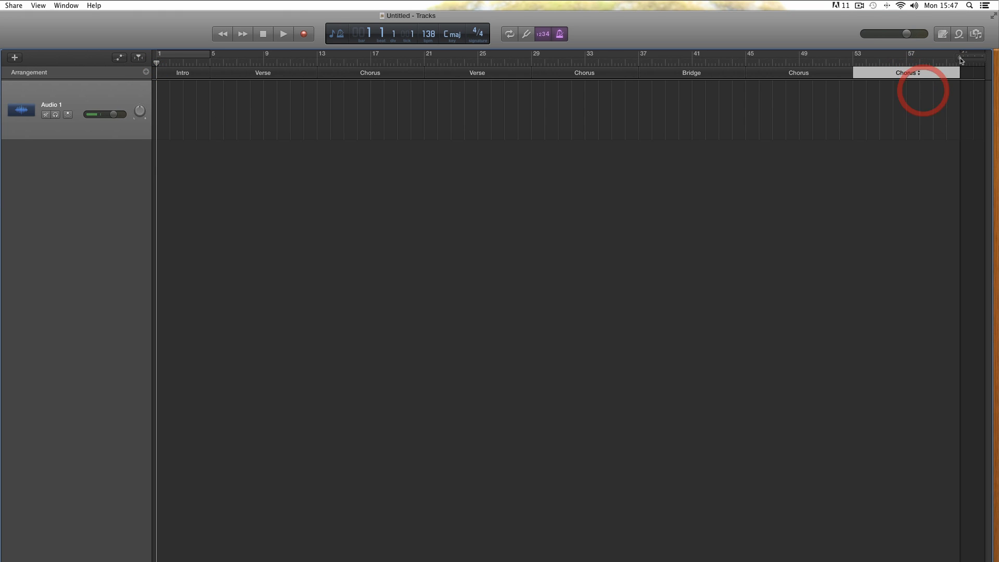
pyautogui.moveTo(960, 58); pyautogui.dragTo(937, 61)
pyautogui.click(147, 72)
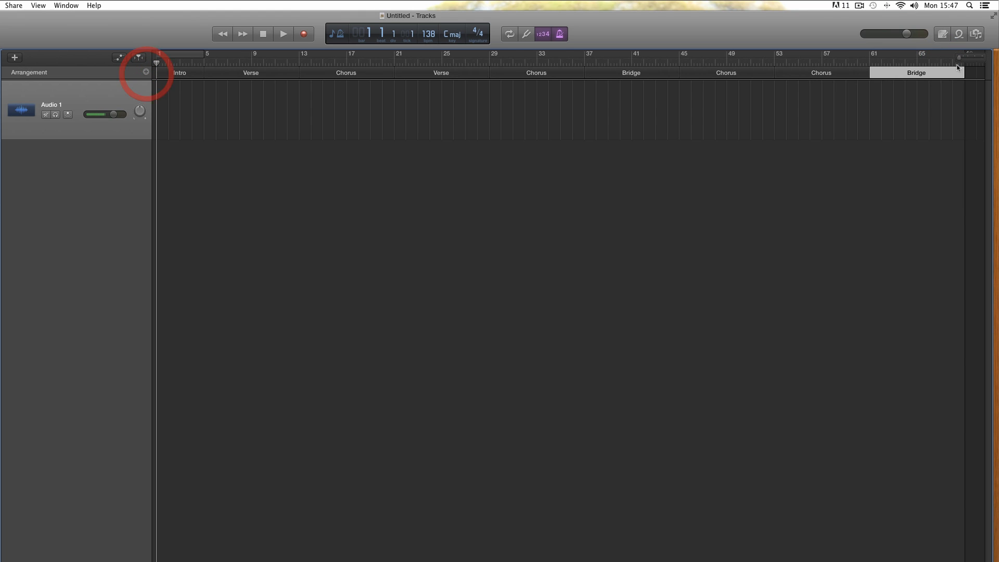
pyautogui.click(920, 73)
pyautogui.click(924, 91)
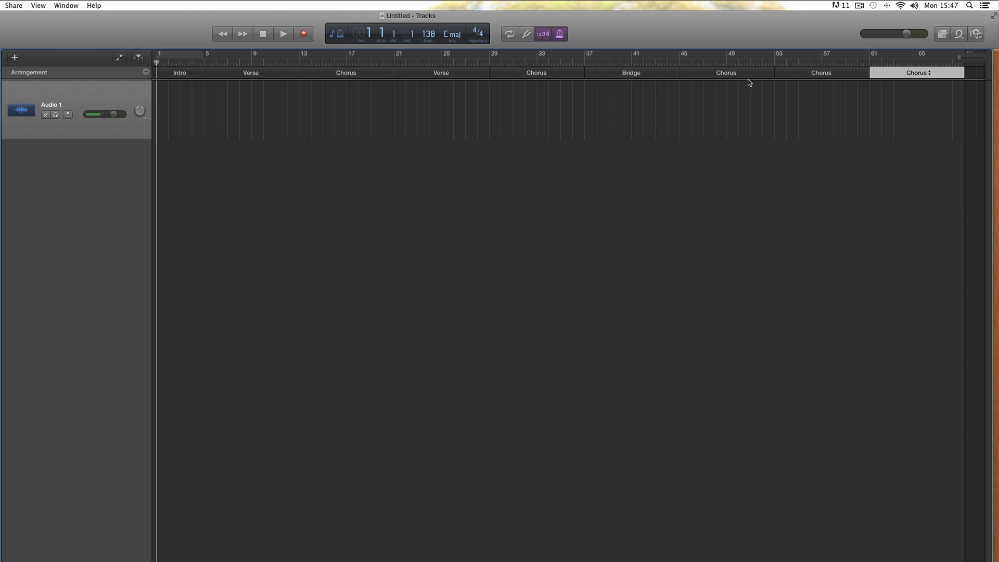
# Examine the three closing Chorus sections after the Bridge one by one.
pyautogui.click(707, 73)
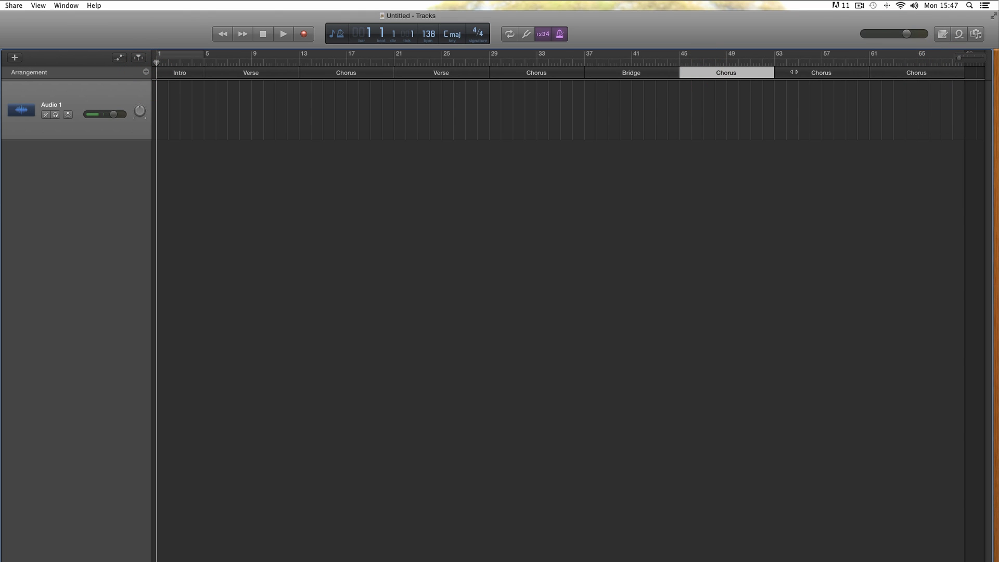
pyautogui.click(792, 73)
pyautogui.click(876, 73)
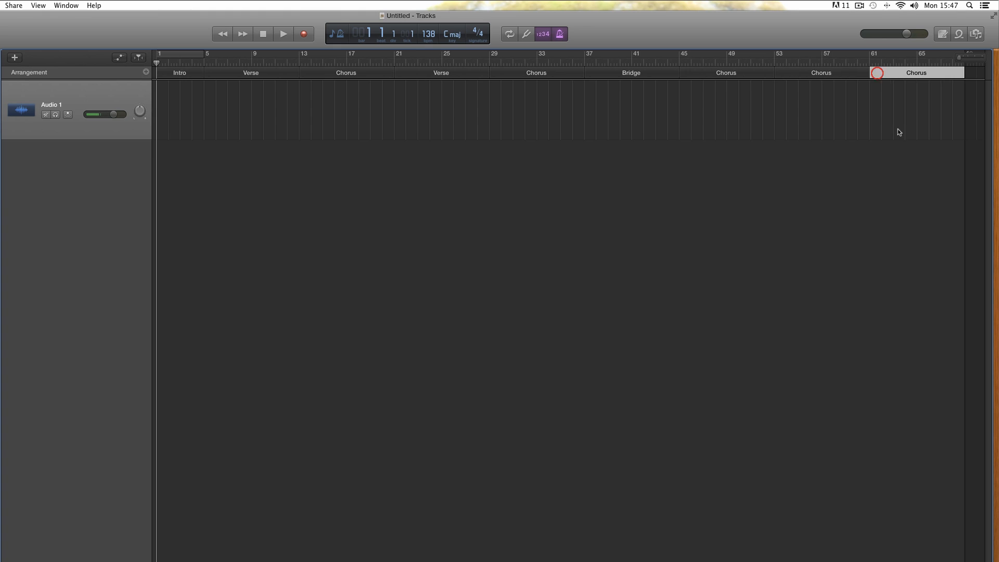
pyautogui.click(872, 154)
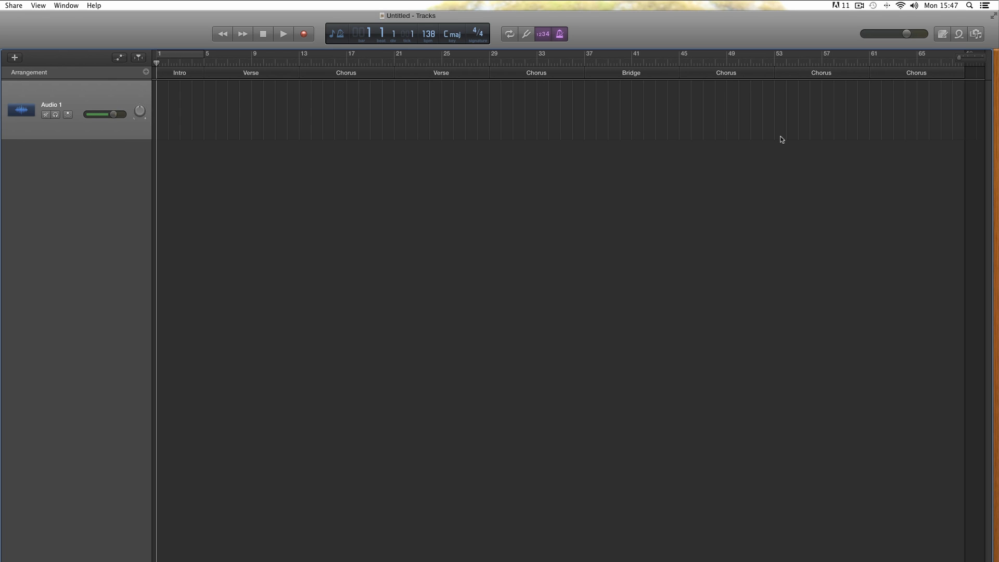
pyautogui.click(703, 74)
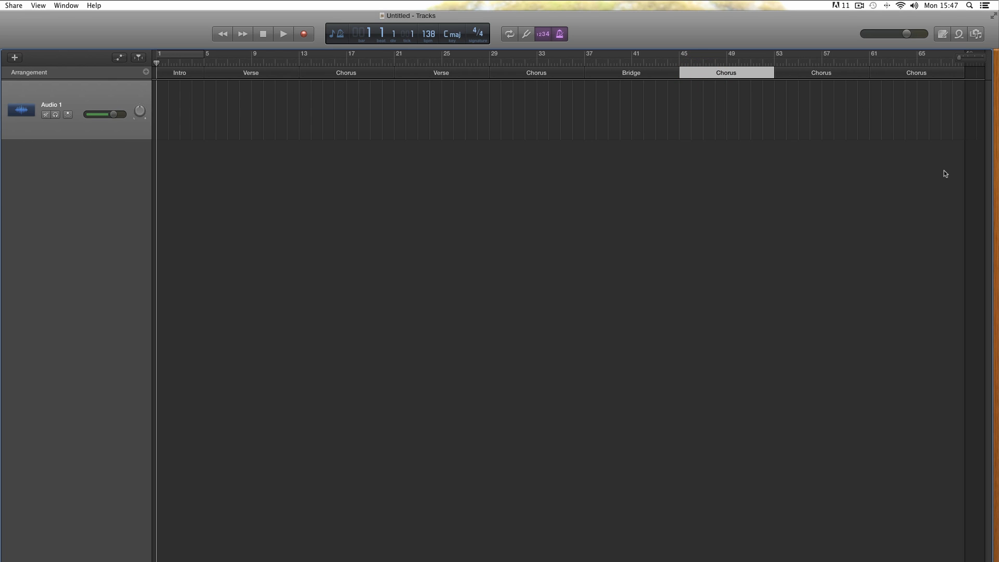
pyautogui.click(792, 74)
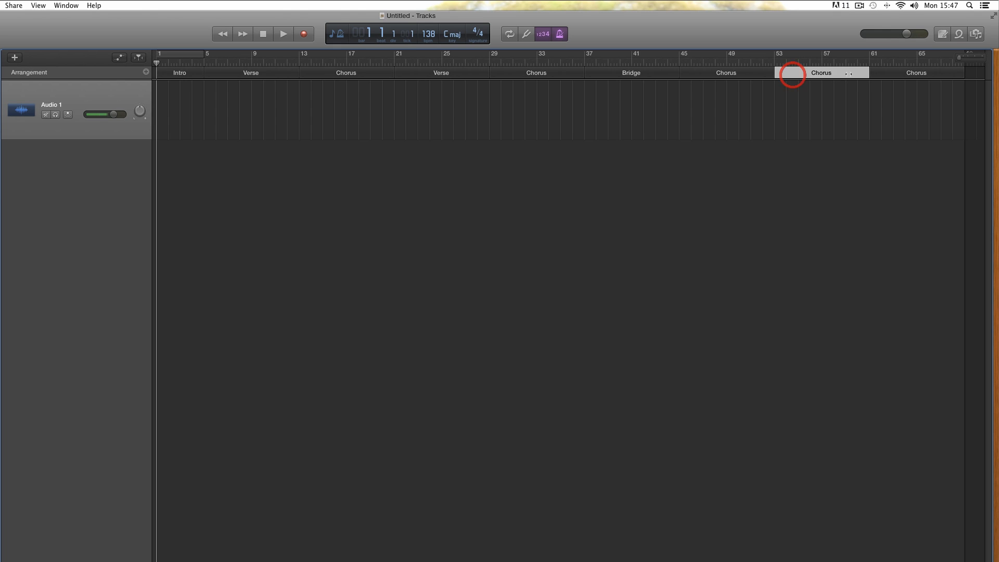
pyautogui.click(882, 74)
pyautogui.moveTo(721, 73); pyautogui.dragTo(879, 72)
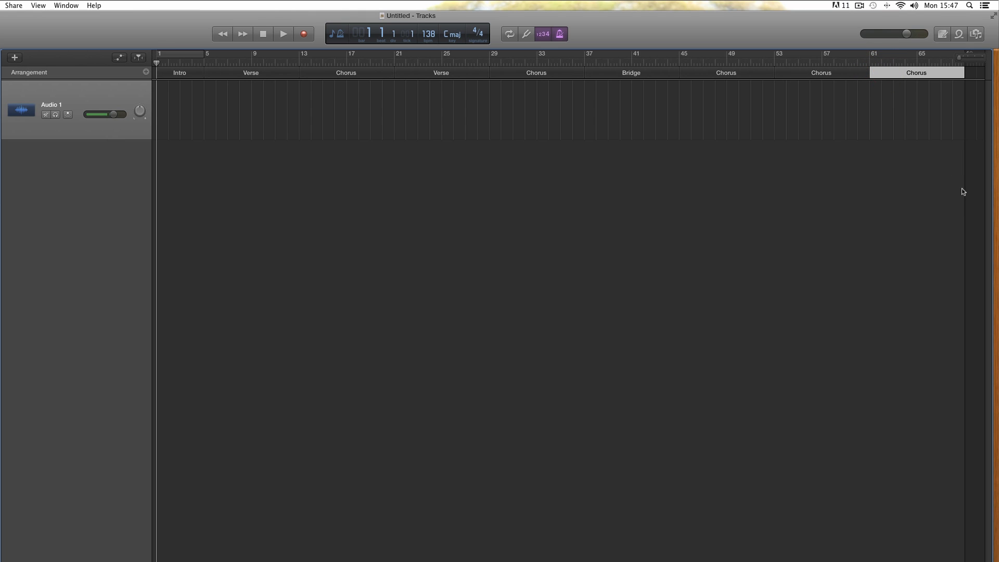
pyautogui.click(709, 192)
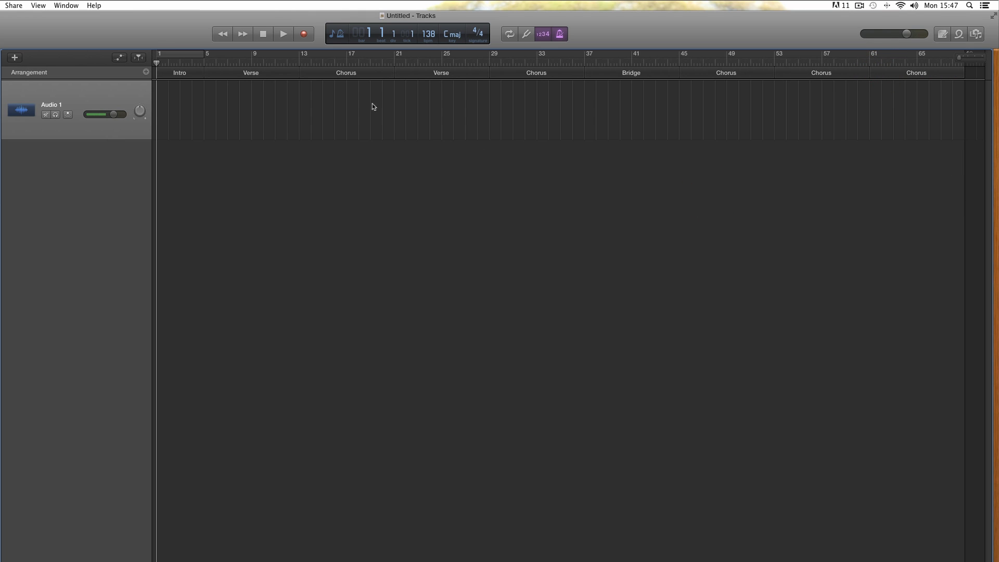
# Go through the opening Intro, Verse and Chorus sections, and play the project from the beginning to follow them.
pyautogui.click(193, 72)
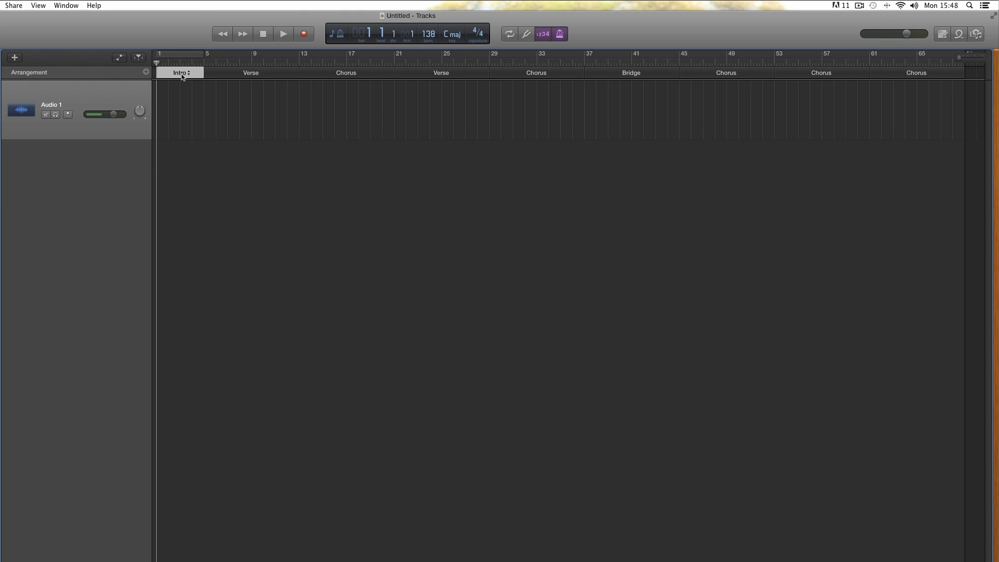
pyautogui.click(229, 72)
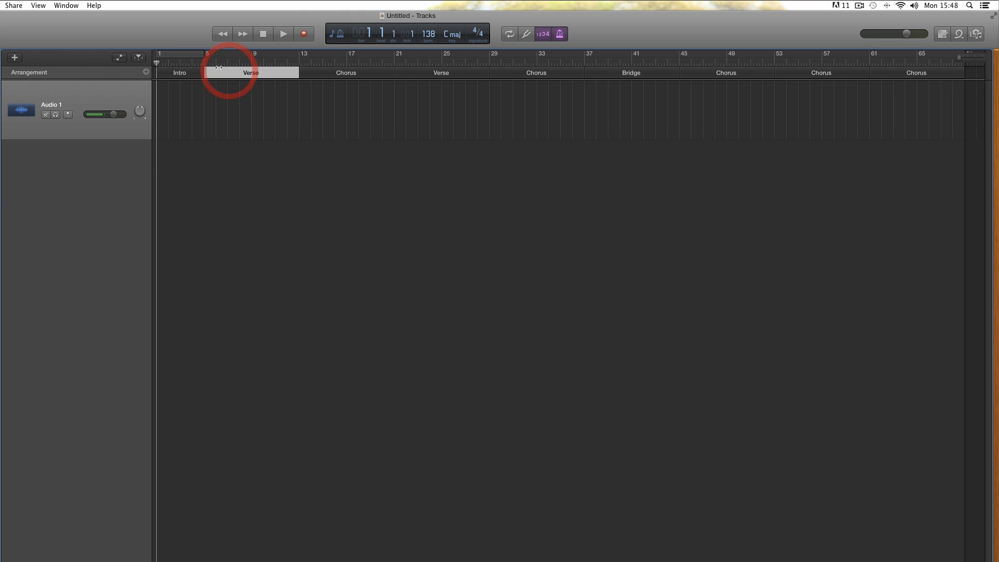
pyautogui.click(317, 71)
pyautogui.click(301, 147)
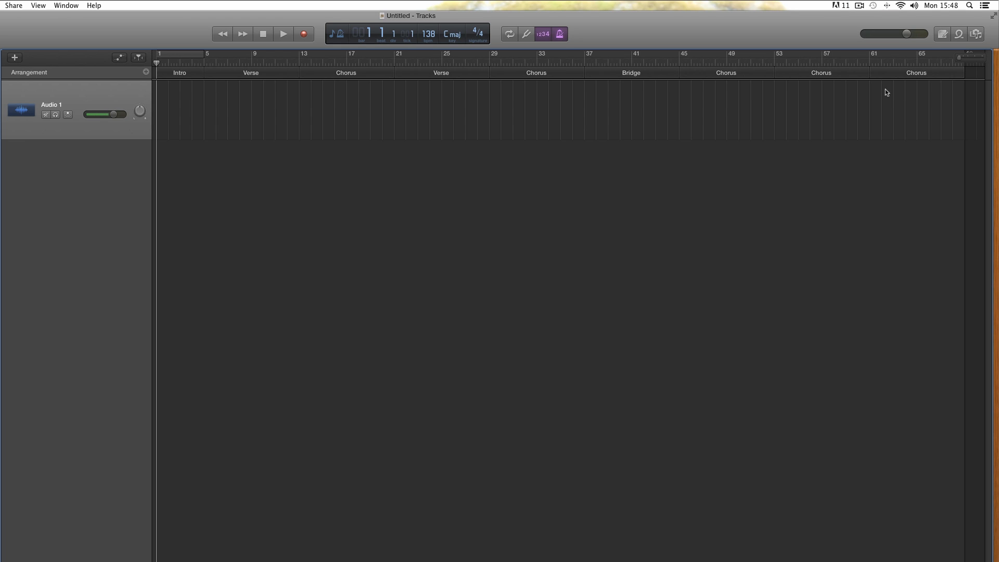
pyautogui.click(186, 71)
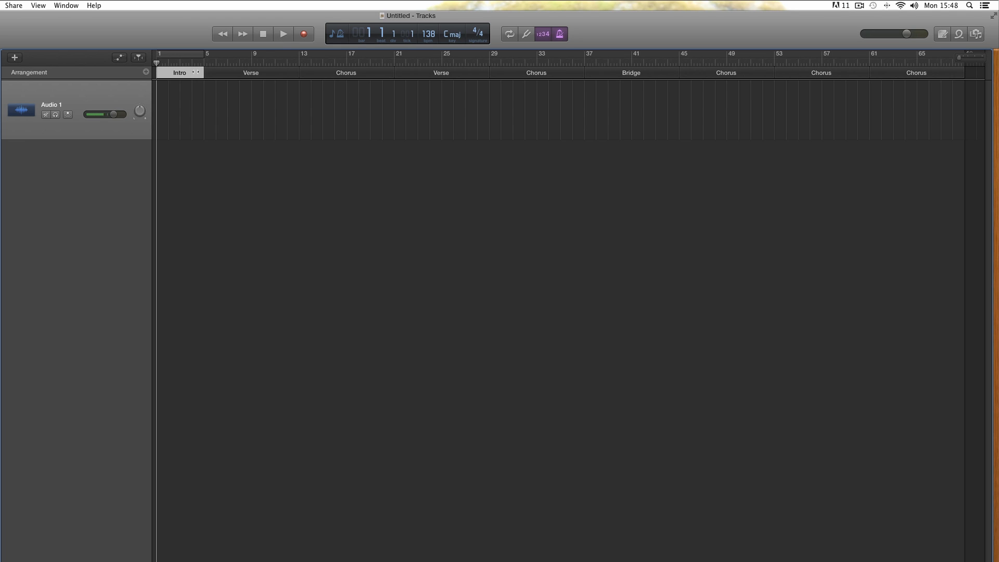
pyautogui.click(283, 35)
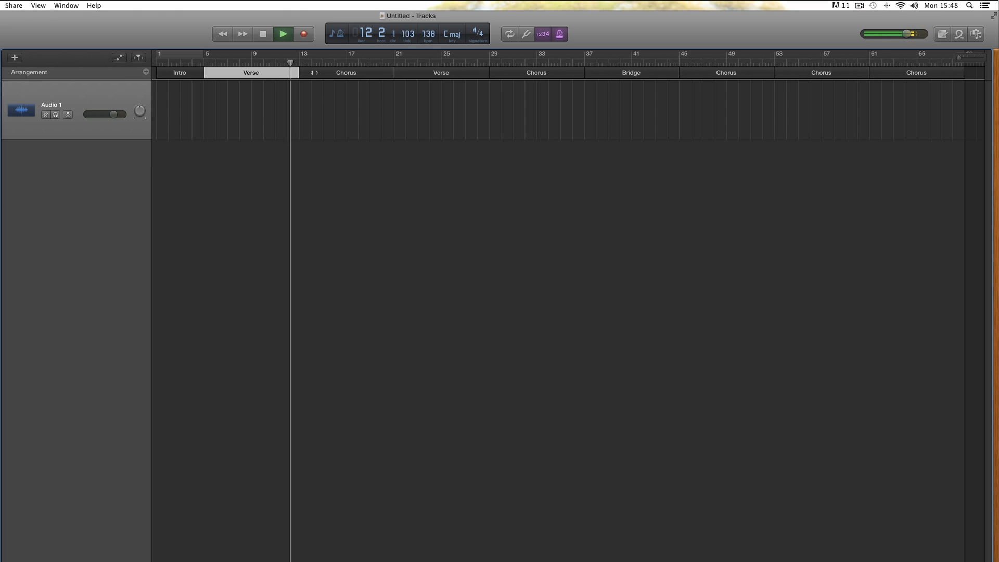
# Follow the playback through the first Chorus and second Verse sections, stop it and return the playhead to the beginning.
pyautogui.click(314, 73)
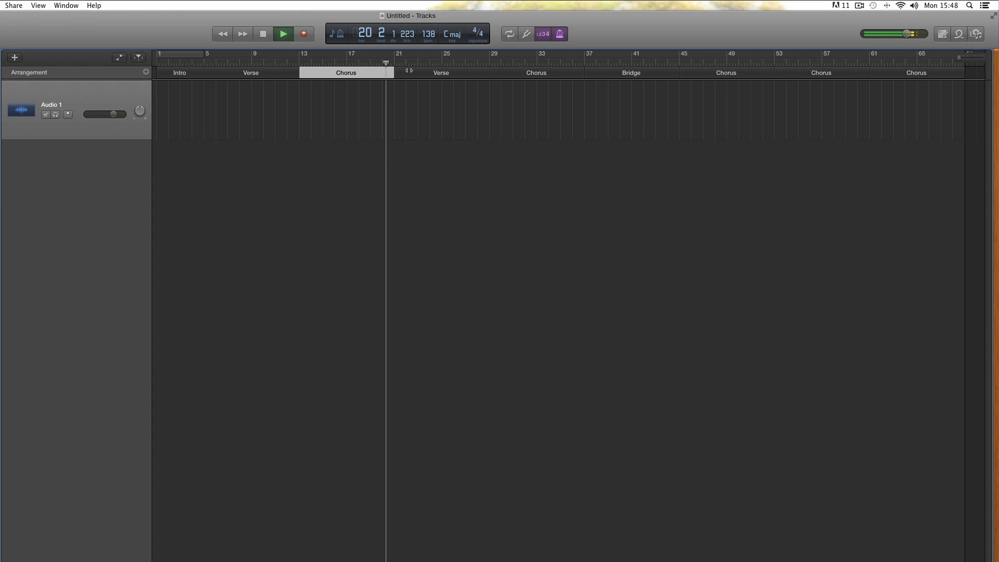
pyautogui.click(408, 71)
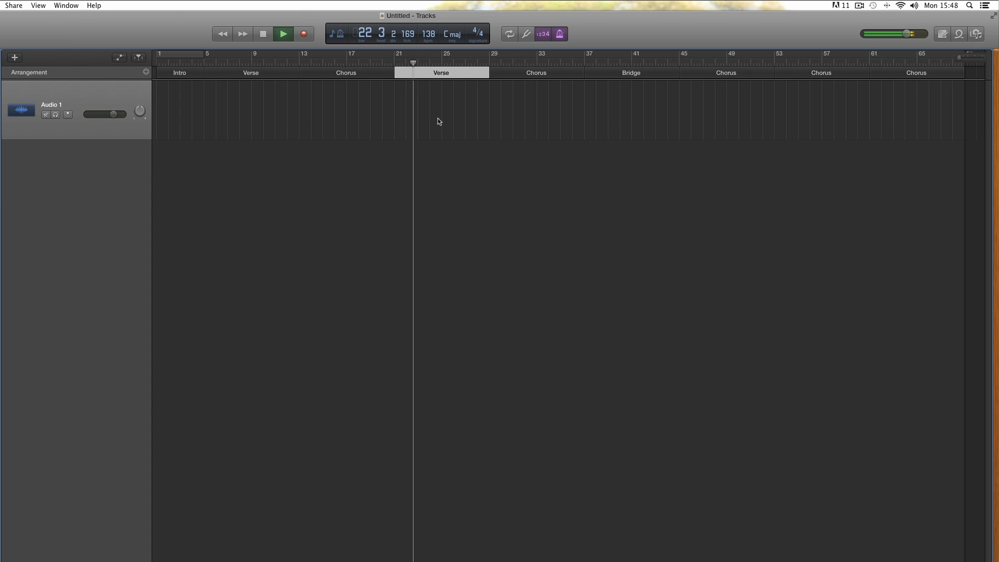
pyautogui.click(338, 188)
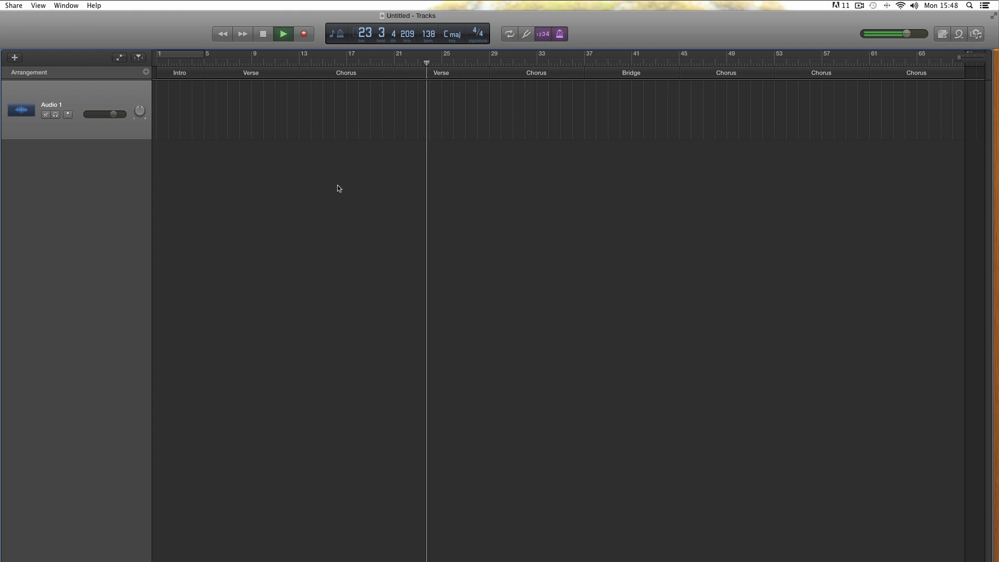
pyautogui.press('space')
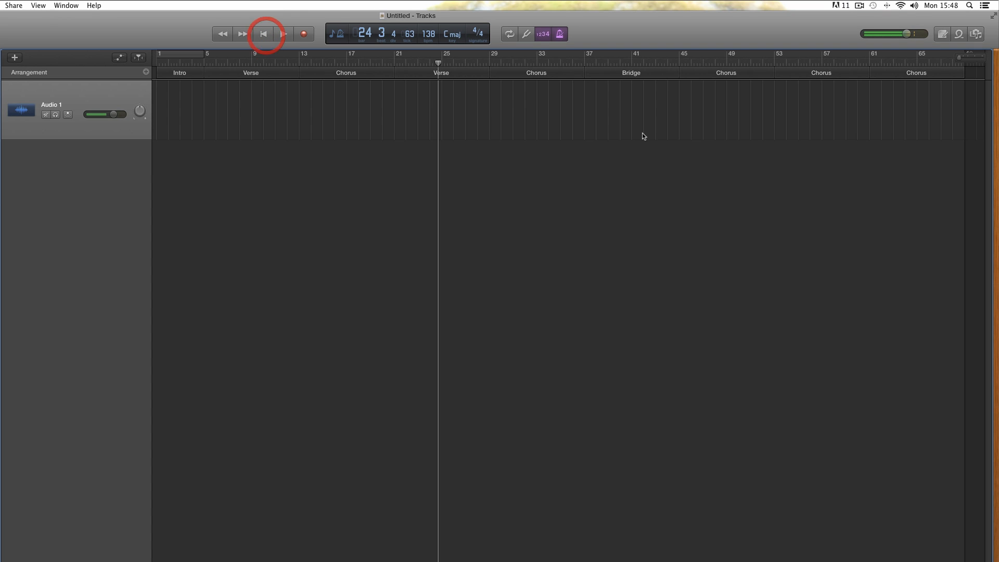
pyautogui.click(264, 38)
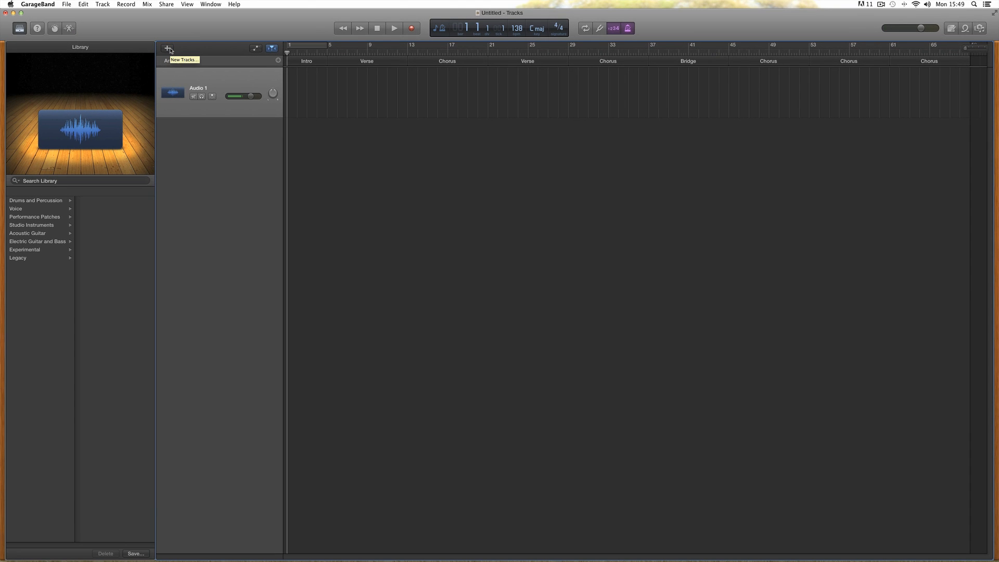
# Add a new Drummer track to the project.
pyautogui.click(169, 49)
pyautogui.click(610, 97)
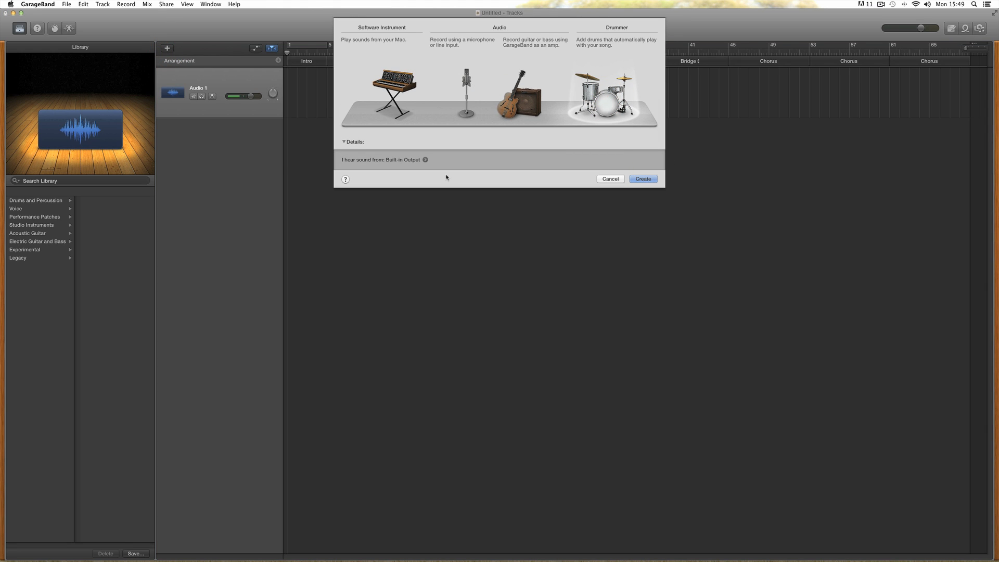
pyautogui.press('Return')
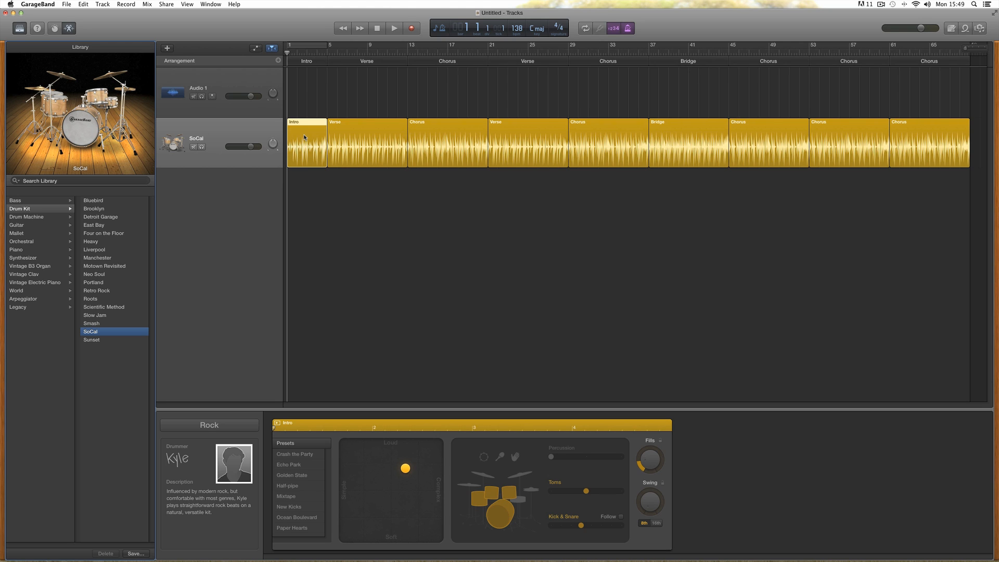
# Compare the Intro, Verse and Chorus arrangement sections with the matching regions on the drummer track.
pyautogui.click(312, 61)
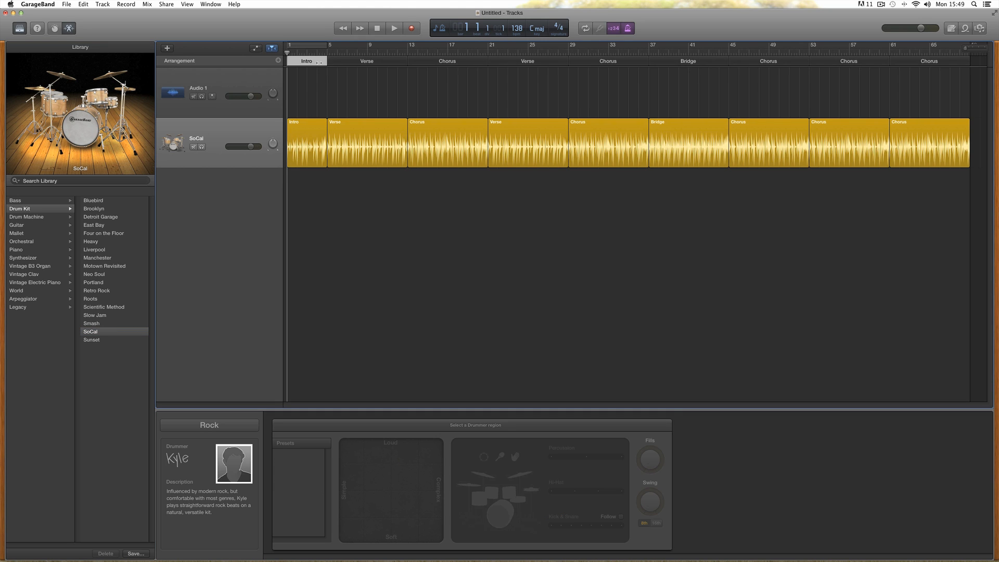
pyautogui.click(353, 122)
pyautogui.click(383, 60)
pyautogui.click(450, 125)
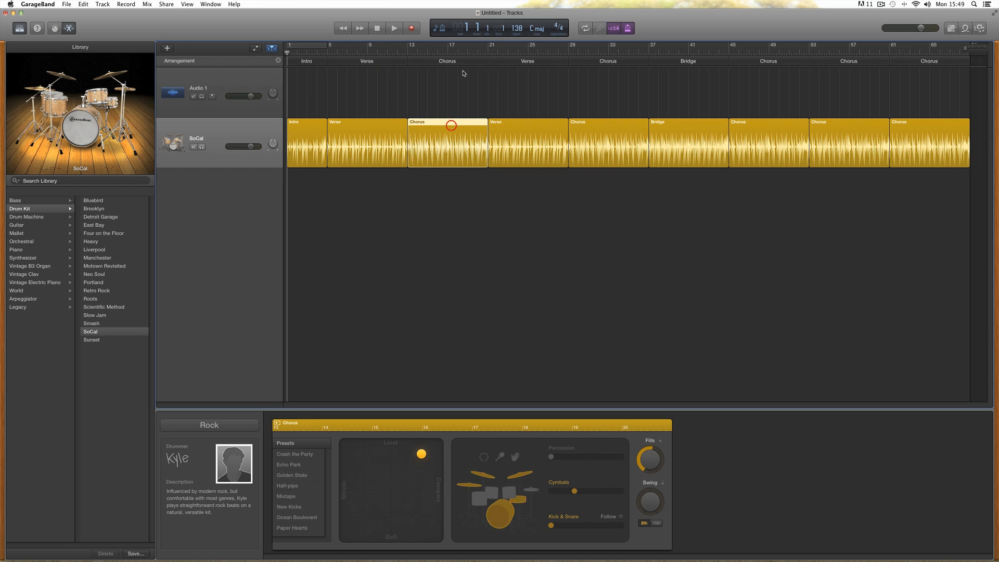
pyautogui.click(465, 61)
pyautogui.click(464, 195)
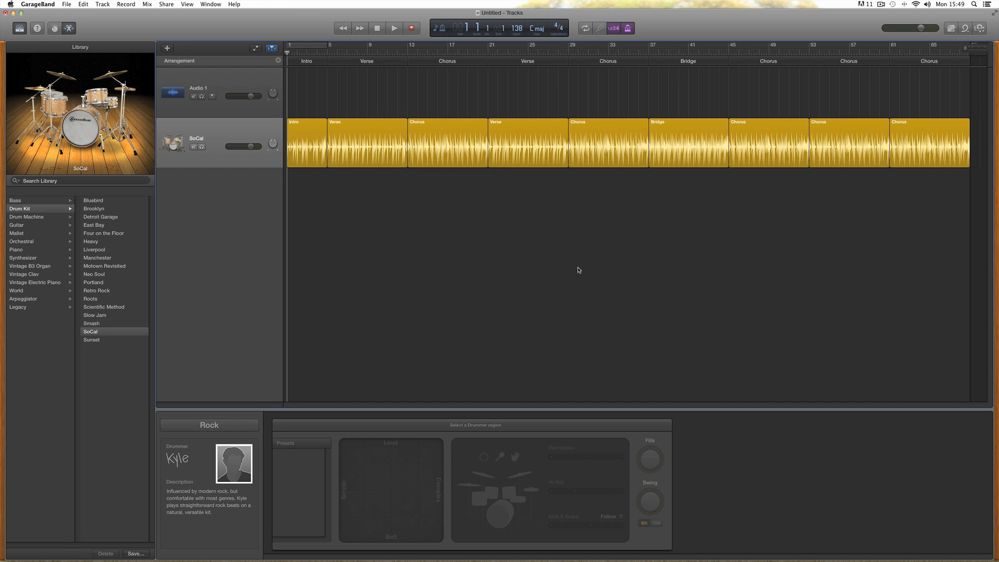
# Hide the Drummer editor and show it again.
pyautogui.click(68, 30)
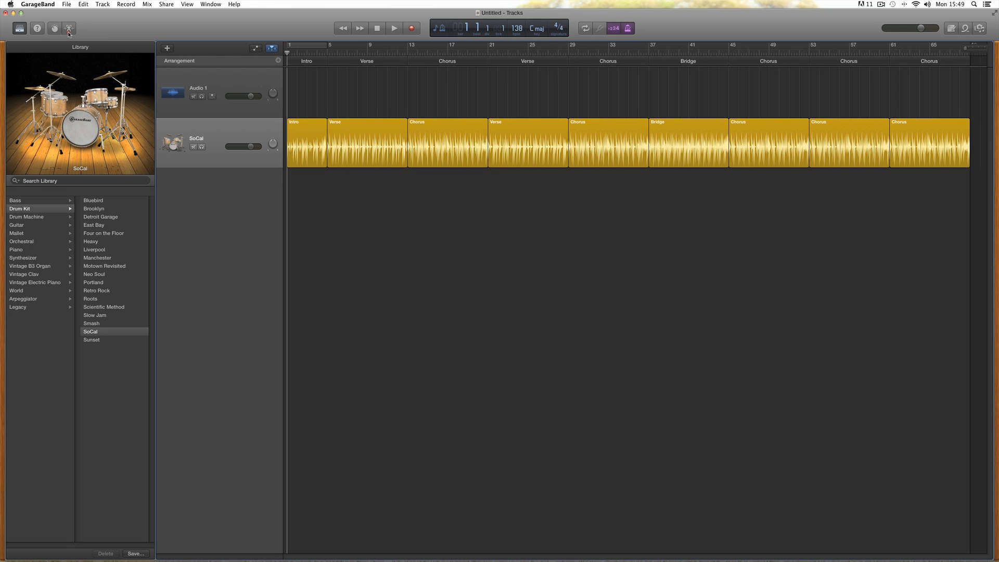
pyautogui.click(68, 30)
pyautogui.click(68, 29)
pyautogui.click(69, 28)
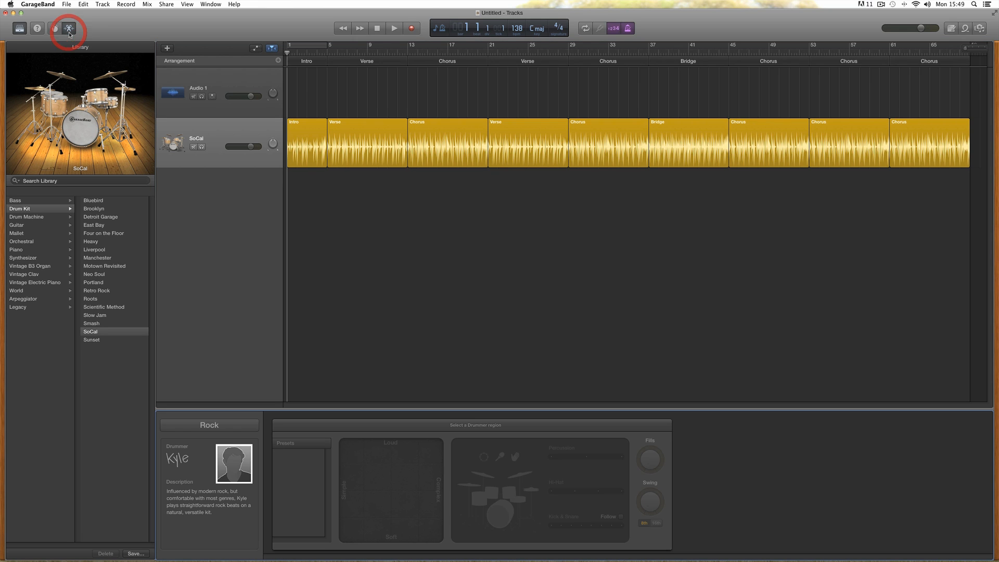
# Select the whole drummer track and look through the drummers in the Rock, Alternative, Songwriter and R&B genres, ending back in Rock.
pyautogui.click(230, 138)
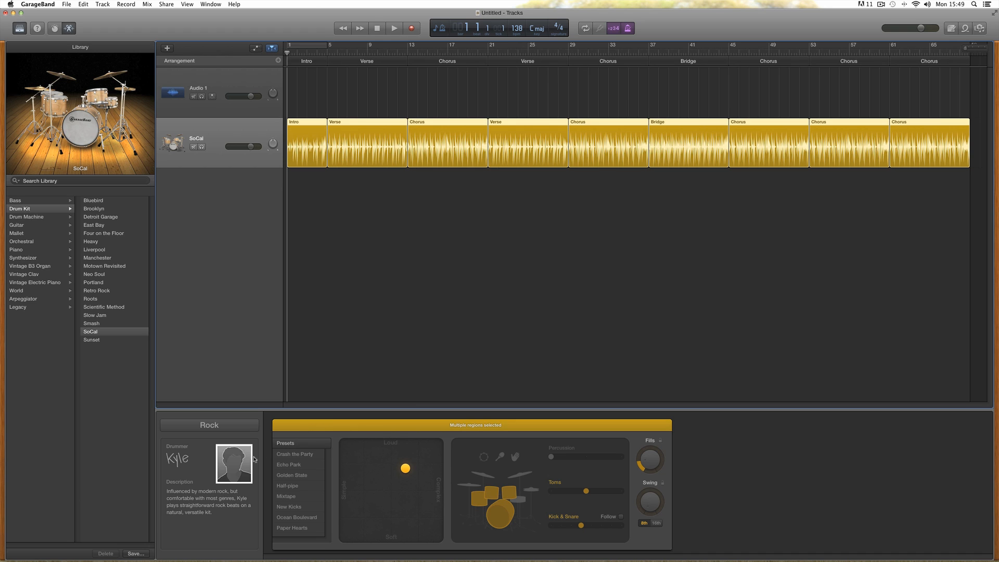
pyautogui.click(231, 467)
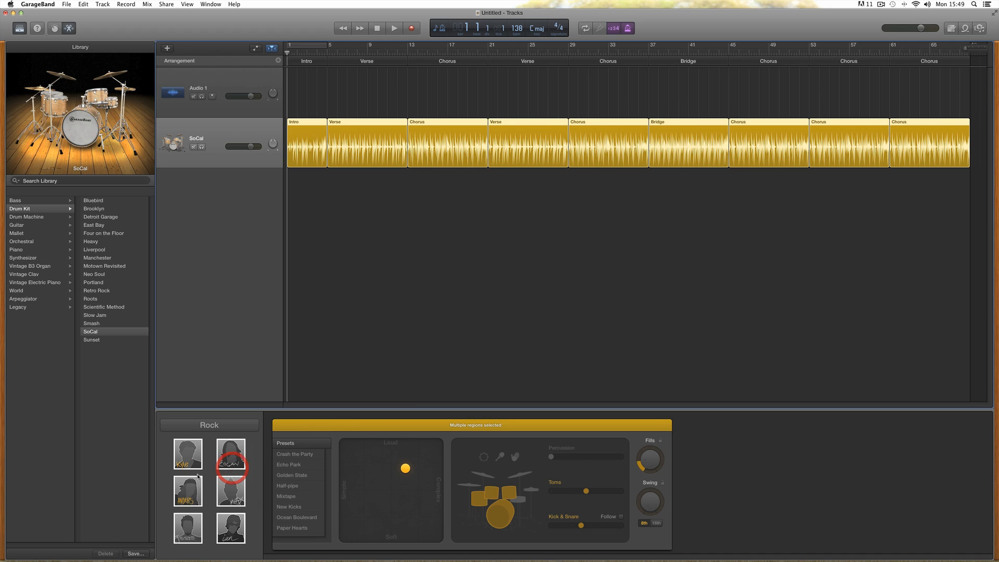
pyautogui.click(212, 426)
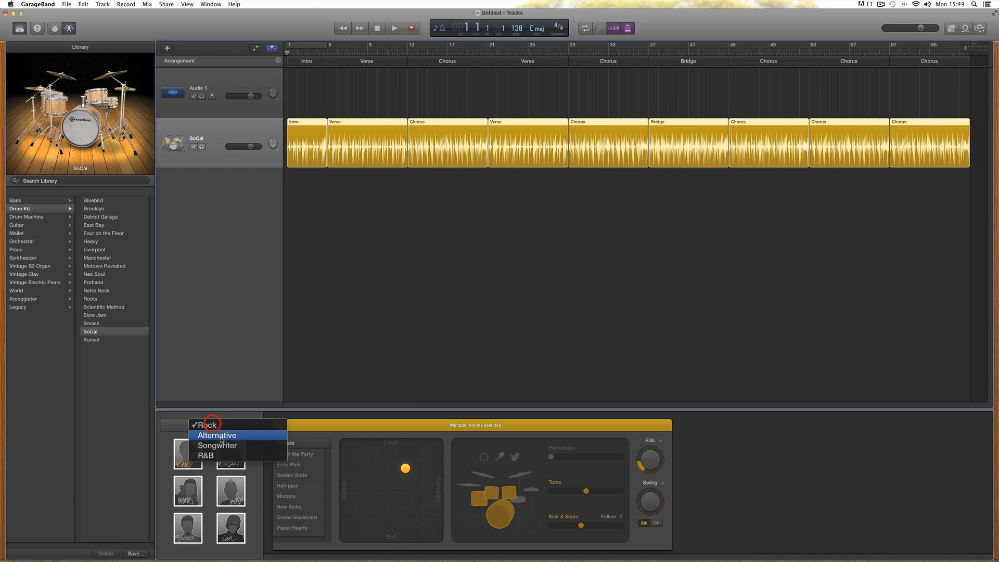
pyautogui.click(208, 435)
pyautogui.click(208, 425)
pyautogui.click(218, 436)
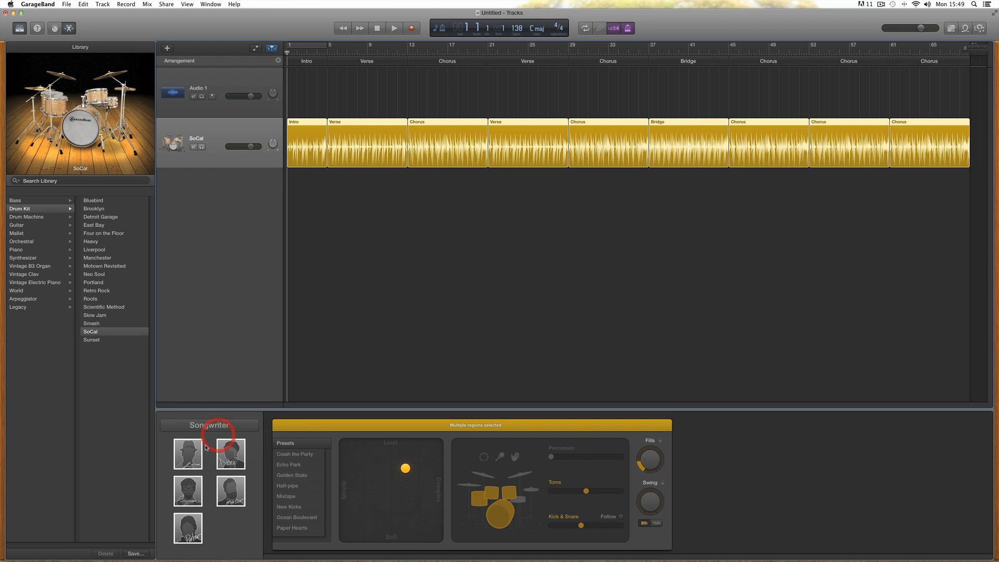
pyautogui.click(211, 426)
pyautogui.click(221, 436)
pyautogui.click(226, 426)
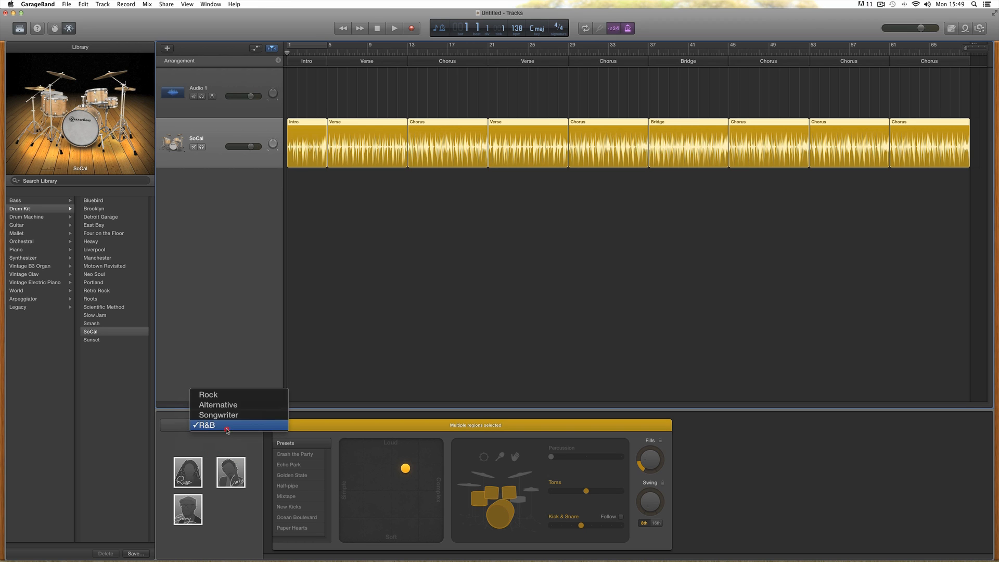
pyautogui.click(223, 392)
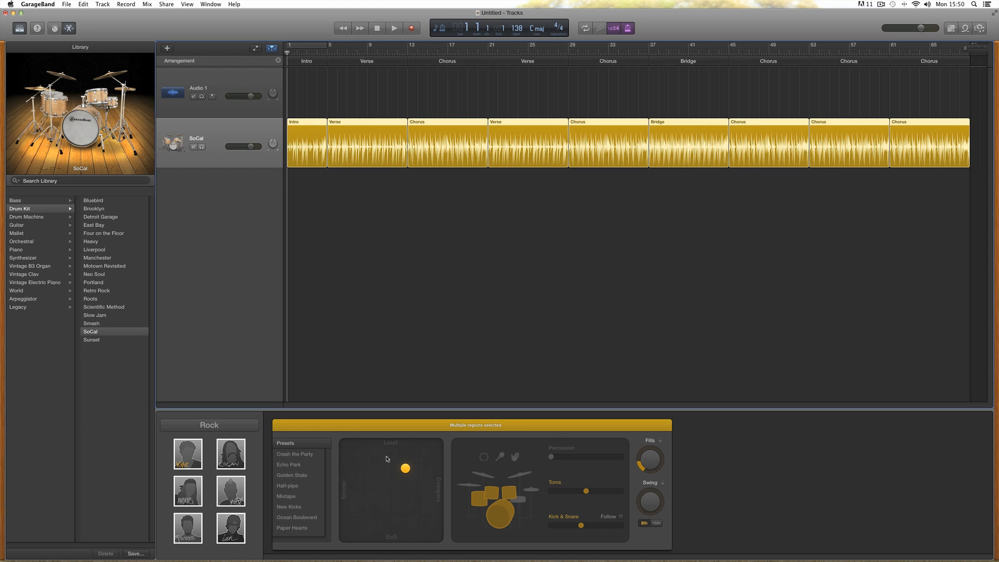
# Play short passages of the drum part at the Intro, the Verse from bar 5 and the Chorus from bar 13.
pyautogui.click(396, 29)
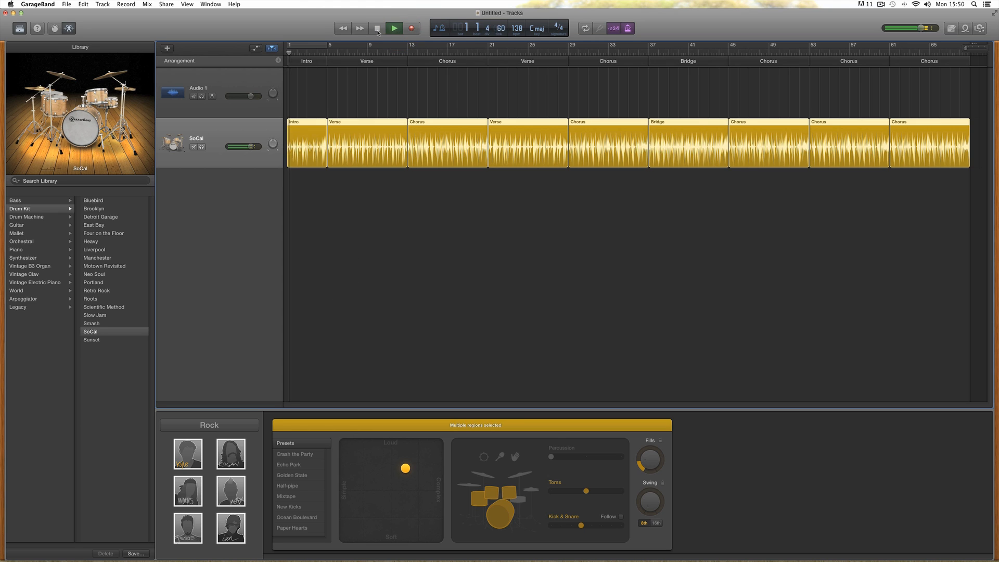
pyautogui.click(377, 29)
pyautogui.click(326, 52)
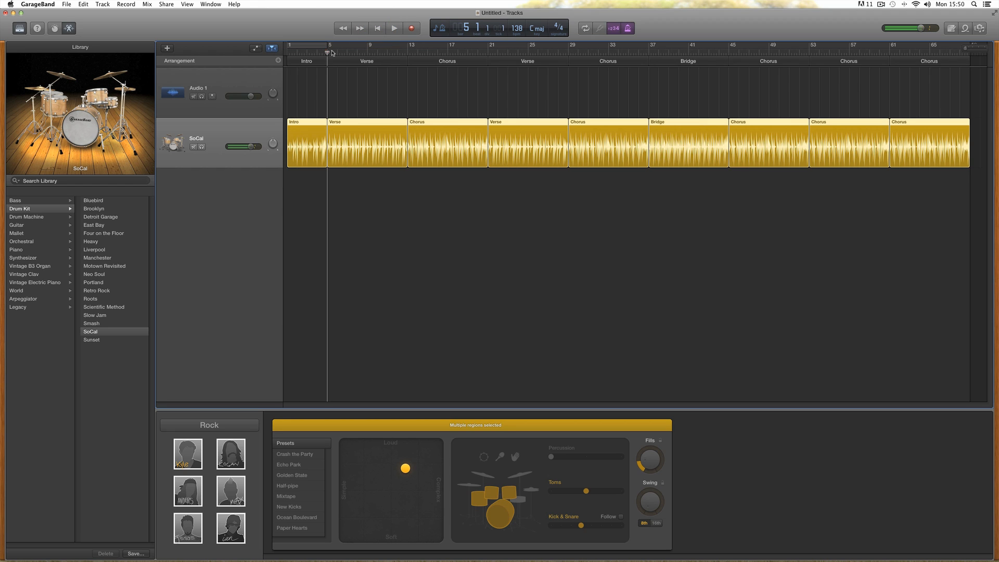
pyautogui.click(394, 29)
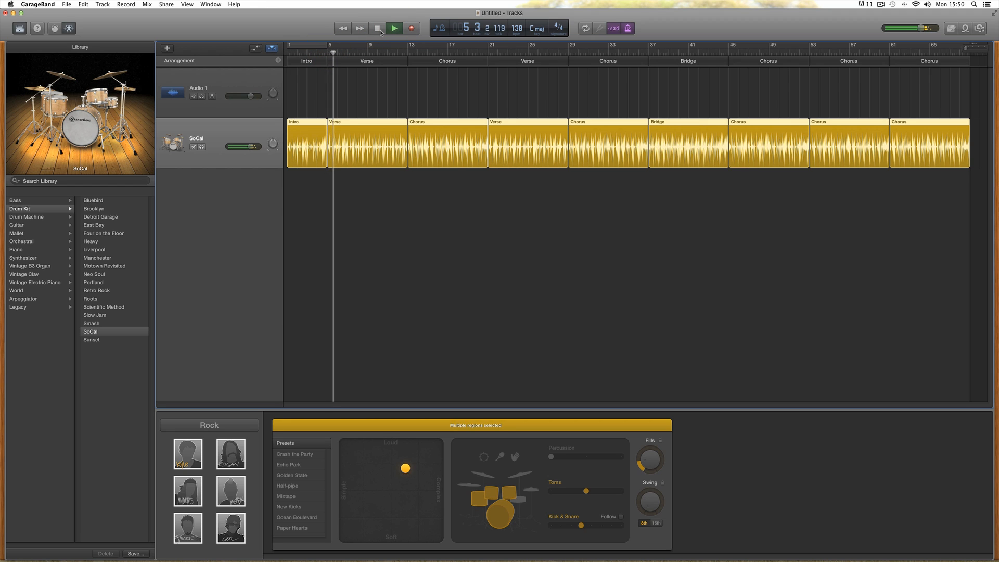
pyautogui.click(379, 28)
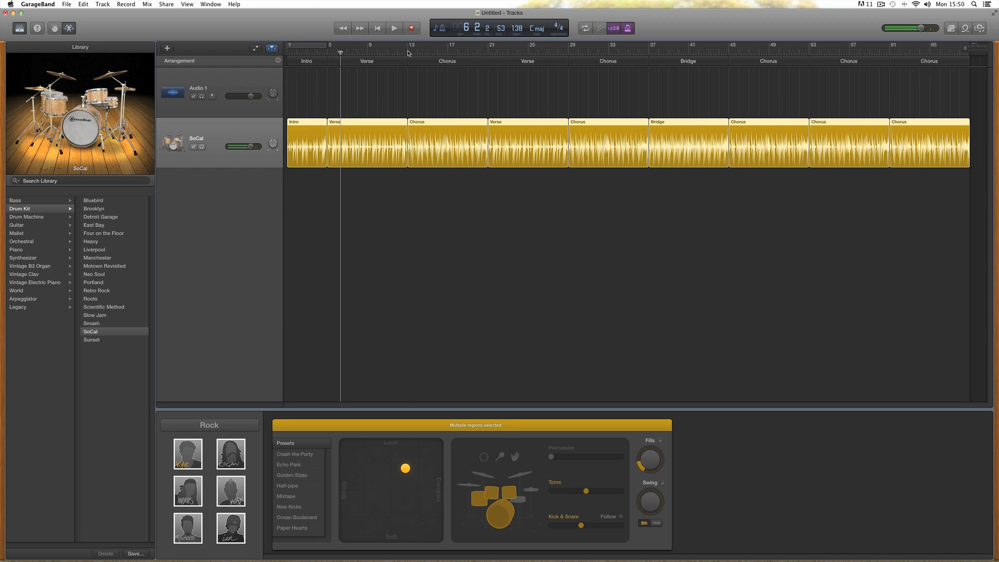
pyautogui.click(399, 48)
pyautogui.click(394, 28)
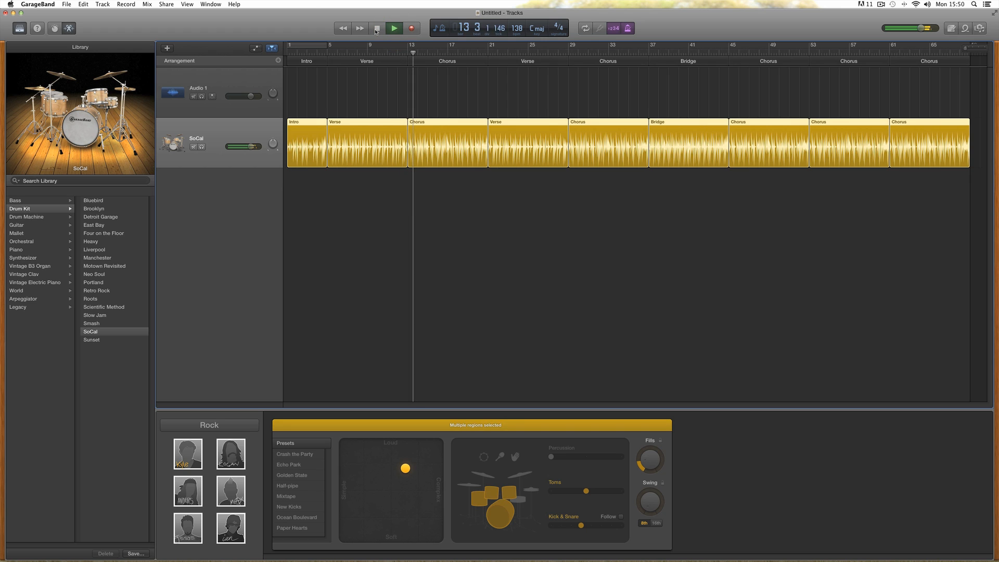
pyautogui.click(376, 30)
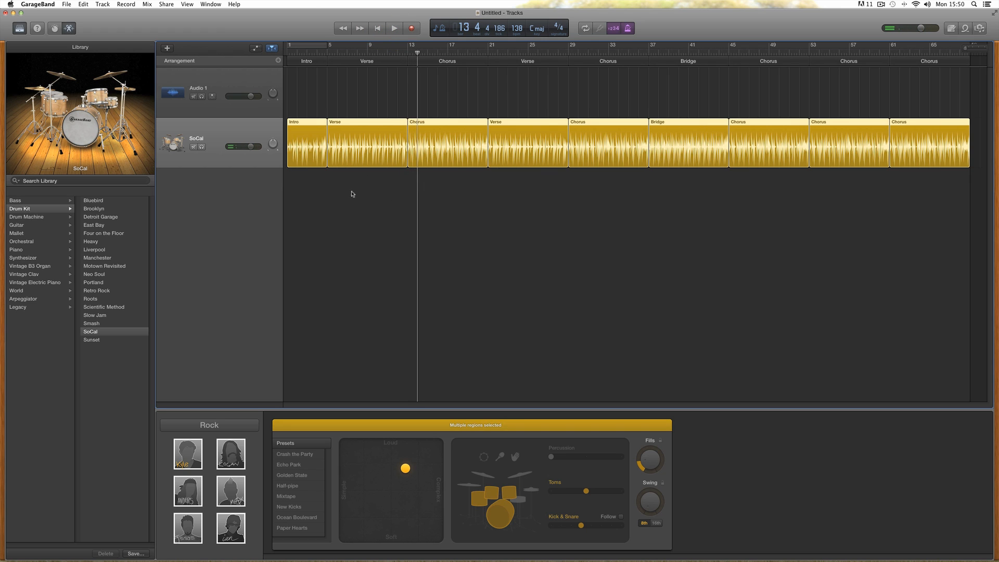
# Switch the drummer track to the Rock drummer Logan and play the Verse from bar 5 to audition him.
pyautogui.click(298, 175)
pyautogui.click(260, 132)
pyautogui.click(233, 457)
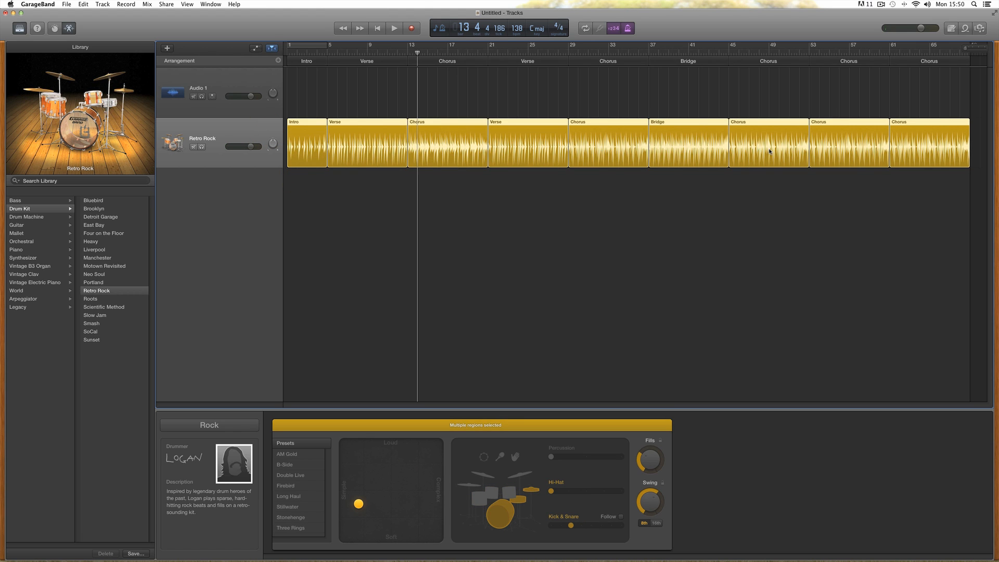
pyautogui.click(327, 52)
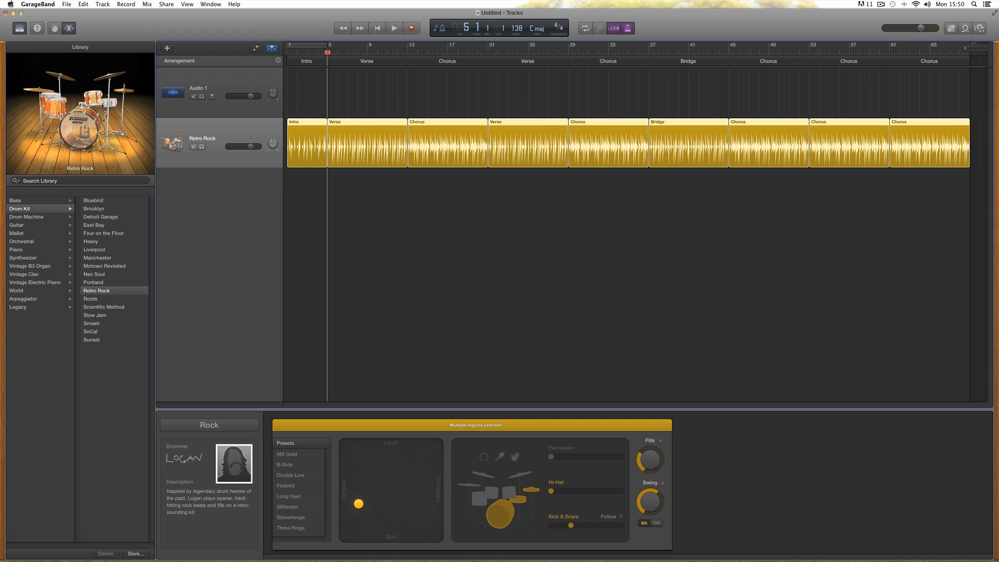
pyautogui.click(390, 31)
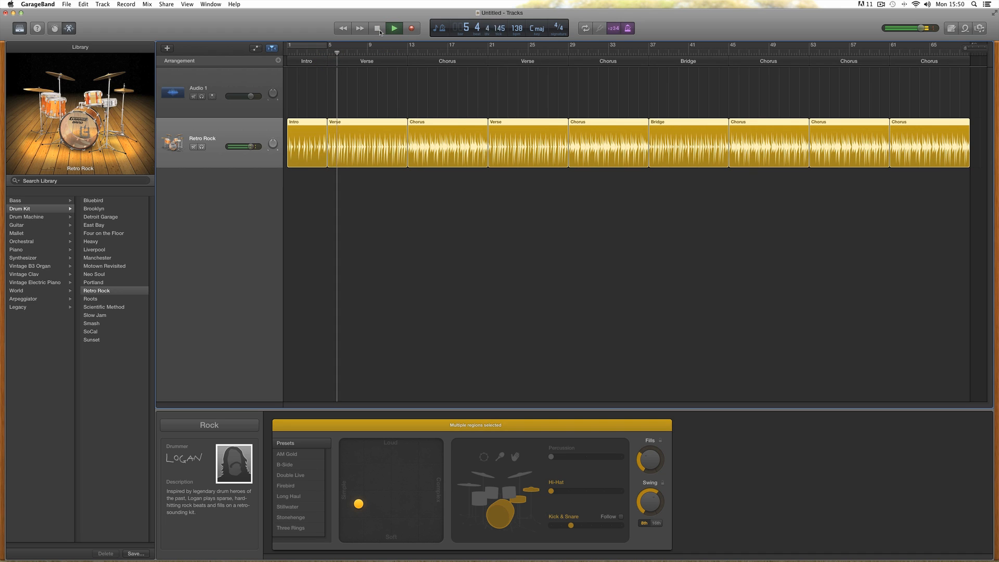
pyautogui.click(378, 29)
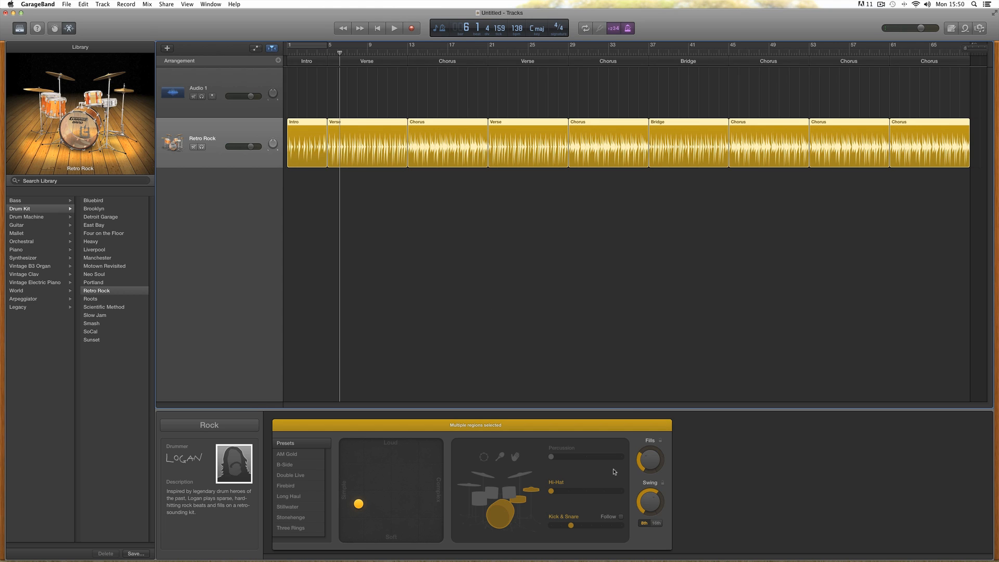
# Turn the swing of all drummer regions down to its minimum and play more of the Verse.
pyautogui.moveTo(649, 503); pyautogui.dragTo(647, 510)
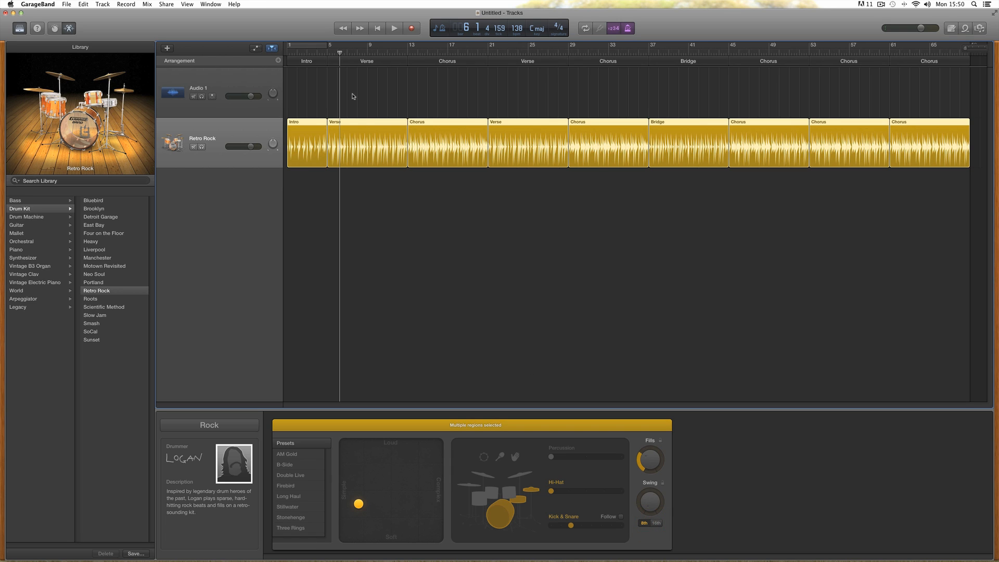
pyautogui.click(395, 32)
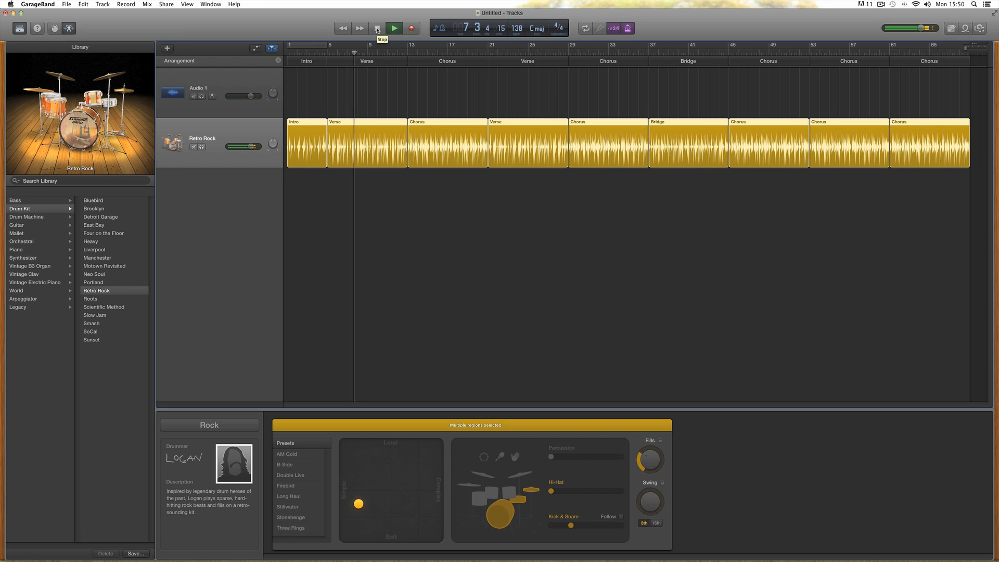
pyautogui.click(377, 30)
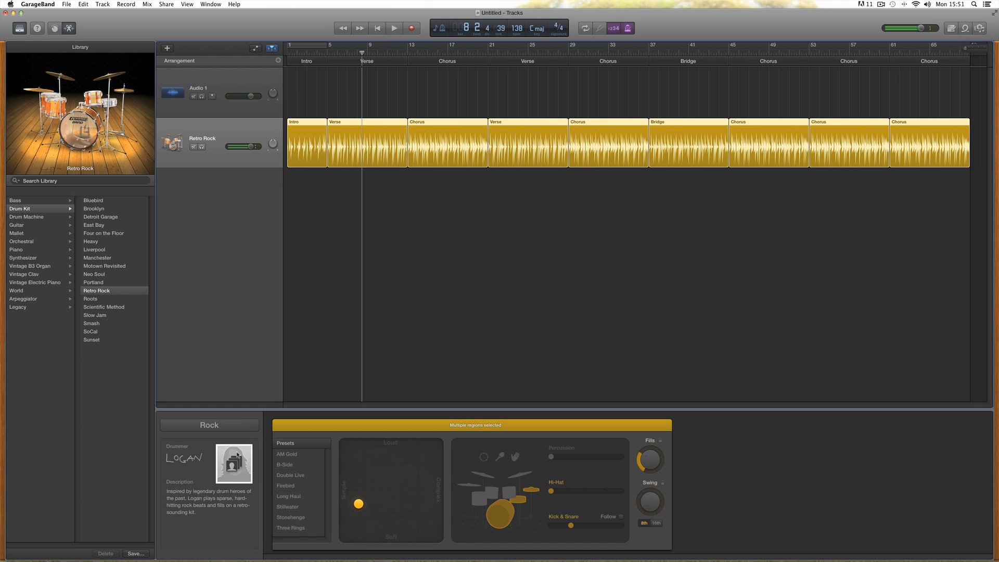
# Switch the drummer track to the Rock drummer Anders, accept replacing the region settings, and play the Verse from bar 5.
pyautogui.click(224, 461)
pyautogui.click(196, 495)
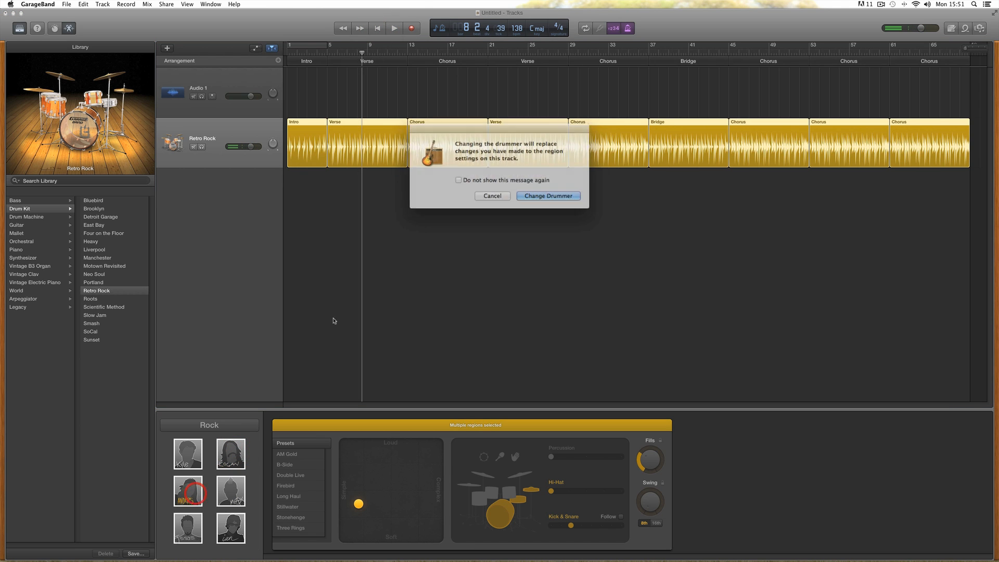
pyautogui.click(543, 194)
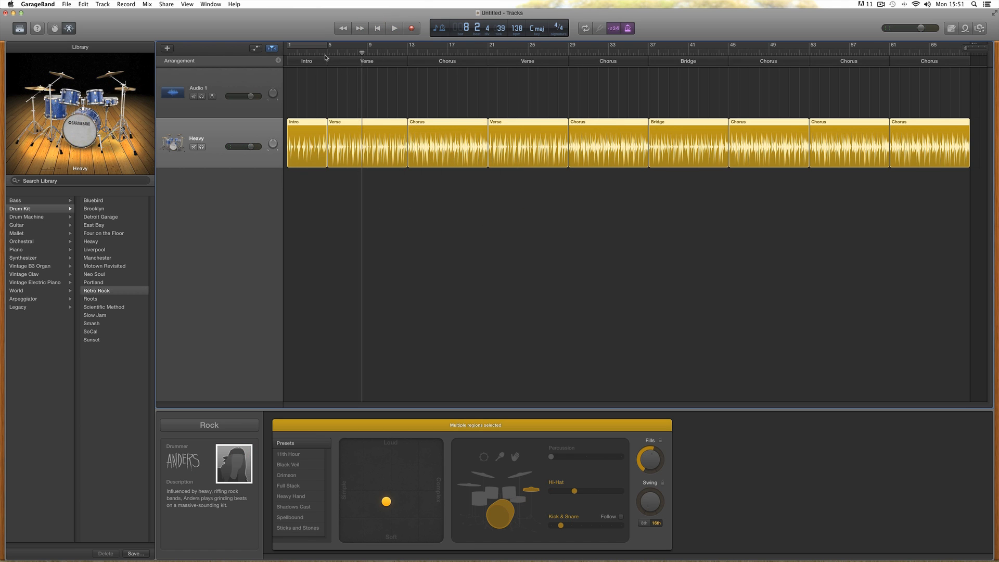
pyautogui.click(387, 28)
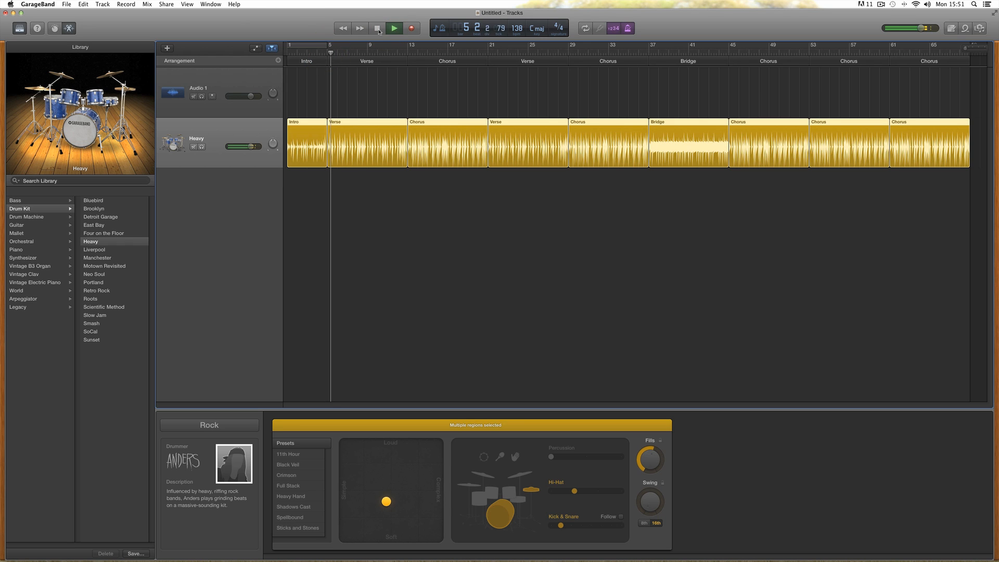
pyautogui.click(377, 29)
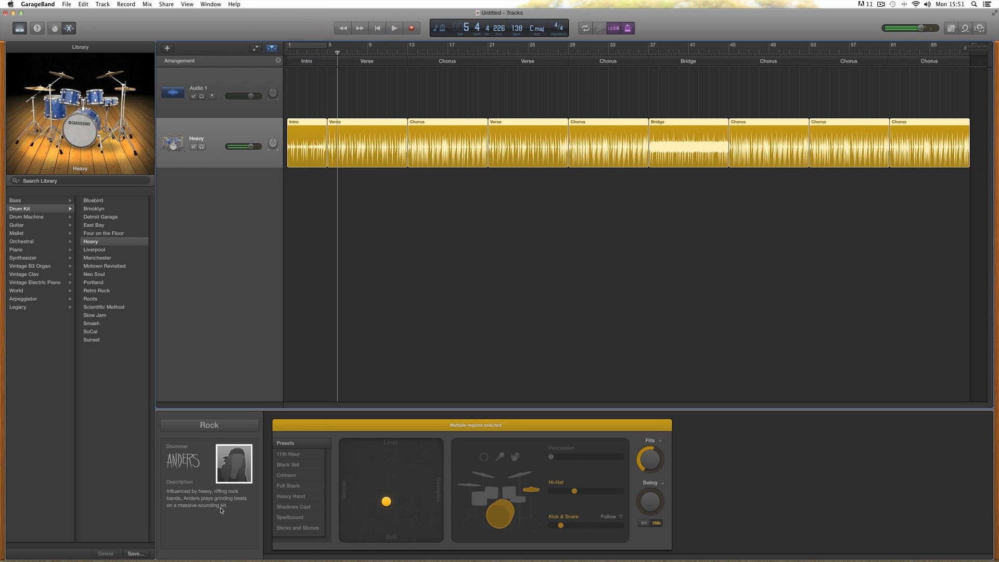
# Switch the drummer track to the Rock drummer Max and play more of the Verse to audition him.
pyautogui.click(232, 471)
pyautogui.click(232, 500)
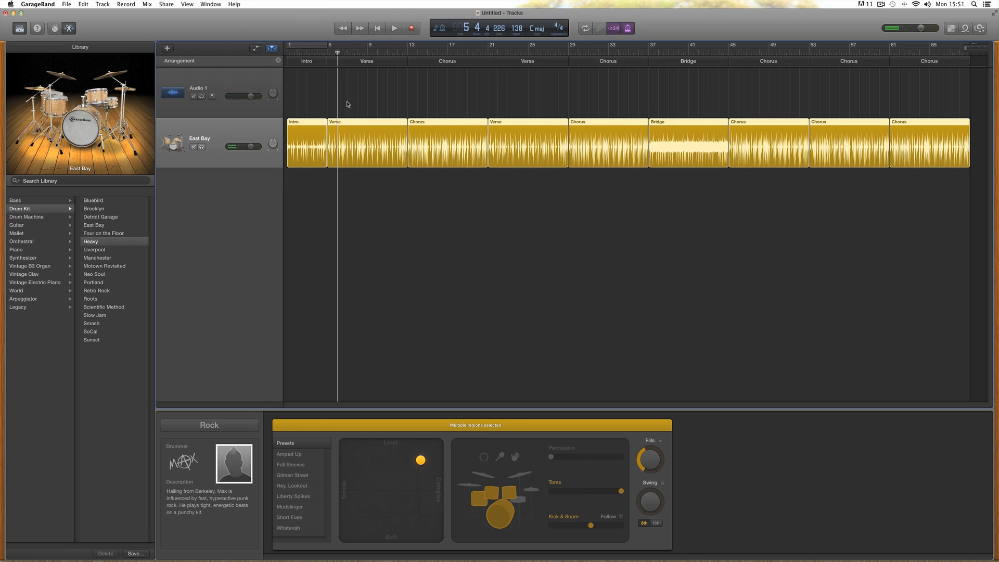
pyautogui.click(395, 31)
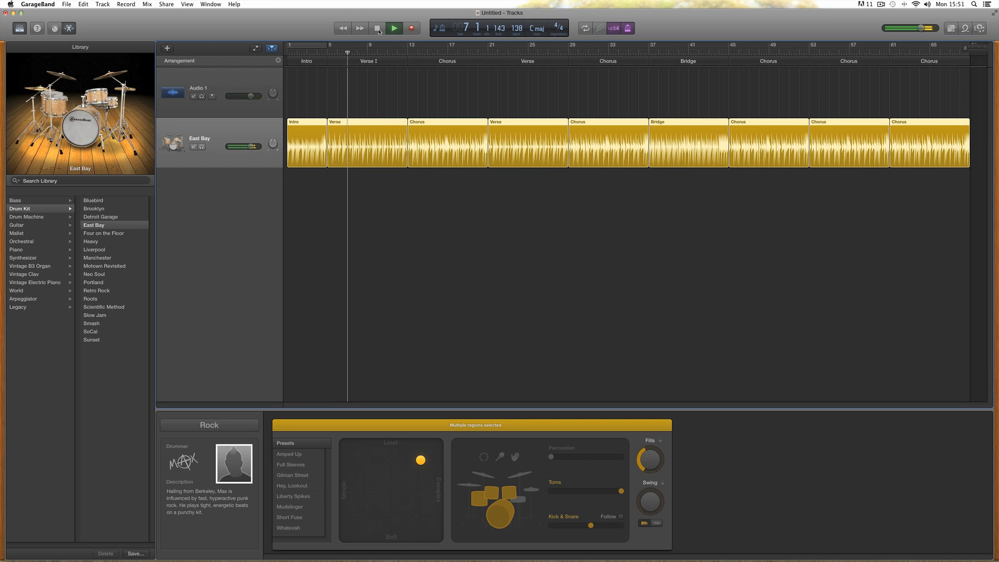
pyautogui.press('space')
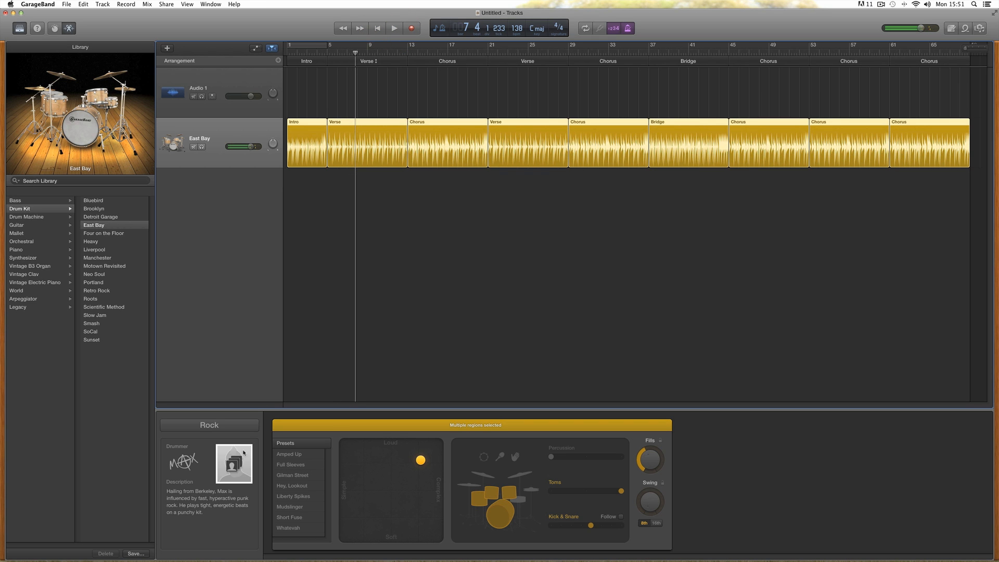
# Switch the drummer track to the Rock drummer Jesse and play the Verse from bar 5 to audition him.
pyautogui.click(239, 457)
pyautogui.click(189, 527)
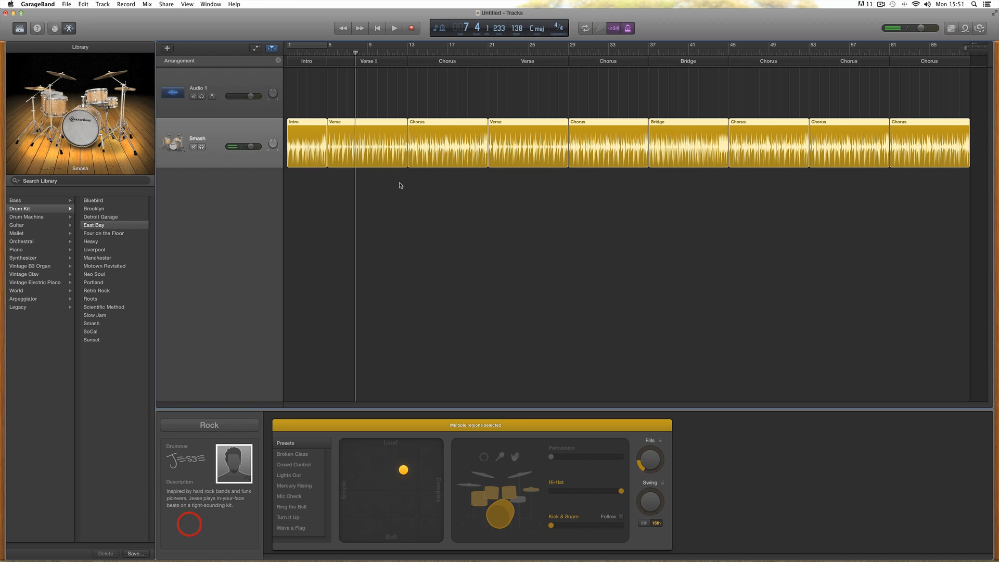
pyautogui.click(327, 54)
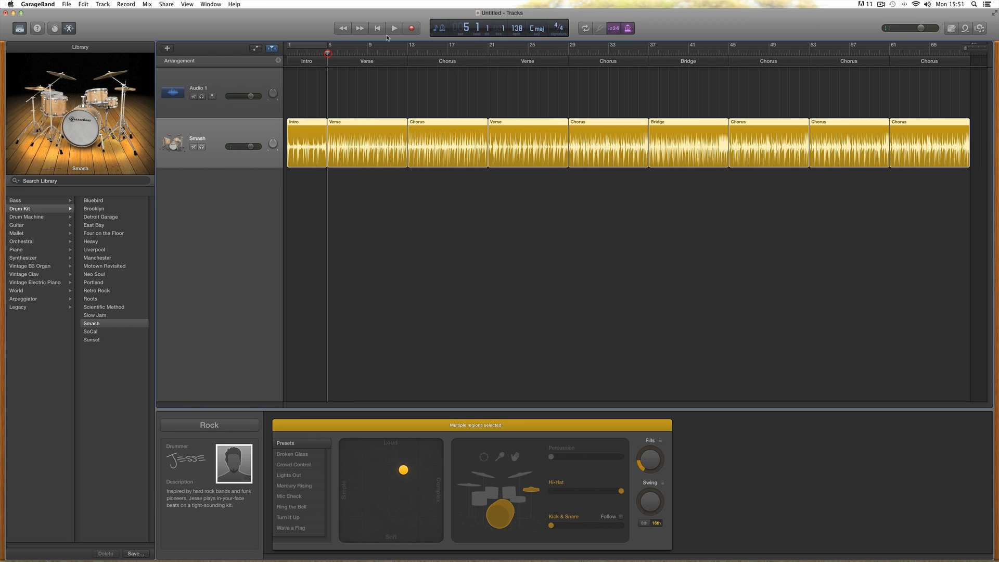
pyautogui.press('space')
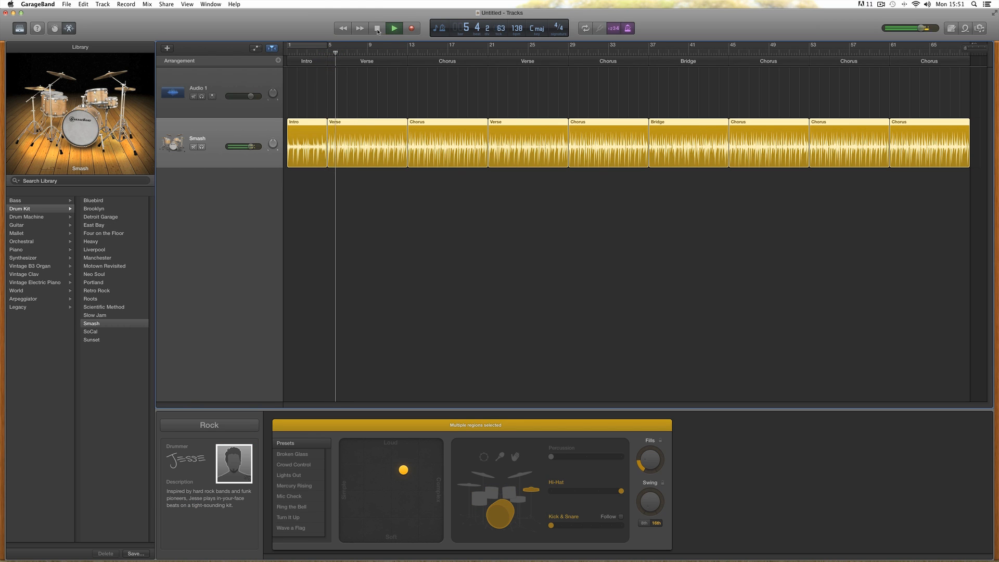
pyautogui.click(376, 29)
# Keep the Rock genre and switch the drummer track back to the drummer Max.
pyautogui.click(223, 425)
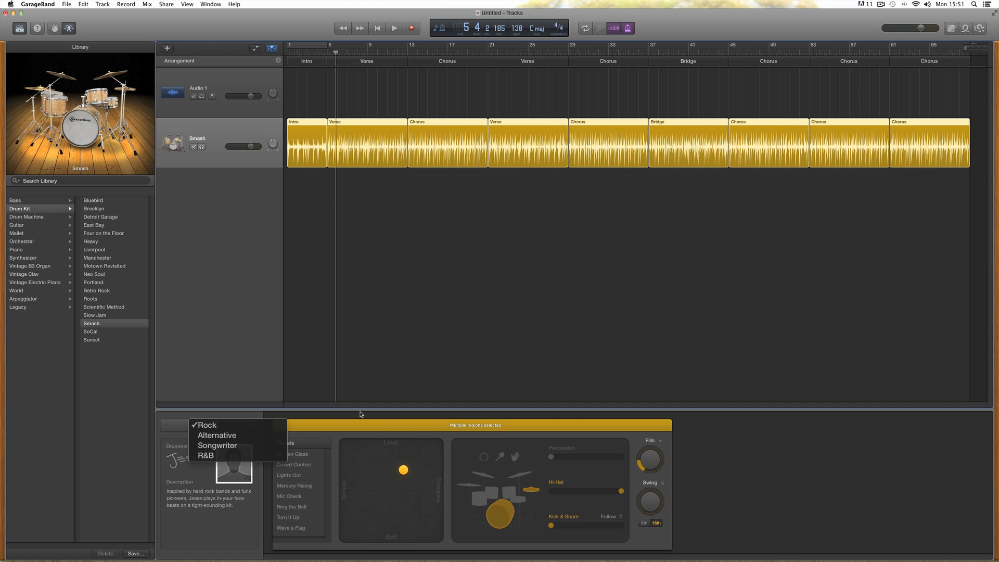
pyautogui.click(212, 425)
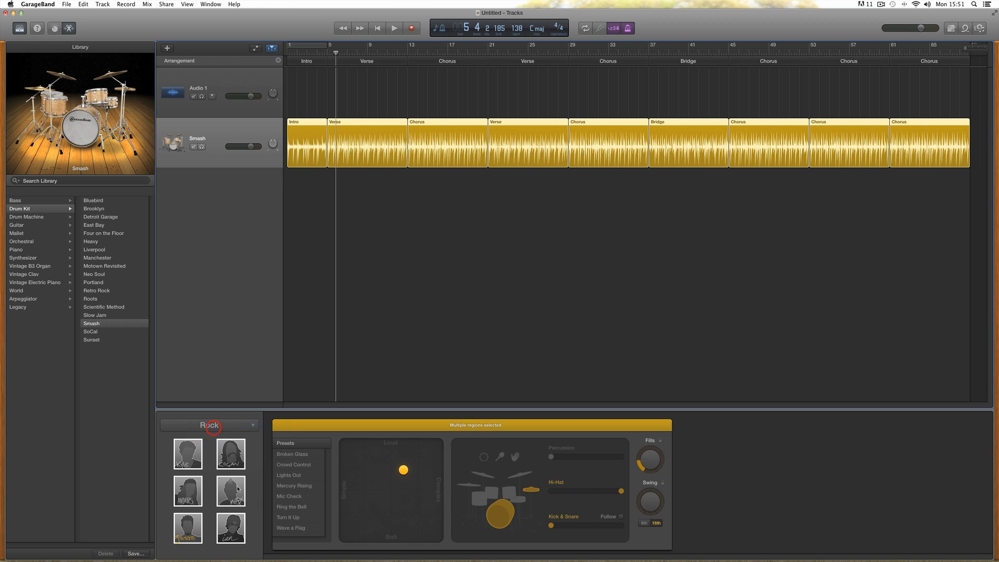
pyautogui.click(232, 500)
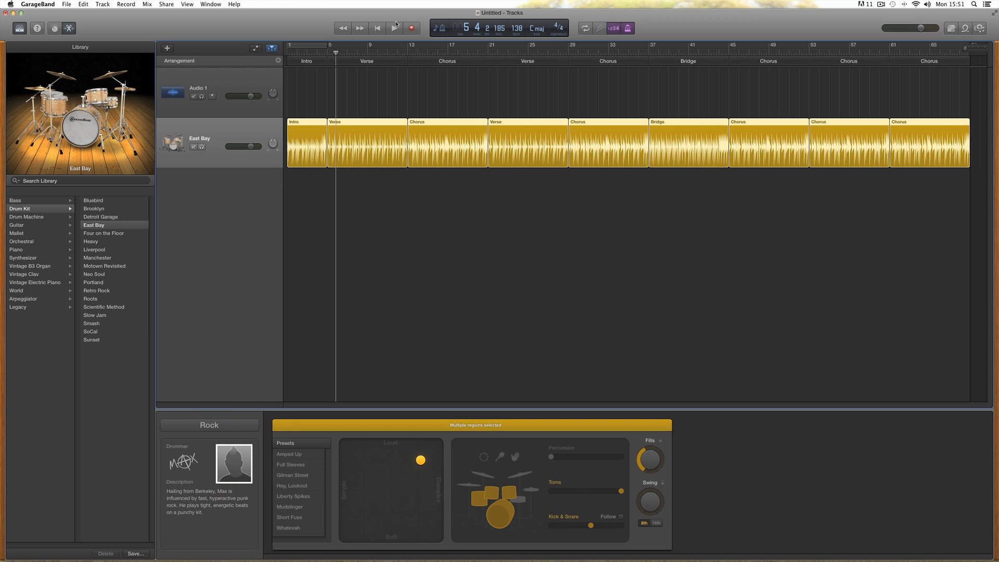
# Try a soft, complex feel on all drummer regions and play part of the Verse.
pyautogui.moveTo(966, 48); pyautogui.dragTo(974, 48)
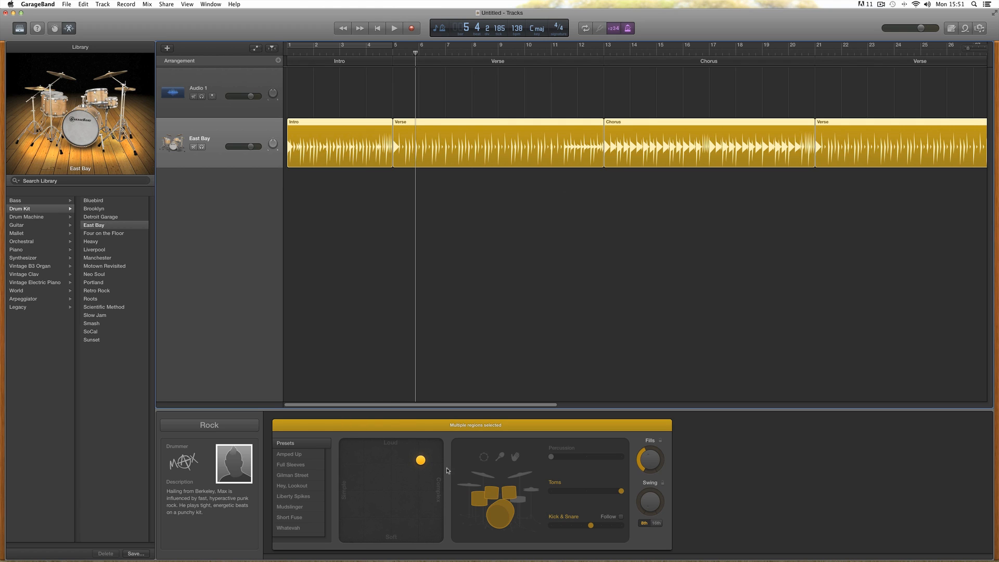
pyautogui.moveTo(421, 460); pyautogui.dragTo(418, 523)
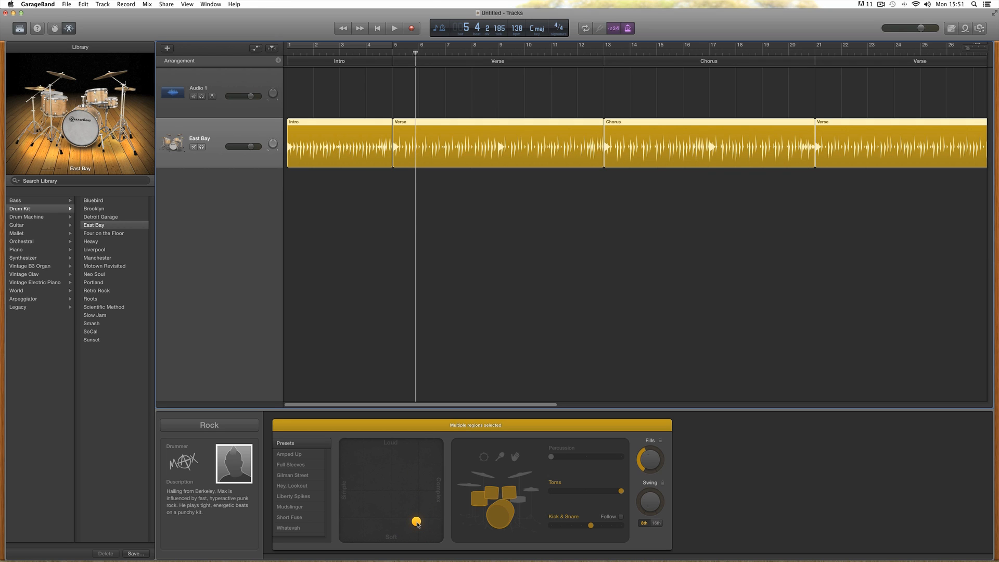
pyautogui.press('space')
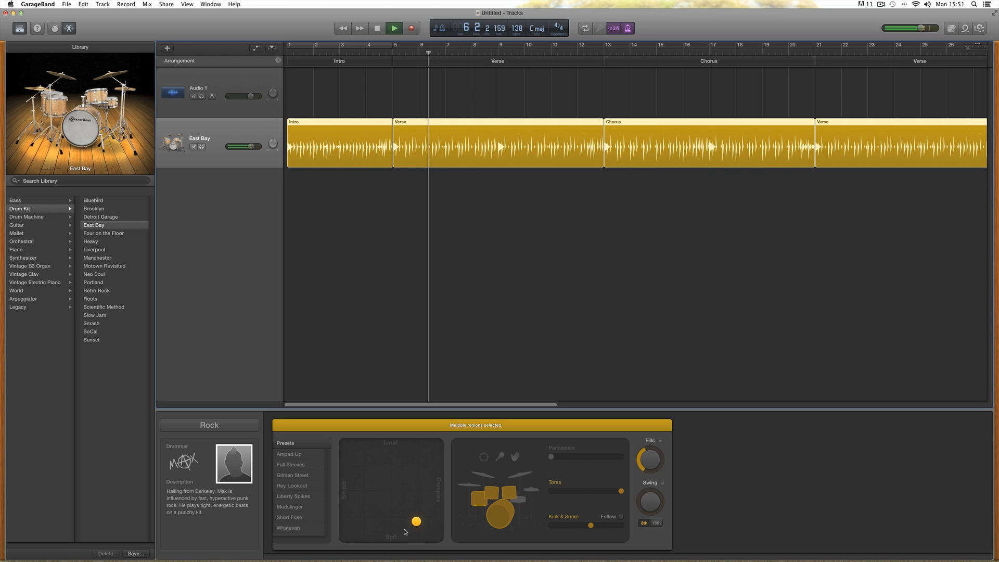
# Try a loud, simple feel on all drummer regions and play on through the Verse.
pyautogui.moveTo(416, 521); pyautogui.dragTo(360, 460)
pyautogui.press('space')
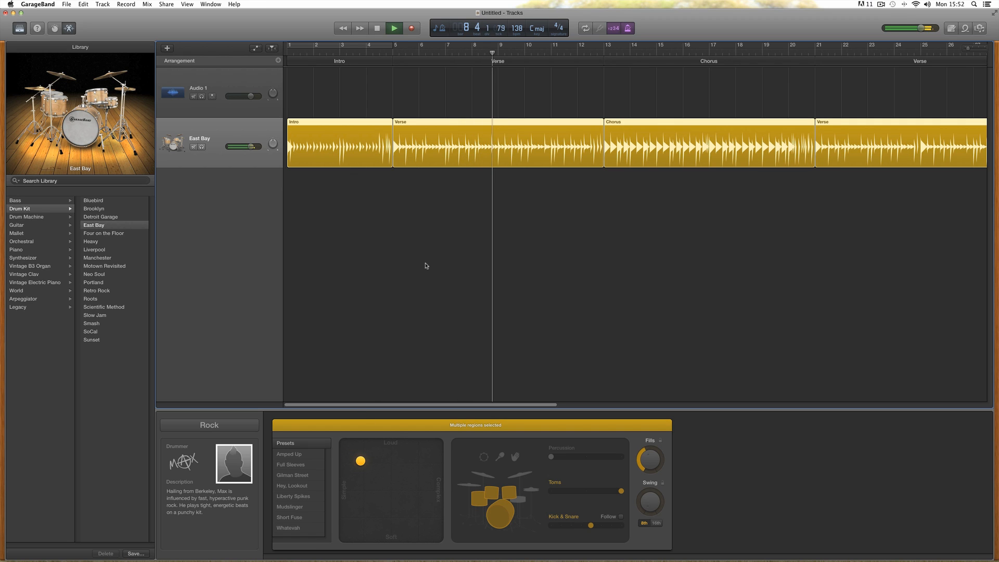
pyautogui.press('space')
# Set all drummer regions to a loud feel just slightly toward complex, playing the rest of the Verse to check it.
pyautogui.moveTo(359, 461); pyautogui.dragTo(401, 465)
pyautogui.press('space')
pyautogui.press('space')
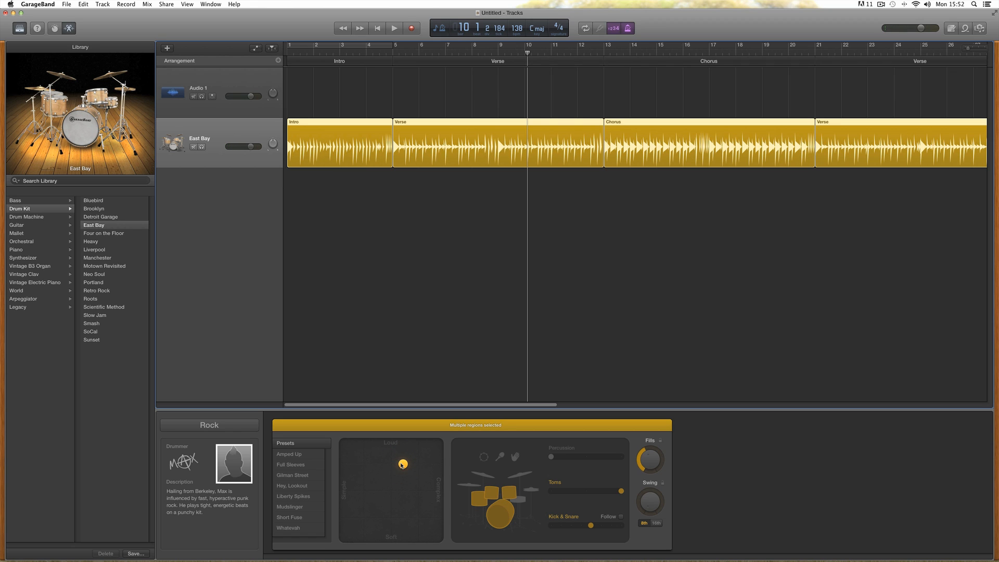
pyautogui.press('space')
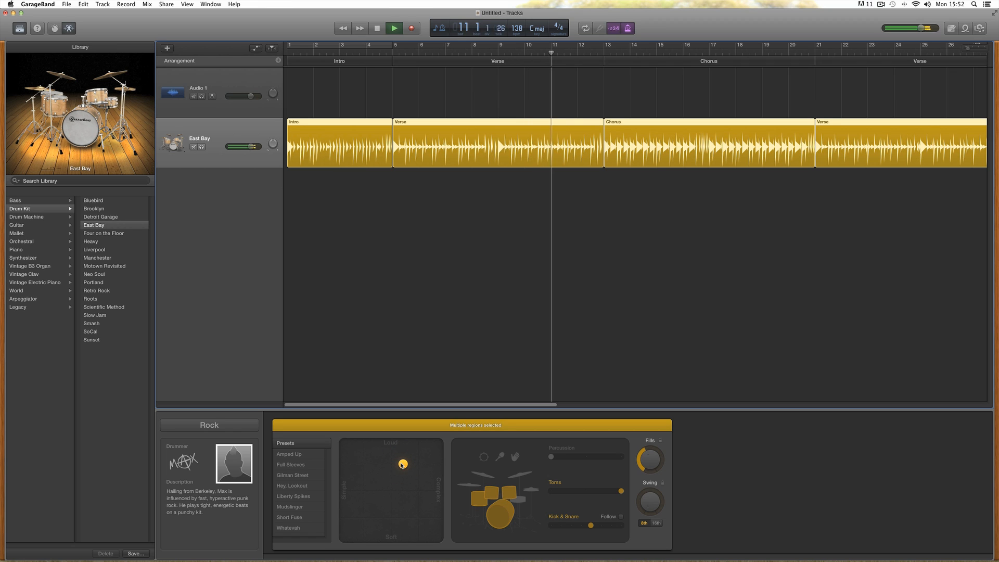
pyautogui.moveTo(402, 465); pyautogui.dragTo(395, 465)
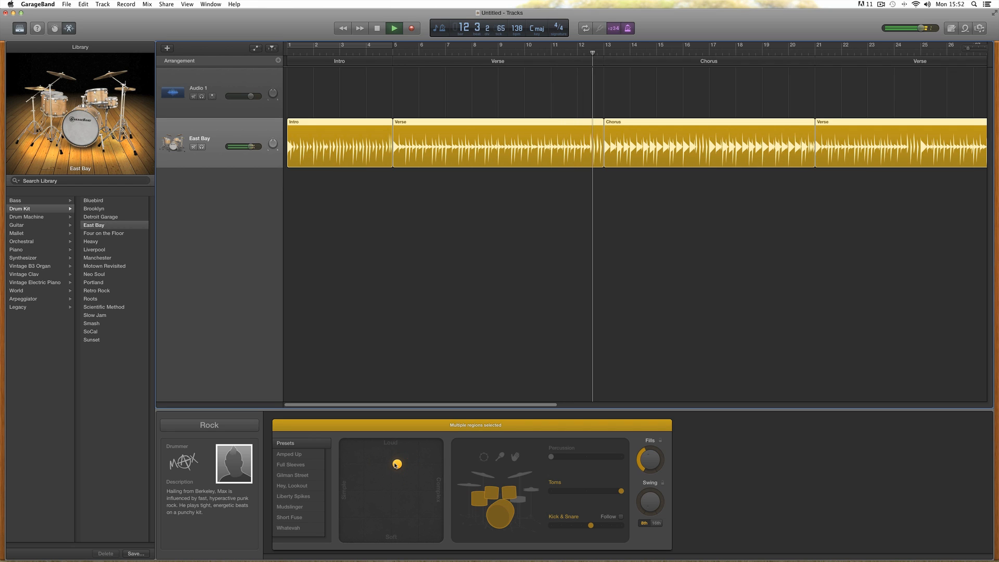
pyautogui.press('space')
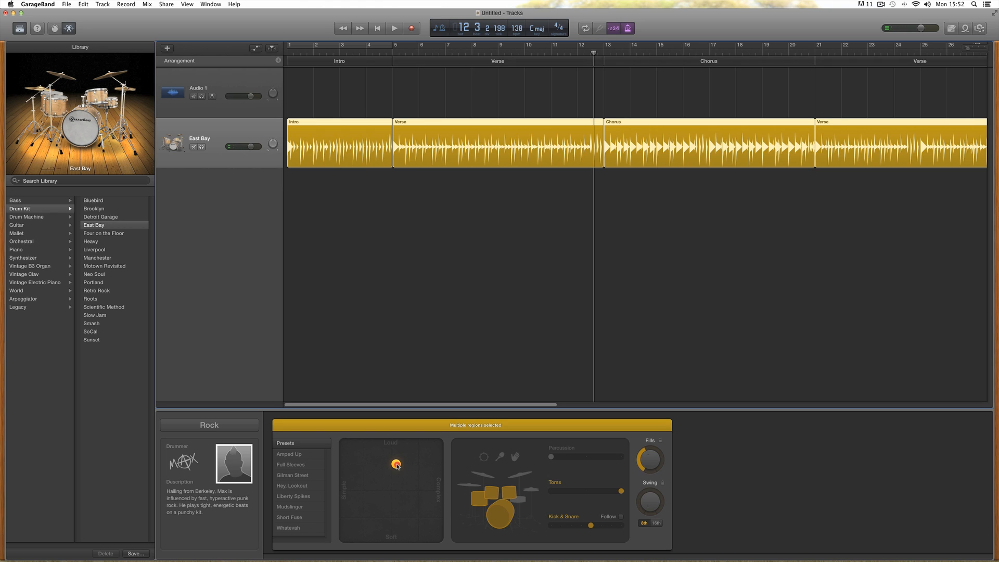
# Make all drummer regions slightly louder and play the Verse from bar 5.
pyautogui.click(398, 466)
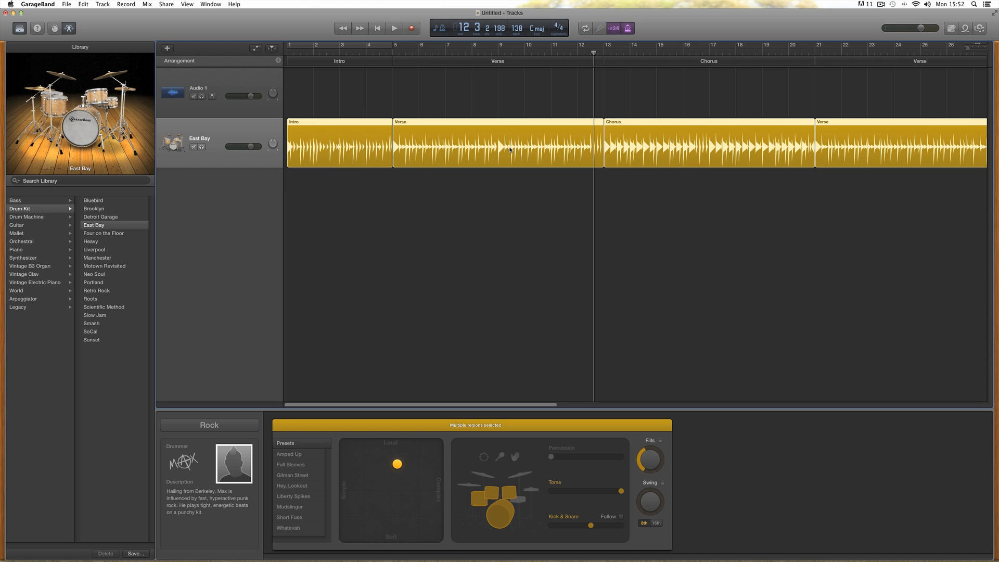
pyautogui.moveTo(398, 466)
pyautogui.mouseDown()
pyautogui.moveTo(399, 521)
pyautogui.moveTo(397, 464)
pyautogui.mouseUp()
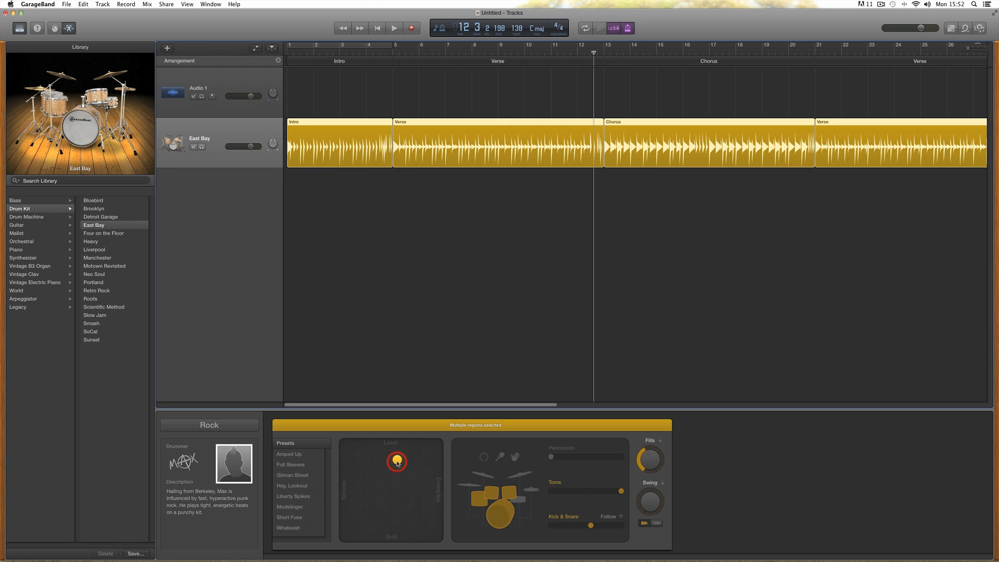
pyautogui.click(393, 54)
pyautogui.press('space')
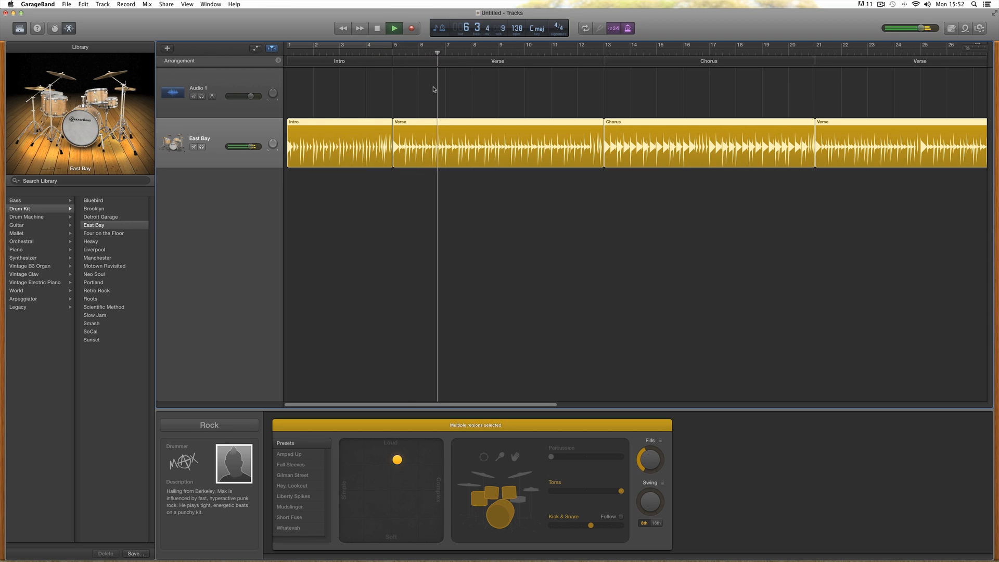
pyautogui.press('space')
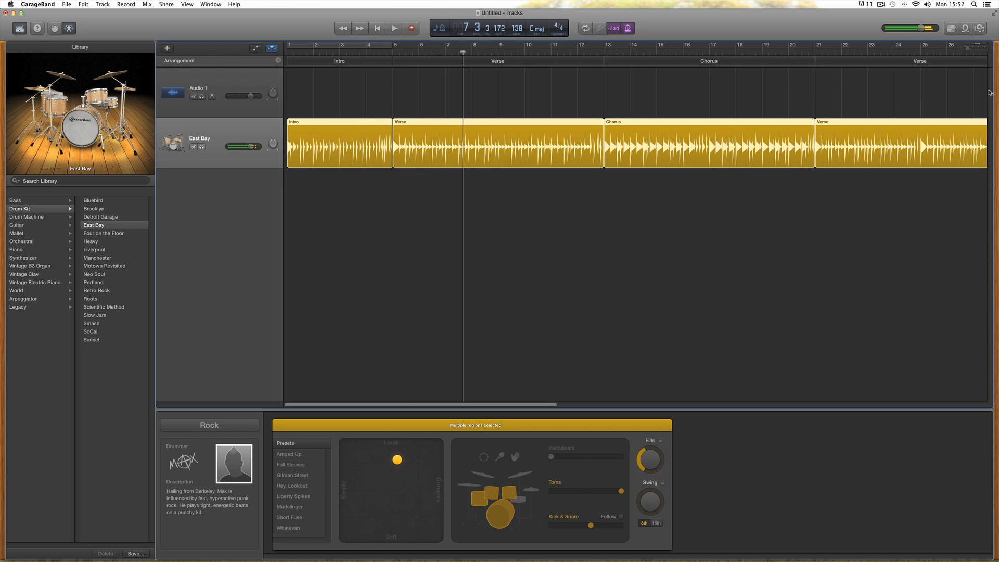
# Fine-tune the fills amount of all drummer regions and play the Verse from bar 5.
pyautogui.moveTo(968, 48); pyautogui.dragTo(964, 49)
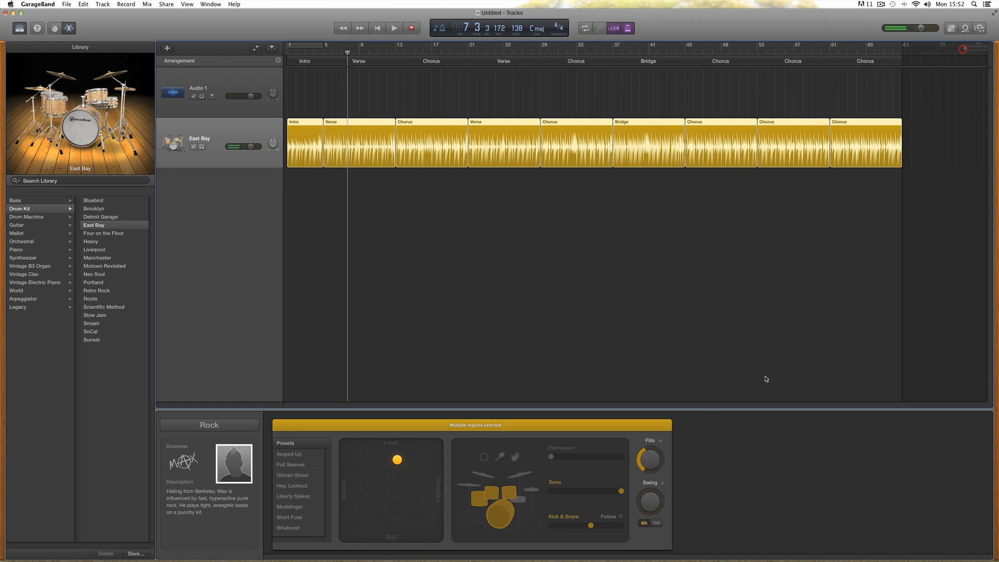
pyautogui.moveTo(655, 469)
pyautogui.mouseDown()
pyautogui.moveTo(650, 458)
pyautogui.moveTo(649, 483)
pyautogui.moveTo(648, 462)
pyautogui.mouseUp()
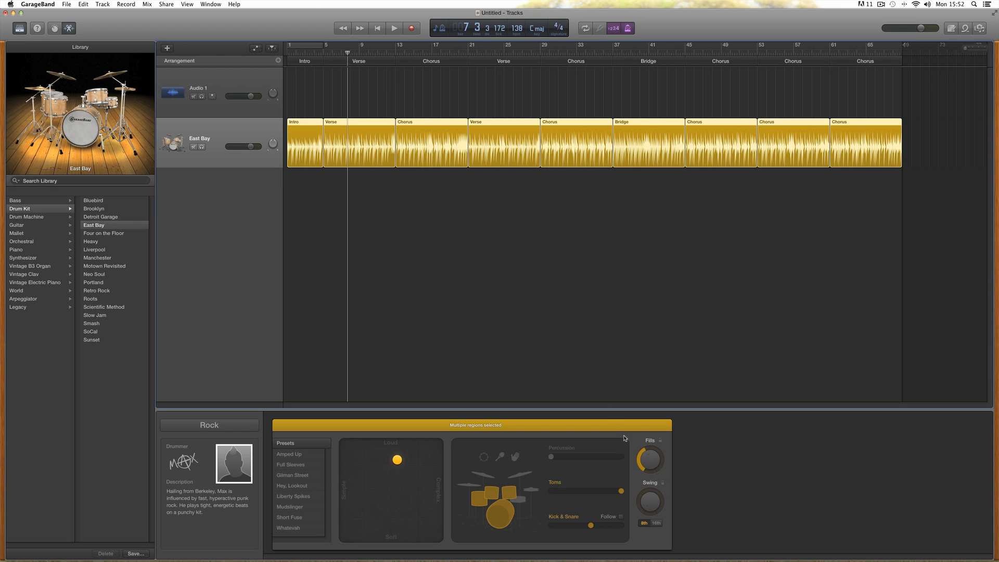
pyautogui.click(648, 460)
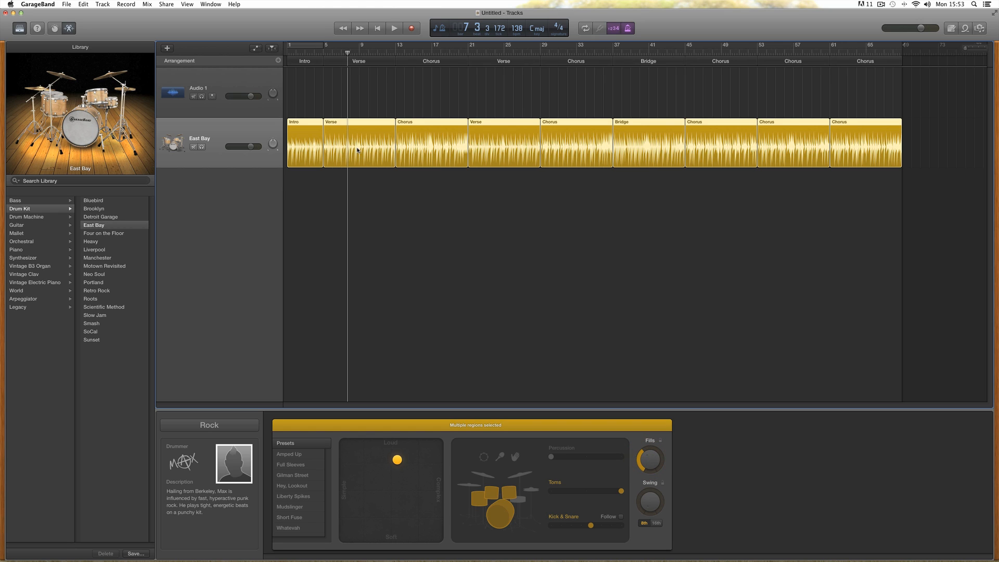
pyautogui.click(652, 459)
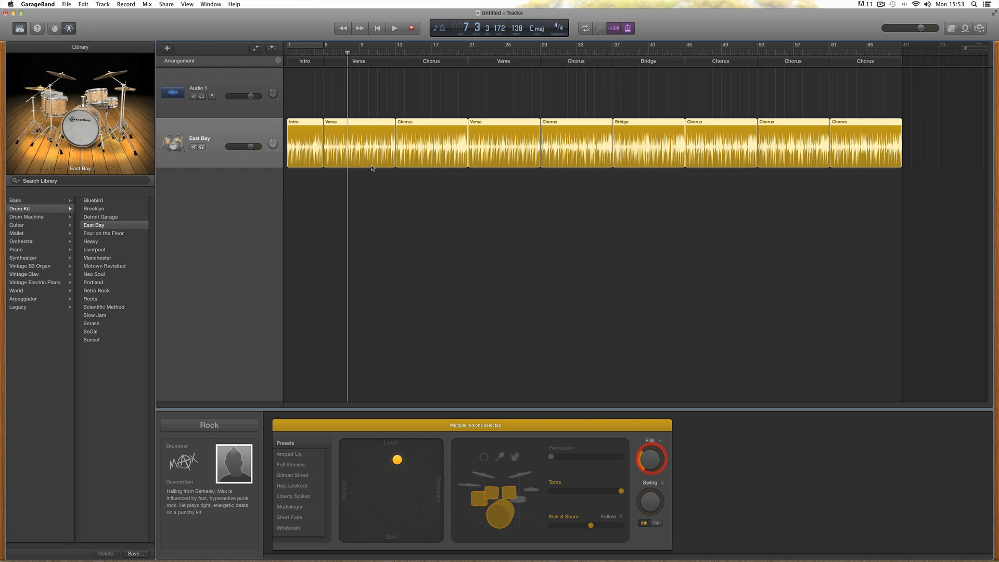
pyautogui.click(647, 463)
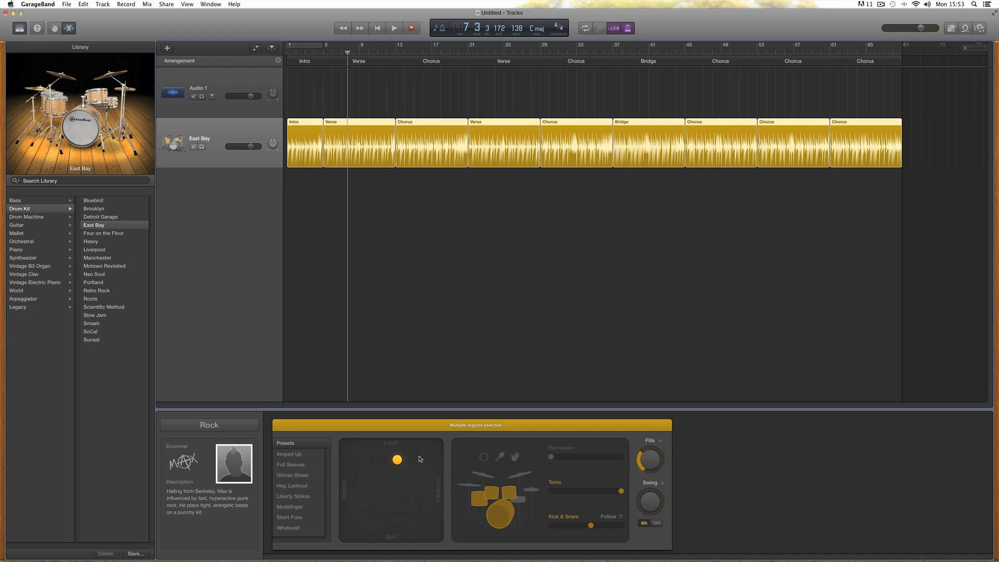
pyautogui.moveTo(653, 461)
pyautogui.mouseDown()
pyautogui.moveTo(655, 427)
pyautogui.moveTo(652, 457)
pyautogui.mouseUp()
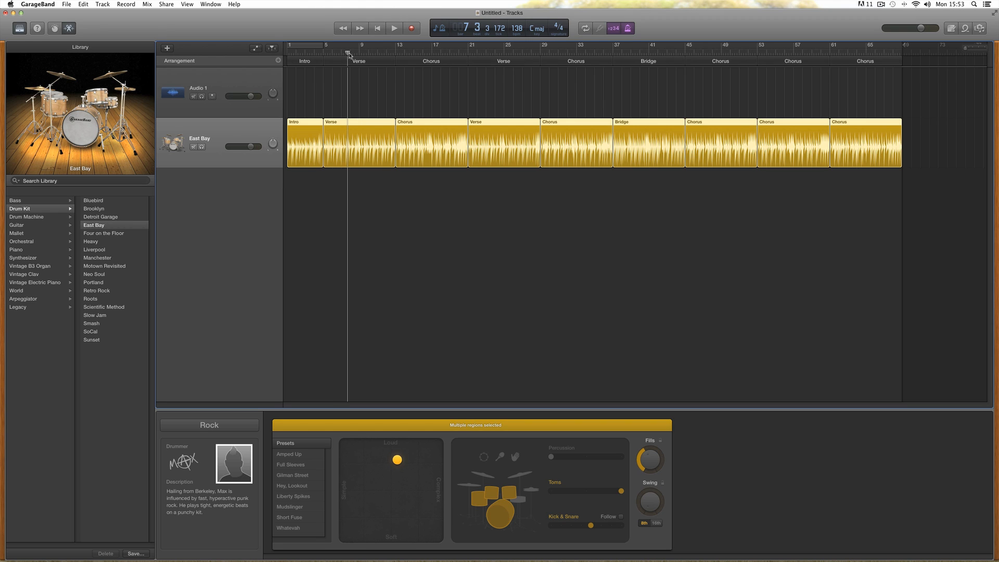
pyautogui.moveTo(348, 52); pyautogui.dragTo(323, 53)
pyautogui.click(393, 28)
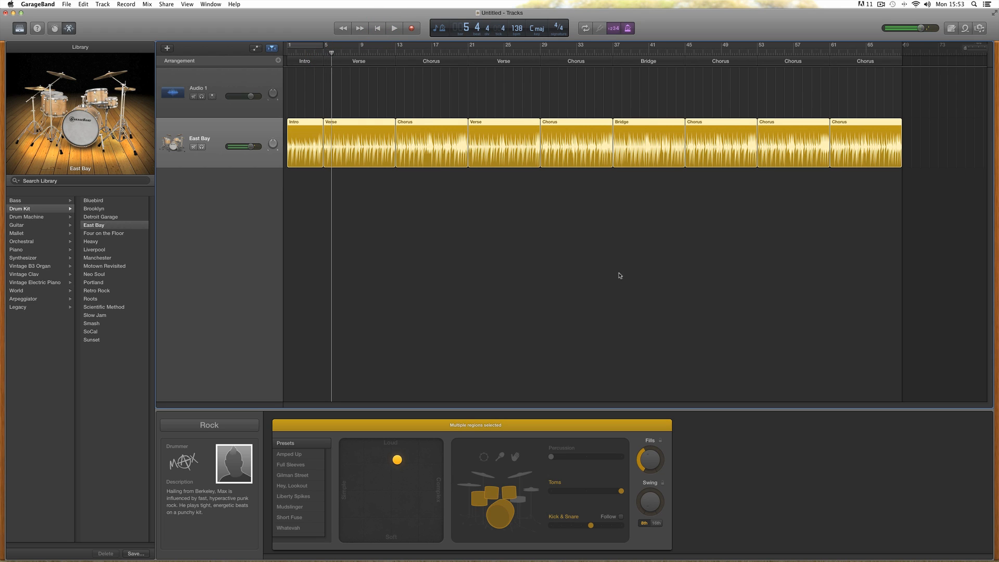
# Apply the Acoustic Guitar patch Natural Strum to the Audio 1 track.
pyautogui.click(231, 85)
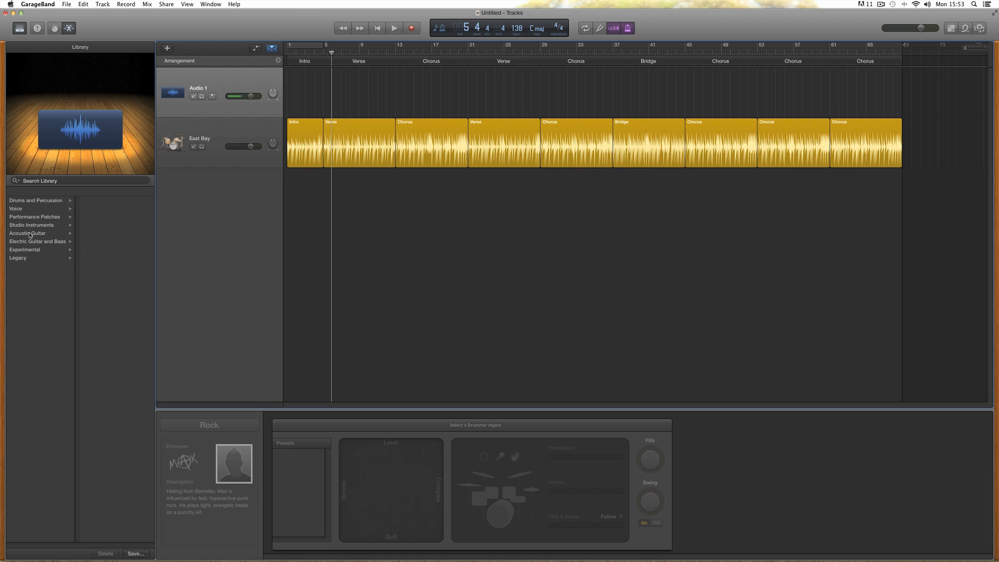
pyautogui.click(30, 234)
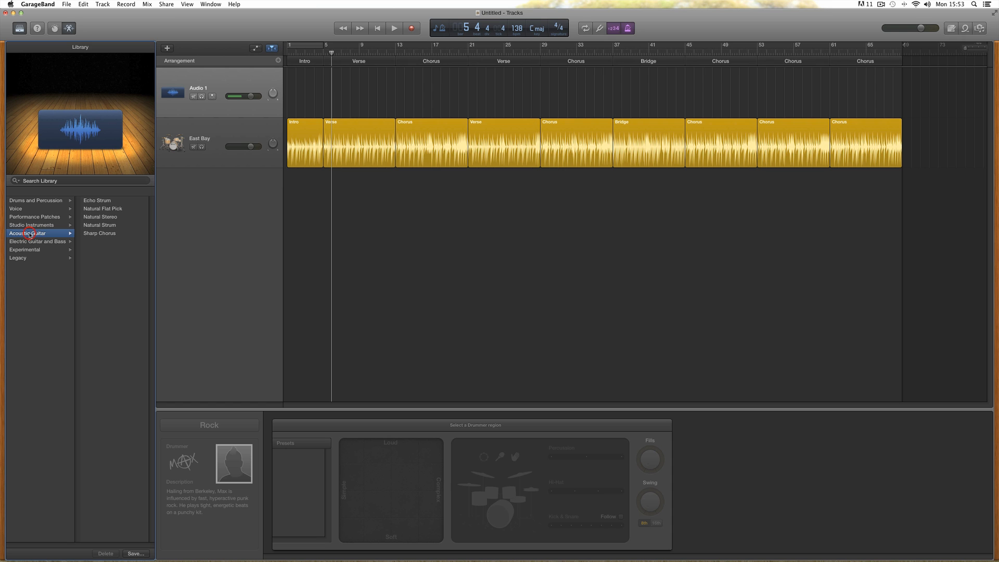
pyautogui.click(92, 226)
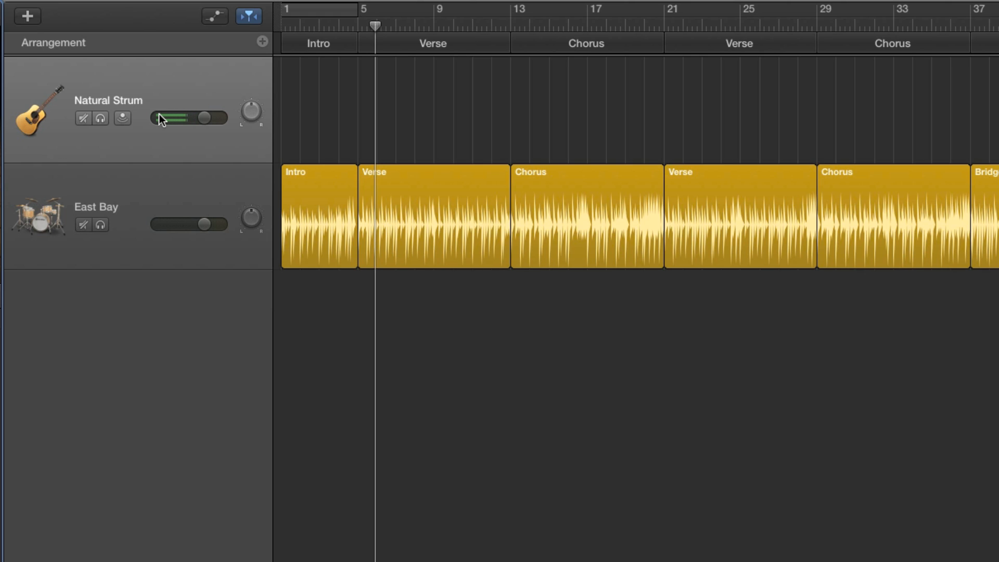
# Try input monitoring on the Natural Strum track with its volume lowered, and reset the volume to its default.
pyautogui.click(123, 122)
pyautogui.click(124, 120)
pyautogui.moveTo(166, 119); pyautogui.dragTo(259, 124)
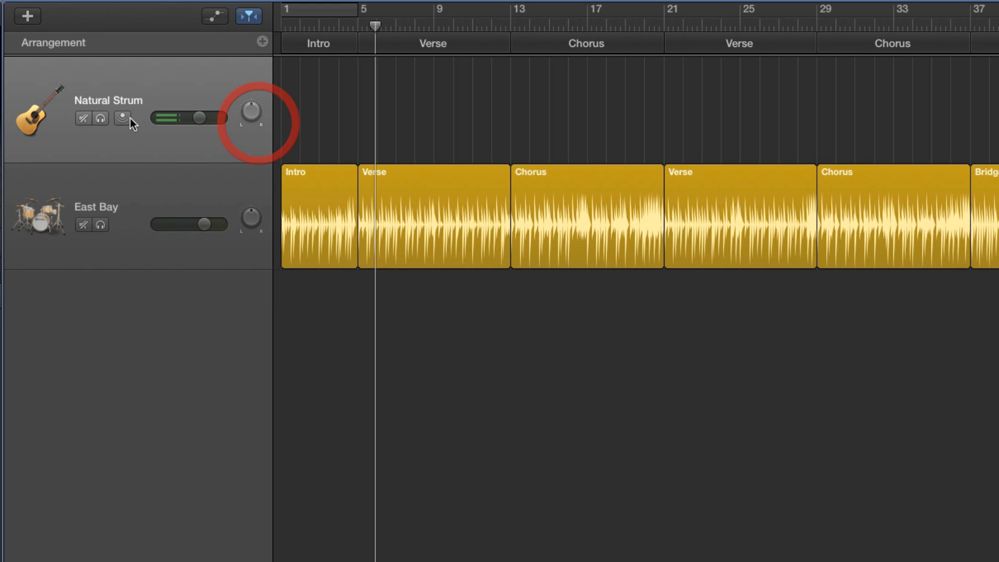
pyautogui.click(127, 118)
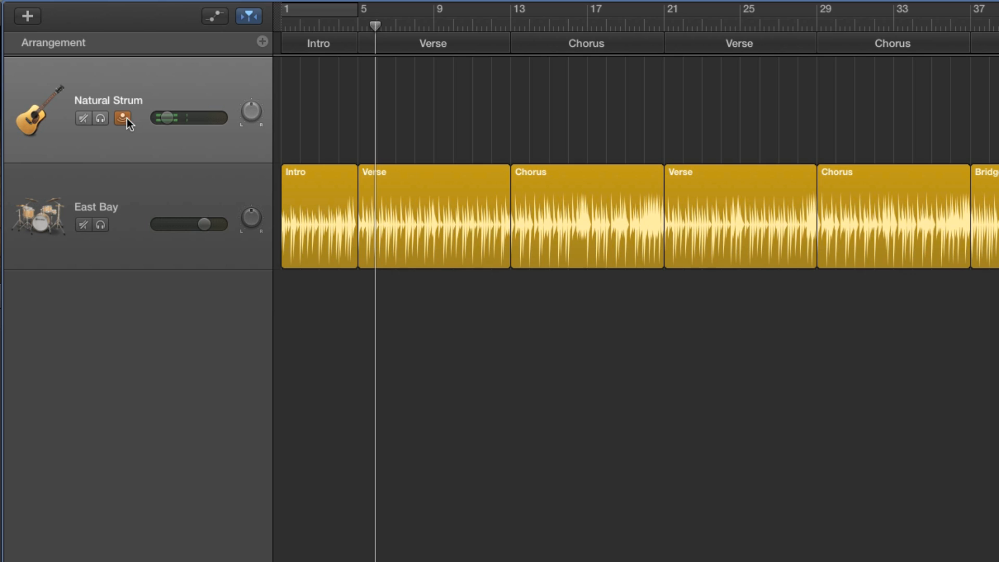
pyautogui.keyDown('alt'); pyautogui.click(166, 119); pyautogui.keyUp('alt')
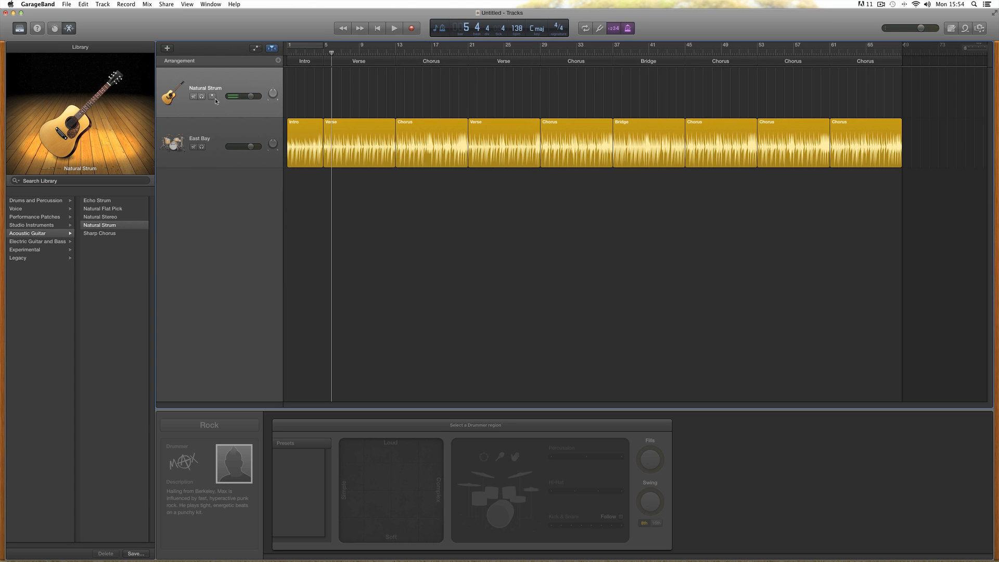
# Try the Distorted Guitar patch American Metal on the Natural Strum track with input monitoring and adjusted volume.
pyautogui.click(33, 245)
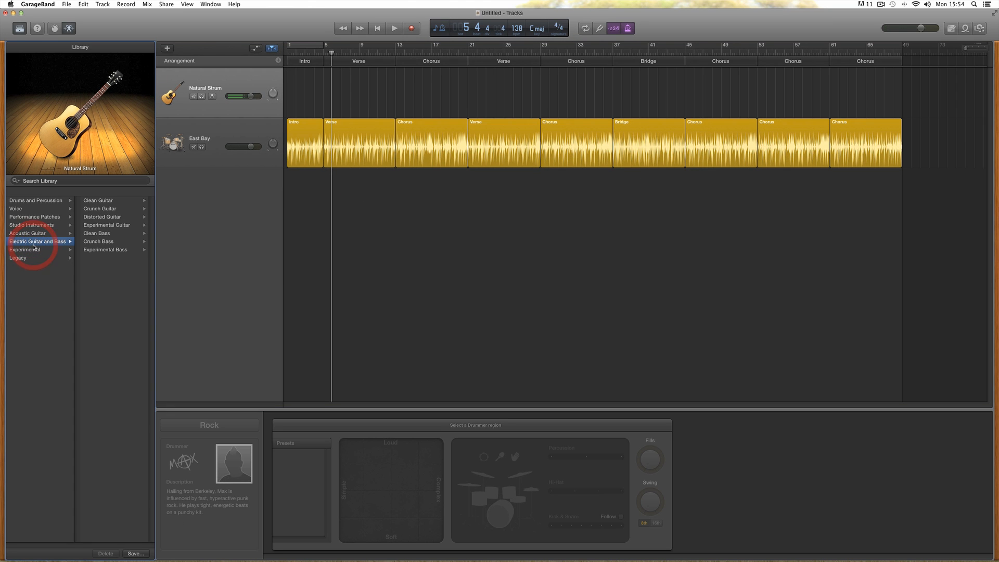
pyautogui.click(113, 218)
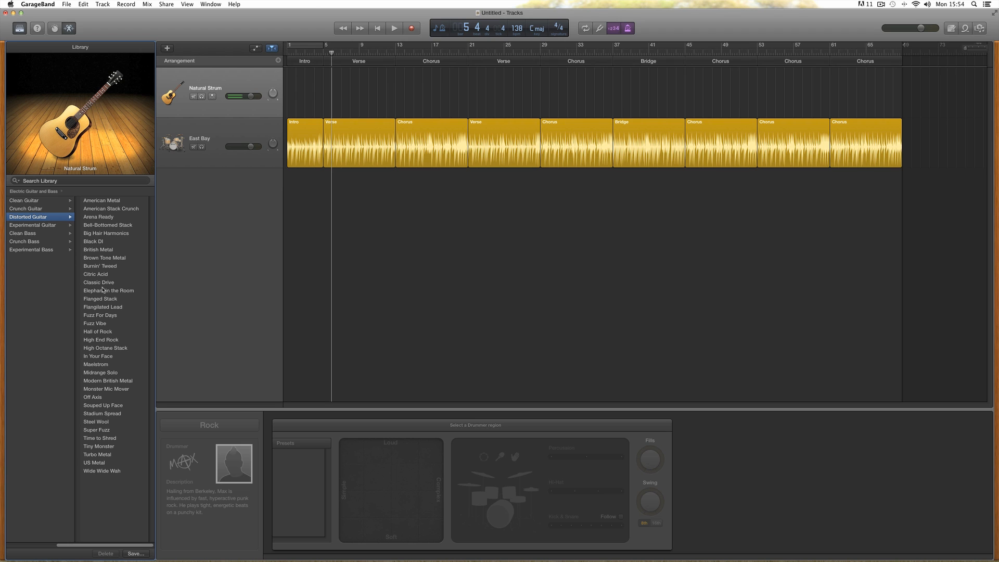
pyautogui.click(102, 201)
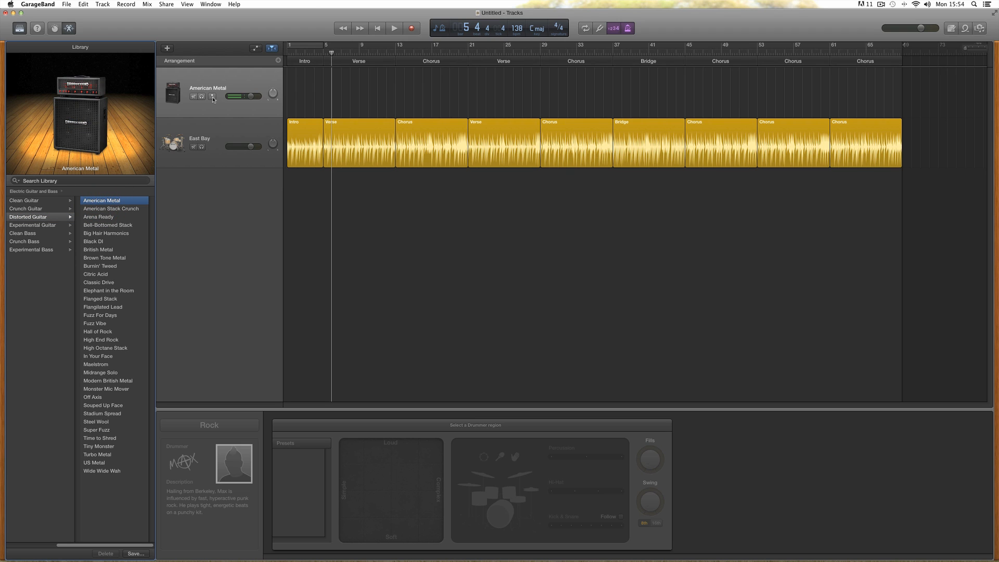
pyautogui.moveTo(235, 96); pyautogui.dragTo(228, 96)
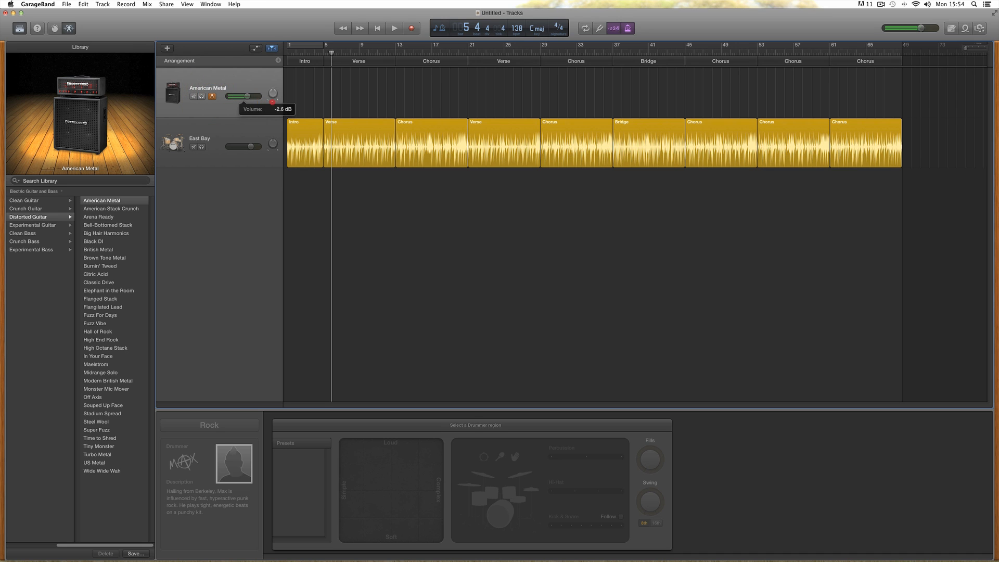
pyautogui.click(212, 97)
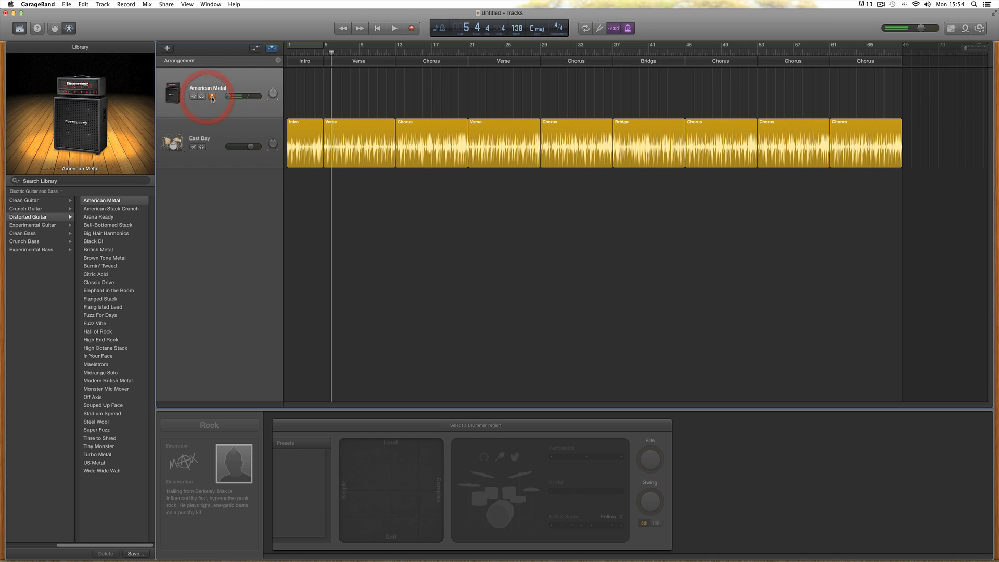
# Apply the Crunch Guitar patch Amp Switcher to the guitar track and audition it with input monitoring.
pyautogui.click(25, 208)
pyautogui.click(103, 200)
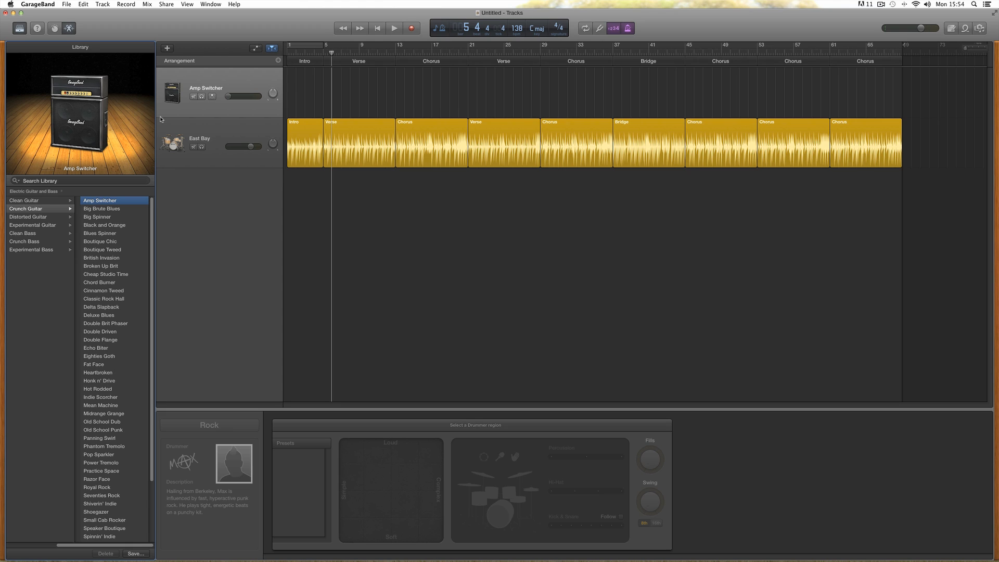
pyautogui.click(212, 97)
pyautogui.click(226, 98)
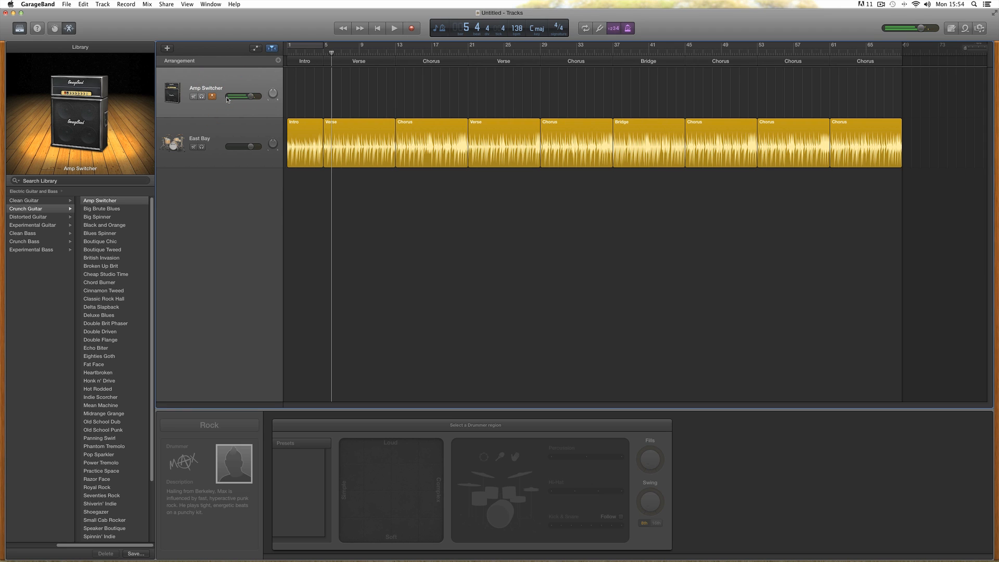
pyautogui.click(213, 97)
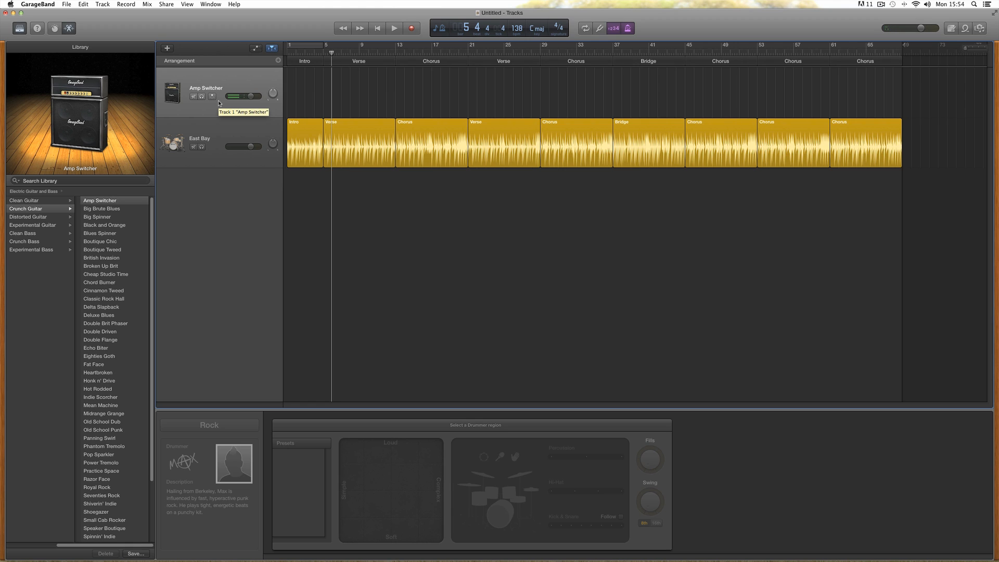
# Set the recording count-in to 2 bars.
pyautogui.click(128, 5)
pyautogui.moveTo(140, 13)
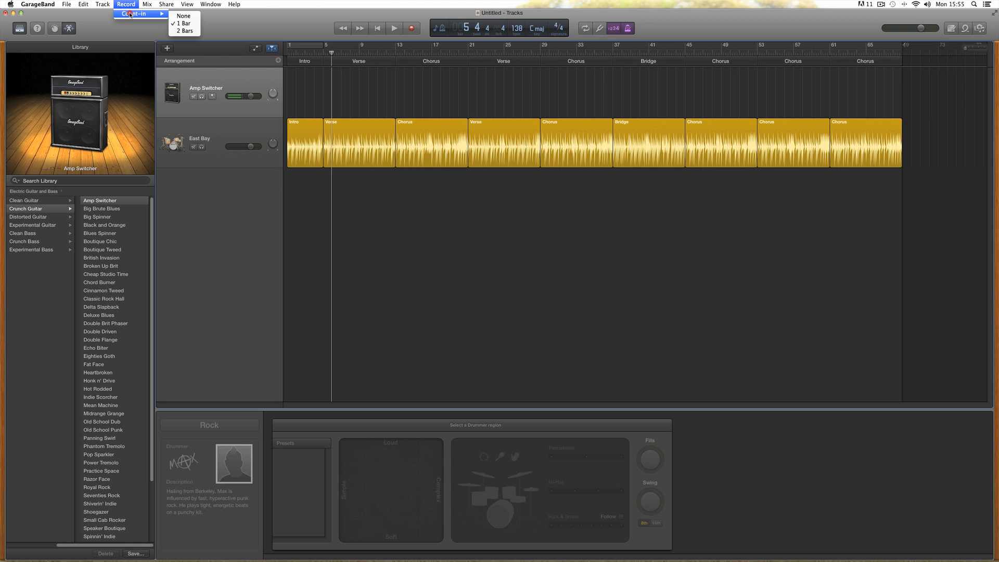
pyautogui.click(181, 32)
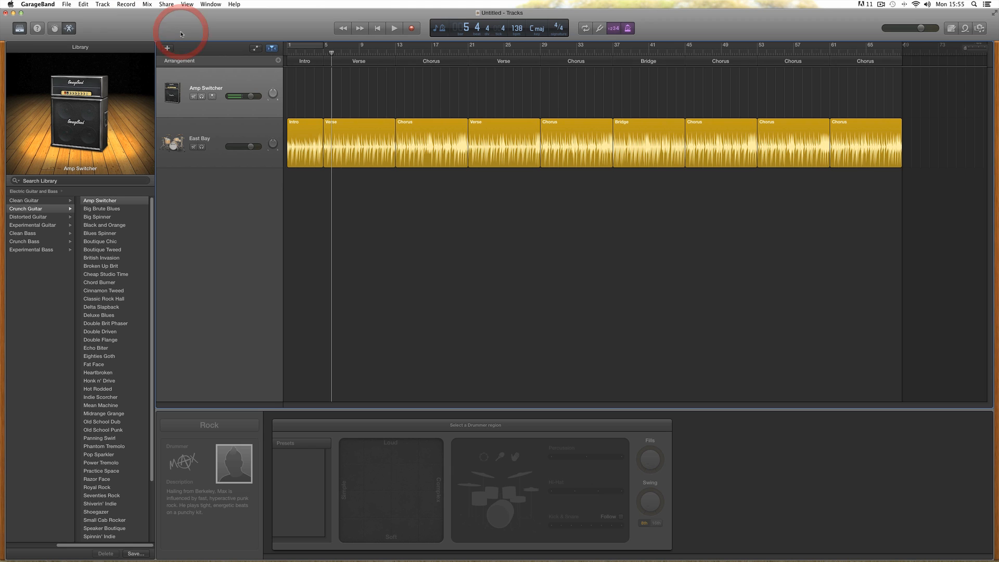
# Try the count-in by starting a recording from the beginning of the song and stopping it.
pyautogui.click(377, 28)
pyautogui.click(412, 28)
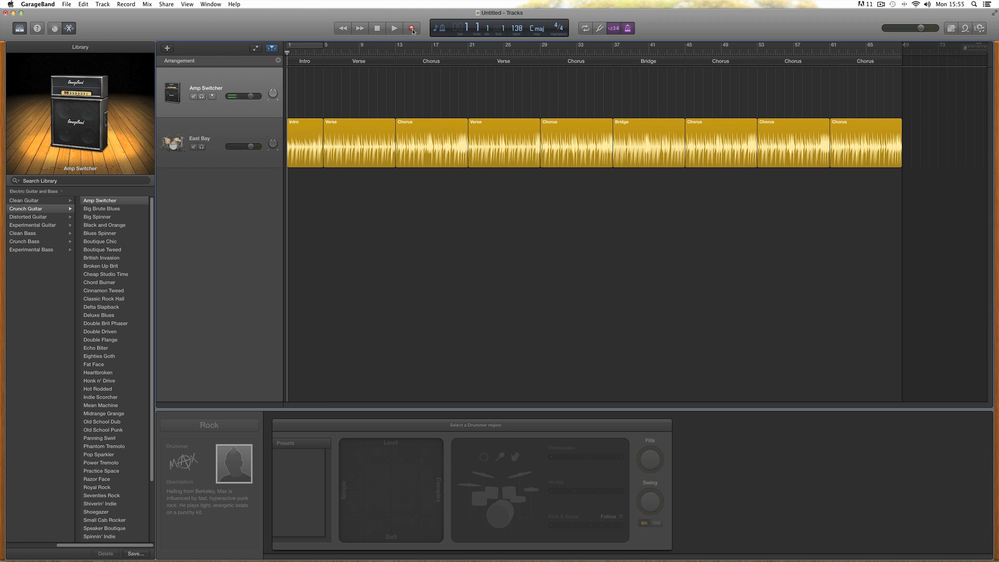
pyautogui.click(412, 30)
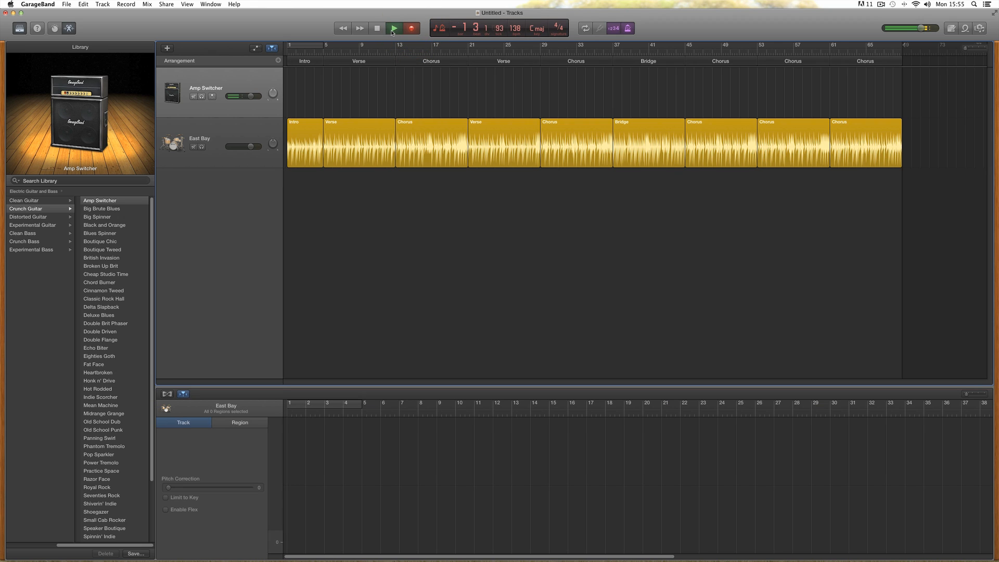
pyautogui.click(378, 31)
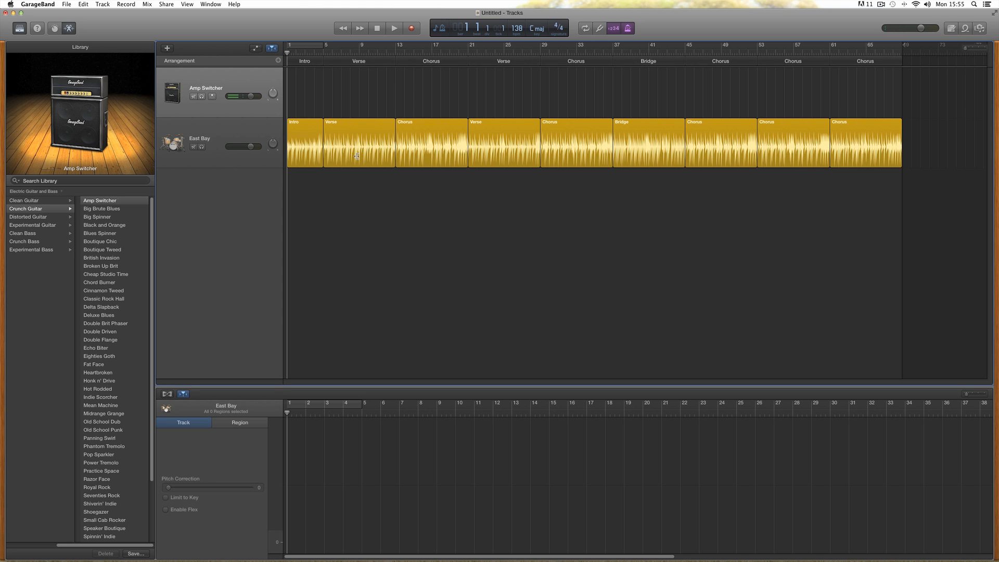
# Examine the song's tempo, count-in and metronome settings with the East Bay drummer track selected.
pyautogui.click(229, 134)
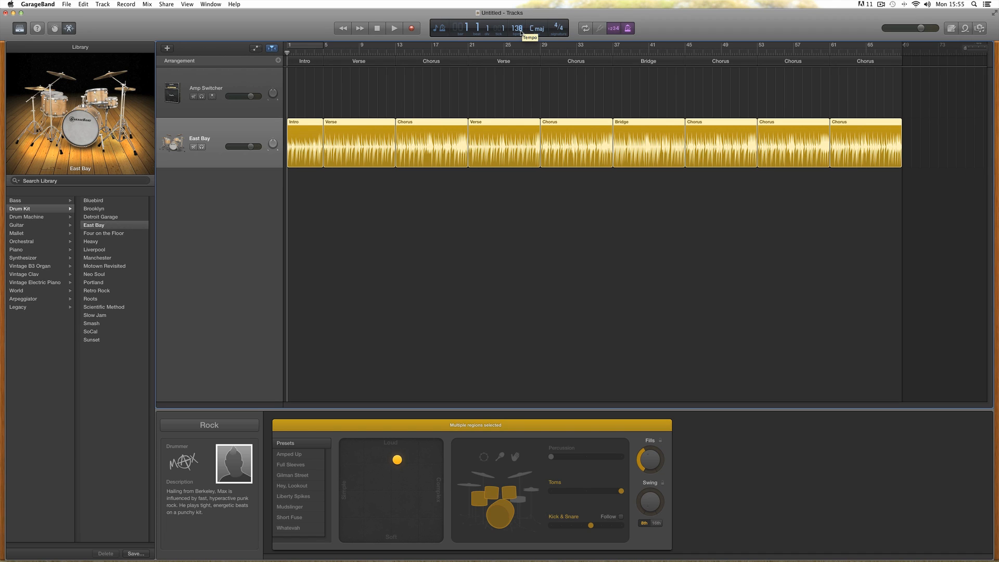
pyautogui.click(520, 32)
pyautogui.click(613, 29)
pyautogui.click(126, 4)
pyautogui.moveTo(138, 13)
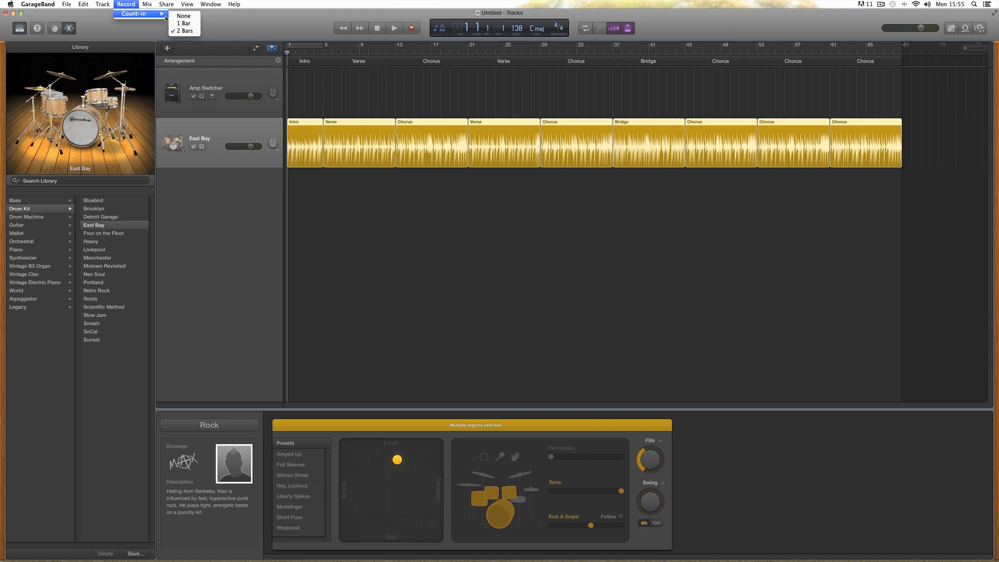
pyautogui.click(239, 30)
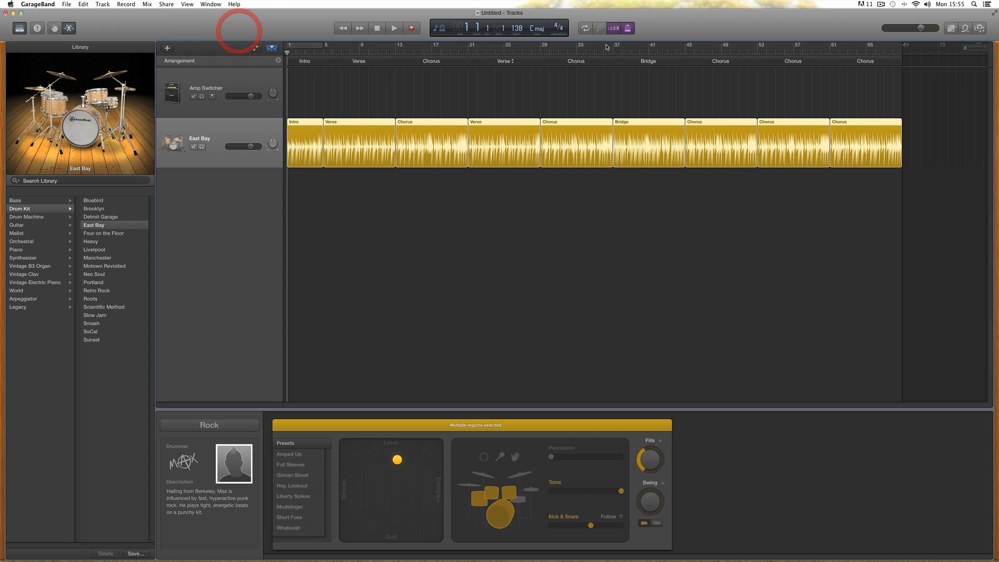
pyautogui.click(627, 29)
pyautogui.click(628, 30)
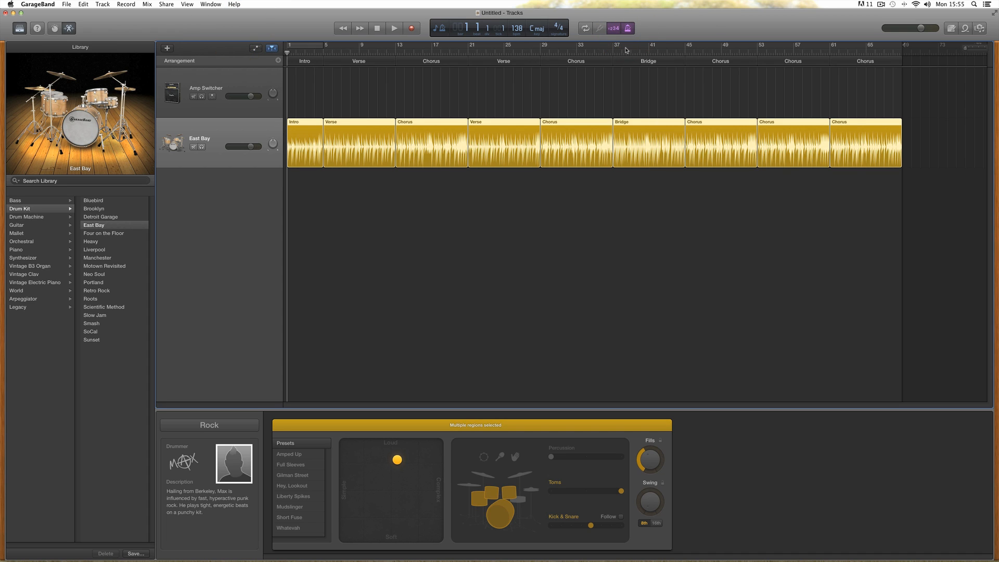
pyautogui.click(628, 30)
# Raise the East Bay track's volume to +4.0 dB and record monitored guitar on the Amp Switcher track from bar 1 into bar 21.
pyautogui.moveTo(251, 147); pyautogui.dragTo(253, 148)
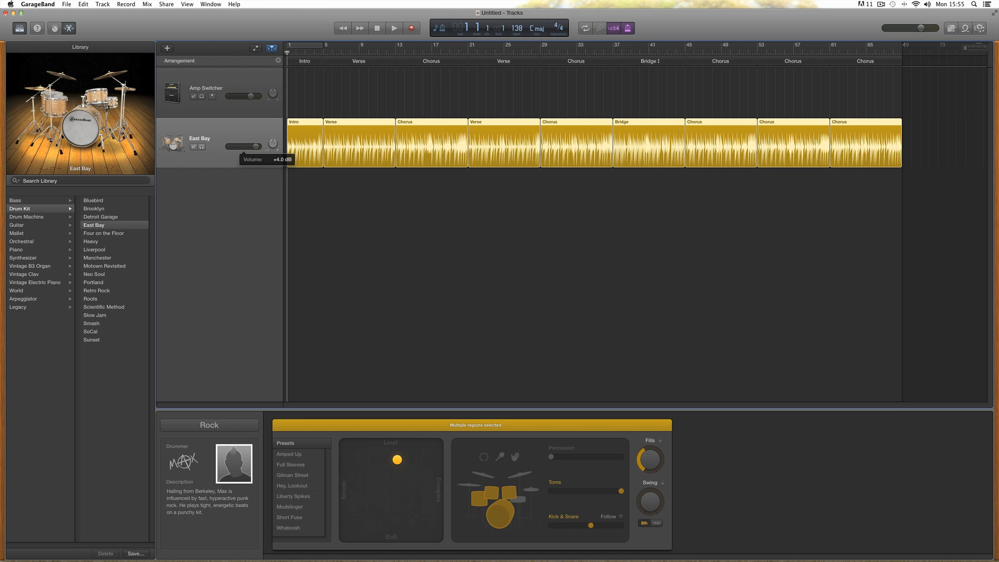
pyautogui.click(211, 90)
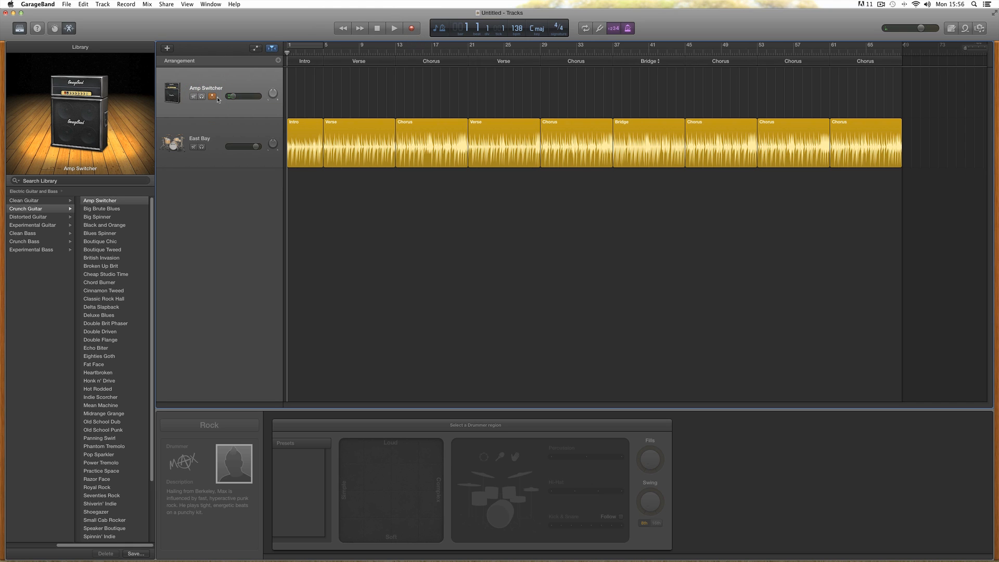
pyautogui.moveTo(232, 97); pyautogui.dragTo(250, 97)
pyautogui.click(411, 28)
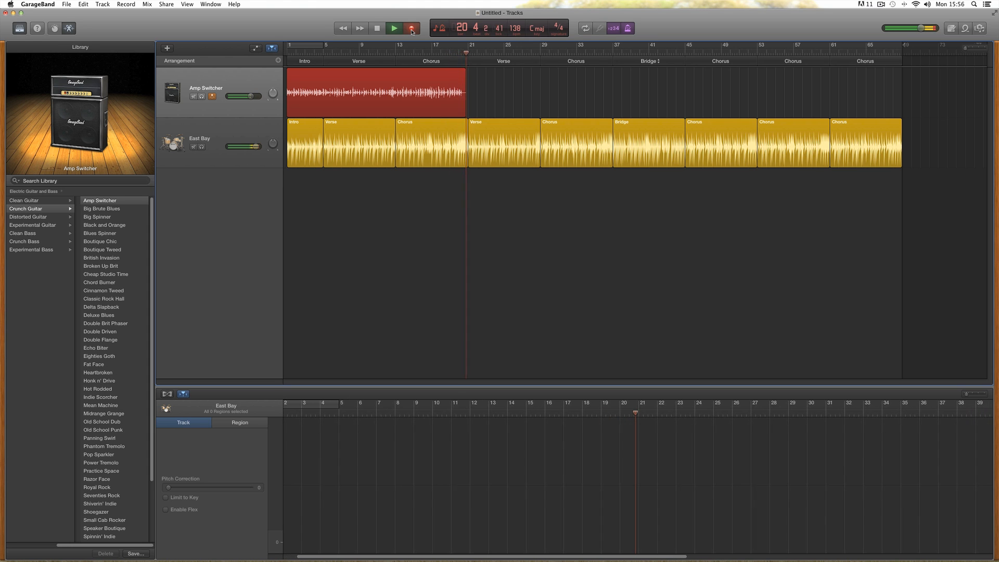
pyautogui.click(411, 29)
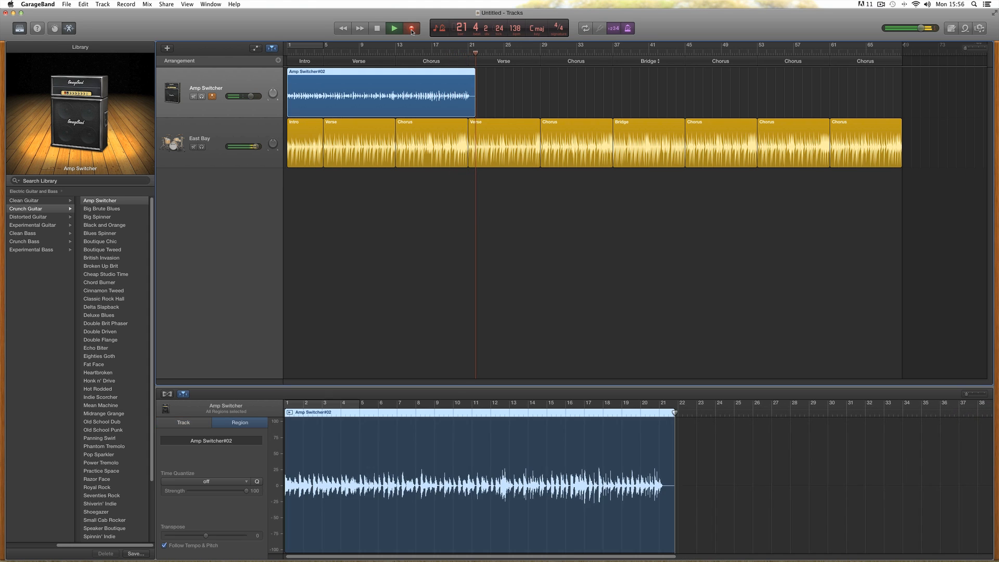
pyautogui.click(211, 96)
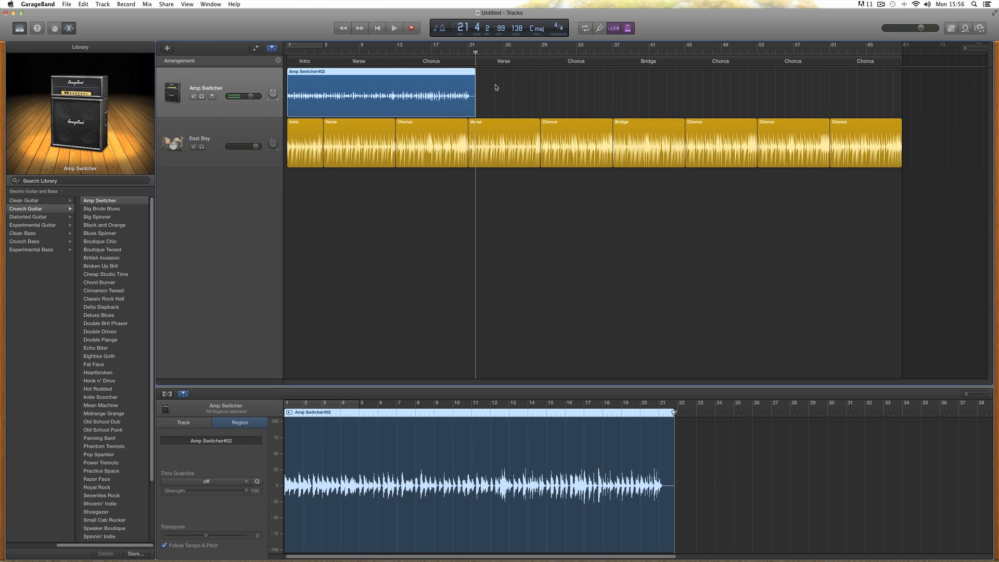
# Examine how the recorded guitar region lines up with the Intro, Verse, Chorus and Bridge sections of the arrangement.
pyautogui.click(495, 86)
pyautogui.click(465, 86)
pyautogui.click(316, 62)
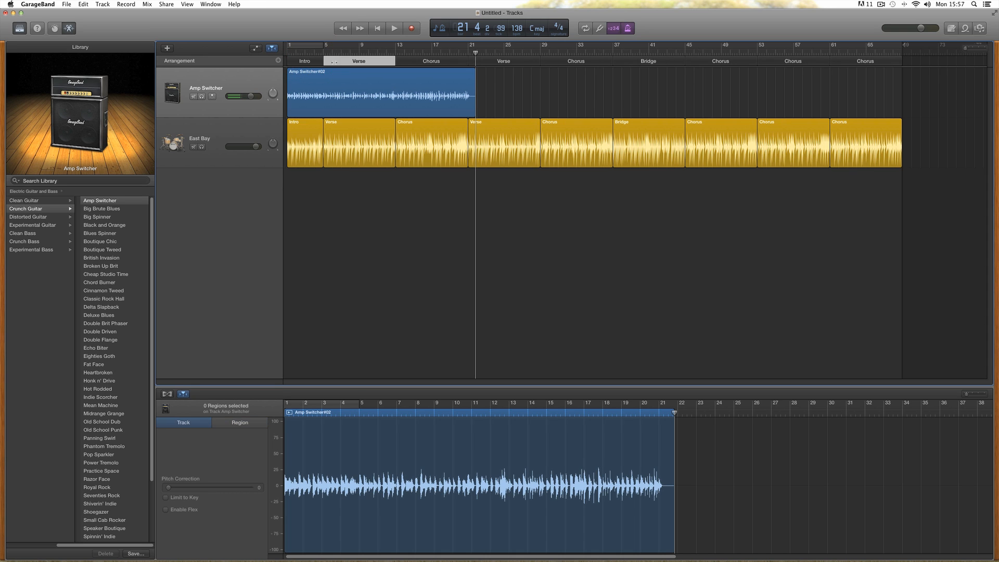
pyautogui.click(404, 61)
pyautogui.click(357, 85)
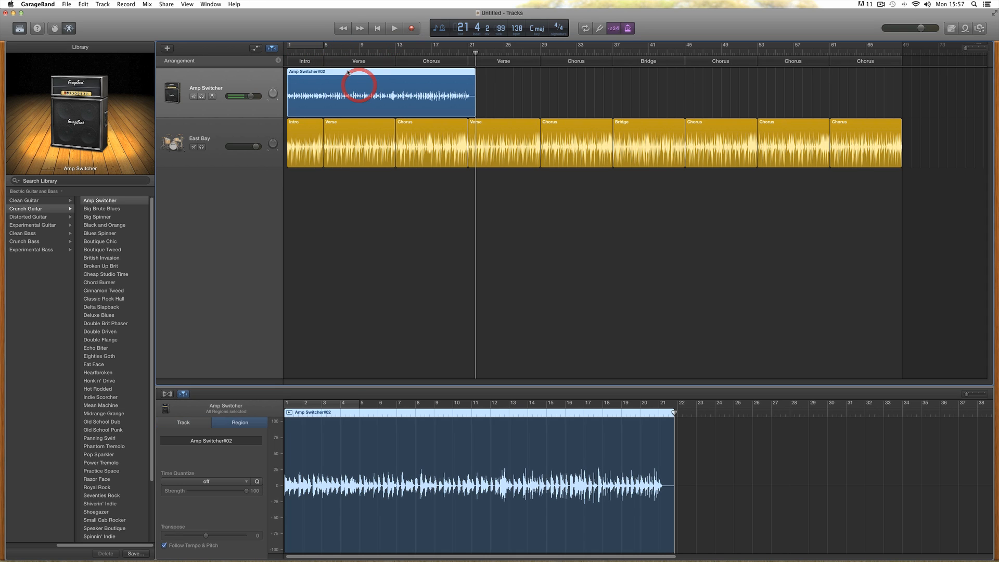
pyautogui.click(343, 62)
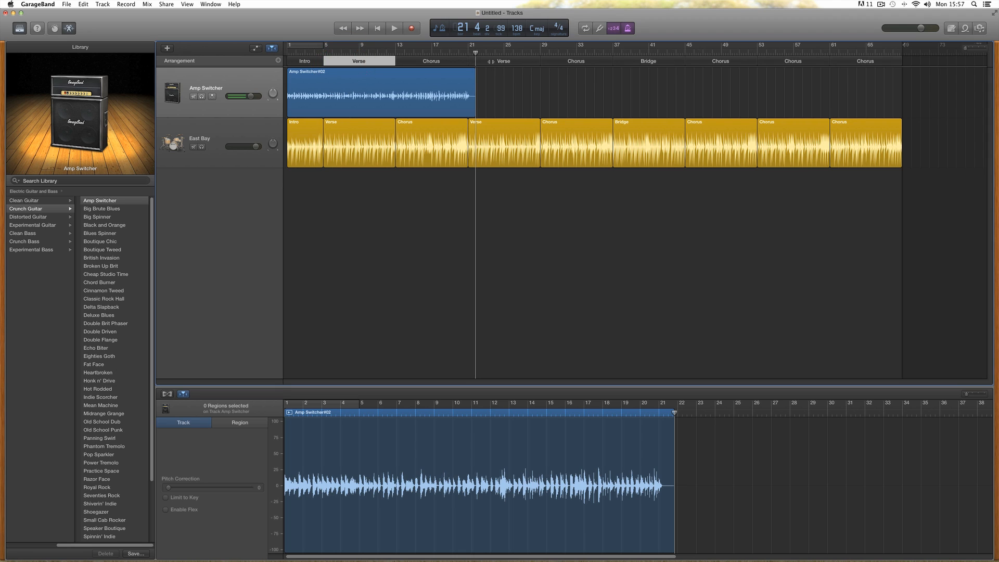
pyautogui.click(492, 62)
pyautogui.click(633, 61)
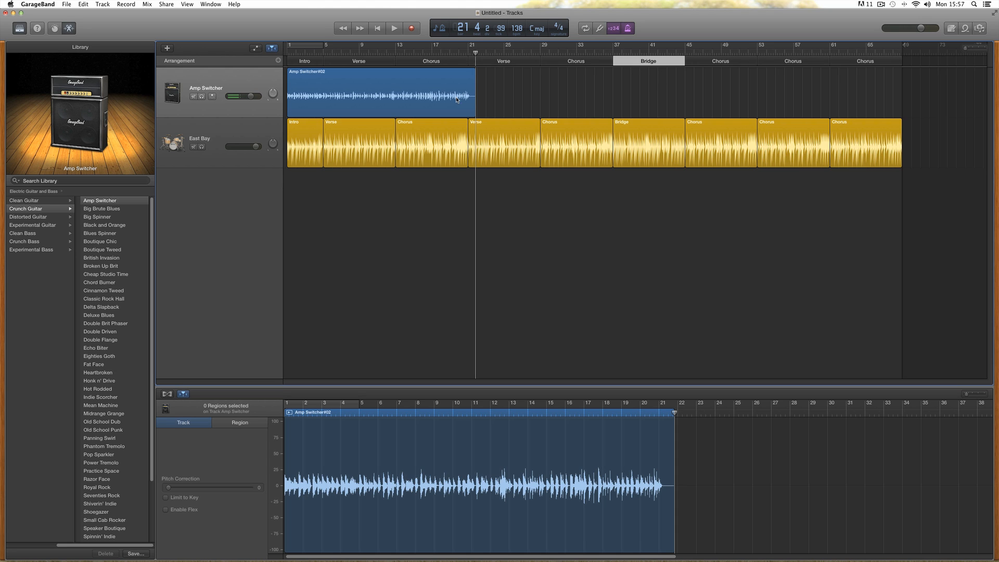
pyautogui.click(419, 82)
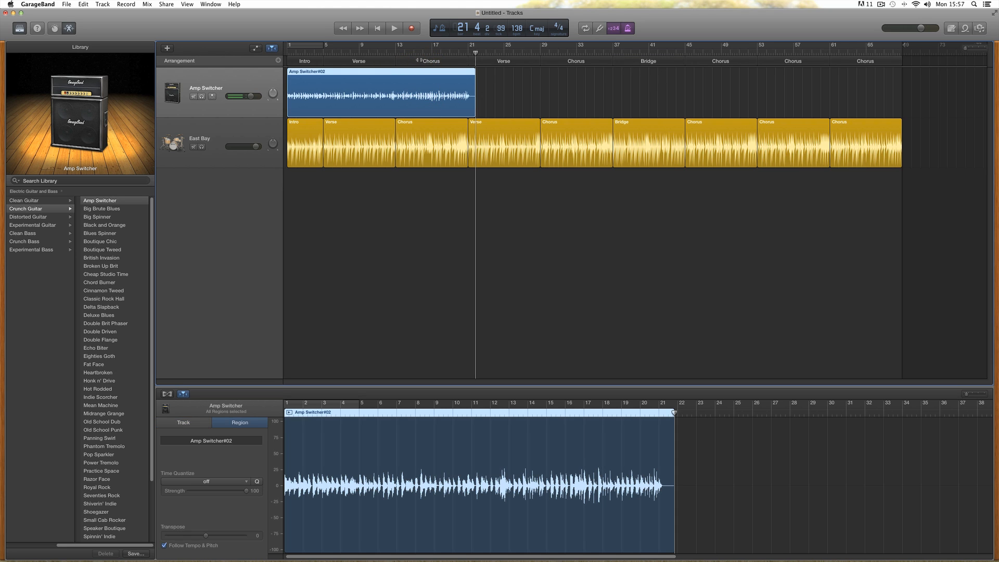
pyautogui.click(418, 60)
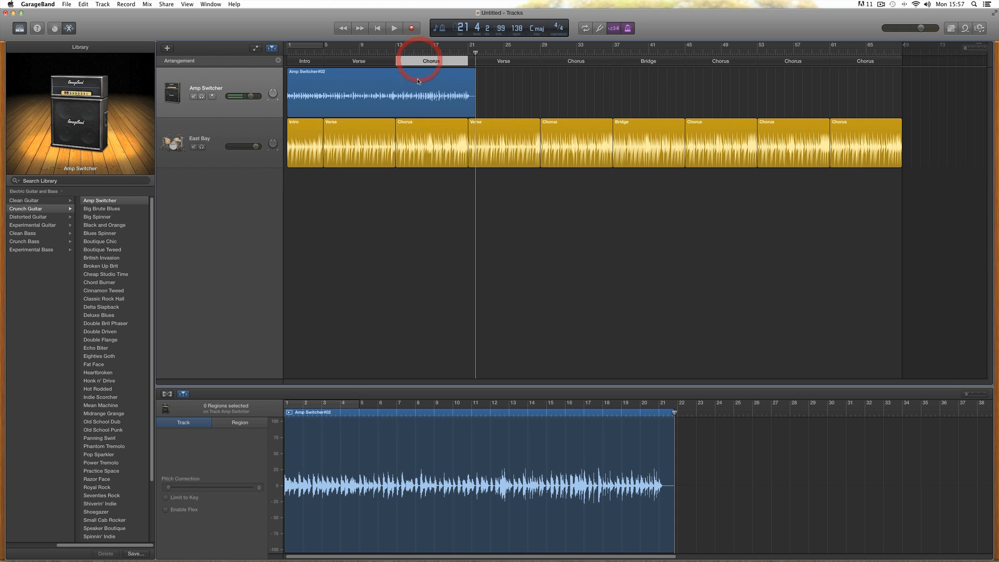
pyautogui.click(560, 61)
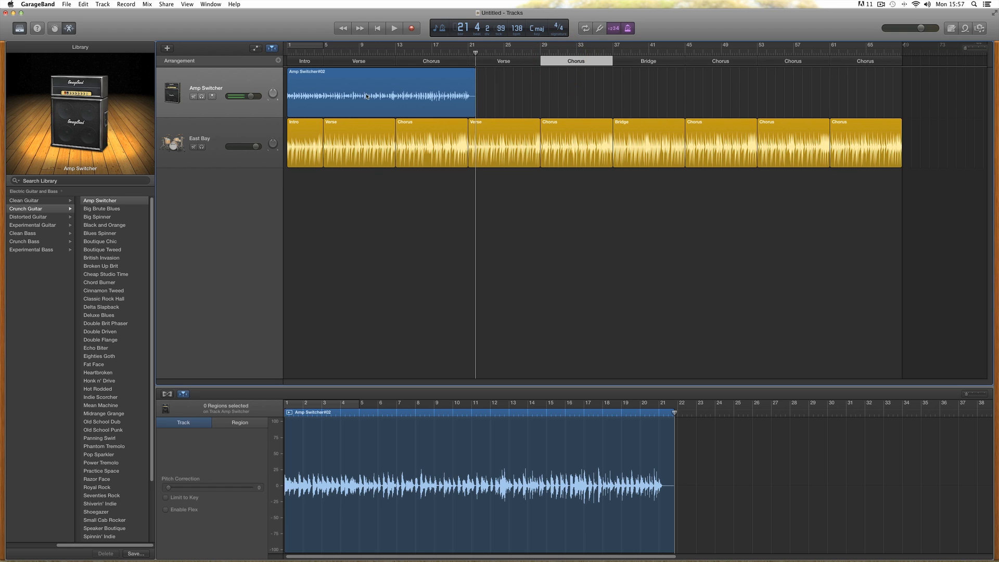
pyautogui.click(294, 62)
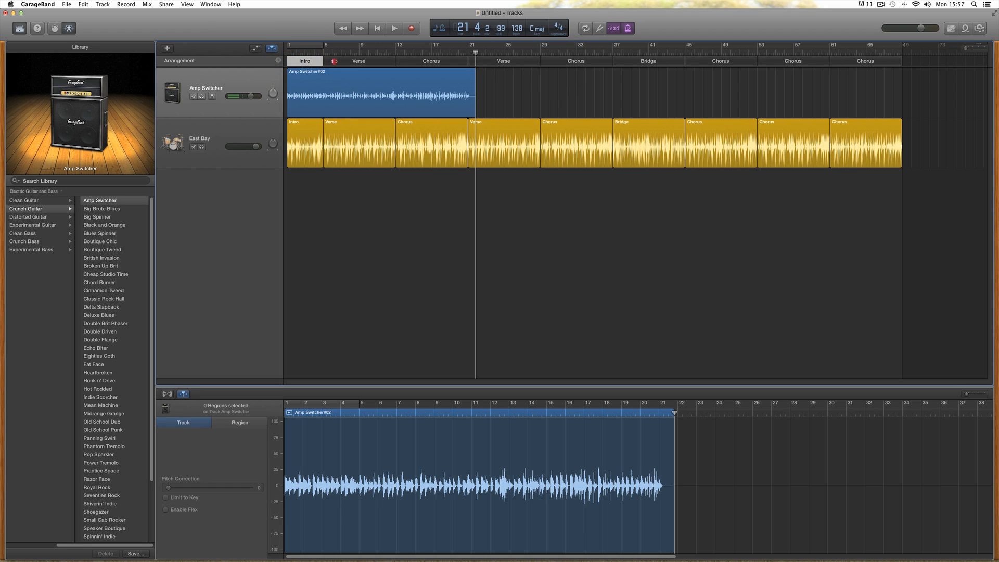
pyautogui.click(335, 61)
pyautogui.click(399, 62)
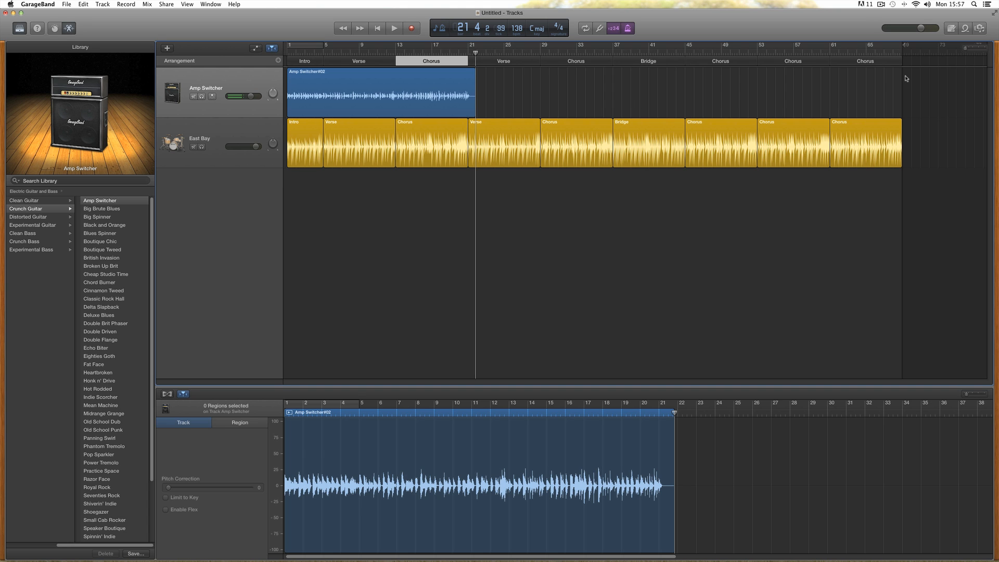
# Trim the end of the recorded guitar region to bar 21, where the first Chorus ends, and return to the song's start.
pyautogui.moveTo(965, 48); pyautogui.dragTo(973, 48)
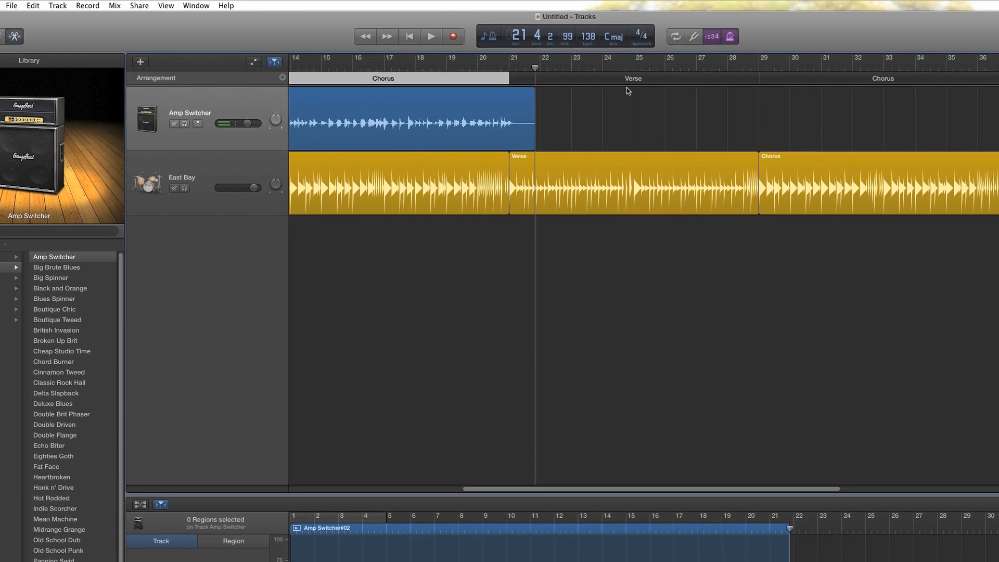
pyautogui.click(685, 80)
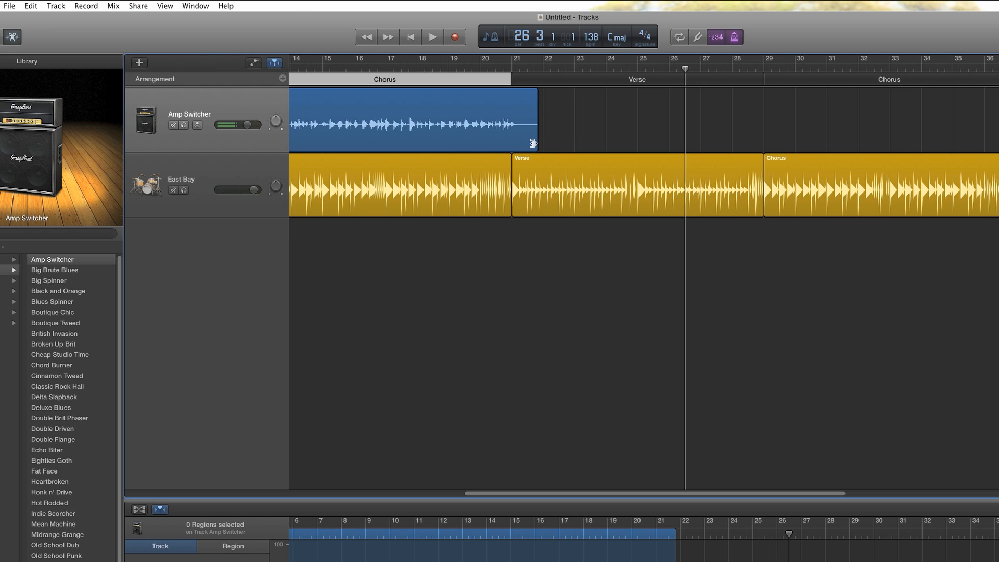
pyautogui.moveTo(536, 147); pyautogui.dragTo(513, 144)
pyautogui.click(486, 79)
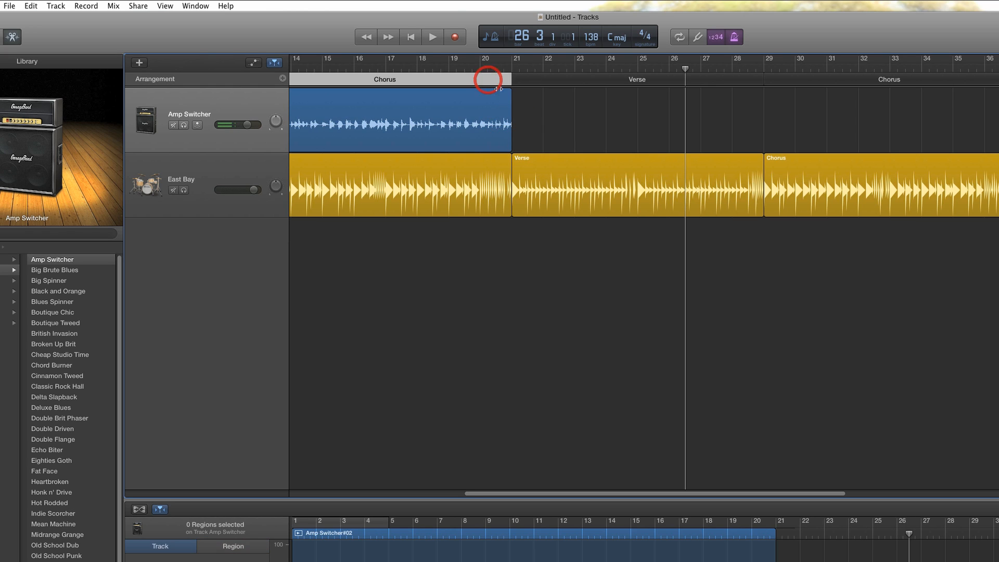
pyautogui.click(409, 37)
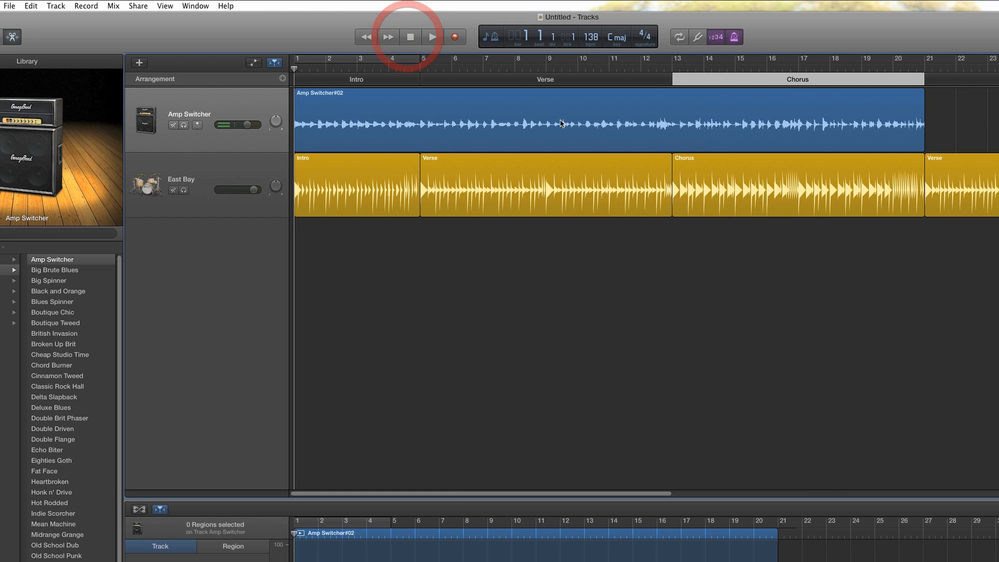
# Split the recorded guitar region at bar 5, where the first Verse section starts.
pyautogui.click(436, 78)
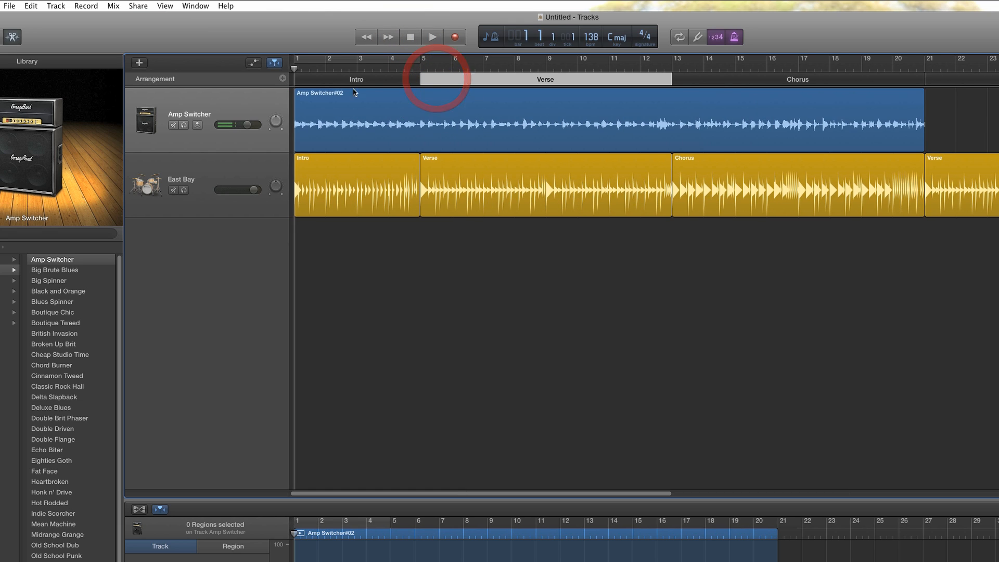
pyautogui.moveTo(294, 70); pyautogui.dragTo(420, 94)
pyautogui.click(459, 119)
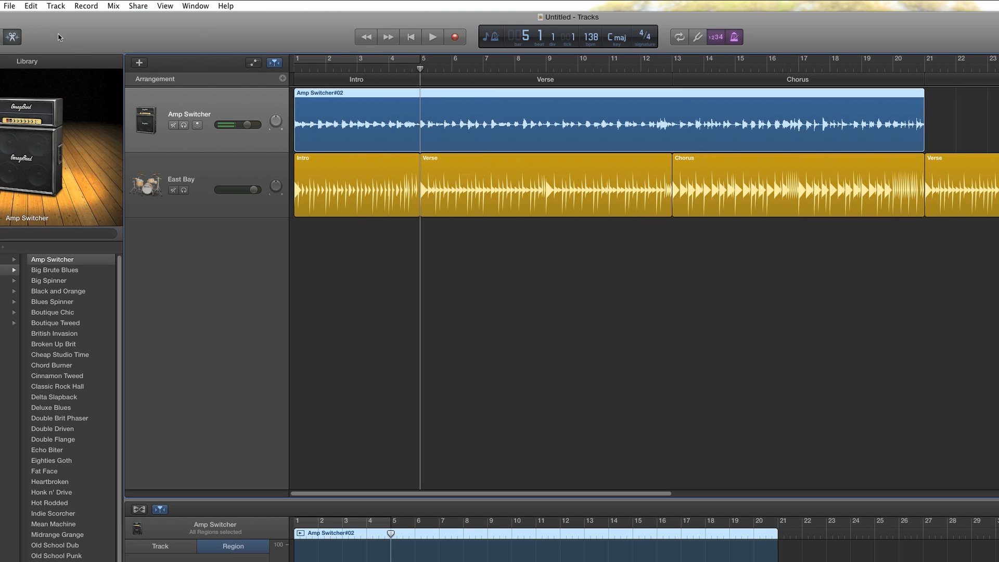
pyautogui.click(32, 6)
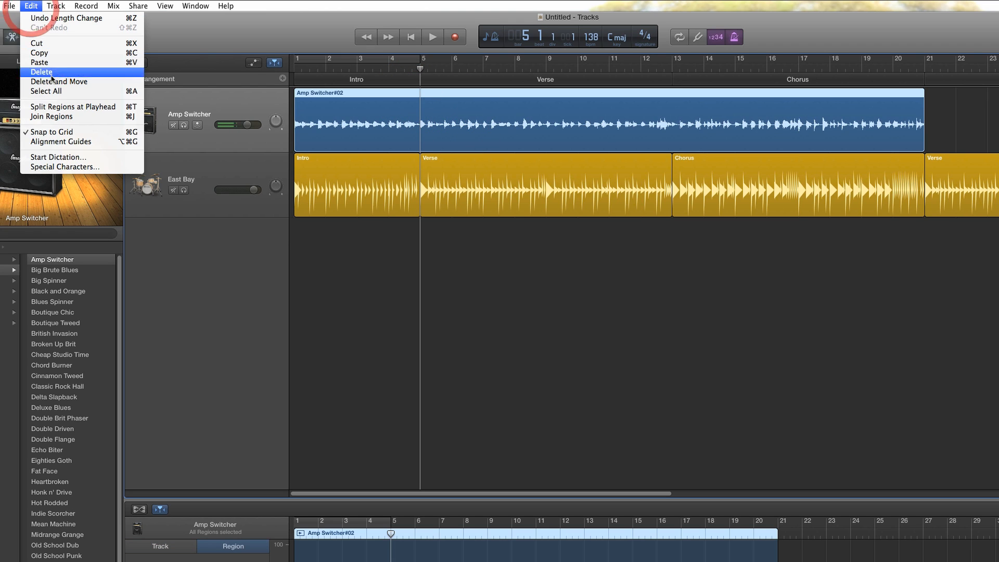
pyautogui.click(56, 106)
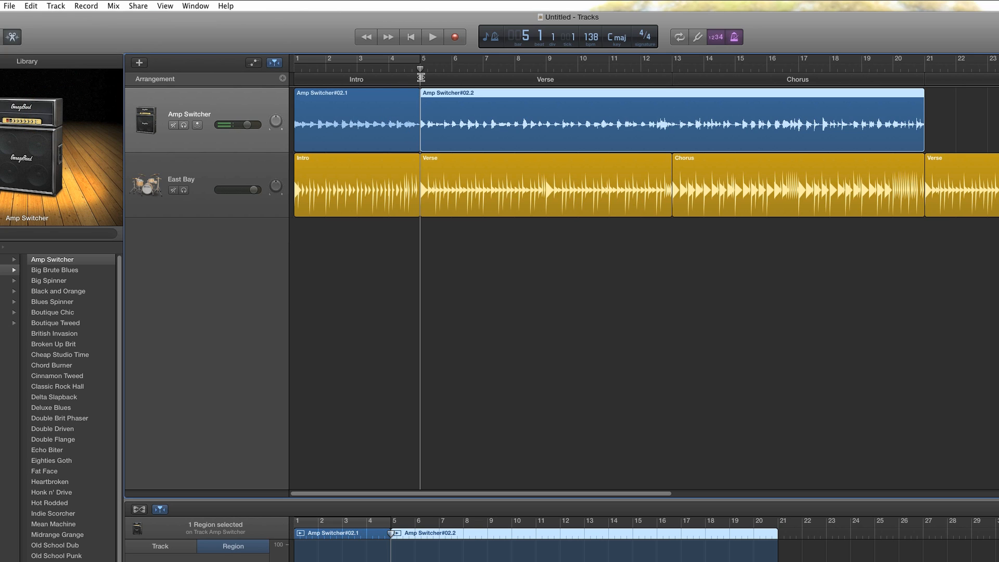
# Split the longer guitar region at bar 13, where the first Chorus section starts.
pyautogui.moveTo(419, 68); pyautogui.dragTo(671, 102)
pyautogui.click(685, 81)
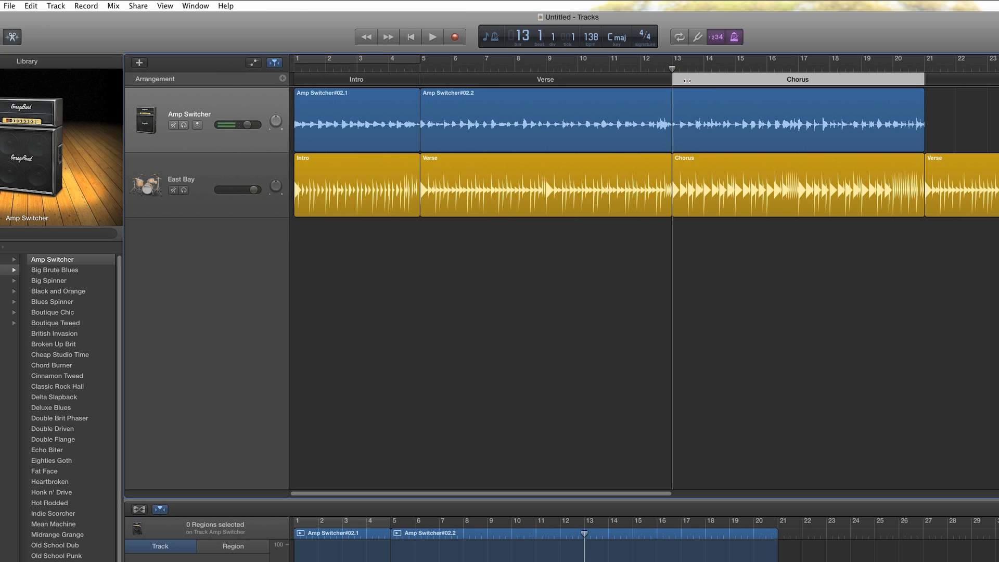
pyautogui.click(666, 79)
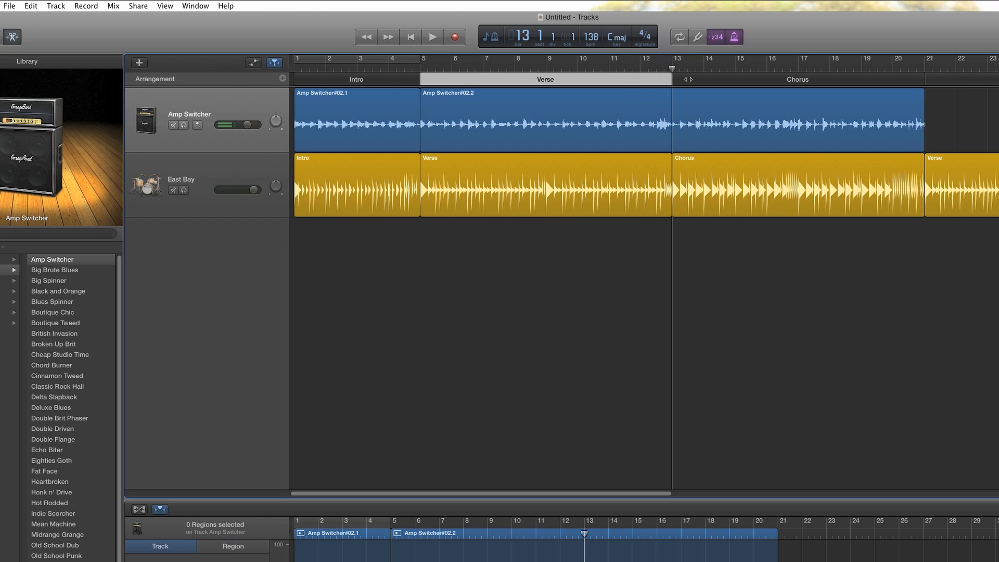
pyautogui.click(686, 80)
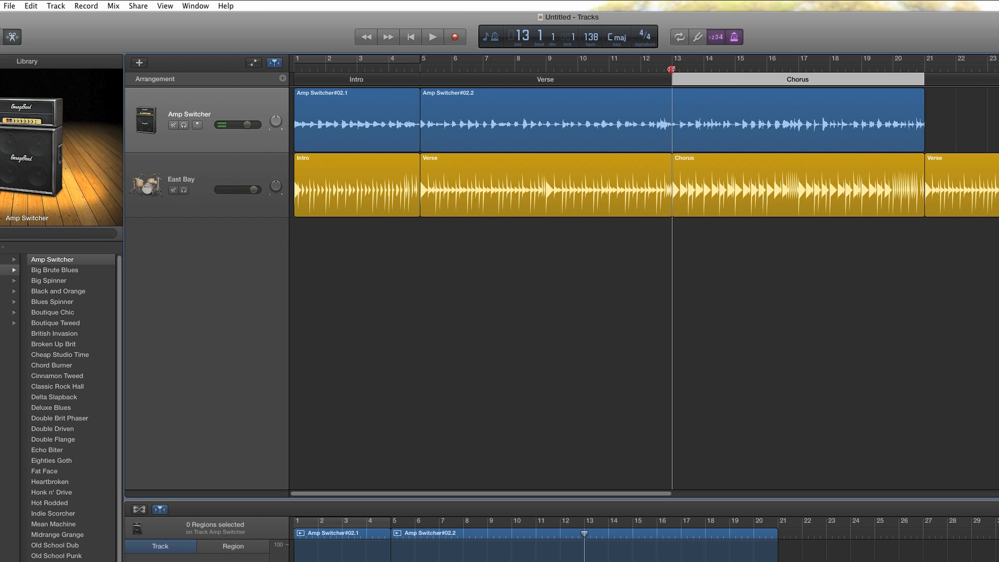
pyautogui.click(651, 124)
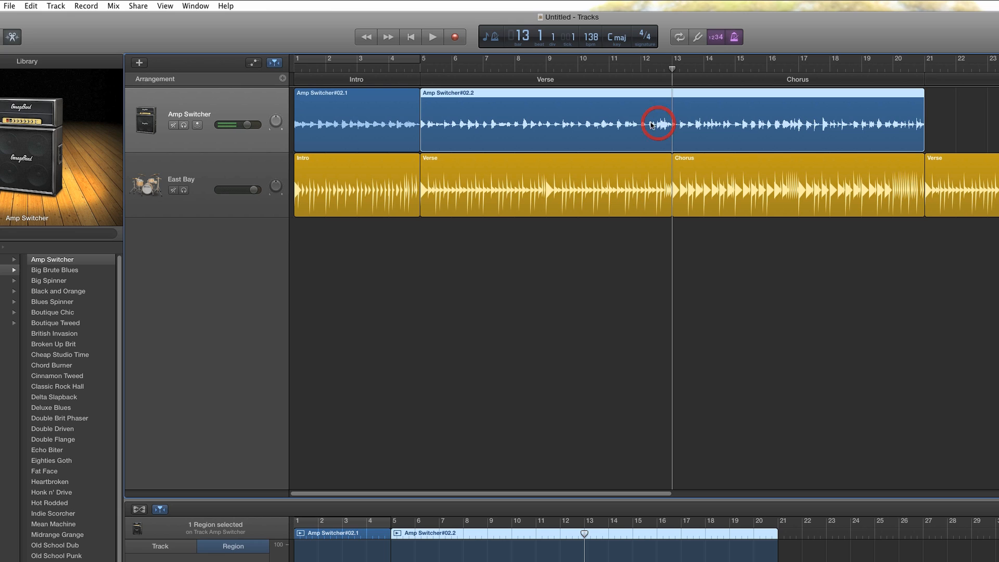
pyautogui.click(27, 7)
pyautogui.click(52, 104)
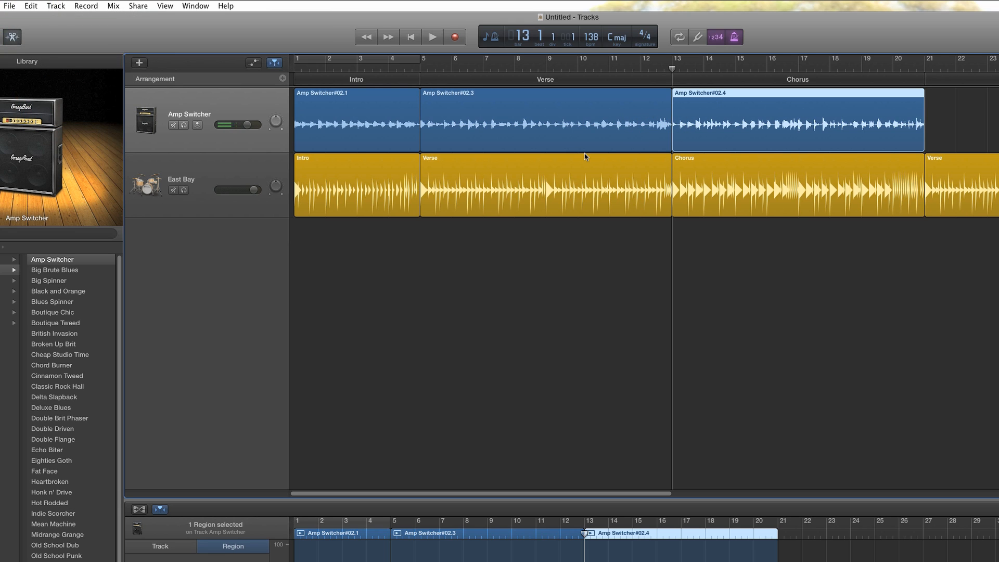
# Rename the guitar region under the Verse section as verse and the one under the Chorus section as chorus.
pyautogui.click(501, 99)
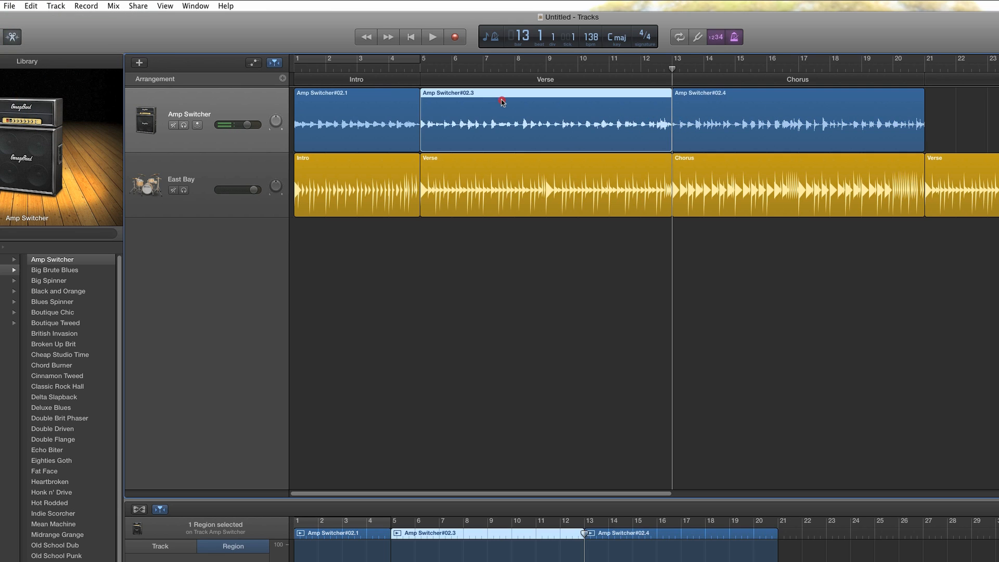
pyautogui.click(463, 95)
pyautogui.write('verse')
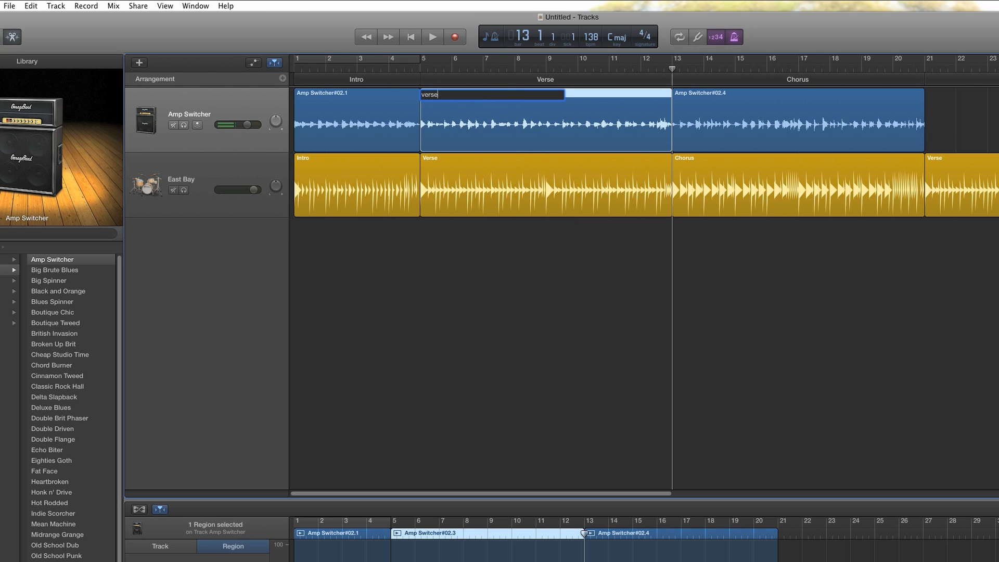
pyautogui.press('Return')
pyautogui.click(718, 95)
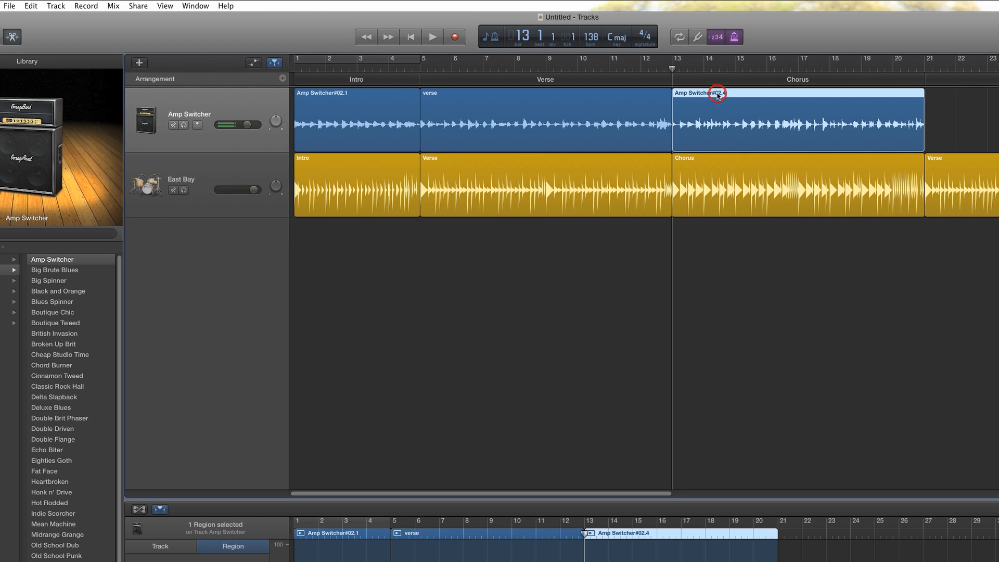
pyautogui.click(718, 95)
pyautogui.write('ch')
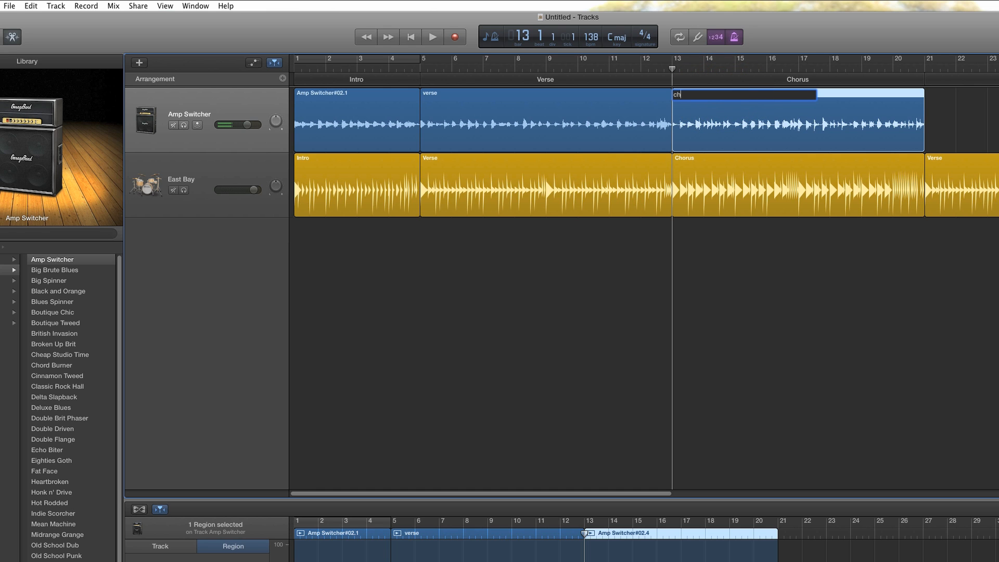
pyautogui.write('orus')
pyautogui.press('Return')
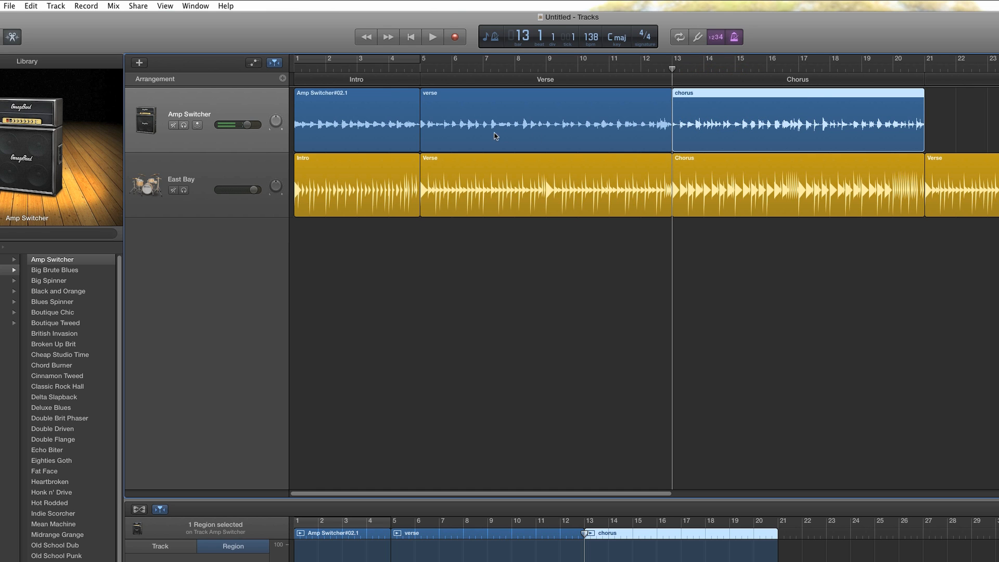
# Copy the verse guitar region to the second Verse section at bar 21 and to the Bridge at bar 37.
pyautogui.click(358, 99)
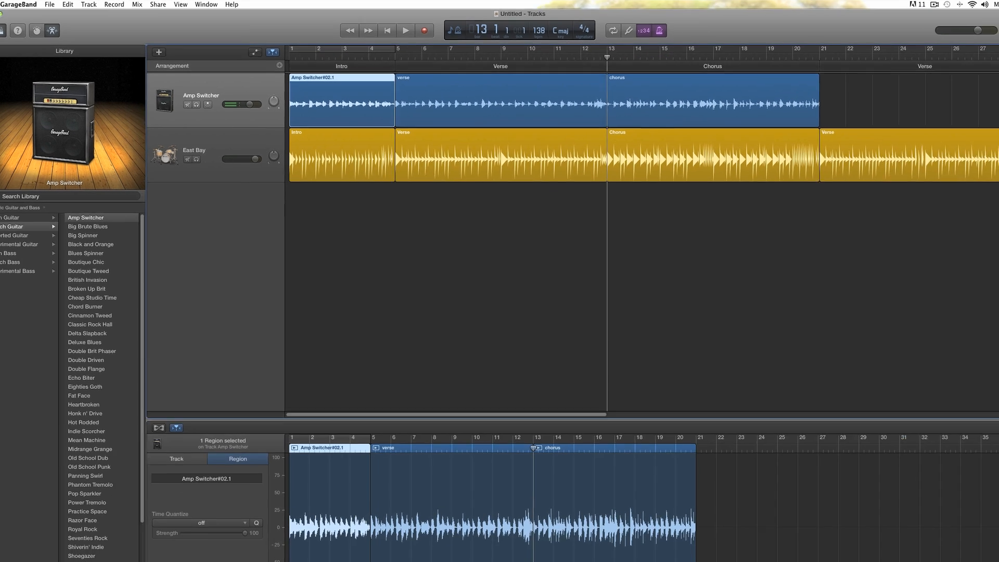
pyautogui.click(998, 54)
pyautogui.click(384, 86)
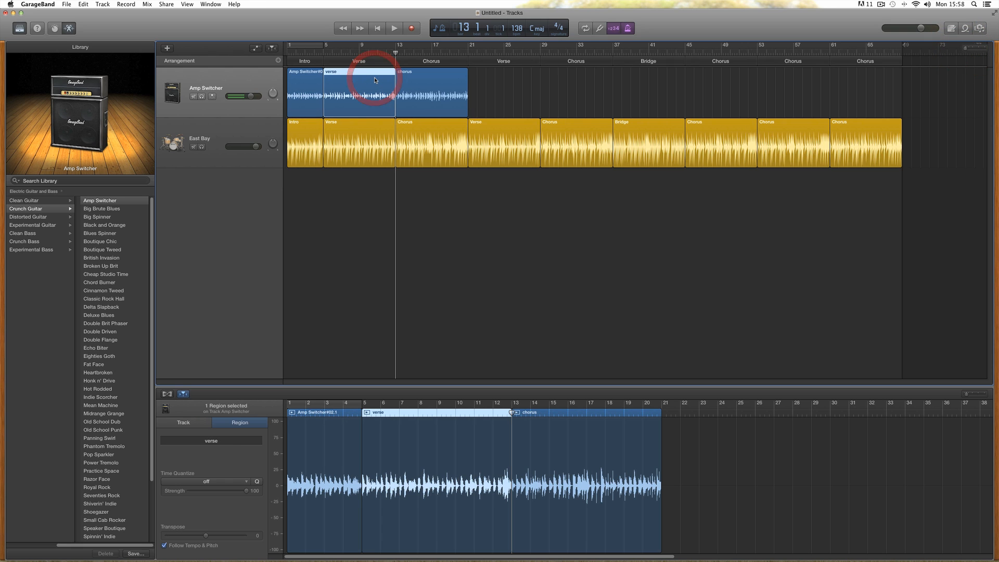
pyautogui.moveTo(374, 77); pyautogui.dragTo(627, 80)
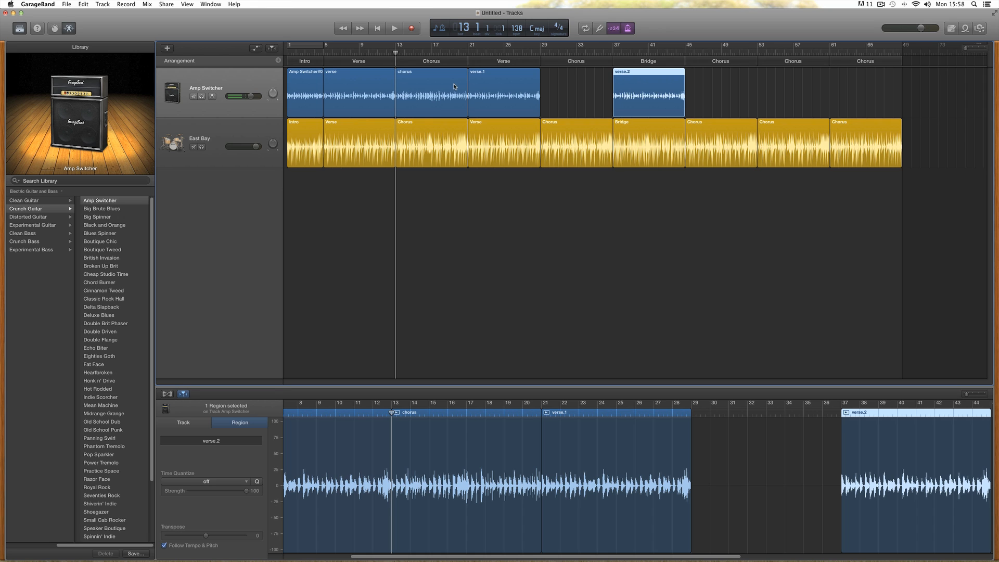
# Copy the chorus guitar region to each remaining Chorus section up to the song's end, and play the song briefly from the start.
pyautogui.click(437, 81)
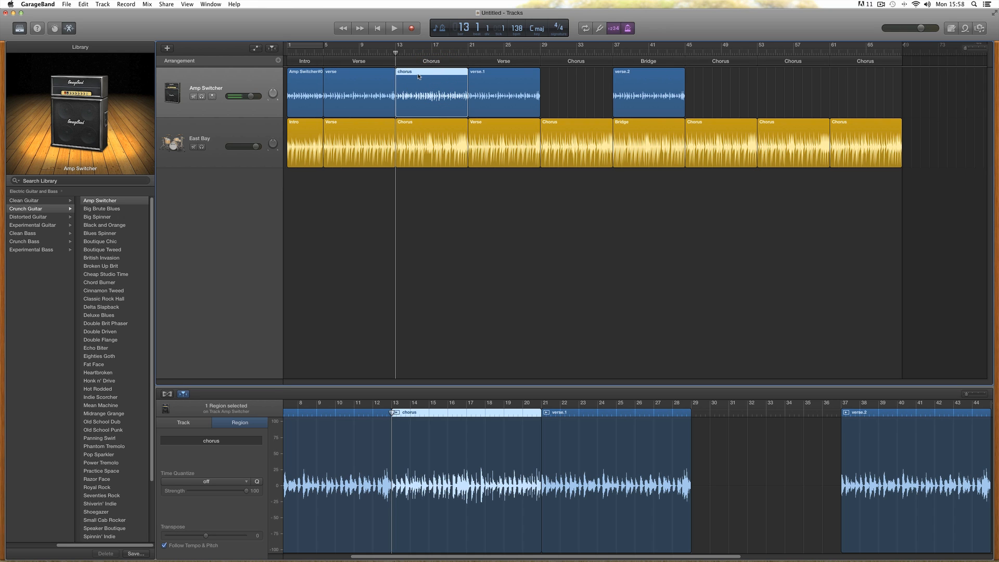
pyautogui.moveTo(418, 76); pyautogui.dragTo(841, 75)
pyautogui.click(378, 28)
pyautogui.click(399, 31)
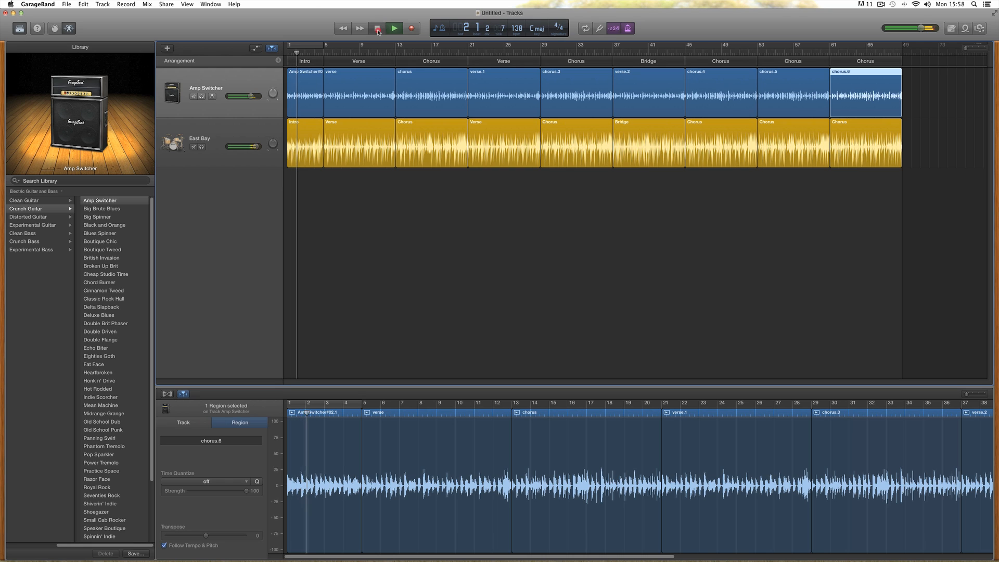
pyautogui.click(378, 30)
# Audition Crunch Guitar patches such as Eighties Goth, Practice Space, Old School Punk and British Invasion on the guitar track during playback.
pyautogui.click(232, 89)
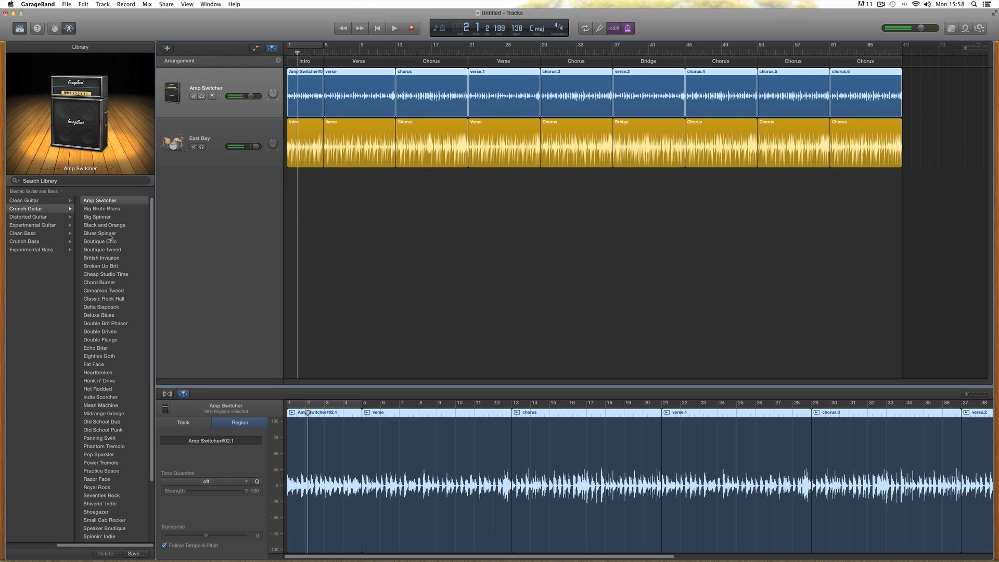
pyautogui.click(112, 356)
pyautogui.press('space')
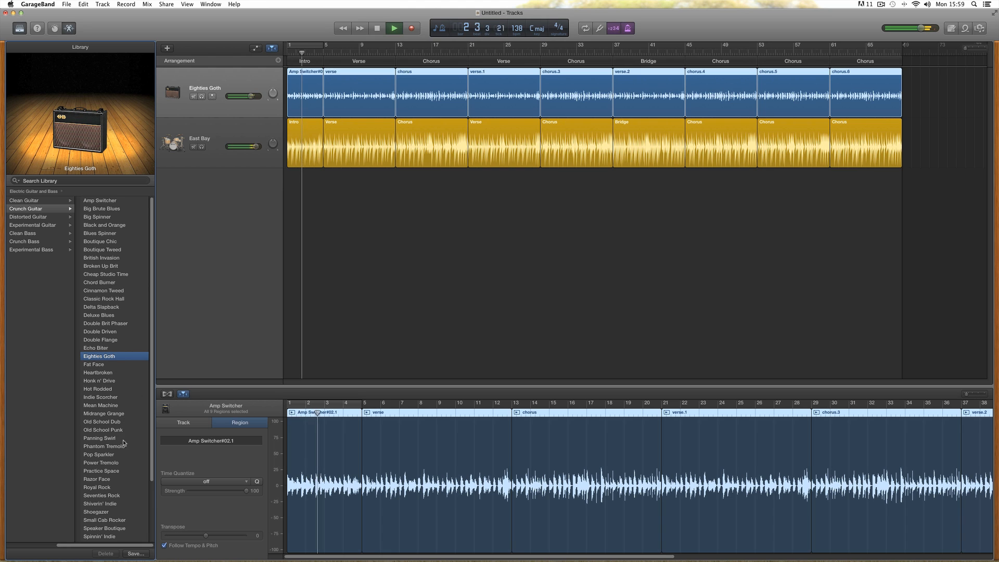
pyautogui.click(113, 471)
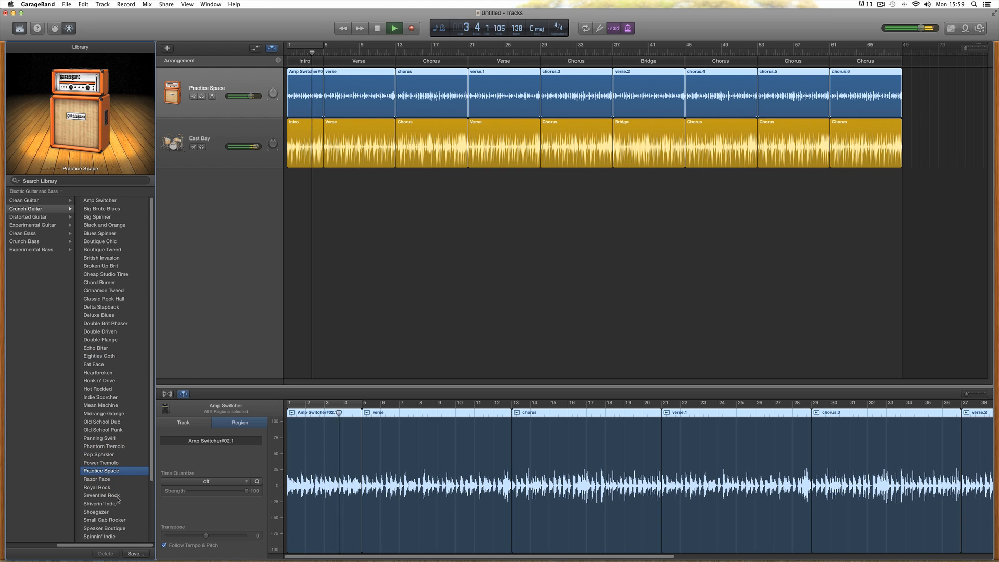
pyautogui.click(107, 283)
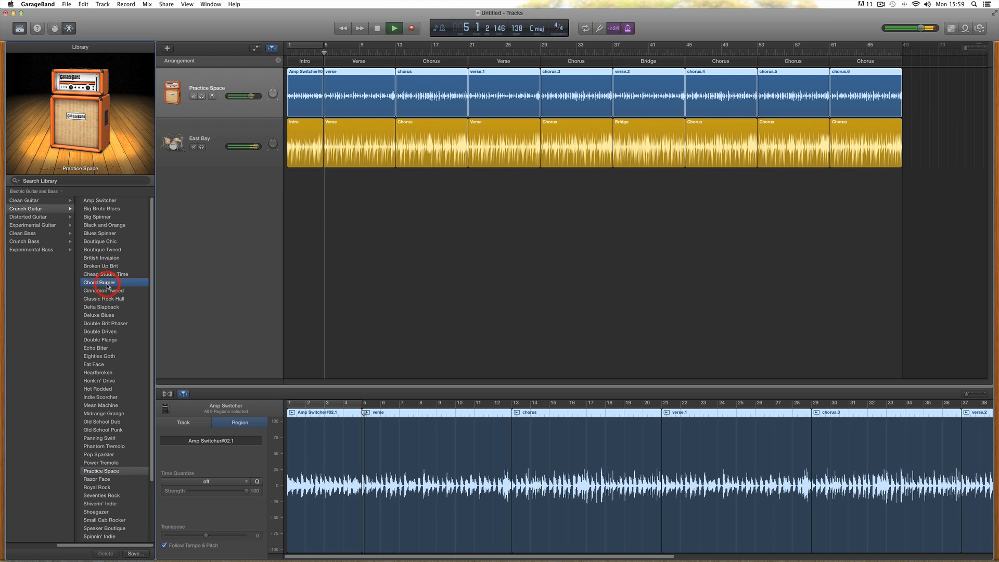
pyautogui.click(113, 430)
pyautogui.click(109, 251)
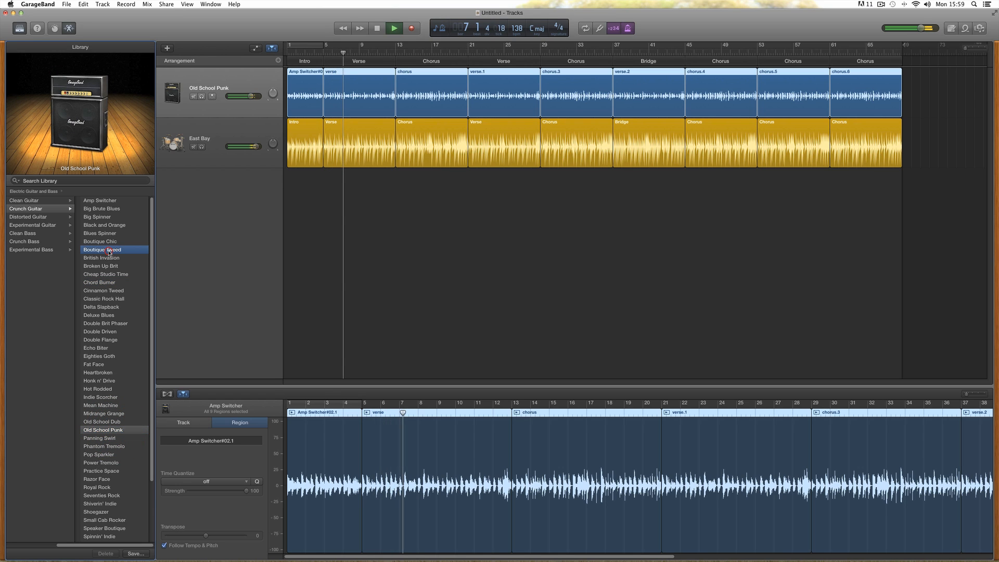
pyautogui.click(110, 259)
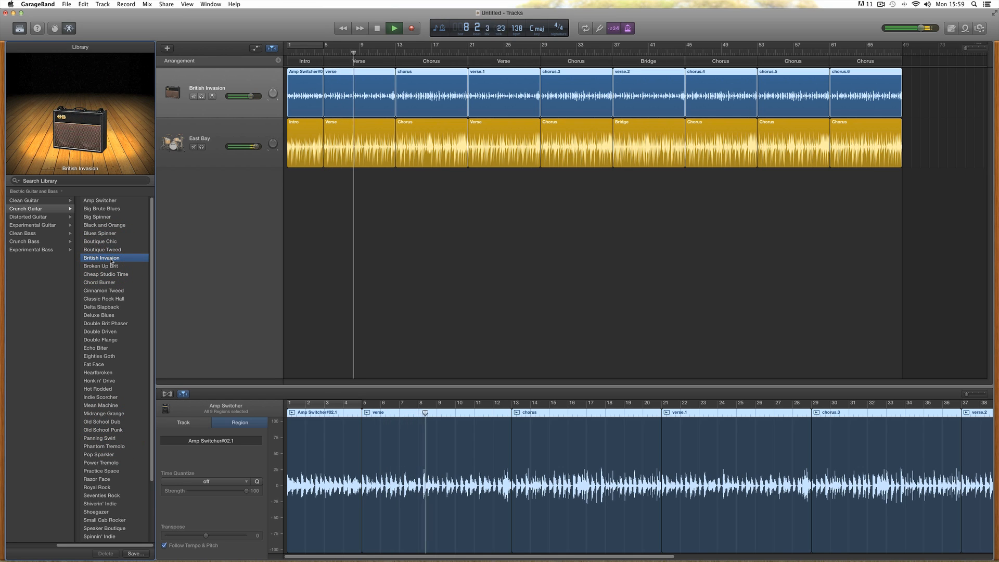
pyautogui.press('space')
# Compare the Distorted Guitar patches US Metal, British Metal and Modern British Metal during playback, and assign American Metal to the guitar track.
pyautogui.click(33, 216)
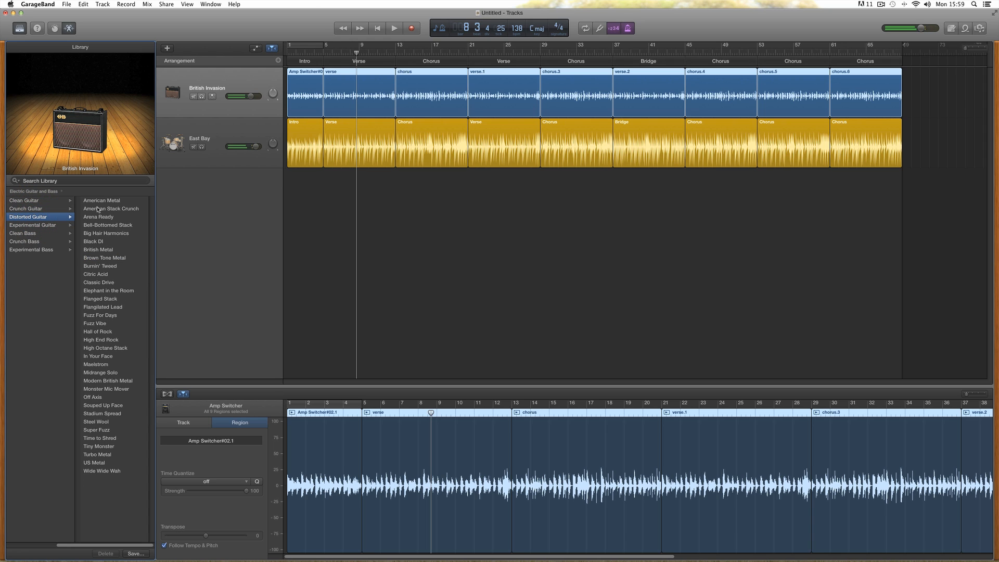
pyautogui.click(97, 462)
pyautogui.press('space')
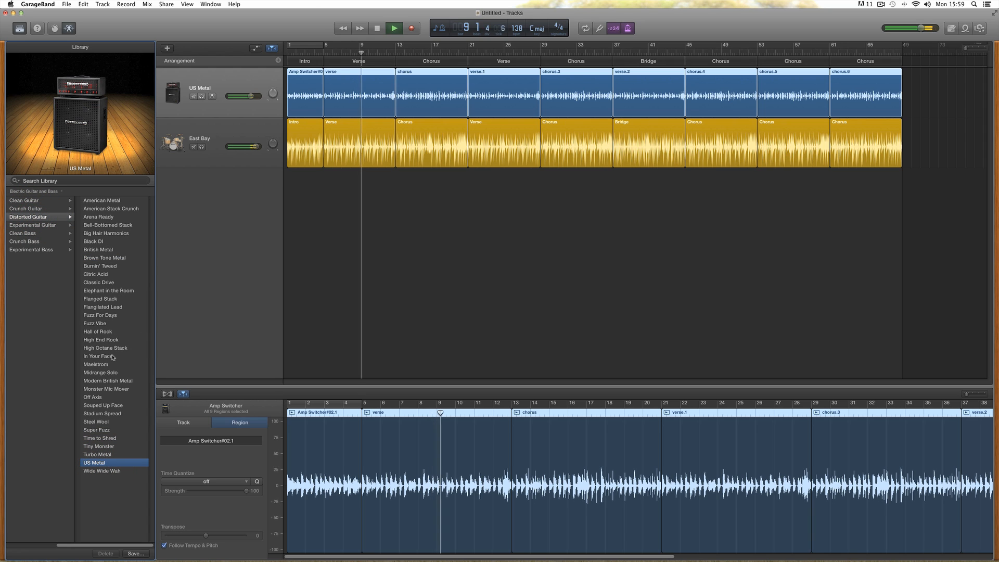
pyautogui.click(103, 249)
pyautogui.click(110, 381)
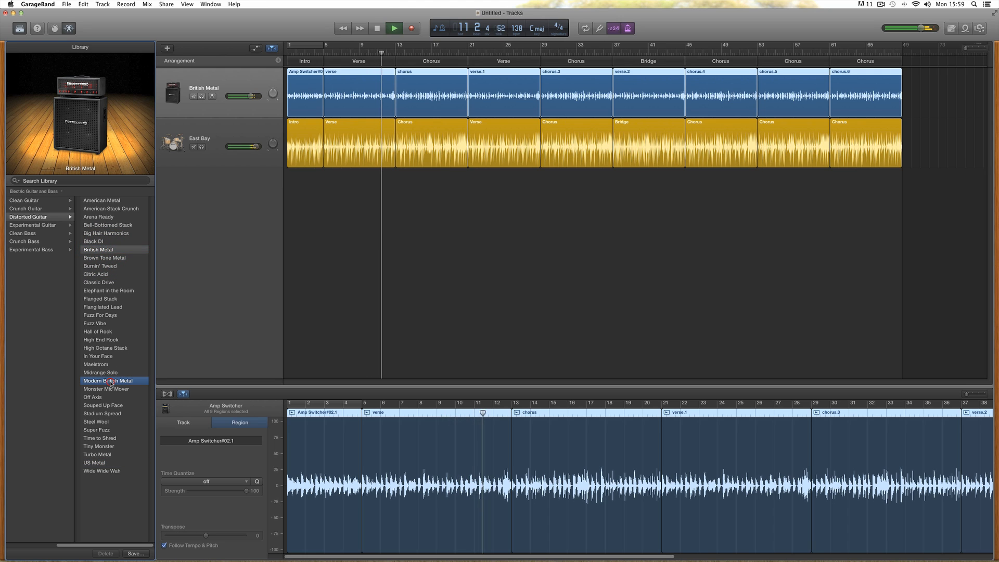
pyautogui.click(102, 202)
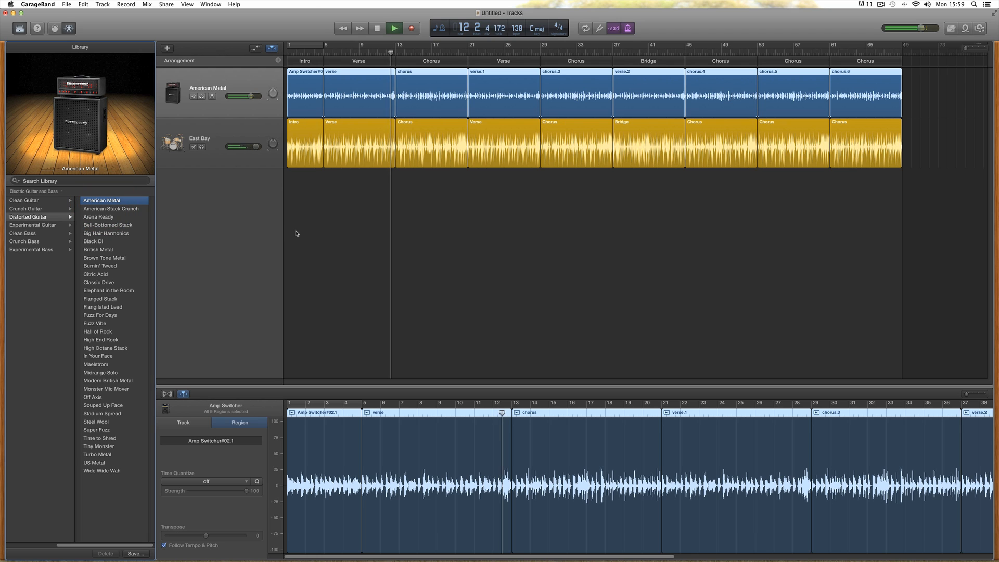
# Lower the American Metal track's volume slightly against the drums while the song plays, and stop playback.
pyautogui.moveTo(251, 96); pyautogui.dragTo(244, 96)
pyautogui.press('space')
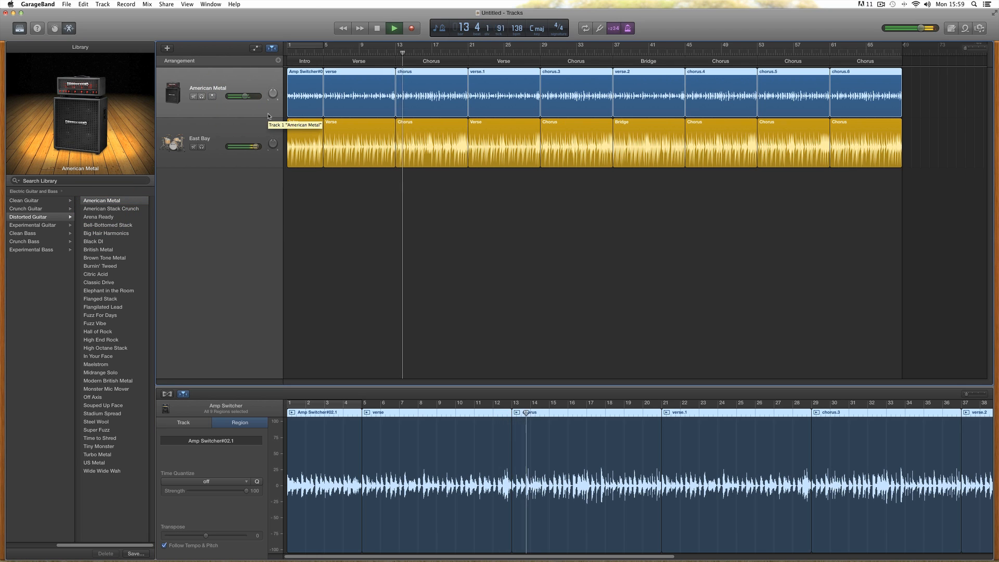
pyautogui.press('space')
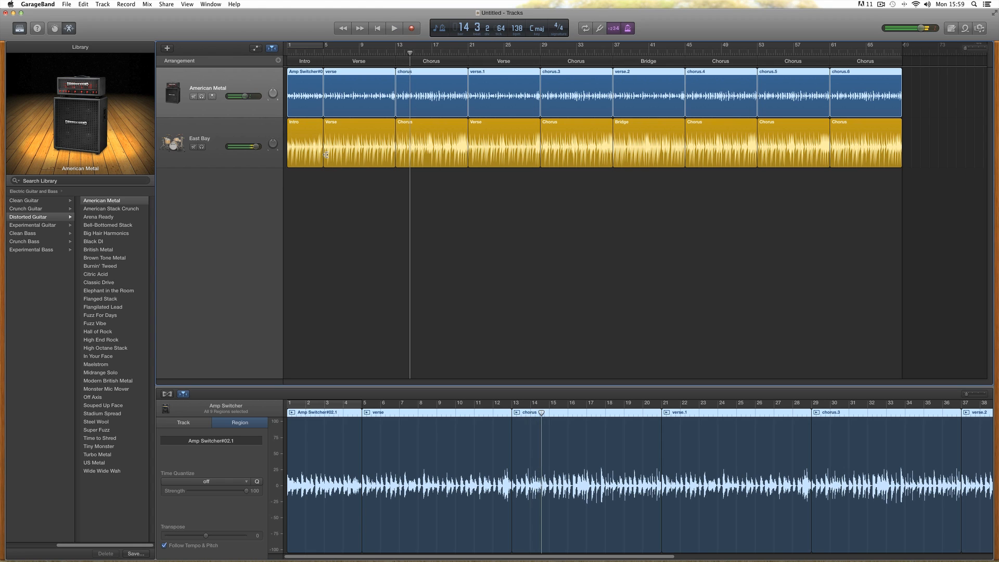
# Create a guitar or bass audio track using Input 2 and assign it the Clean Bass patch Big Stack.
pyautogui.click(167, 48)
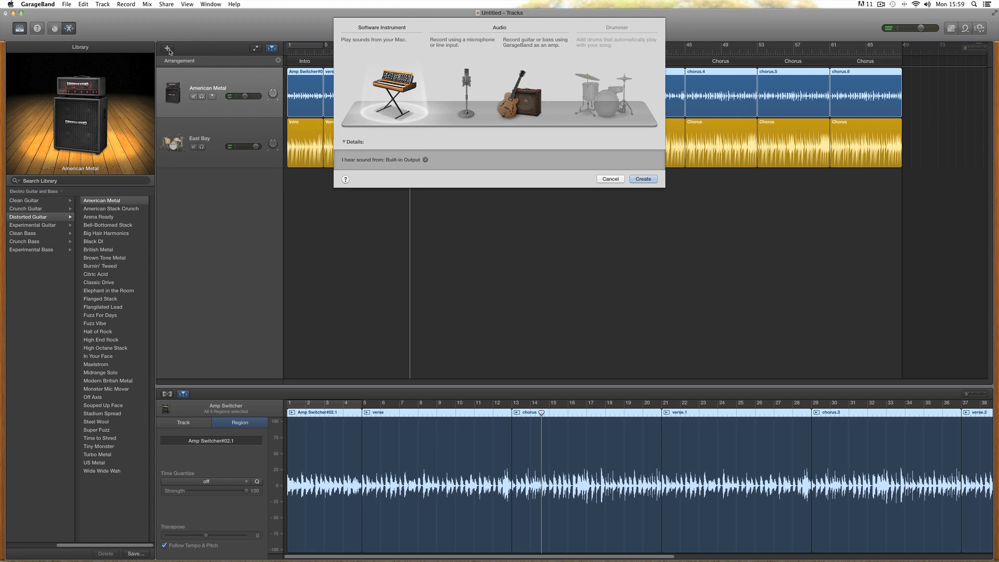
pyautogui.click(520, 99)
pyautogui.click(642, 207)
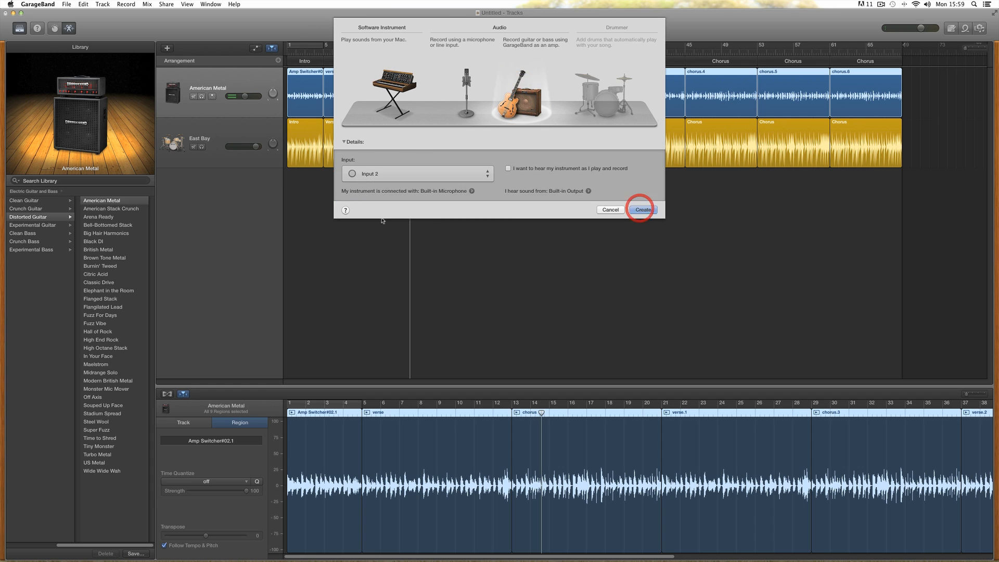
pyautogui.click(37, 233)
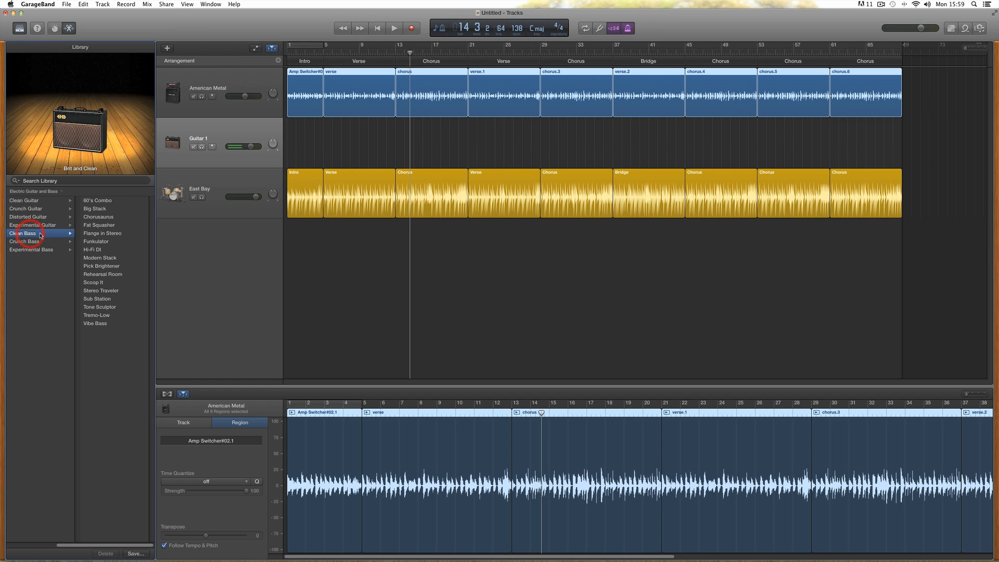
pyautogui.click(94, 209)
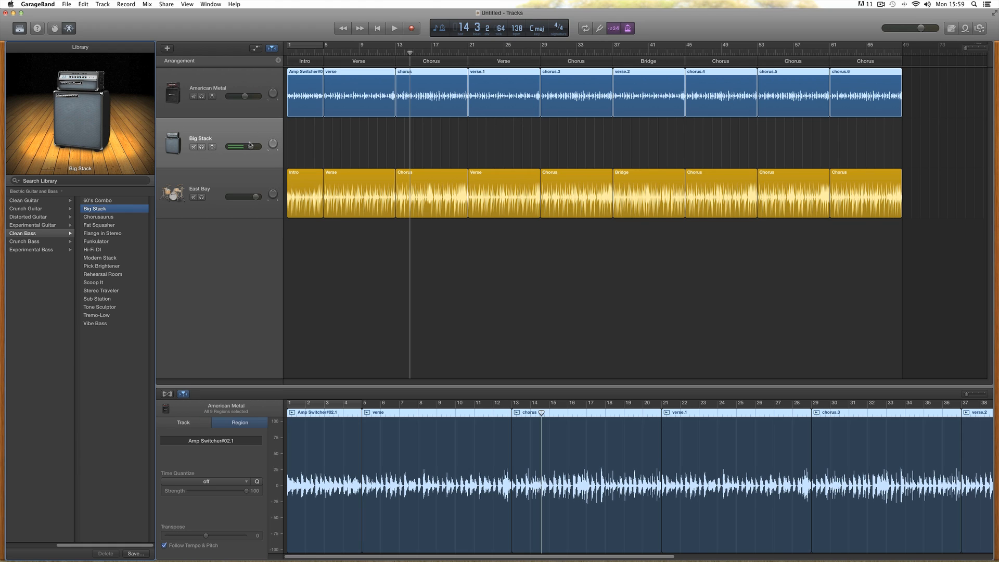
# Select the Big Stack track and replace the audio editor with the track's Smart Controls.
pyautogui.click(215, 135)
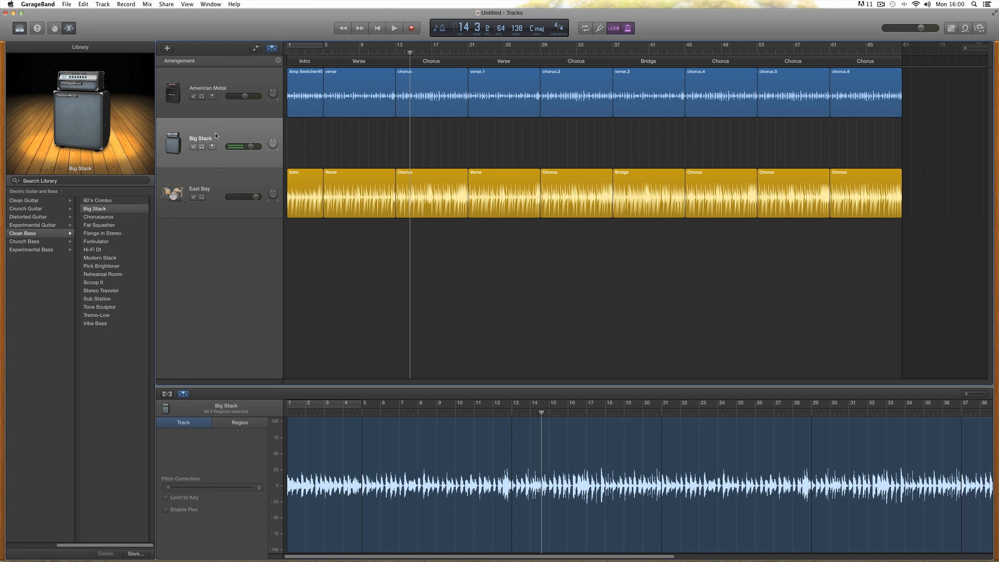
pyautogui.click(68, 30)
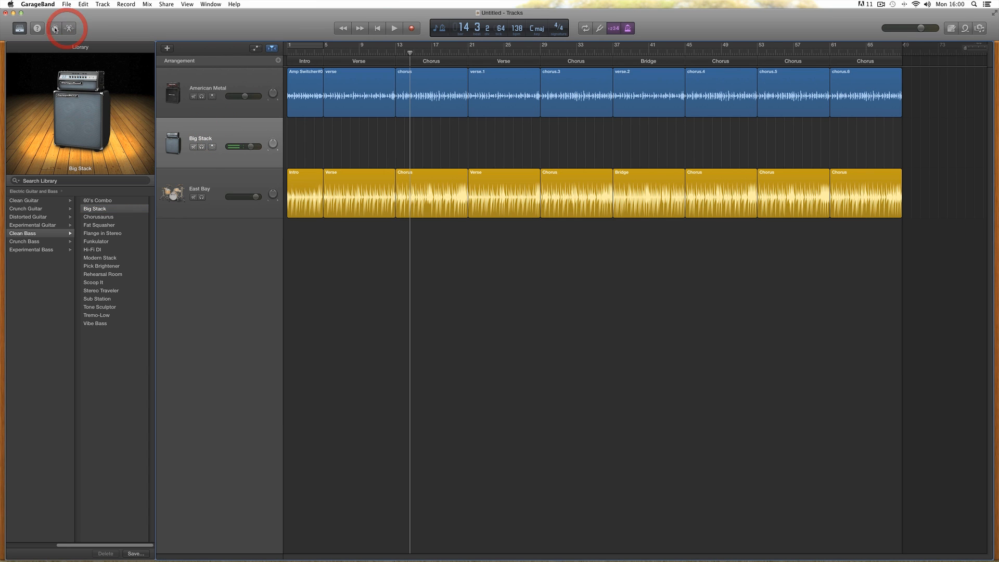
pyautogui.click(55, 30)
pyautogui.click(56, 30)
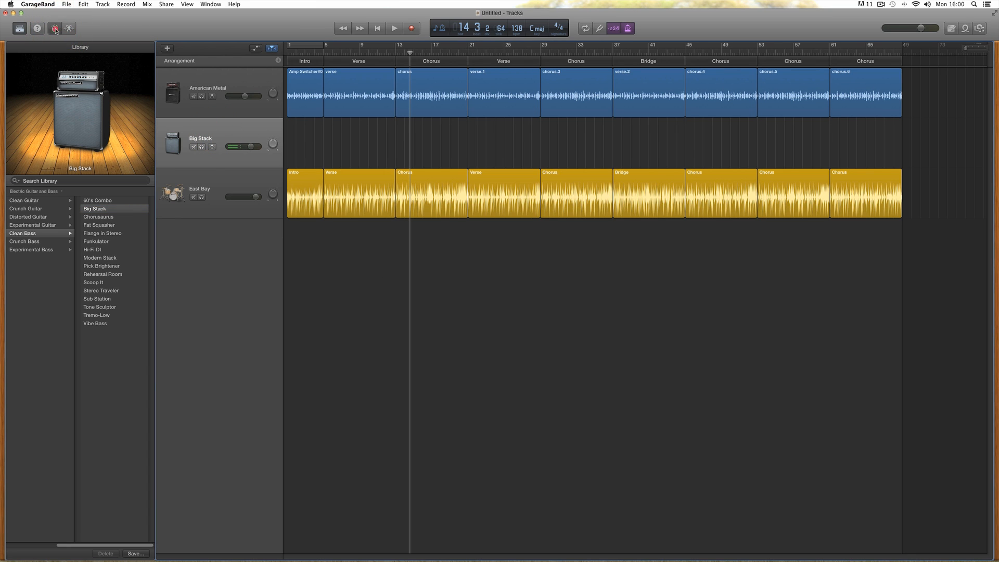
pyautogui.click(56, 29)
pyautogui.click(55, 29)
pyautogui.click(55, 29)
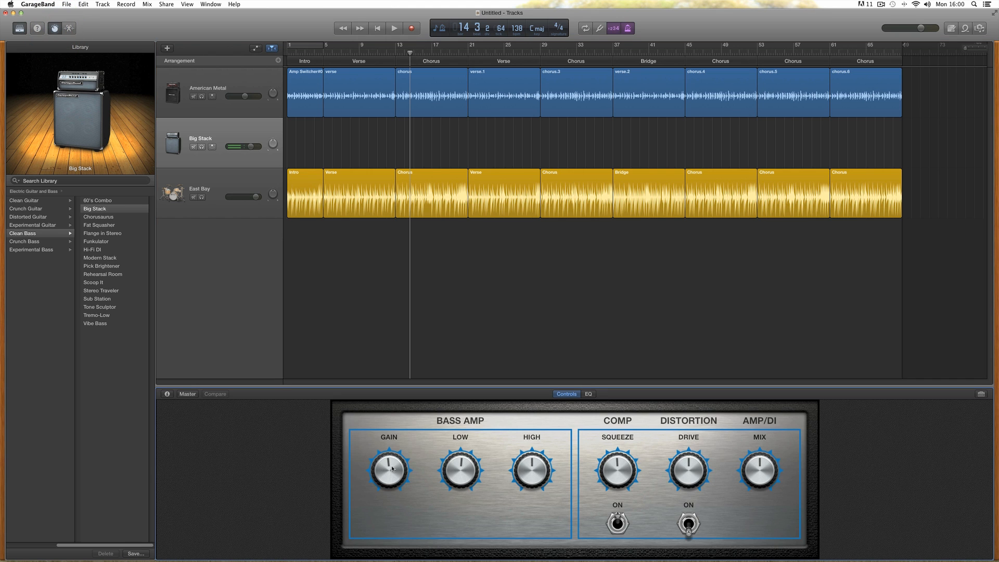
# Raise Big Stack's bass amp Gain and Low, switch on its Distortion and increase the Drive.
pyautogui.moveTo(392, 469); pyautogui.dragTo(393, 458)
pyautogui.click(688, 523)
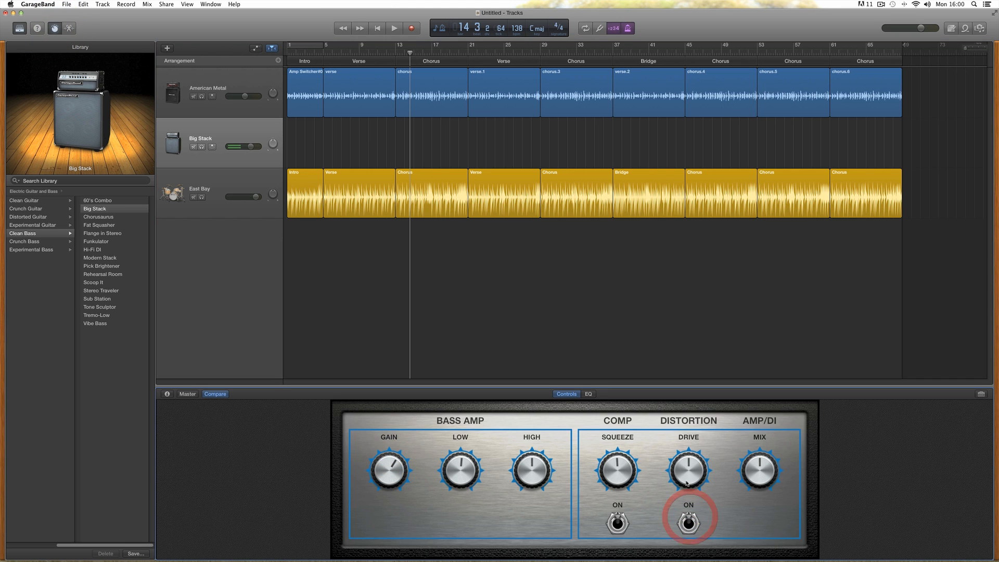
pyautogui.moveTo(687, 484); pyautogui.dragTo(689, 448)
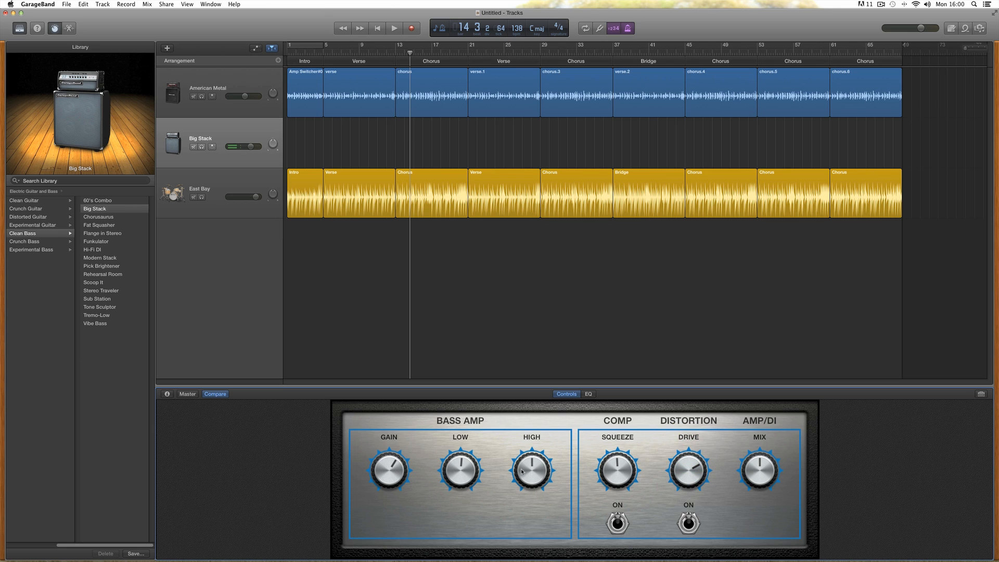
pyautogui.moveTo(466, 469); pyautogui.dragTo(467, 436)
# Monitor the live bass input on Big Stack, raise the track's volume, and return the playhead to the song's start.
pyautogui.click(211, 148)
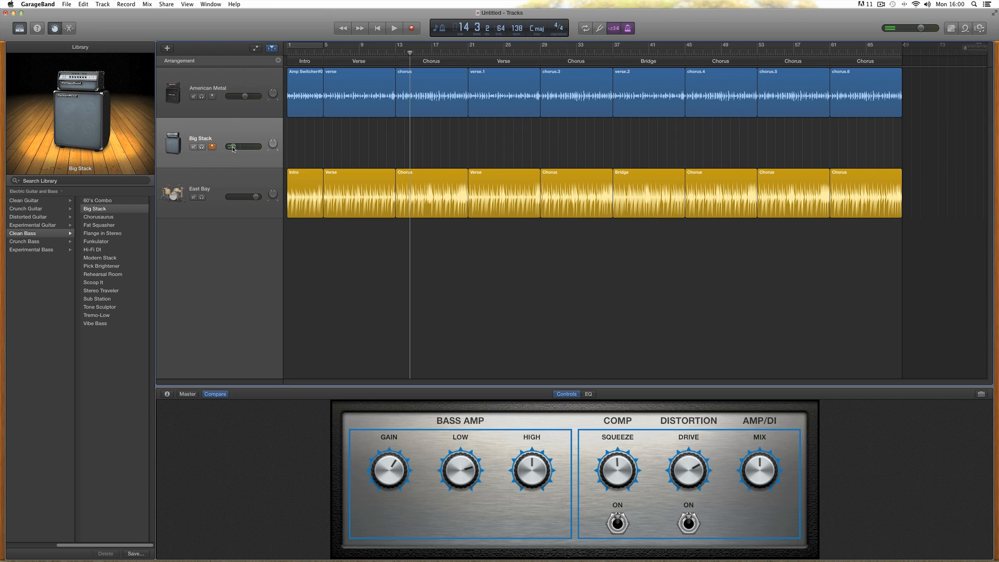
pyautogui.moveTo(233, 148); pyautogui.dragTo(251, 147)
pyautogui.click(377, 28)
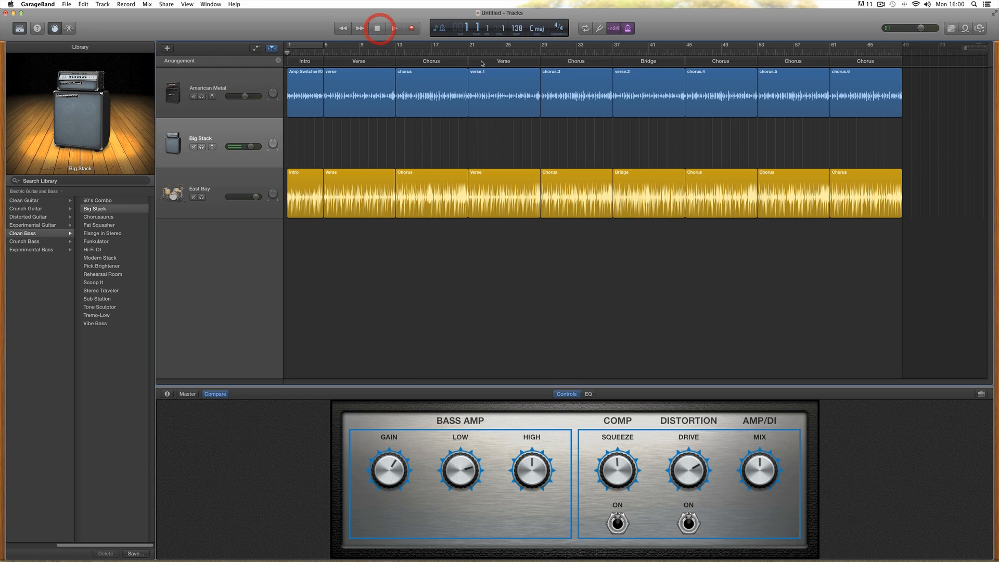
# Toggle the metronome, raise the East Bay drum track's volume slightly, and mute the American Metal guitar track.
pyautogui.click(633, 31)
pyautogui.click(255, 197)
pyautogui.click(194, 97)
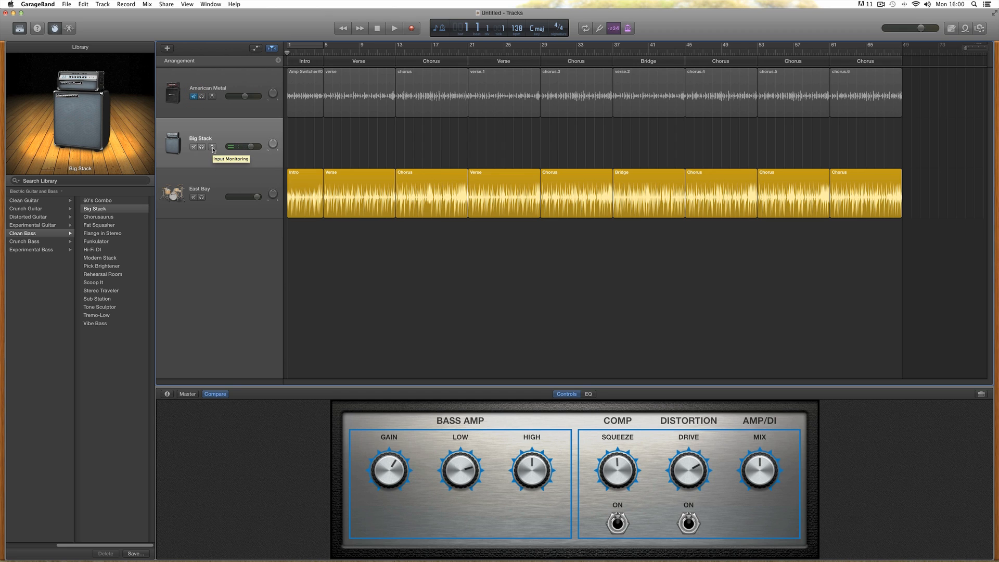
pyautogui.click(318, 63)
pyautogui.click(339, 62)
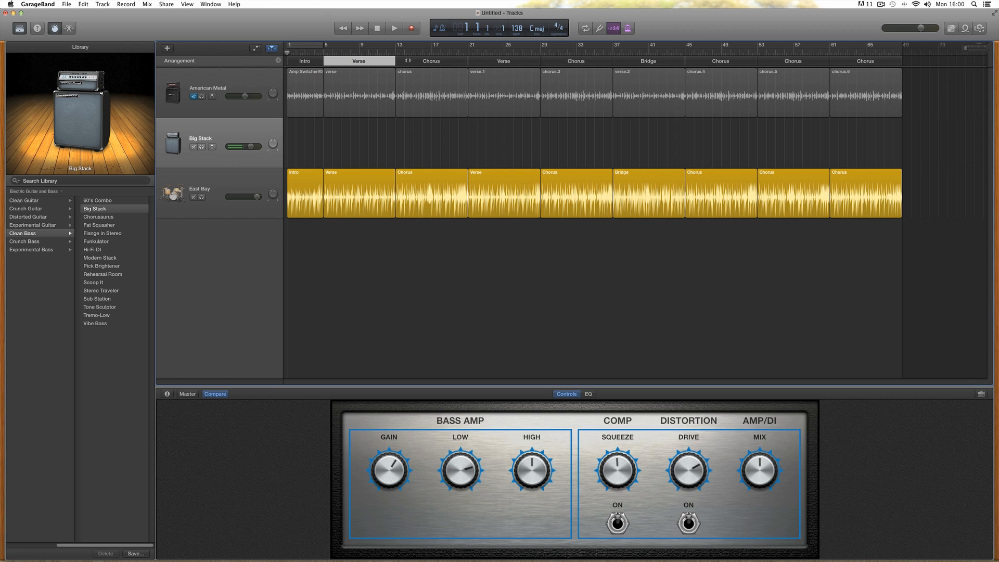
pyautogui.click(332, 129)
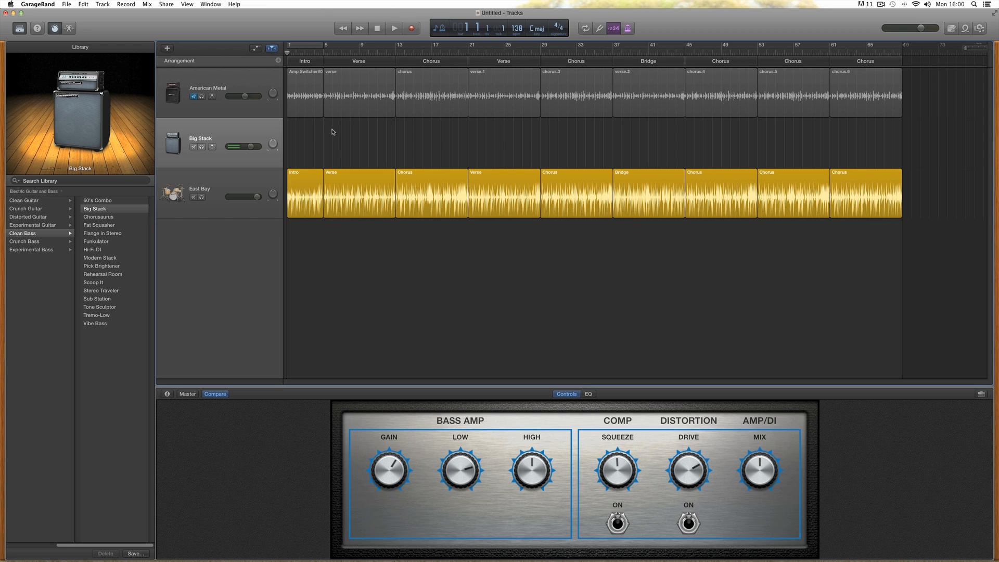
# Record a bass take on the Big Stack track from the start of the song to just past bar 13.
pyautogui.moveTo(322, 54); pyautogui.dragTo(286, 55)
pyautogui.click(413, 29)
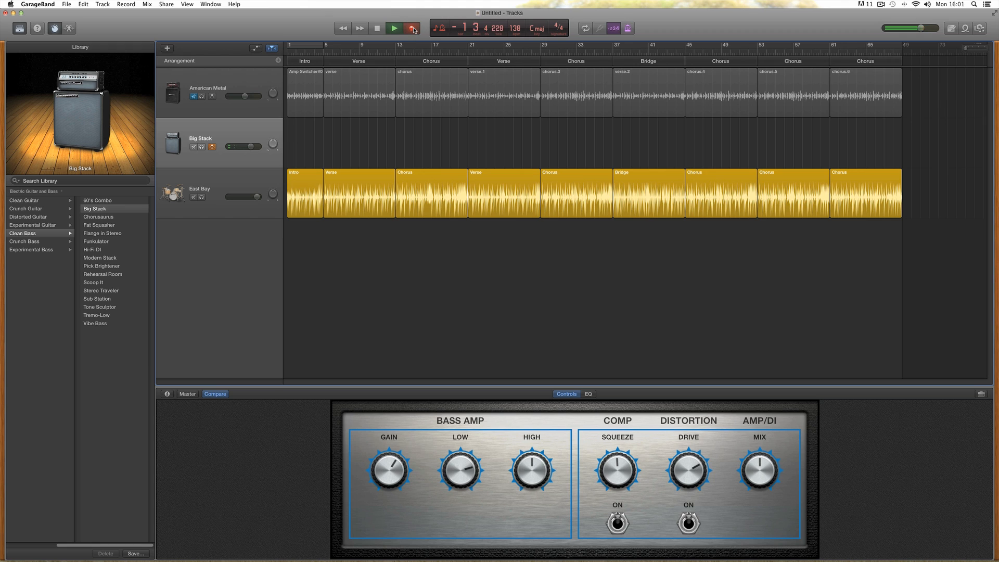
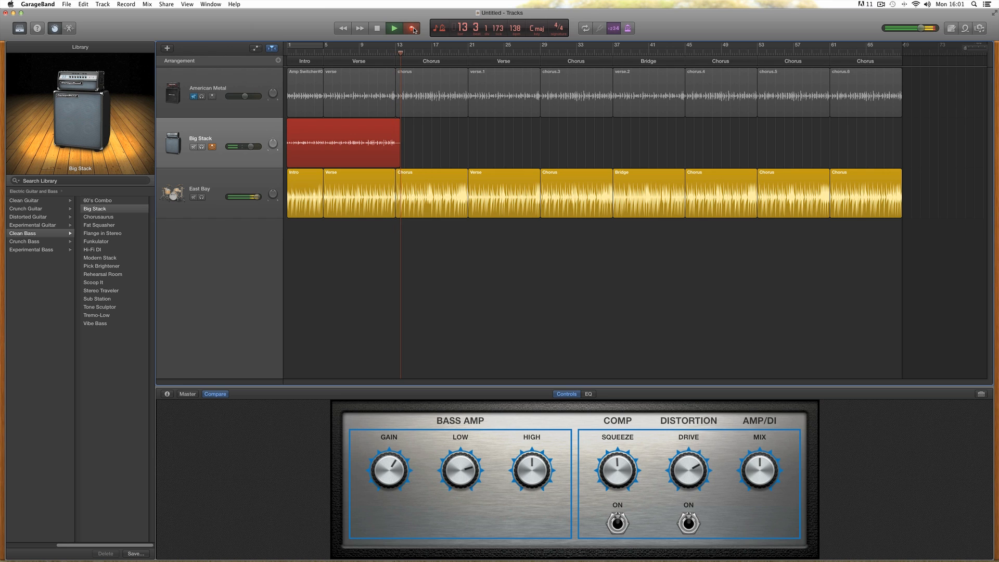
pyautogui.click(413, 29)
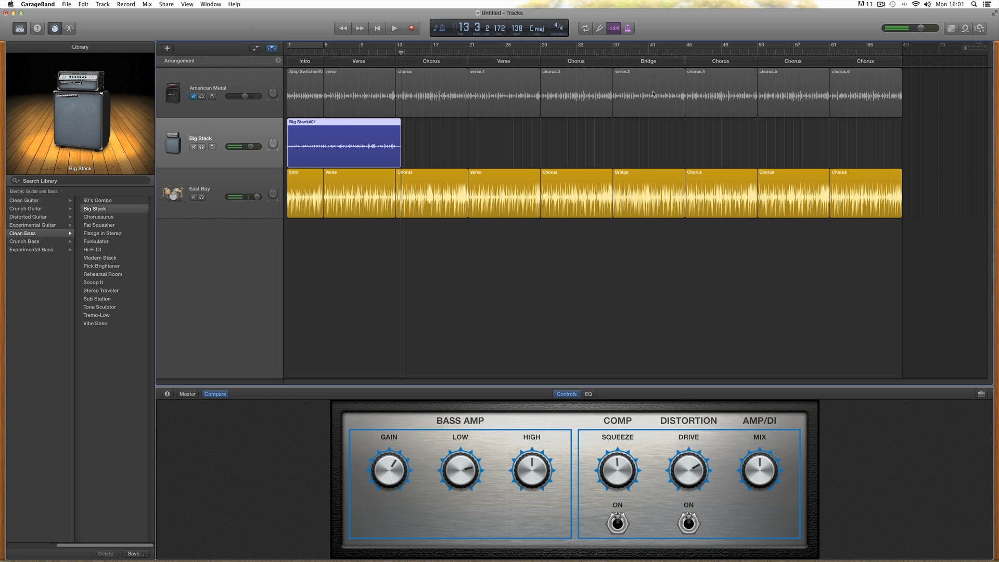
# Trim the end of the recorded bass region back to bar 13, where the first verse ends.
pyautogui.click(981, 50)
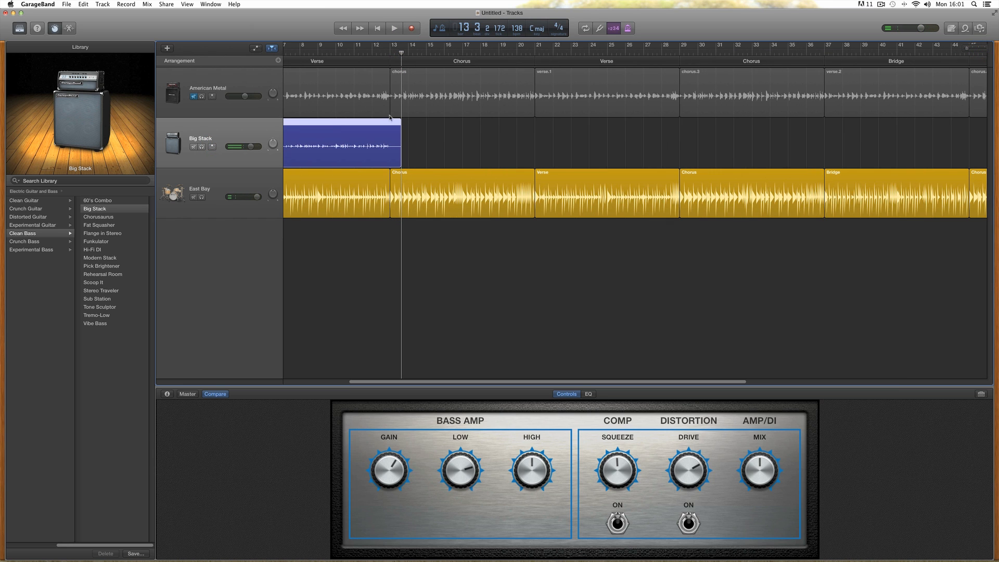
pyautogui.moveTo(398, 152); pyautogui.dragTo(390, 153)
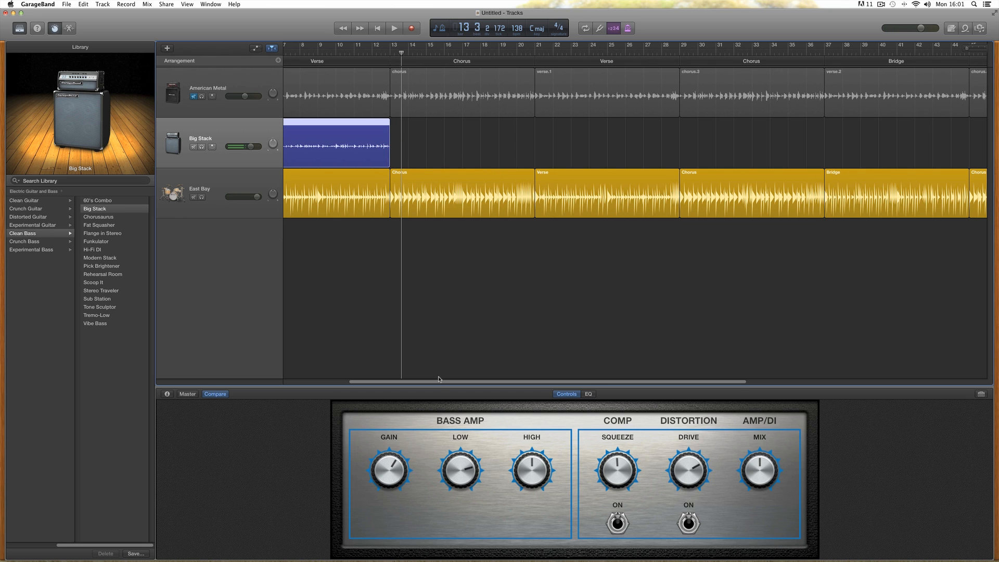
# Position the playhead at bar 13, the start of the first chorus.
pyautogui.moveTo(432, 382); pyautogui.dragTo(364, 382)
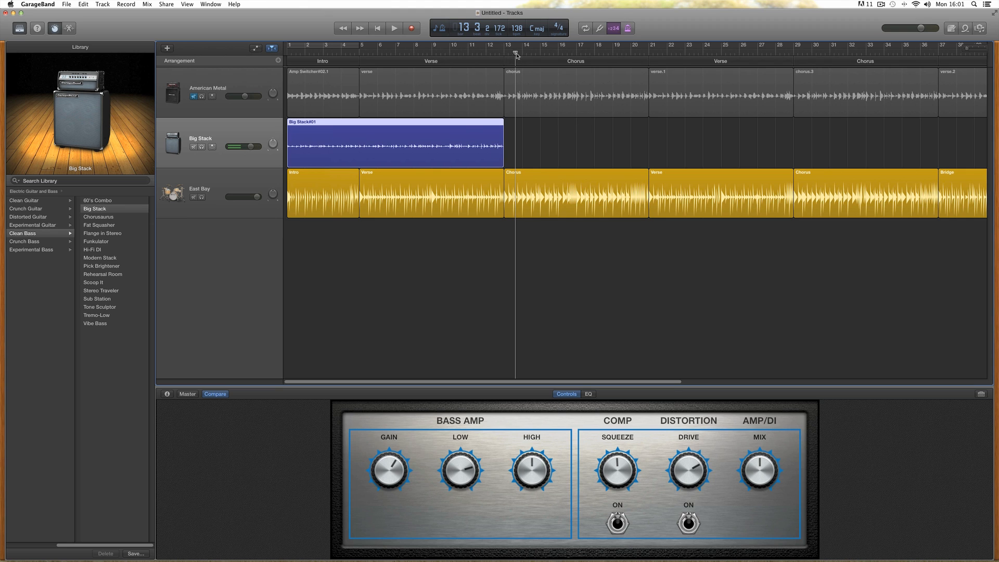
pyautogui.moveTo(516, 55)
pyautogui.mouseDown()
pyautogui.moveTo(622, 55)
pyautogui.moveTo(514, 54)
pyautogui.mouseUp()
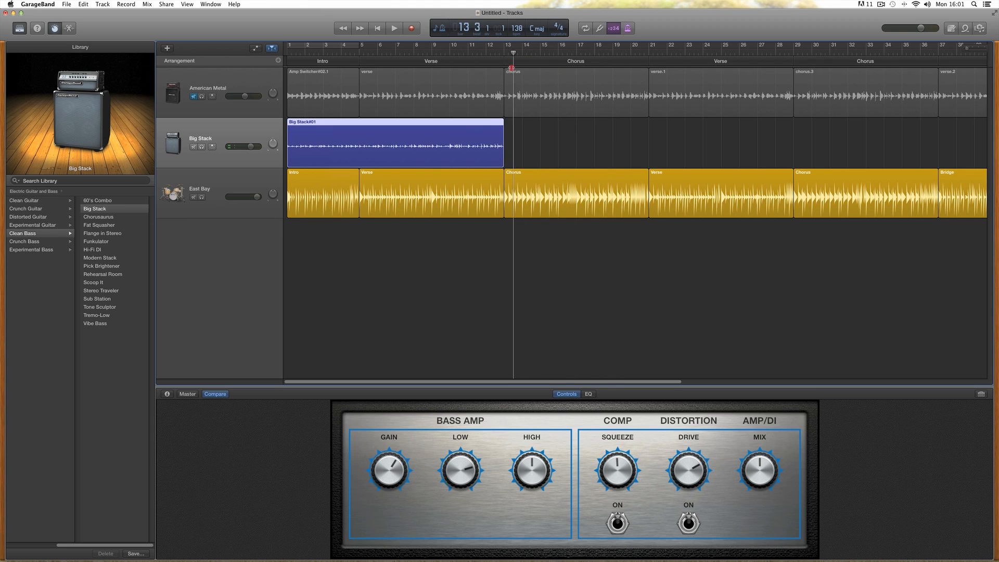
pyautogui.click(518, 61)
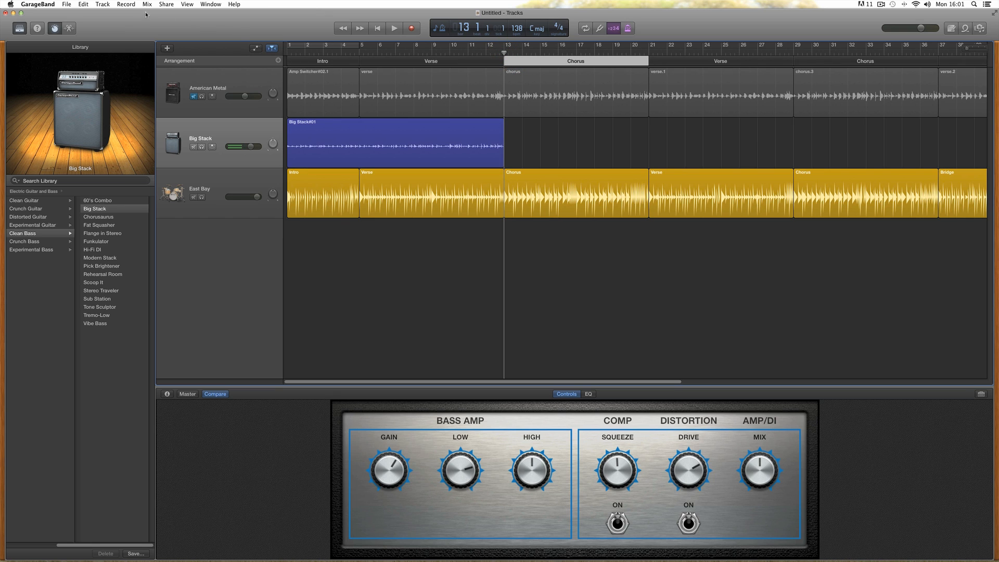
# Check the available recording count-in options without changing the setting.
pyautogui.click(125, 4)
pyautogui.moveTo(136, 14)
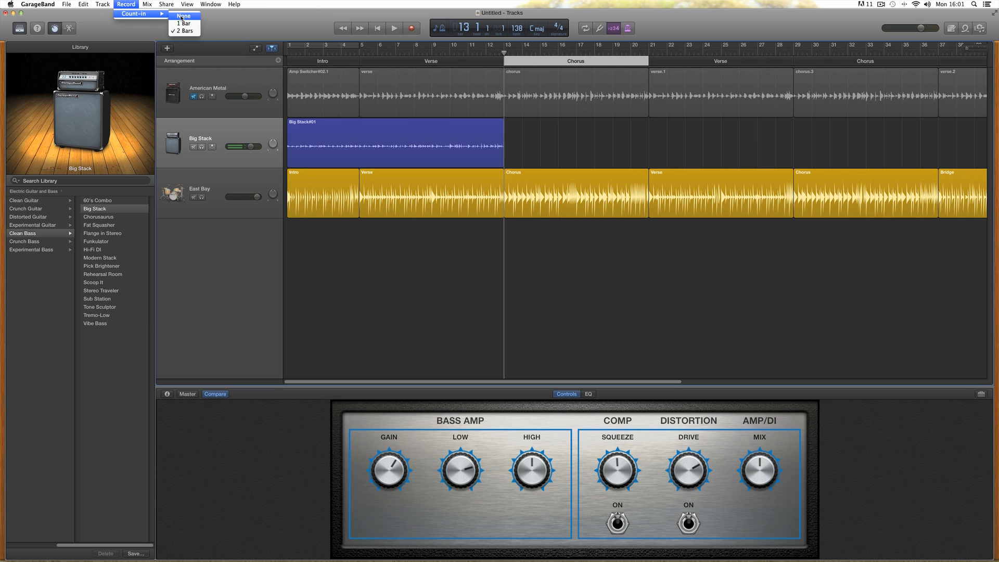
pyautogui.click(225, 26)
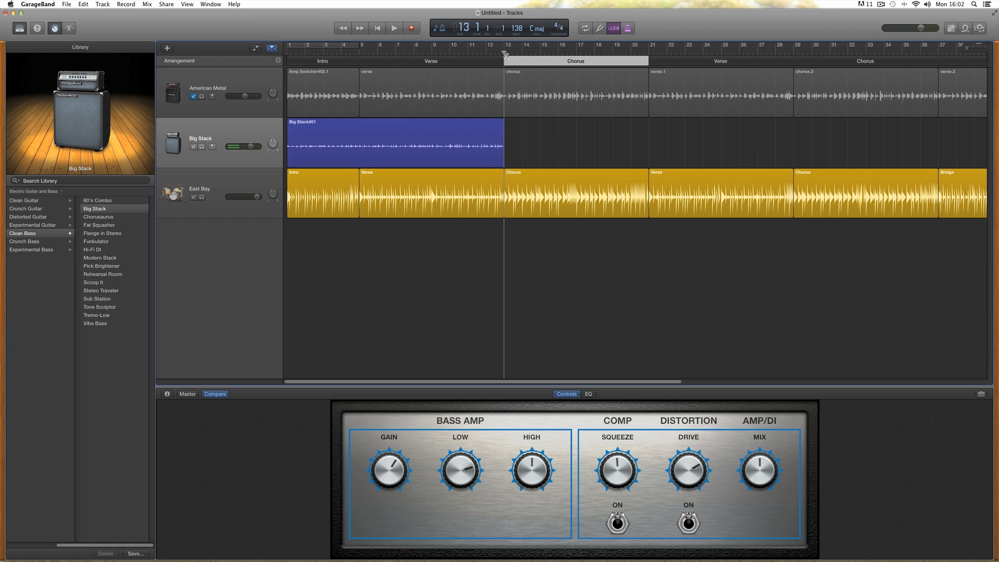
# Record-enable the Big Stack track and record the chorus bass part from bar 13 to just past bar 21.
pyautogui.moveTo(504, 54)
pyautogui.mouseDown()
pyautogui.moveTo(466, 54)
pyautogui.moveTo(504, 54)
pyautogui.mouseUp()
pyautogui.keyDown('alt'); pyautogui.click(234, 150); pyautogui.keyUp('alt')
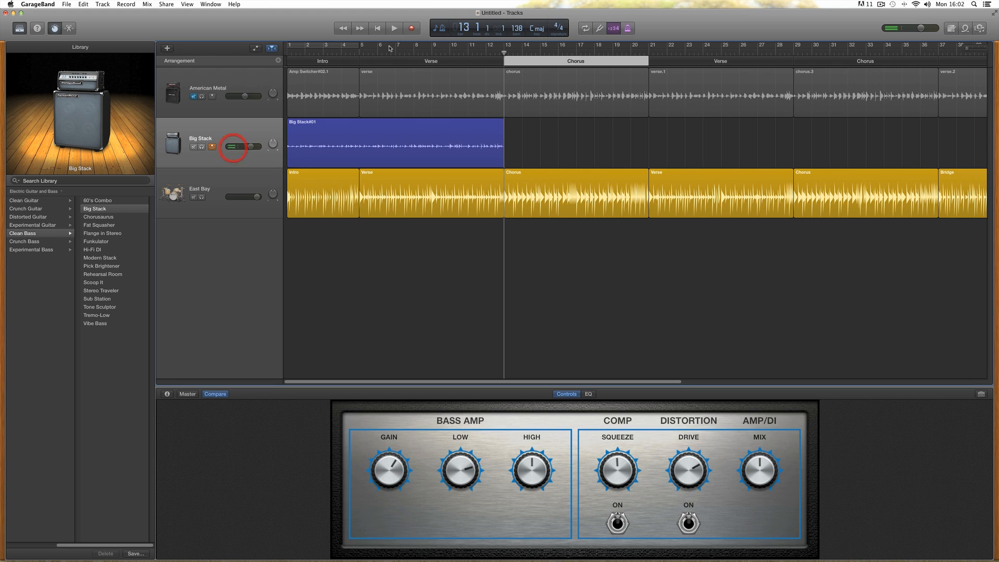
pyautogui.click(411, 29)
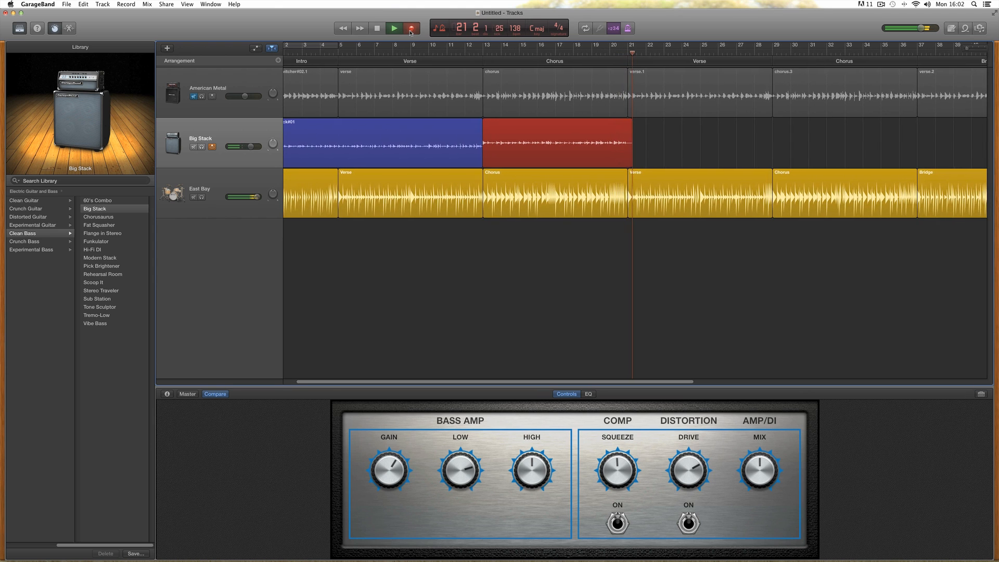
pyautogui.click(411, 31)
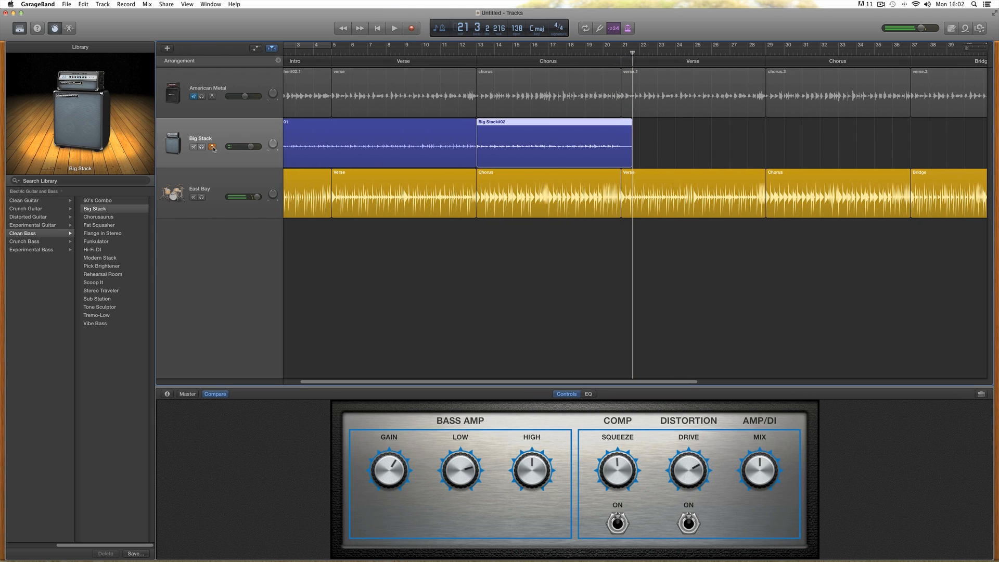
# Move the playhead clear of the new chorus recording and trim the region's end back to bar 21.
pyautogui.moveTo(633, 55); pyautogui.dragTo(706, 54)
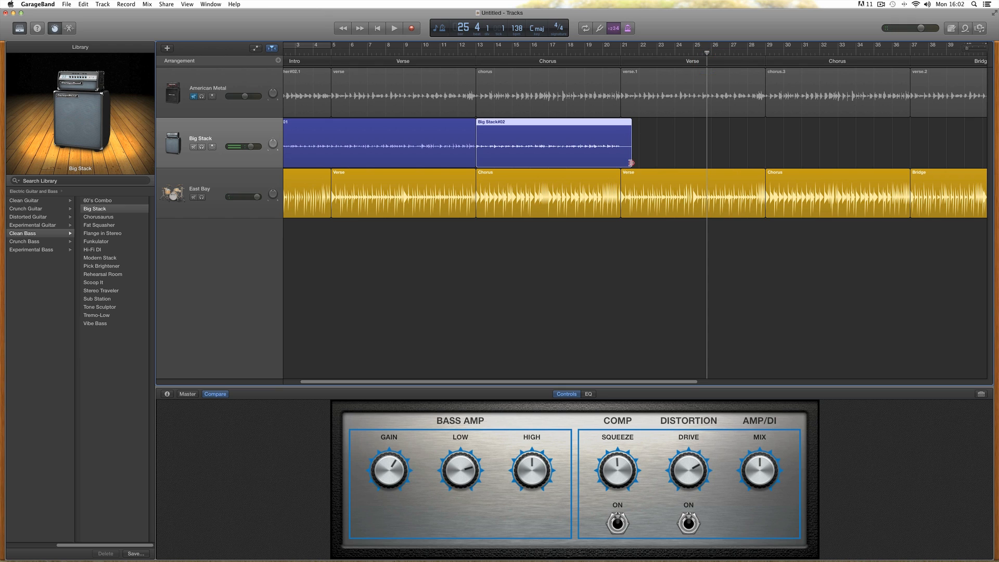
pyautogui.moveTo(631, 163); pyautogui.dragTo(619, 164)
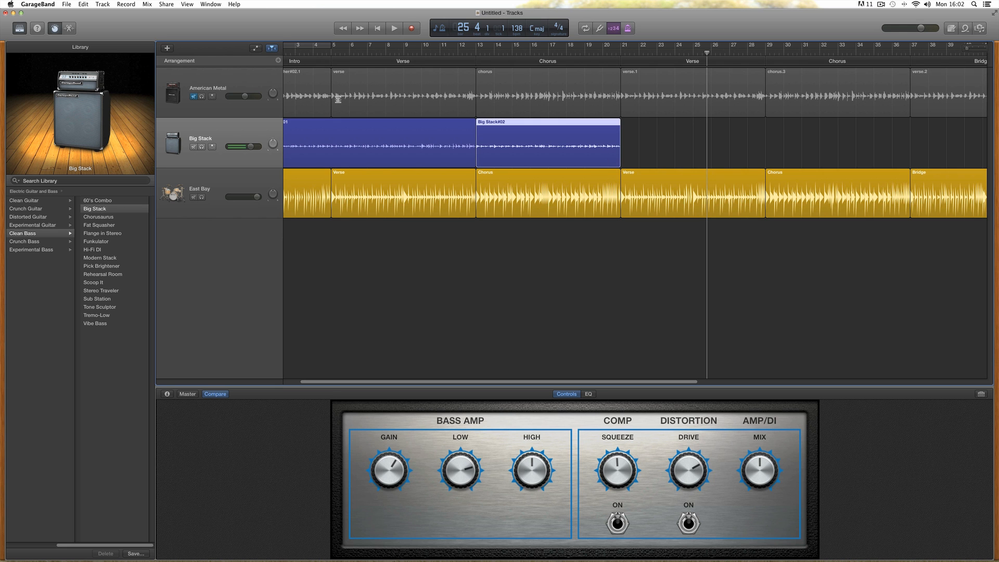
# Split the first bass region at bar 5 to separate the intro from the verse.
pyautogui.click(327, 138)
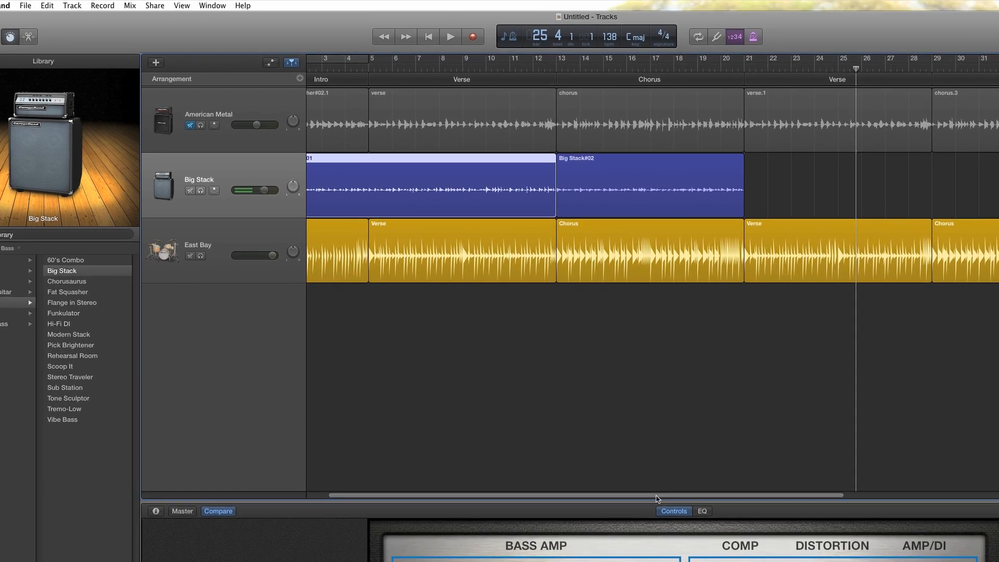
pyautogui.moveTo(521, 381); pyautogui.dragTo(496, 380)
pyautogui.click(548, 139)
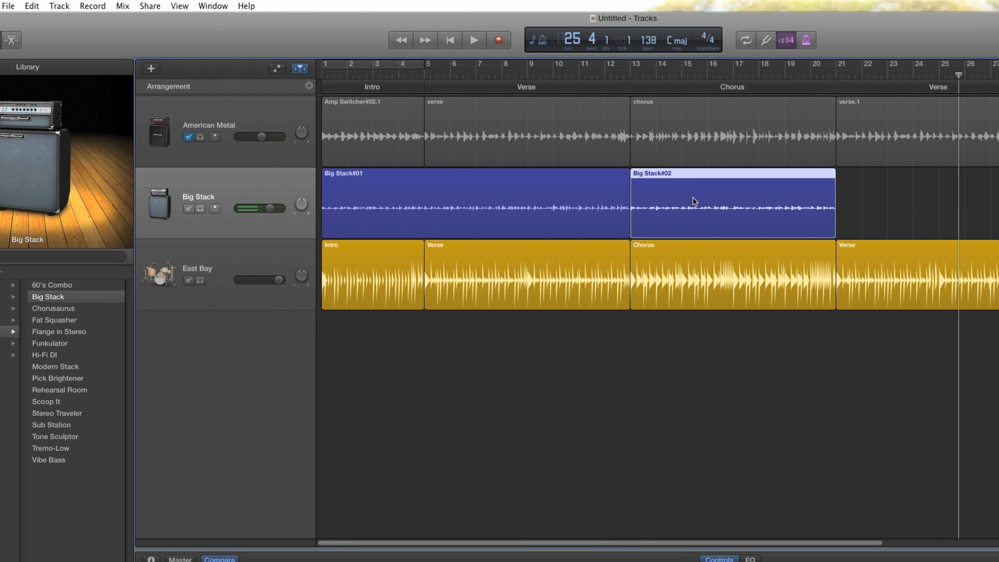
pyautogui.click(435, 194)
pyautogui.click(947, 75)
pyautogui.moveTo(947, 76)
pyautogui.mouseDown()
pyautogui.moveTo(404, 75)
pyautogui.moveTo(424, 75)
pyautogui.mouseUp()
pyautogui.click(440, 87)
pyautogui.click(480, 193)
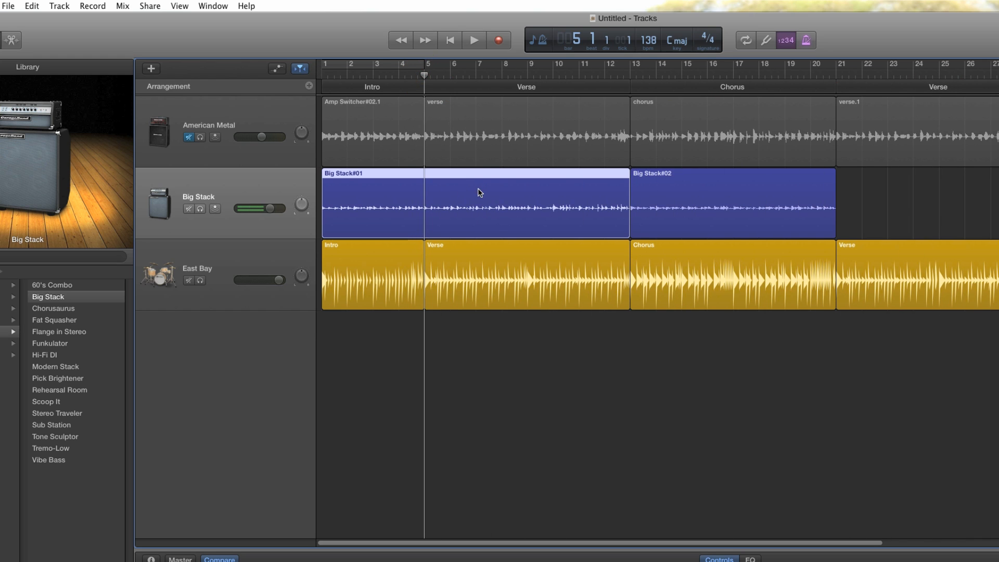
pyautogui.click(24, 6)
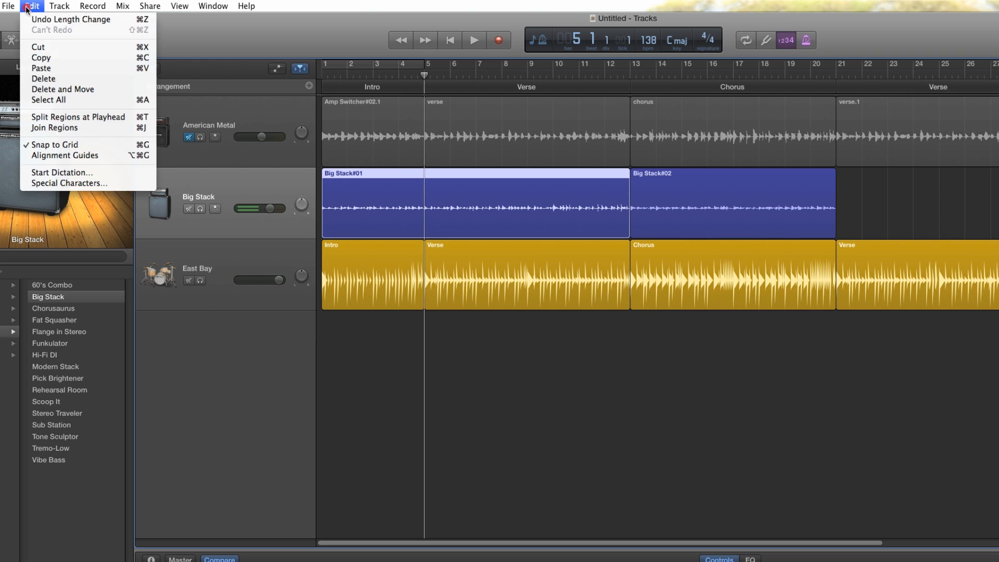
pyautogui.click(57, 119)
pyautogui.click(401, 179)
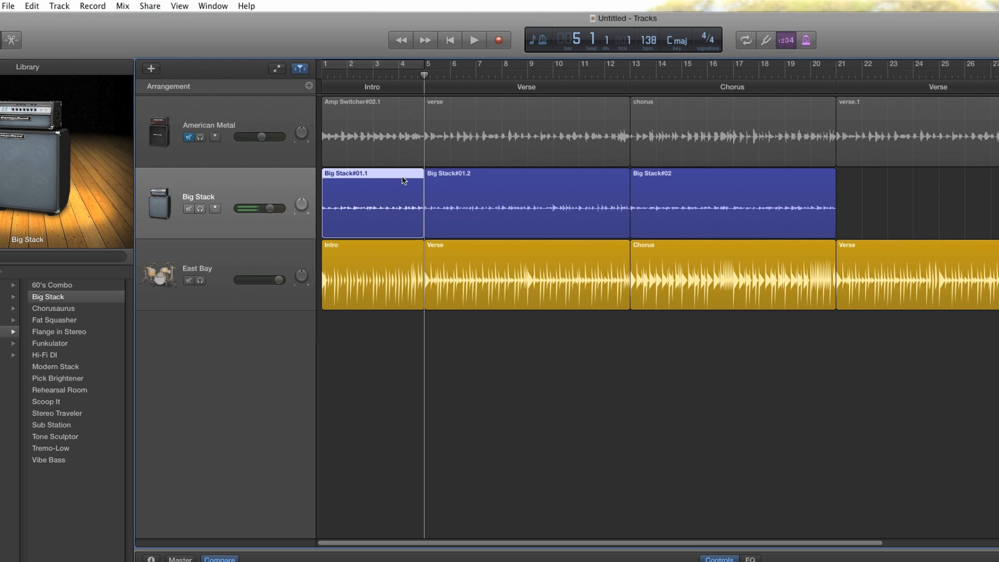
# Rename the bass region starting at bar 5 as "verse".
pyautogui.click(458, 177)
pyautogui.click(638, 174)
pyautogui.click(478, 173)
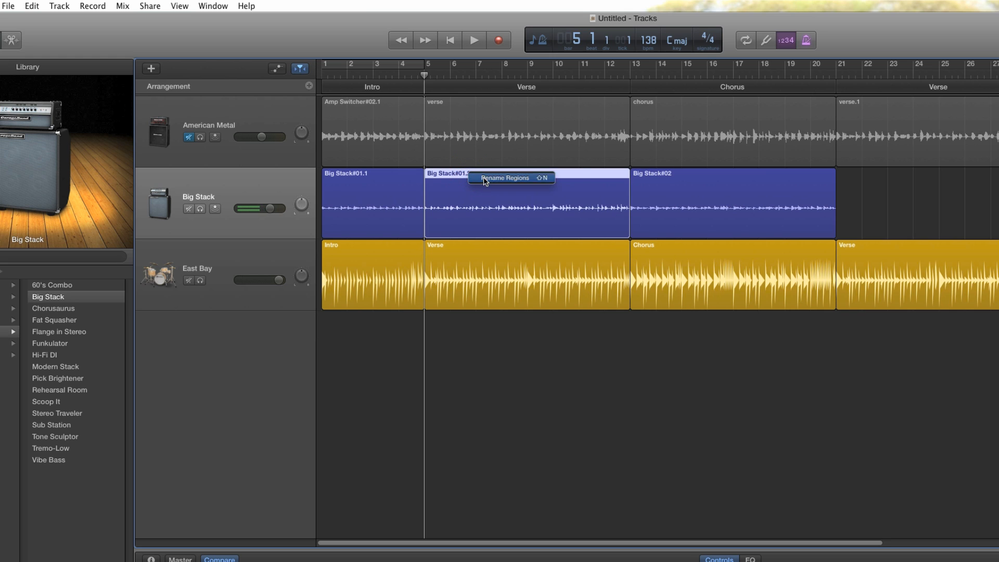
pyautogui.click(469, 174)
pyautogui.write('verse')
pyautogui.press('Return')
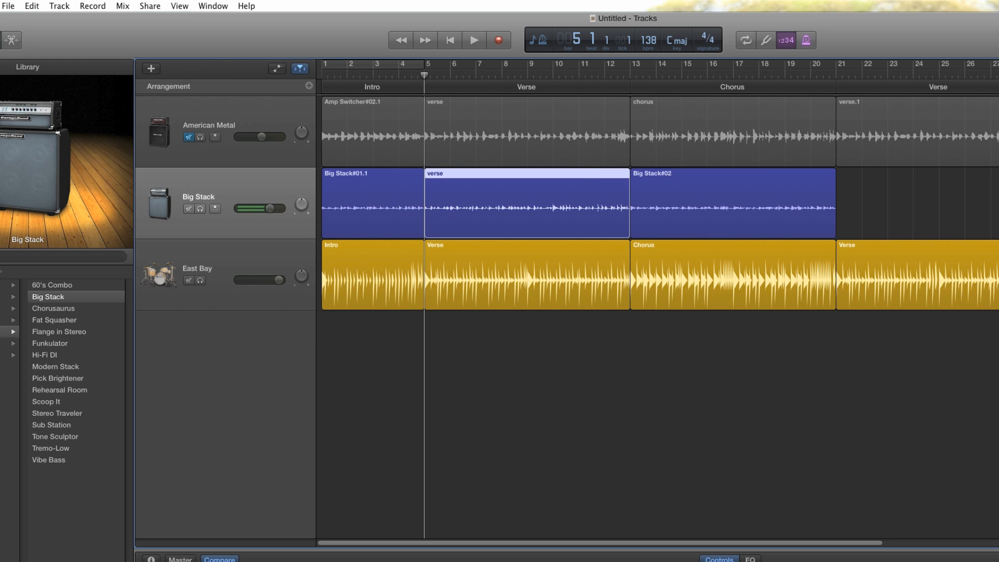
# Rename the bass region starting at bar 13 as "chorus".
pyautogui.click(653, 178)
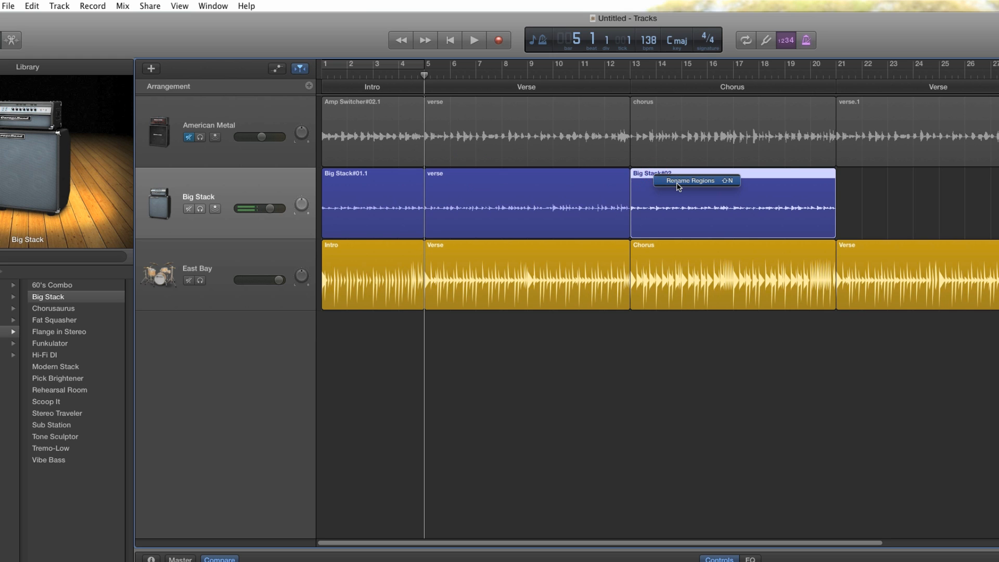
pyautogui.click(671, 174)
pyautogui.write('chorus')
pyautogui.press('Return')
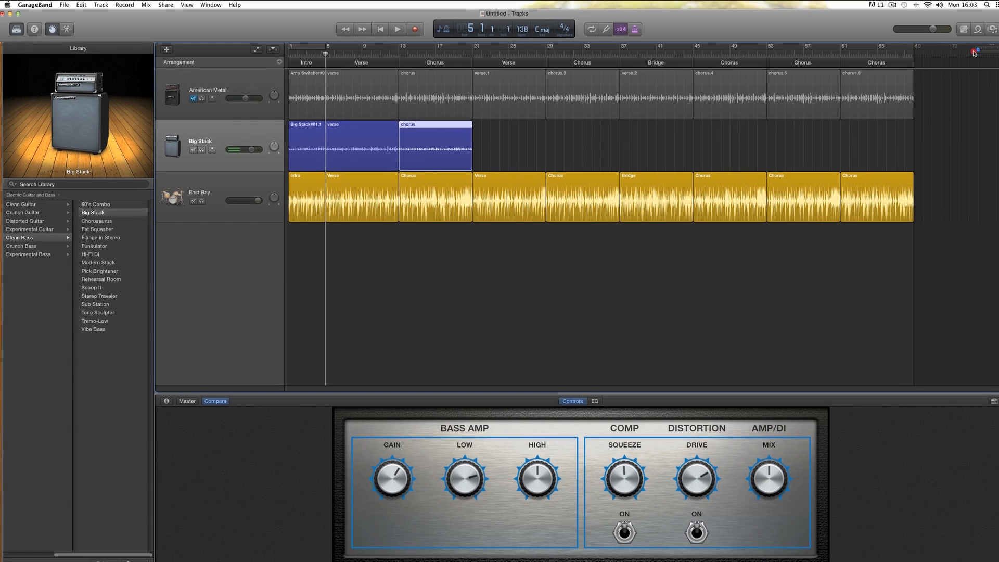
# Copy the verse bass region to bars 21 and 37, and the chorus bass region to bars 29, 45, 53 and 61.
pyautogui.click(550, 181)
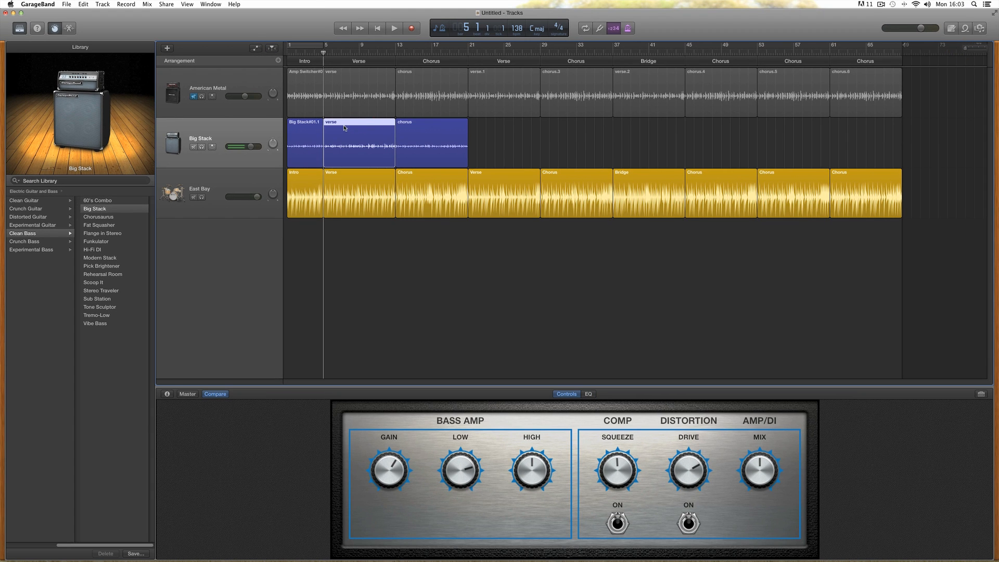
pyautogui.moveTo(344, 128); pyautogui.dragTo(628, 132)
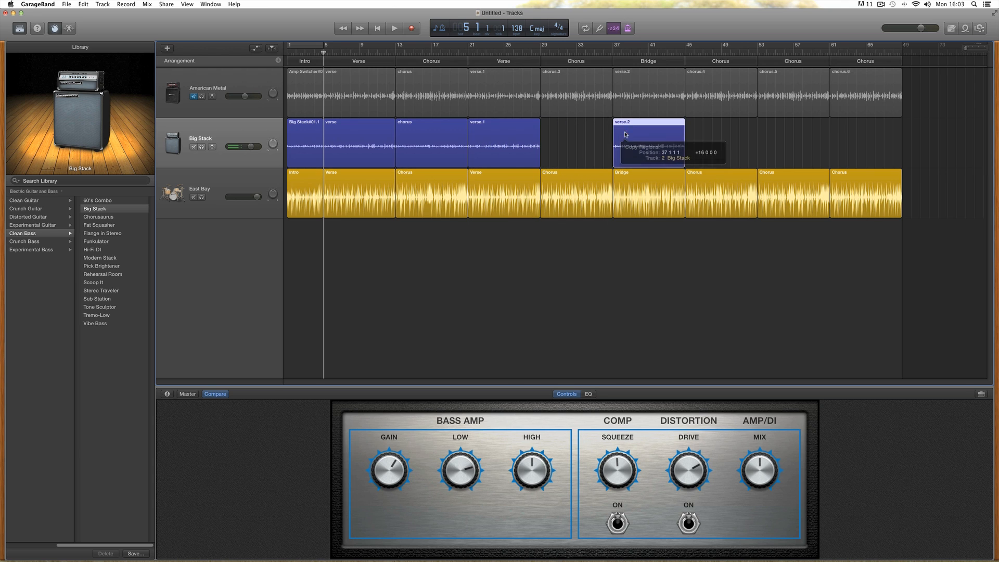
pyautogui.click(413, 128)
pyautogui.moveTo(409, 127); pyautogui.dragTo(840, 125)
# Play the arrangement from the beginning to hear the full bass track, and stop playback.
pyautogui.click(378, 28)
pyautogui.click(394, 29)
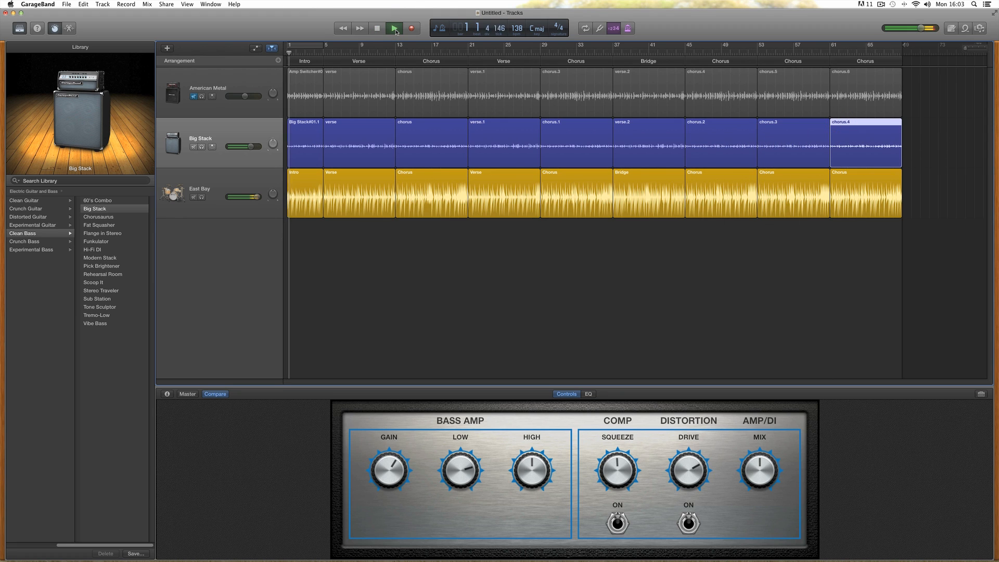
pyautogui.press('space')
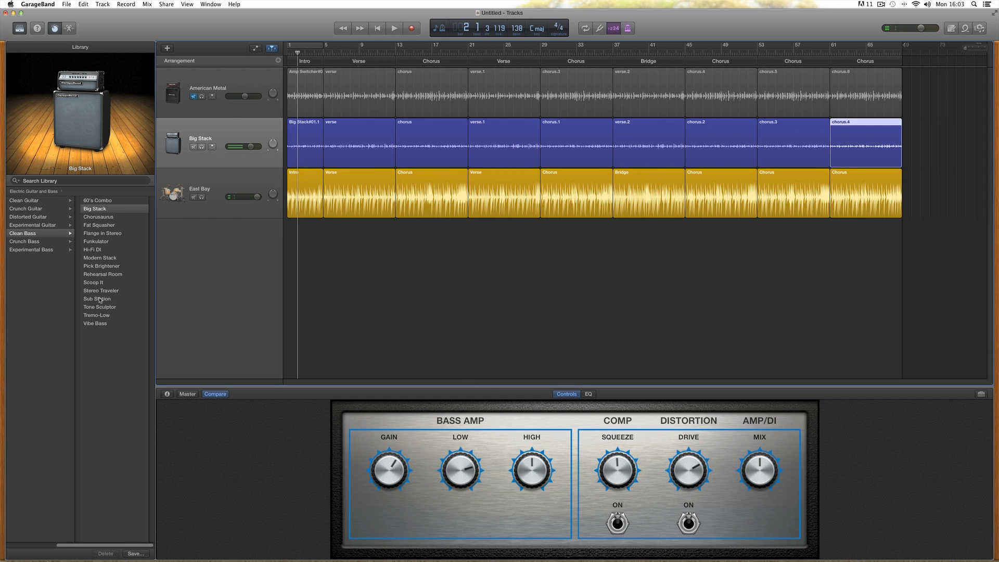
# Resume playback and audition the Scoop It, Flange in Stereo and Fat Squasher presets on the bass track, discarding the modified amp settings.
pyautogui.press('space')
pyautogui.click(94, 282)
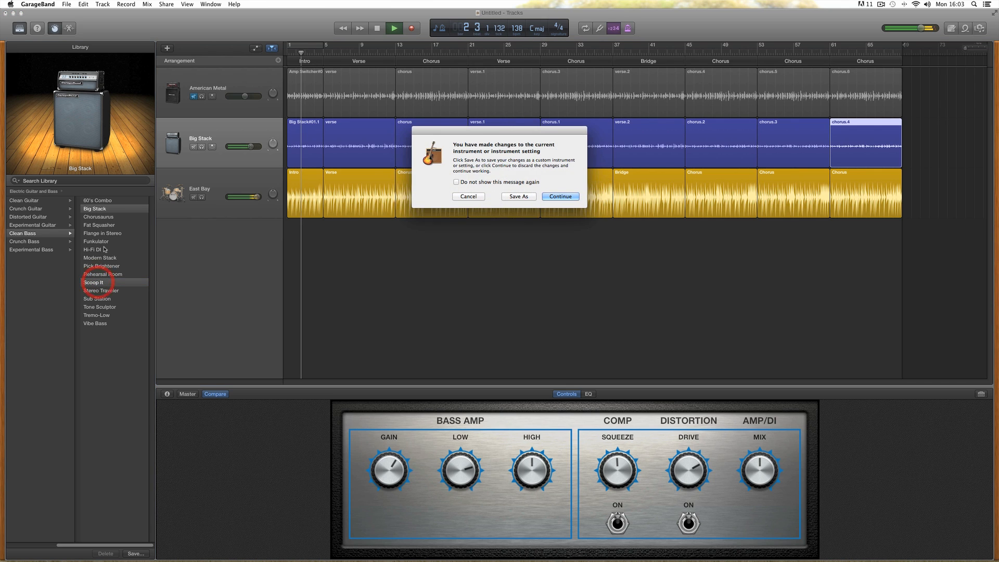
pyautogui.press('Return')
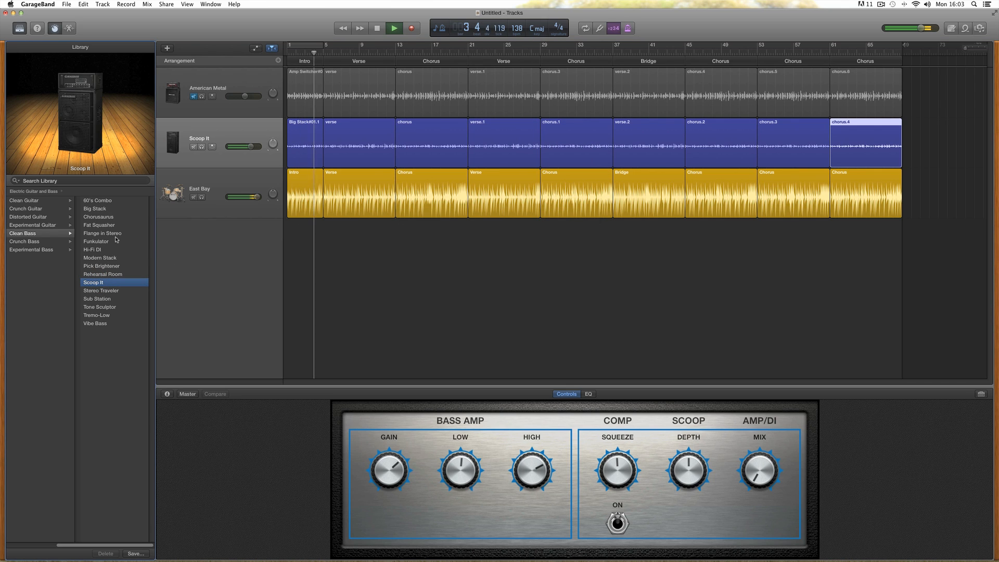
pyautogui.click(104, 235)
pyautogui.press('Up')
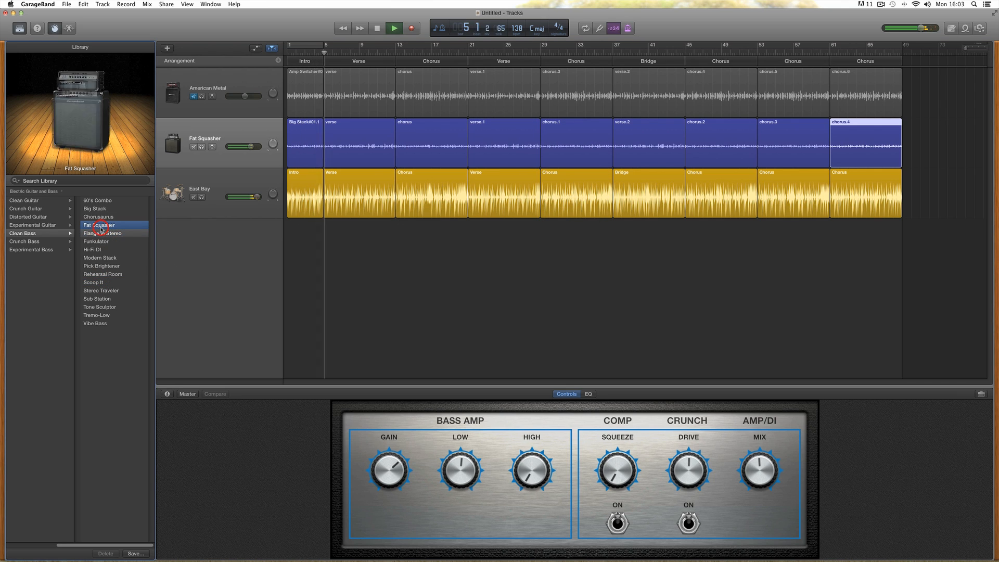
# Audition the Big Stack, 60's Combo, Tone Sculptor, Vibe Bass and Rehearsal Room presets on the bass track, and stop playback.
pyautogui.click(100, 208)
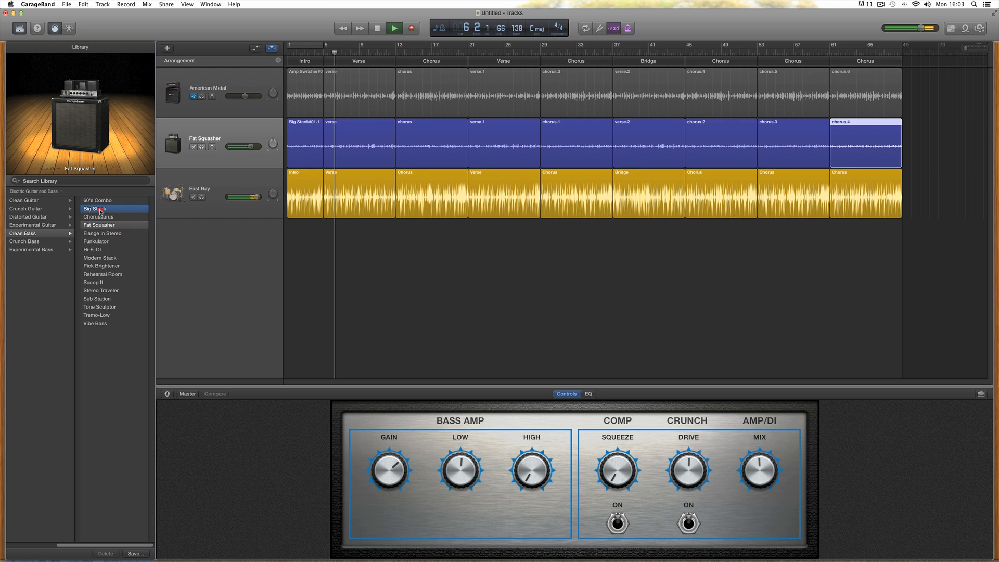
pyautogui.click(98, 200)
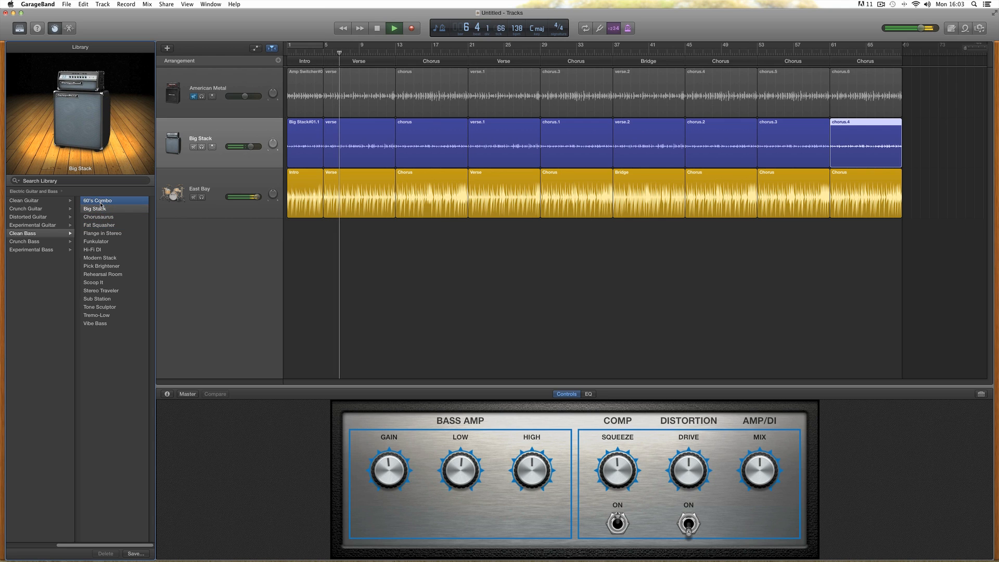
pyautogui.click(104, 299)
pyautogui.click(101, 307)
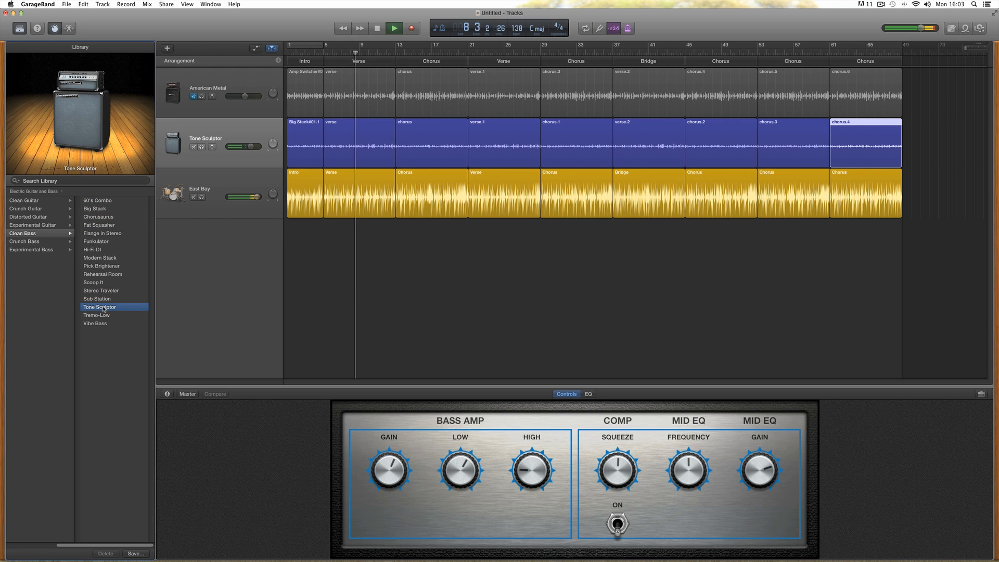
pyautogui.click(102, 323)
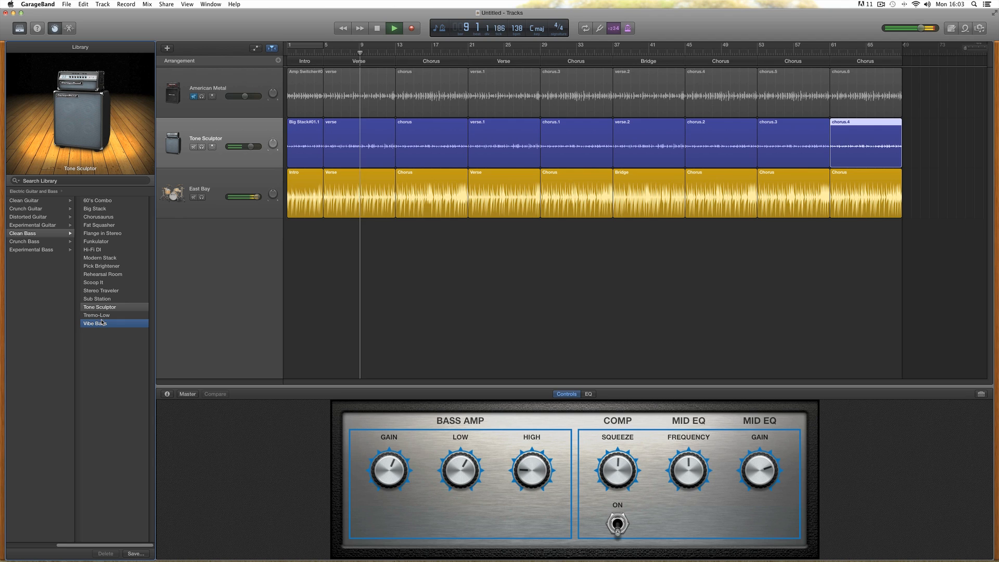
pyautogui.click(103, 275)
pyautogui.press('space')
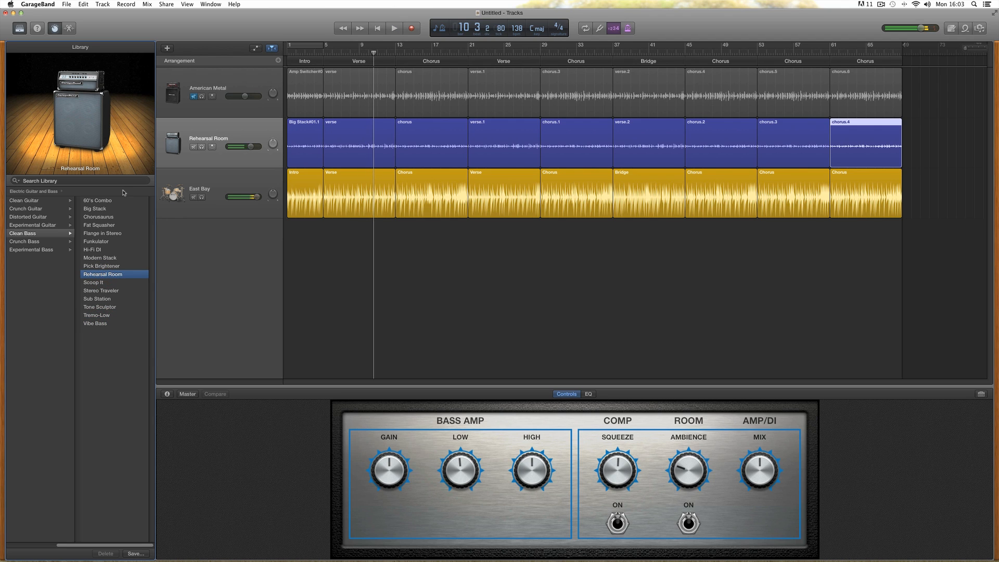
# Apply the Big Stack preset to the bass track and reshape its graphic EQ, raising the 100 band and lowering the bands from 625 upward.
pyautogui.click(101, 209)
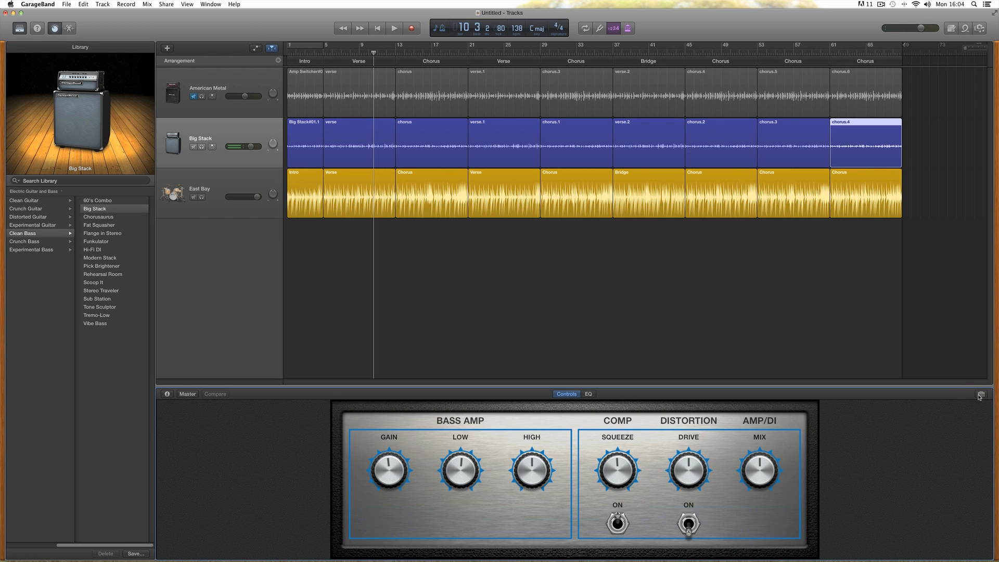
pyautogui.click(980, 395)
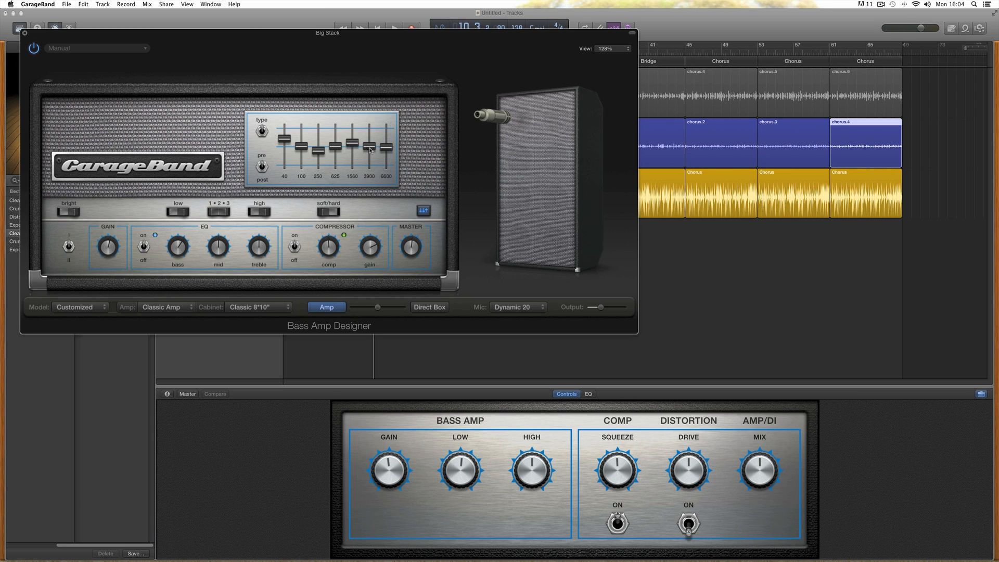
pyautogui.moveTo(370, 150); pyautogui.dragTo(306, 135)
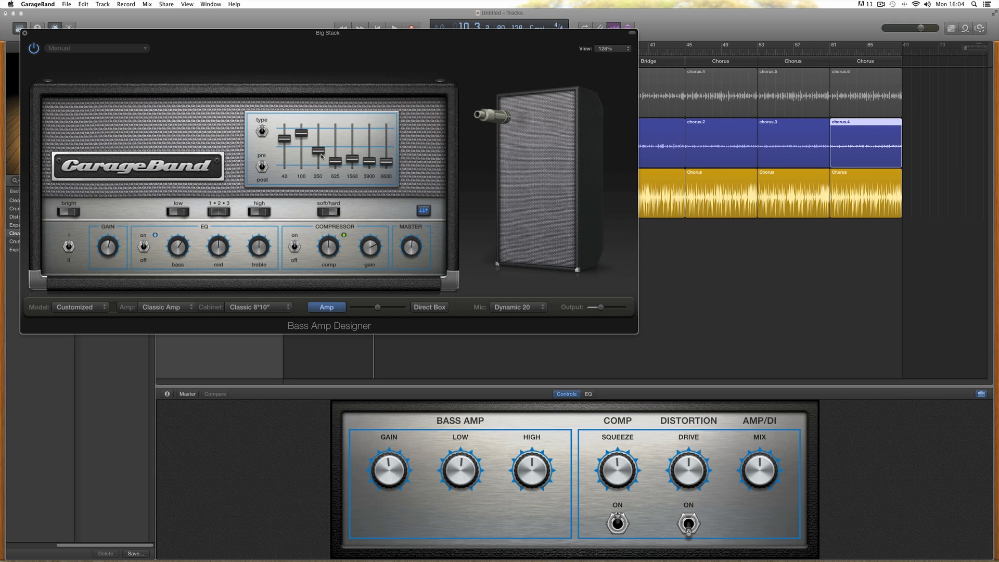
# Switch on the bass amp's distortion and raise its drive and the amp gain.
pyautogui.click(689, 522)
pyautogui.moveTo(688, 476); pyautogui.dragTo(688, 455)
pyautogui.moveTo(465, 472); pyautogui.dragTo(457, 501)
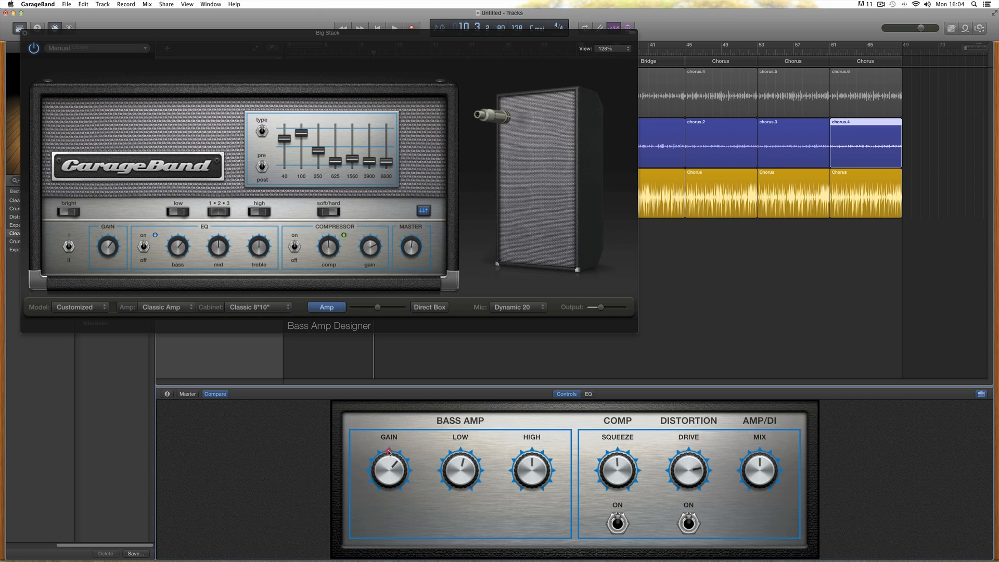
# Raise the bass amp's distortion drive and compressor squeeze during playback, and close the Bass Amp Designer.
pyautogui.press('space')
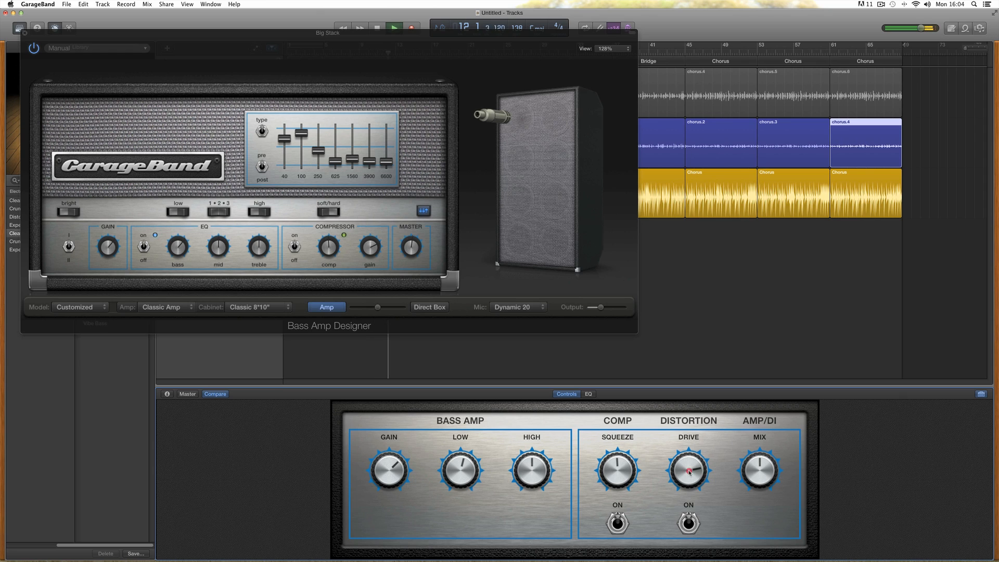
pyautogui.moveTo(688, 473); pyautogui.dragTo(689, 461)
pyautogui.moveTo(628, 467); pyautogui.dragTo(627, 450)
pyautogui.press('space')
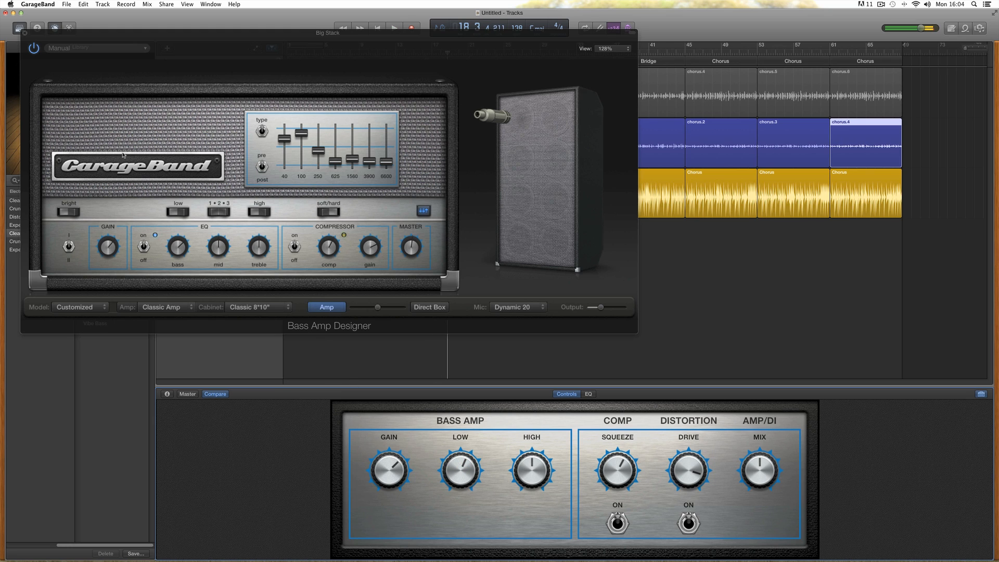
pyautogui.click(25, 32)
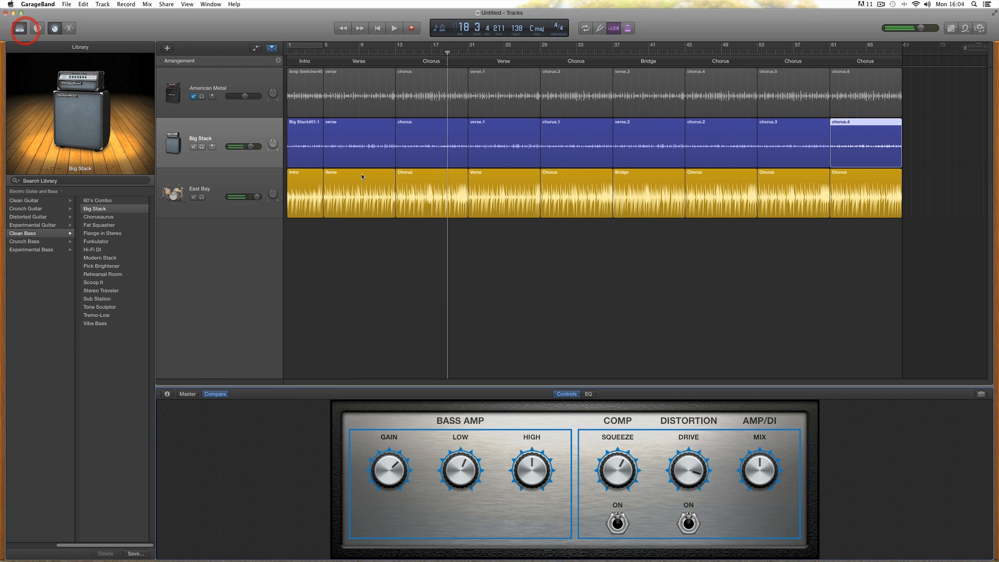
# Unmute the American Metal track and balance the levels, lowering the guitar slightly, raising the bass slightly and setting the drums to +4.3 dB.
pyautogui.click(323, 53)
pyautogui.click(193, 97)
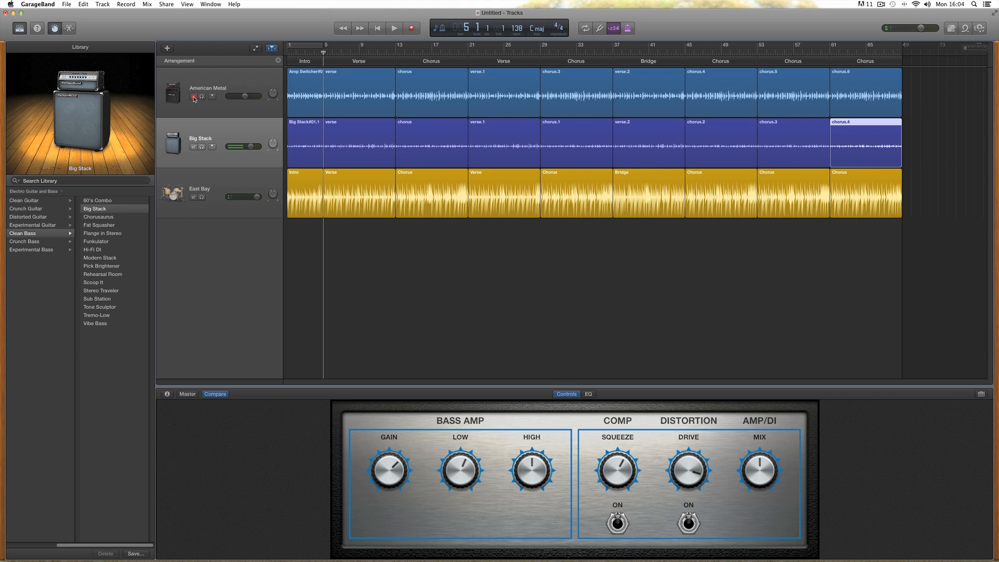
pyautogui.moveTo(246, 100); pyautogui.dragTo(243, 98)
pyautogui.moveTo(251, 147); pyautogui.dragTo(253, 147)
pyautogui.click(255, 196)
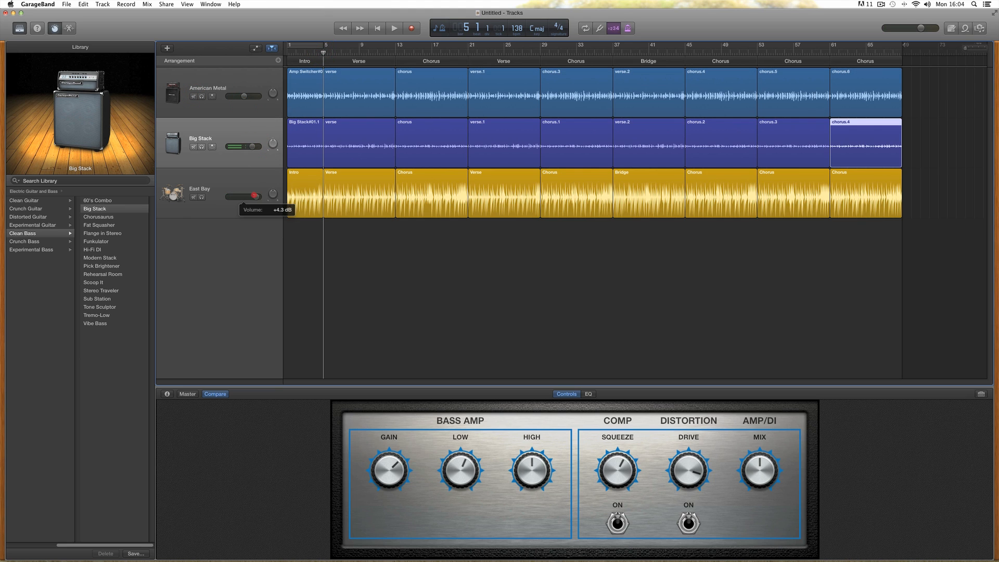
# Play the verse while muting and unmuting the bass track to compare the mix, leaving the bass unmuted.
pyautogui.press('space')
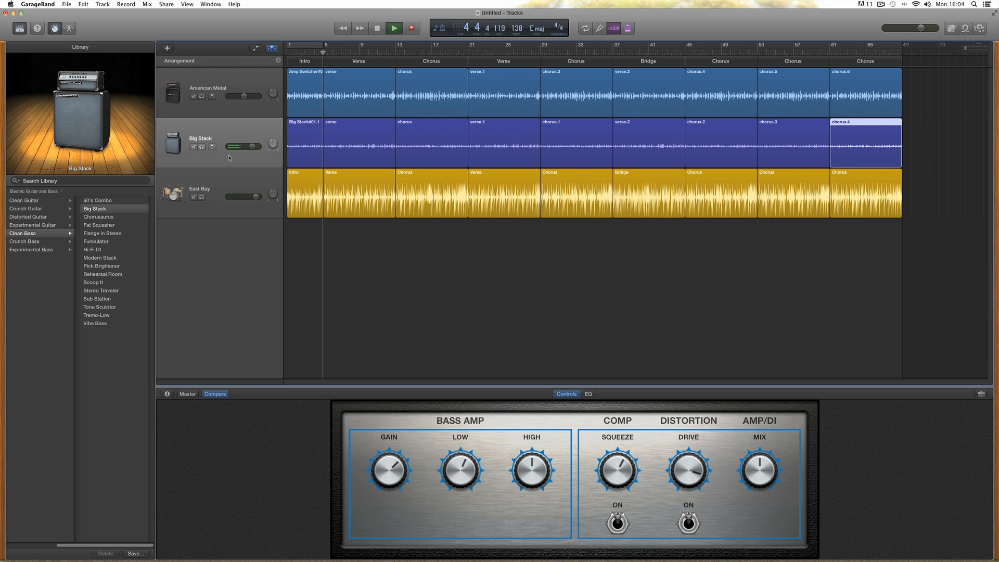
pyautogui.click(194, 147)
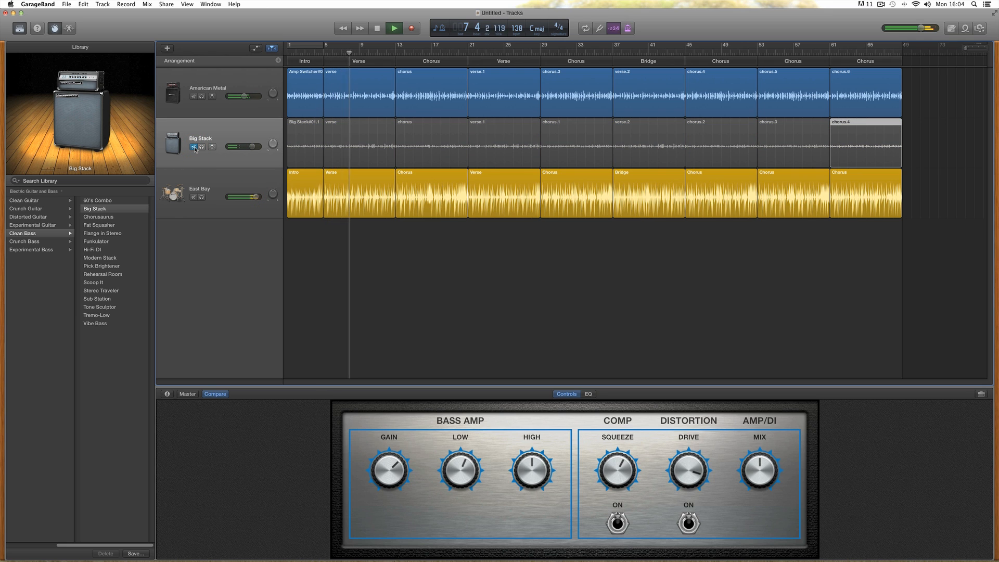
pyautogui.click(194, 148)
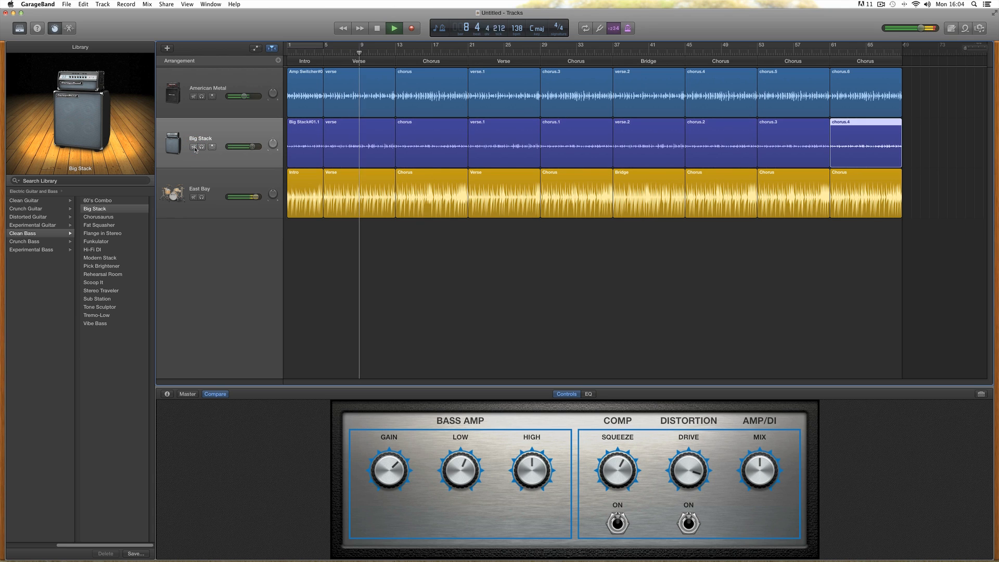
pyautogui.click(194, 148)
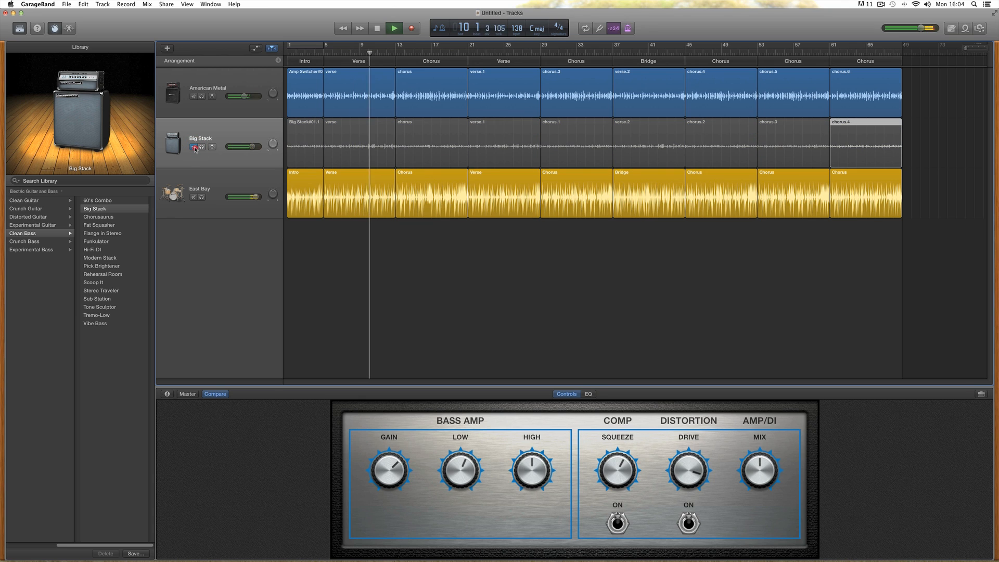
pyautogui.press('space')
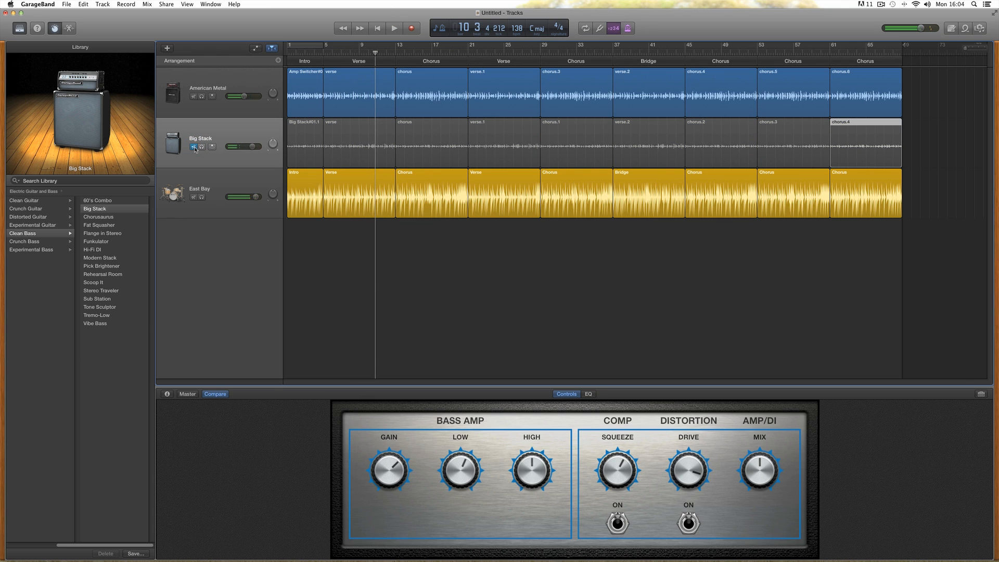
pyautogui.click(194, 147)
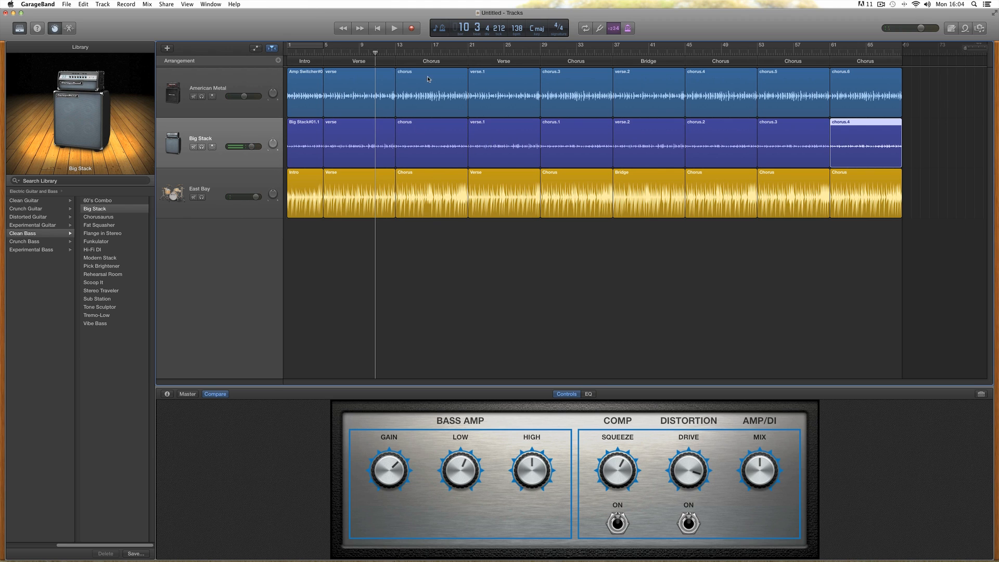
# Position the playhead at bar 37 and add a guitar audio track with the Crunch Guitar preset Amp Switcher.
pyautogui.moveTo(377, 55)
pyautogui.mouseDown()
pyautogui.moveTo(477, 57)
pyautogui.moveTo(613, 92)
pyautogui.mouseUp()
pyautogui.click(622, 61)
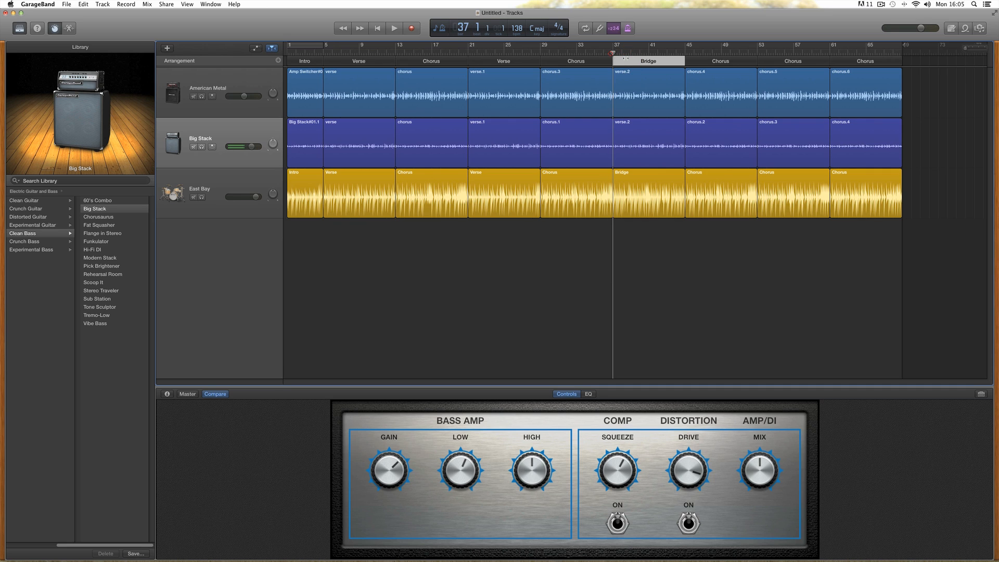
pyautogui.click(167, 49)
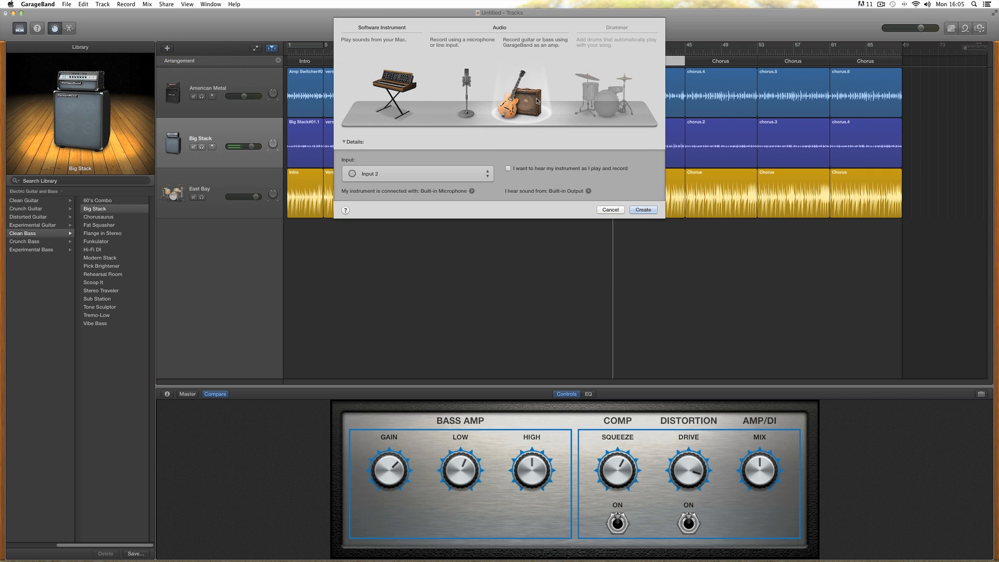
pyautogui.click(644, 209)
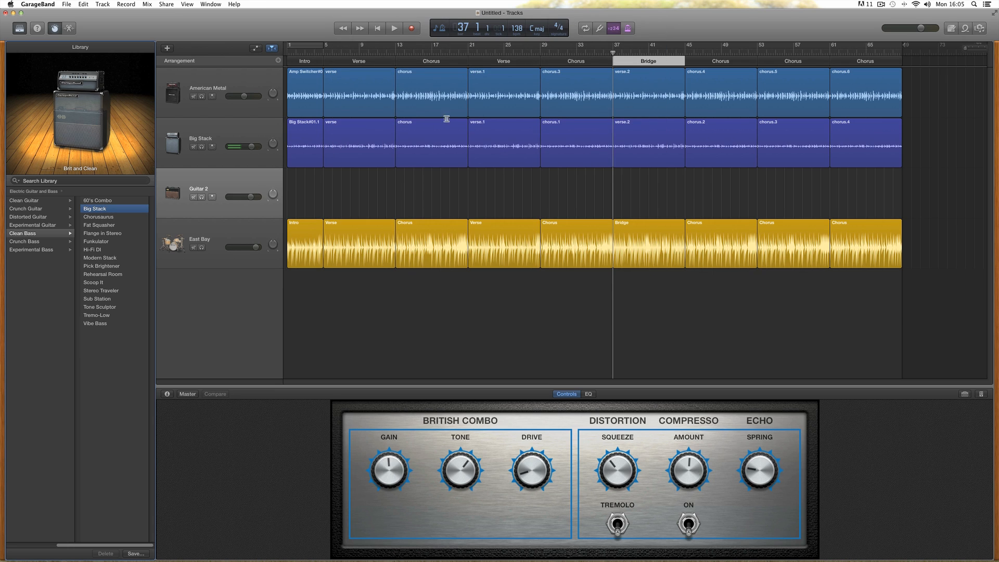
pyautogui.click(30, 210)
pyautogui.click(102, 202)
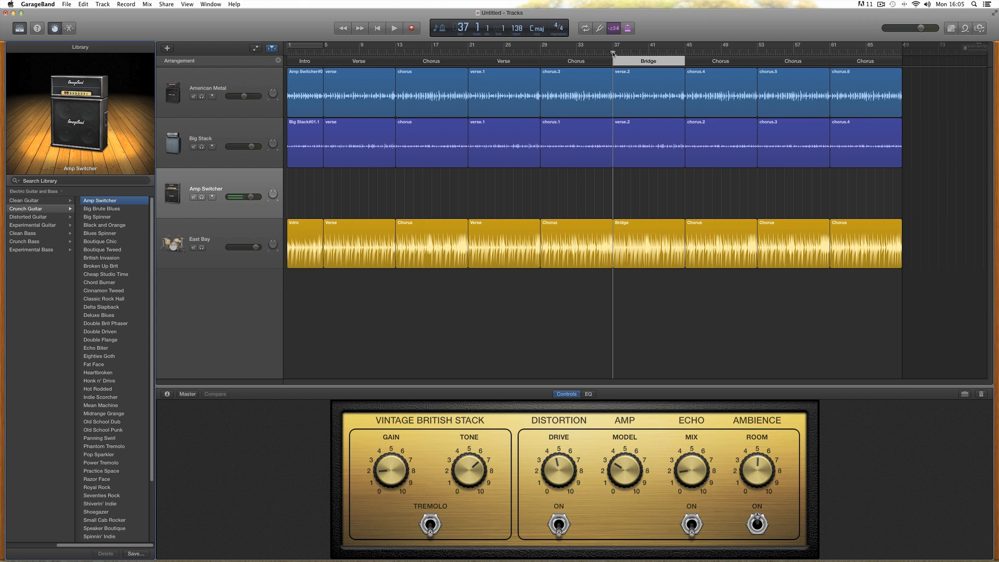
# Record a guitar part over the bridge from bar 37 on the Amp Switcher track, and disarm the track.
pyautogui.moveTo(612, 53)
pyautogui.mouseDown()
pyautogui.moveTo(583, 52)
pyautogui.moveTo(612, 54)
pyautogui.mouseUp()
pyautogui.keyDown('alt'); pyautogui.click(233, 198); pyautogui.keyUp('alt')
pyautogui.click(412, 30)
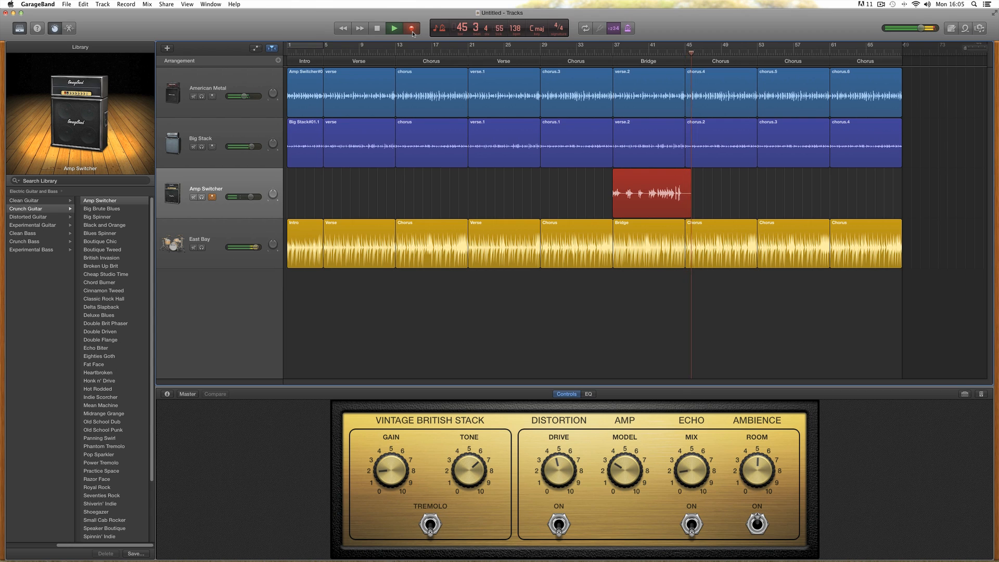
pyautogui.click(412, 29)
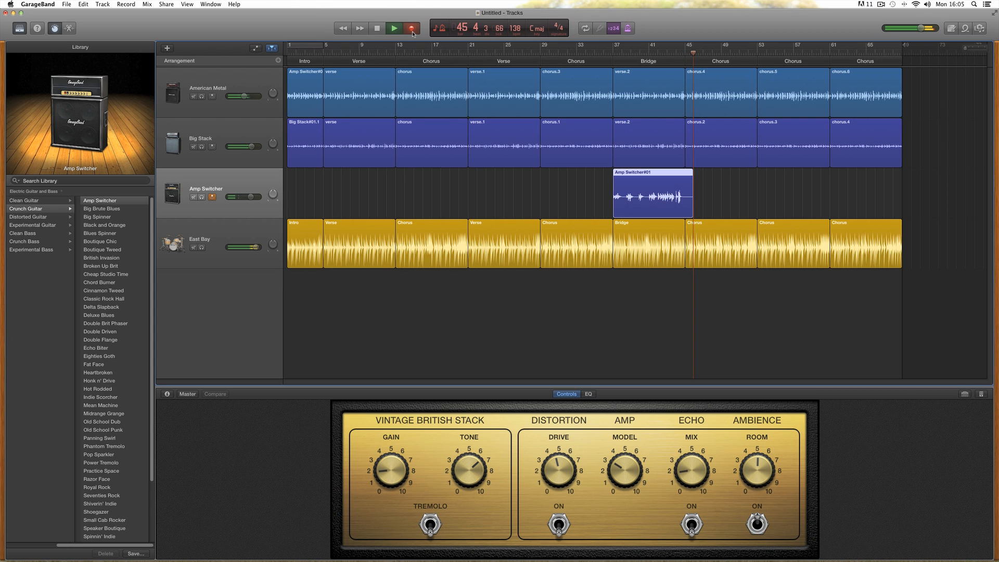
pyautogui.click(212, 197)
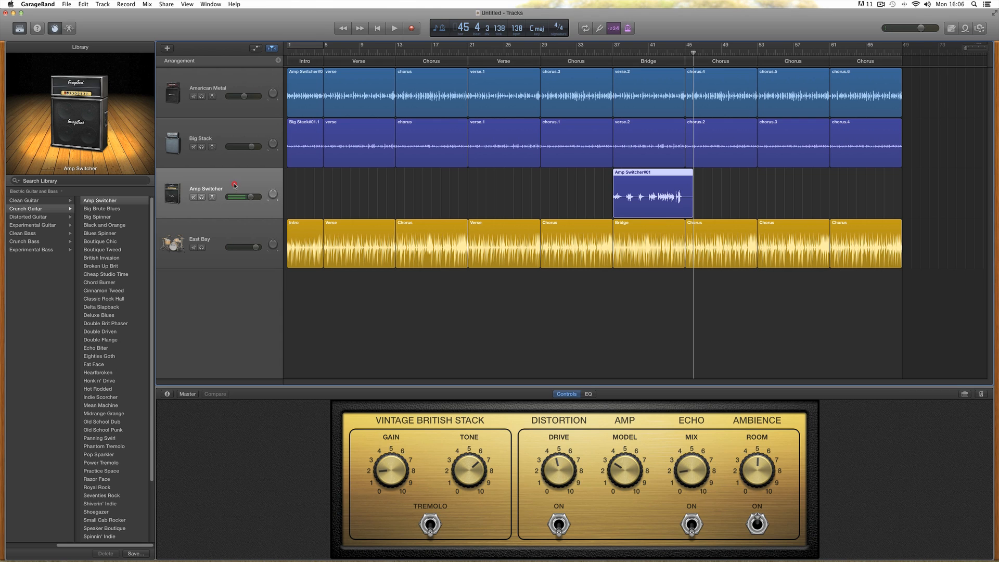
# Apply the Distorted Guitar preset Big Hair Harmonics to the bridge guitar track and lower its volume while playing from bar 36.
pyautogui.click(30, 218)
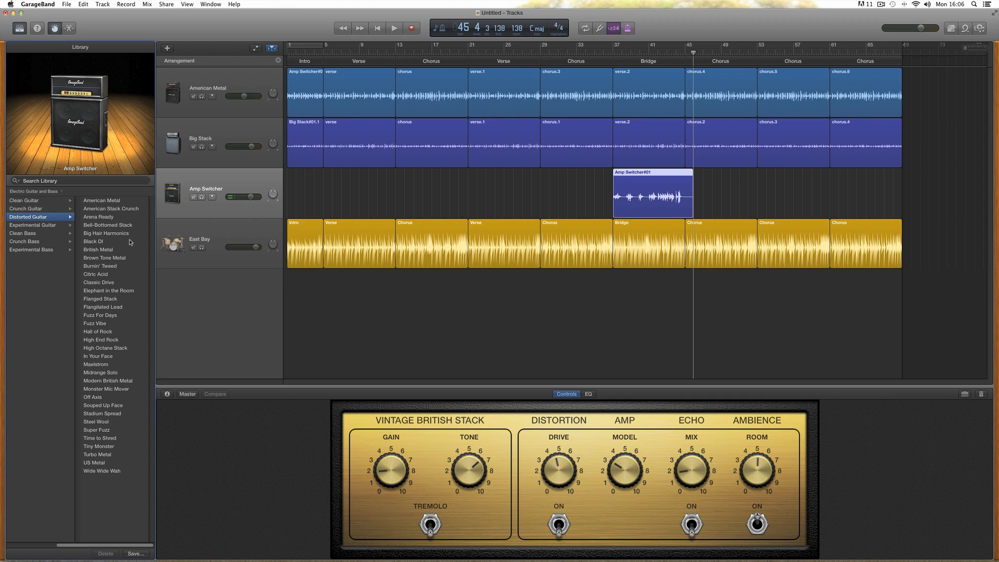
pyautogui.click(106, 233)
pyautogui.click(604, 53)
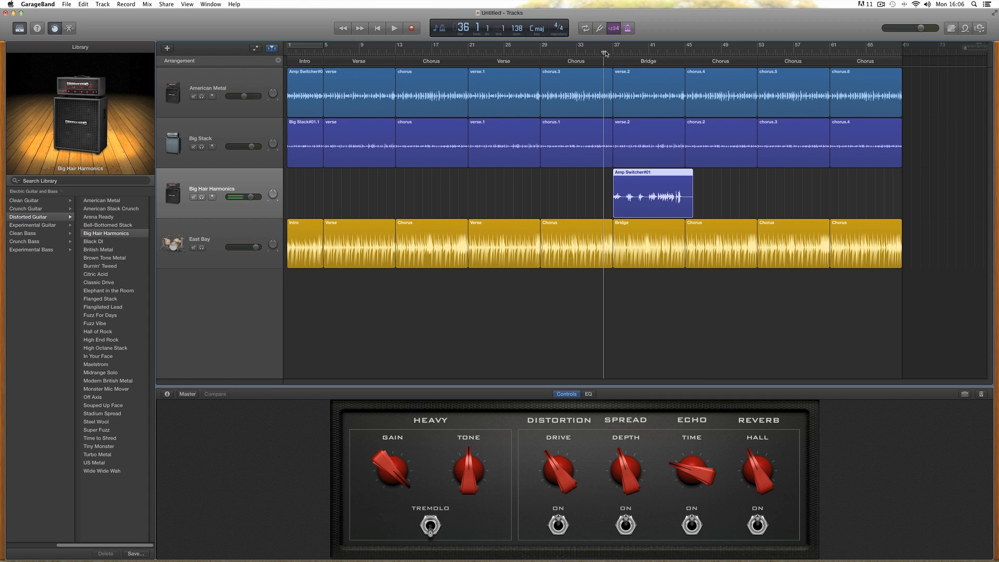
pyautogui.press('space')
pyautogui.moveTo(250, 197); pyautogui.dragTo(242, 199)
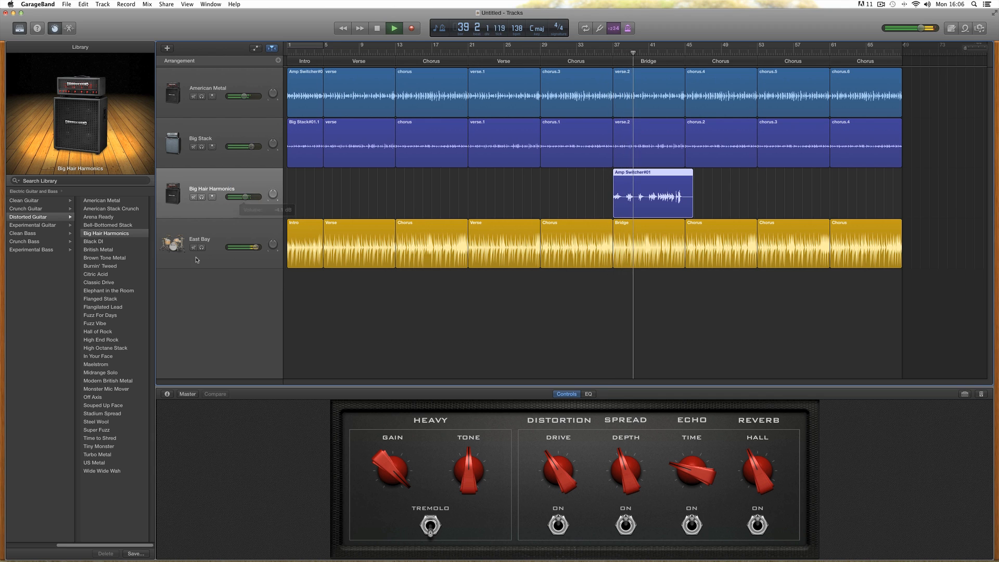
pyautogui.press('space')
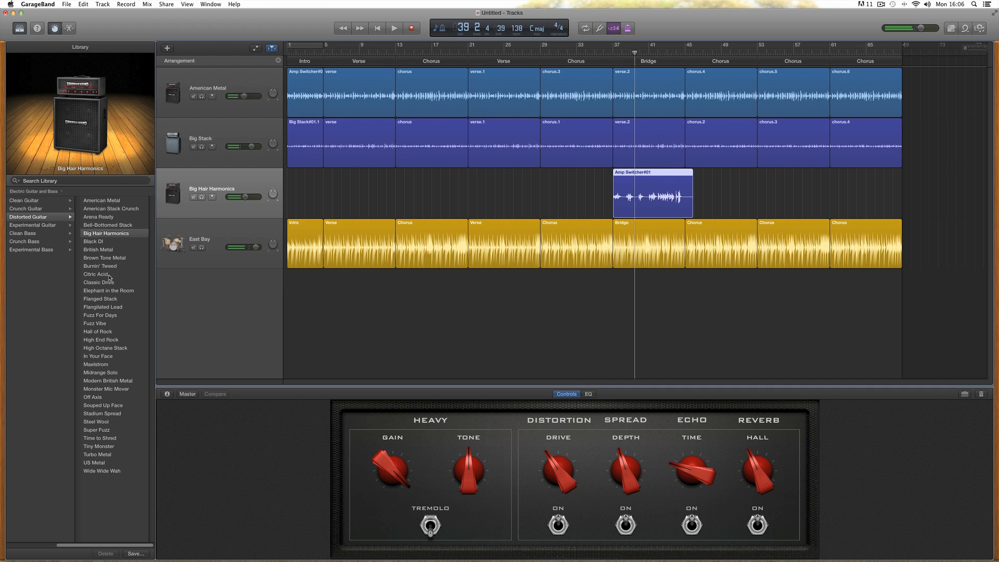
# Audition the Citric Acid preset on the bridge guitar track and adjust its delay mix during playback.
pyautogui.click(106, 276)
pyautogui.press('space')
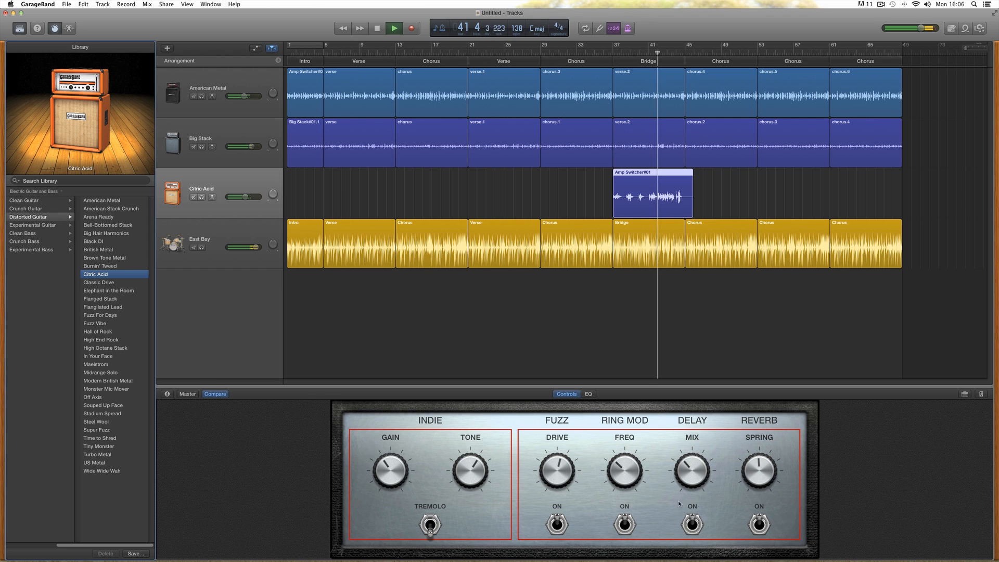
pyautogui.moveTo(689, 467); pyautogui.dragTo(686, 502)
pyautogui.press('space')
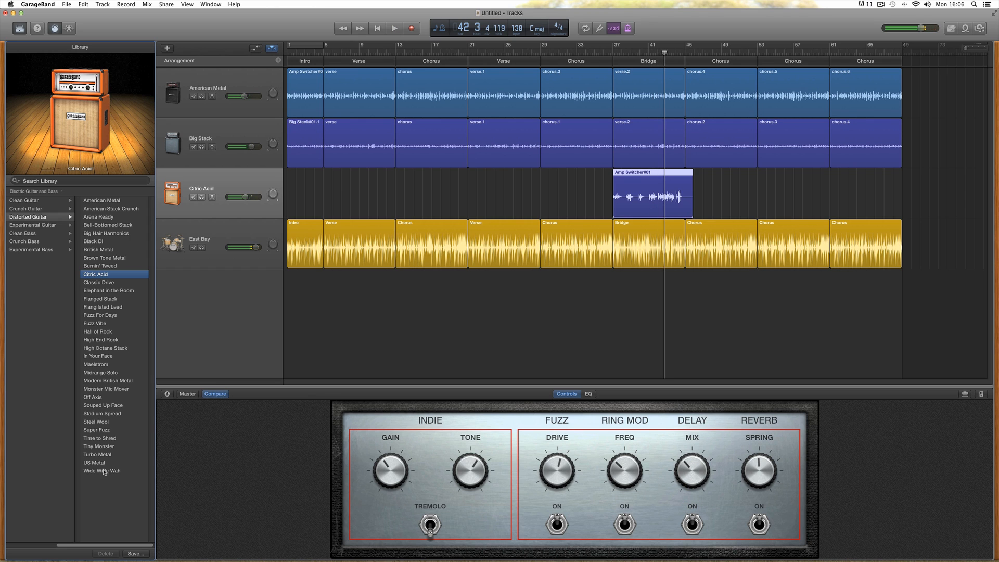
# Switch the bridge guitar track to the Wide Wide Wah preset and play it from the start of the bridge.
pyautogui.click(104, 471)
pyautogui.click(561, 197)
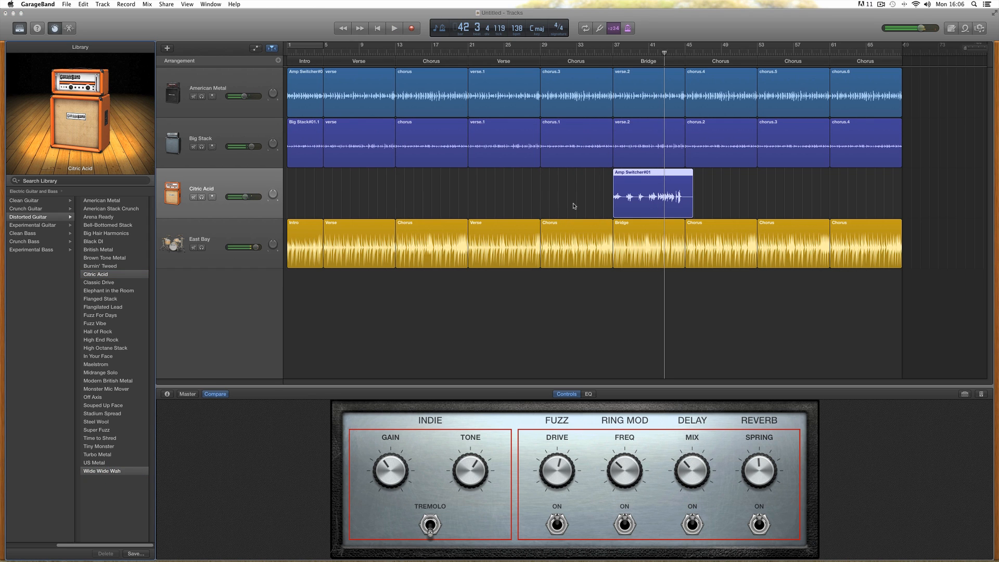
pyautogui.click(611, 52)
pyautogui.press('space')
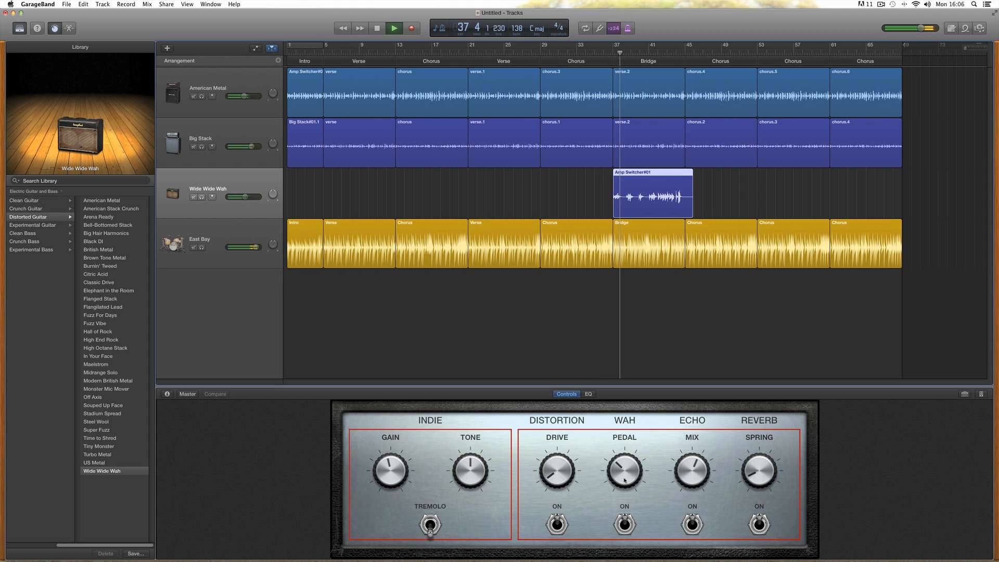
# Raise the wah pedal slightly and lower the echo mix on the bridge guitar track during playback, and stop playback.
pyautogui.moveTo(625, 480); pyautogui.dragTo(626, 472)
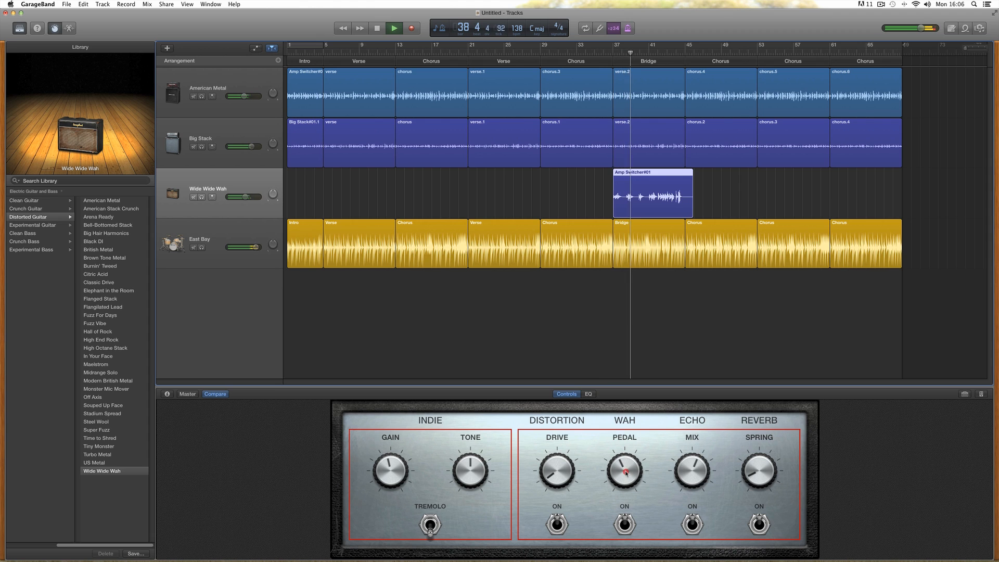
pyautogui.moveTo(690, 472); pyautogui.dragTo(684, 504)
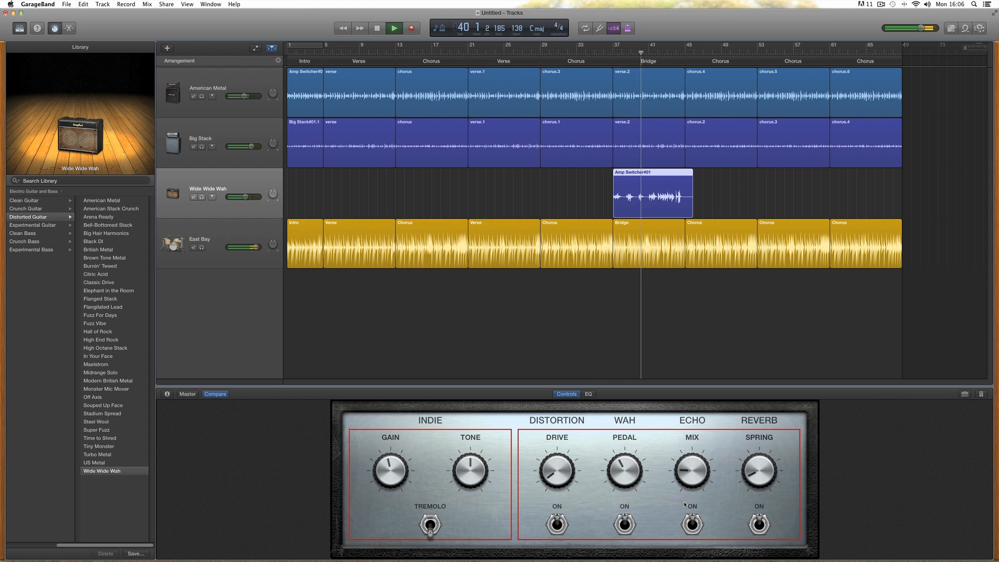
pyautogui.press('space')
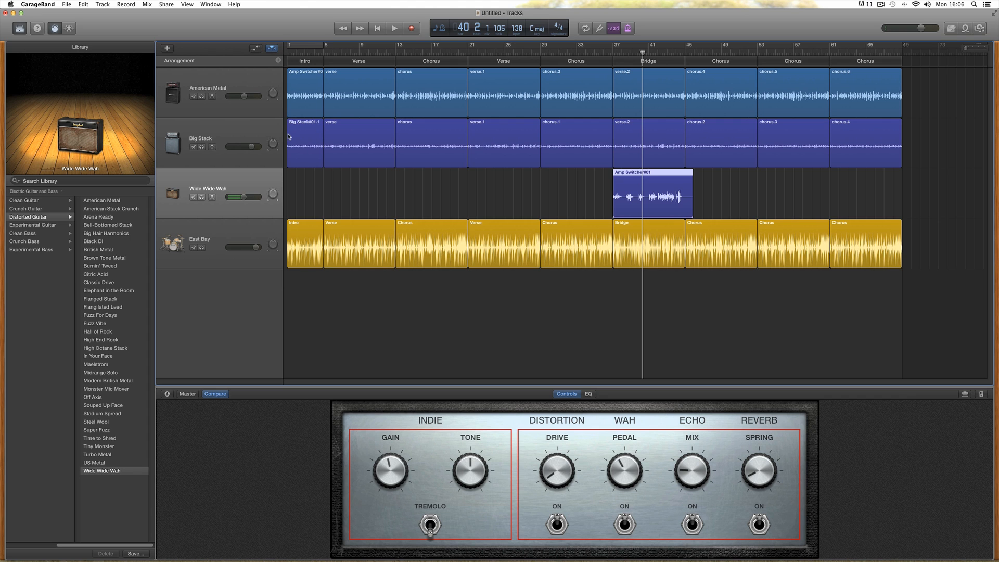
# Add a microphone audio track at the top of the track list and apply the Classic Vocal preset to it.
pyautogui.click(167, 48)
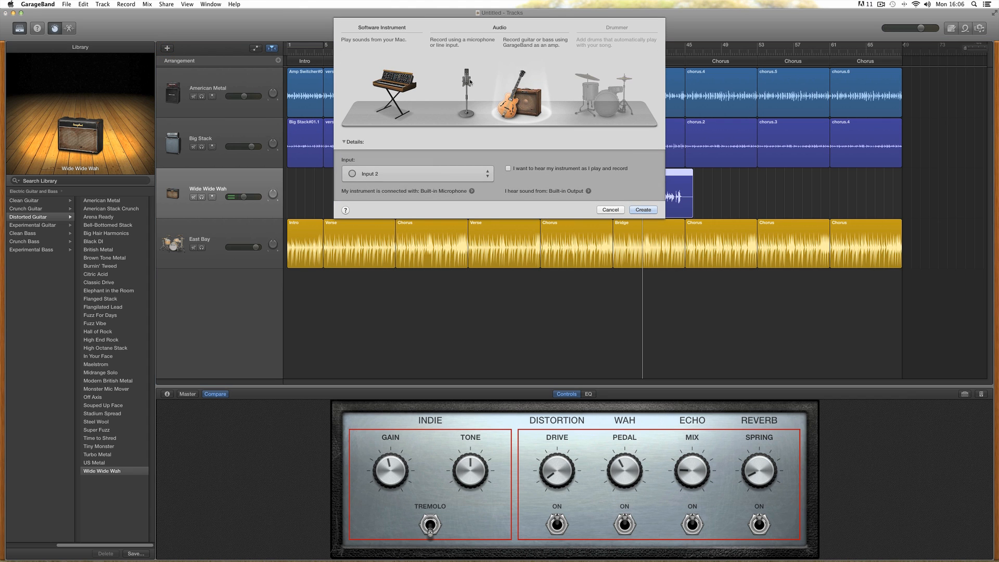
pyautogui.click(469, 82)
pyautogui.press('Return')
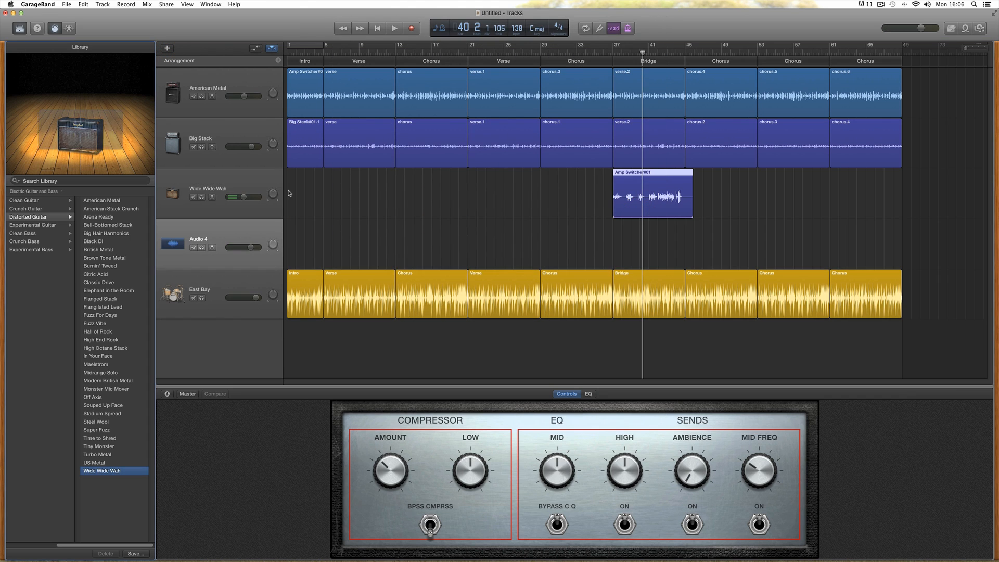
pyautogui.moveTo(221, 230); pyautogui.dragTo(232, 82)
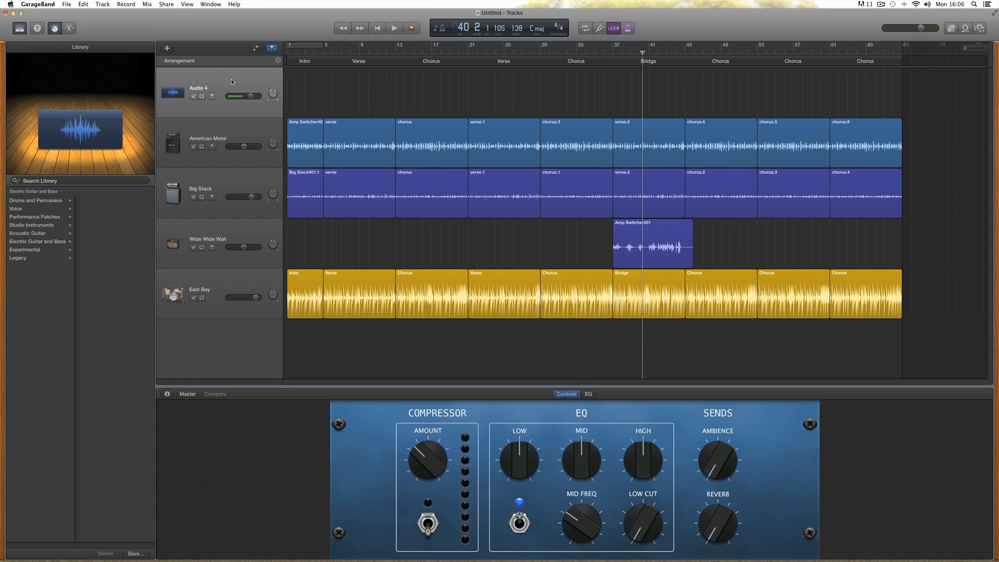
pyautogui.click(17, 209)
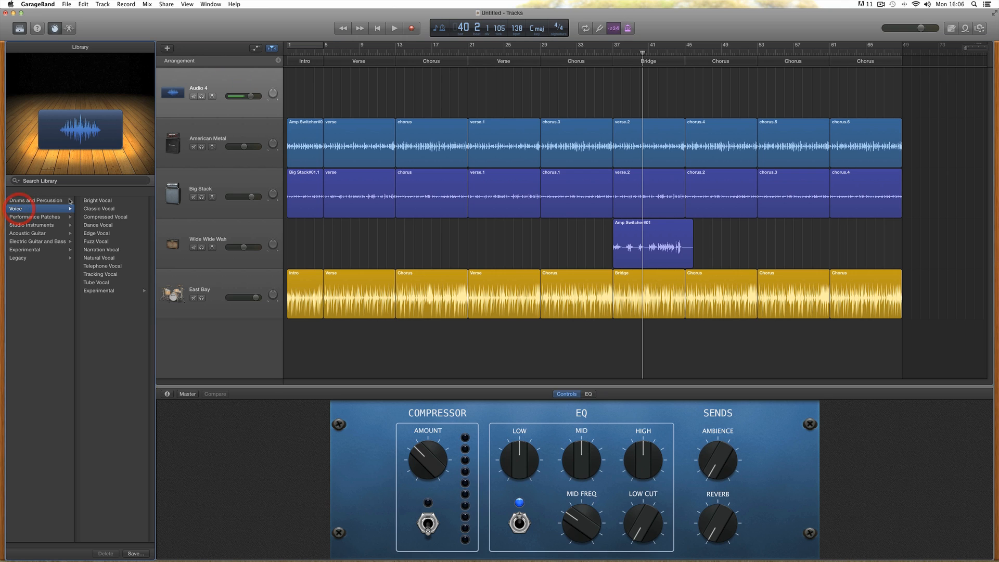
pyautogui.click(93, 209)
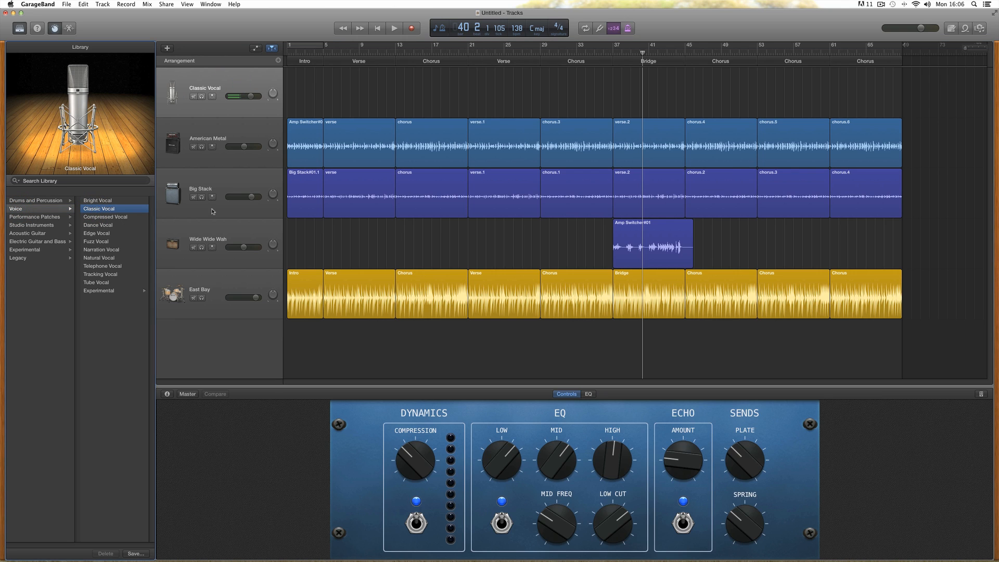
# Arm the Classic Vocal track and record a vocal take from the start of the song to bar 69.
pyautogui.click(379, 28)
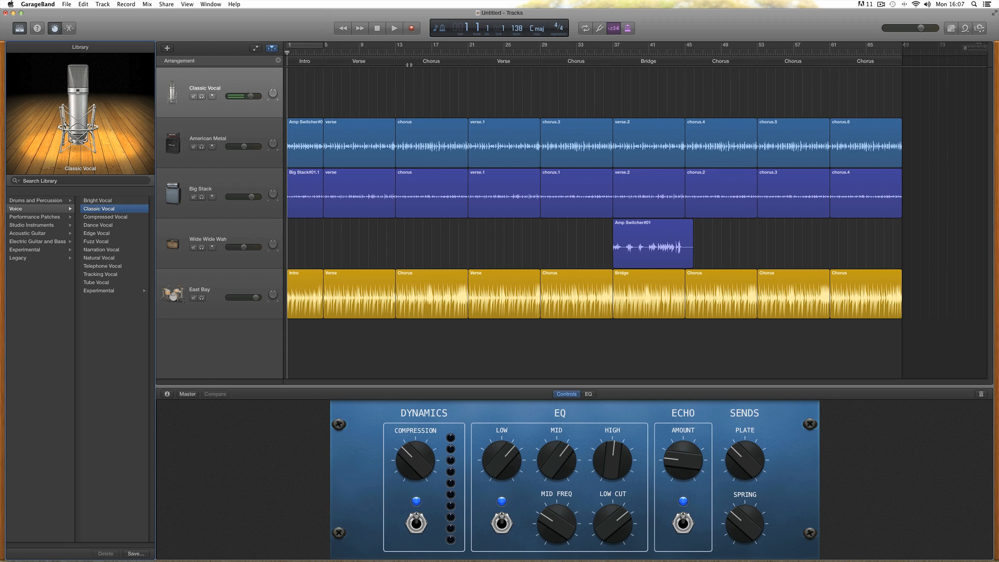
pyautogui.click(250, 97)
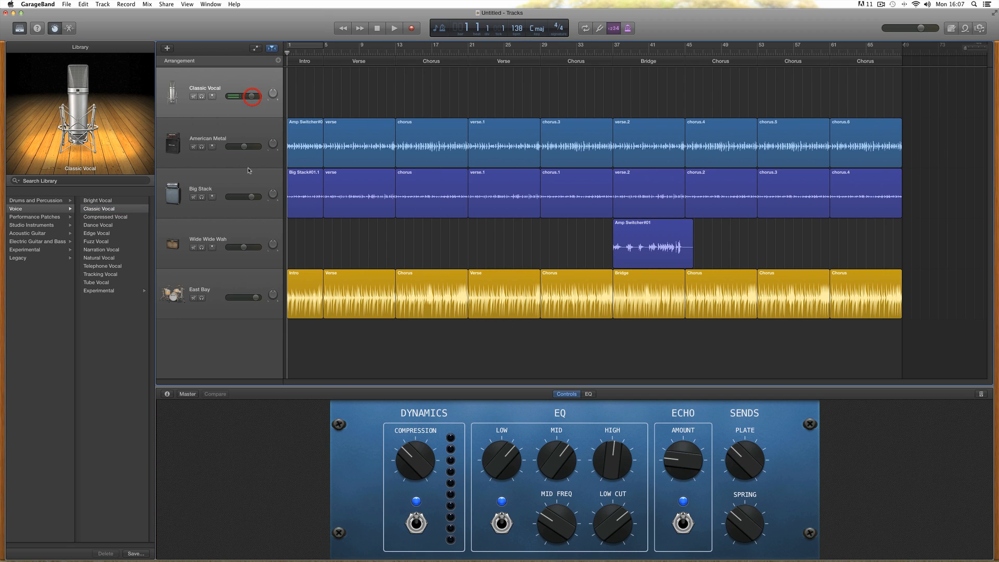
pyautogui.click(243, 147)
pyautogui.moveTo(287, 54)
pyautogui.mouseDown()
pyautogui.moveTo(443, 68)
pyautogui.moveTo(284, 62)
pyautogui.mouseUp()
pyautogui.click(212, 97)
pyautogui.moveTo(234, 97); pyautogui.dragTo(251, 97)
pyautogui.click(409, 29)
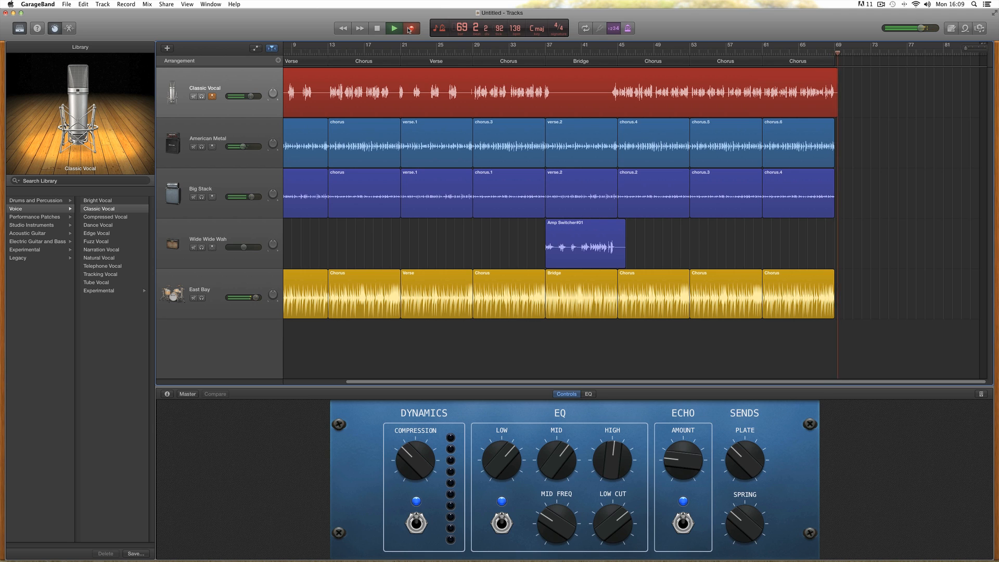
pyautogui.click(409, 29)
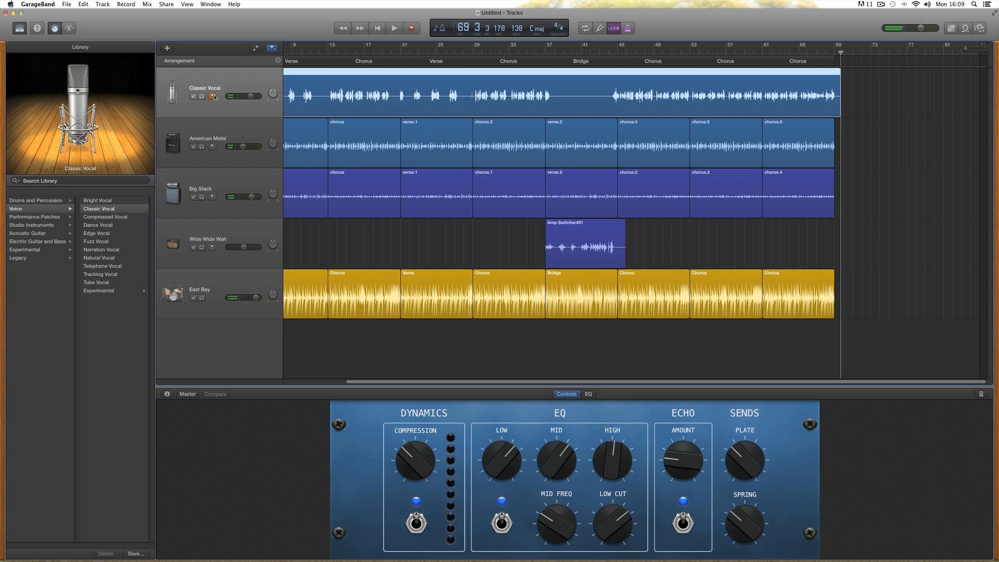
# Trim the end of the vocal region to line up with the end of the other tracks, and return to the song start.
pyautogui.moveTo(840, 53); pyautogui.dragTo(857, 53)
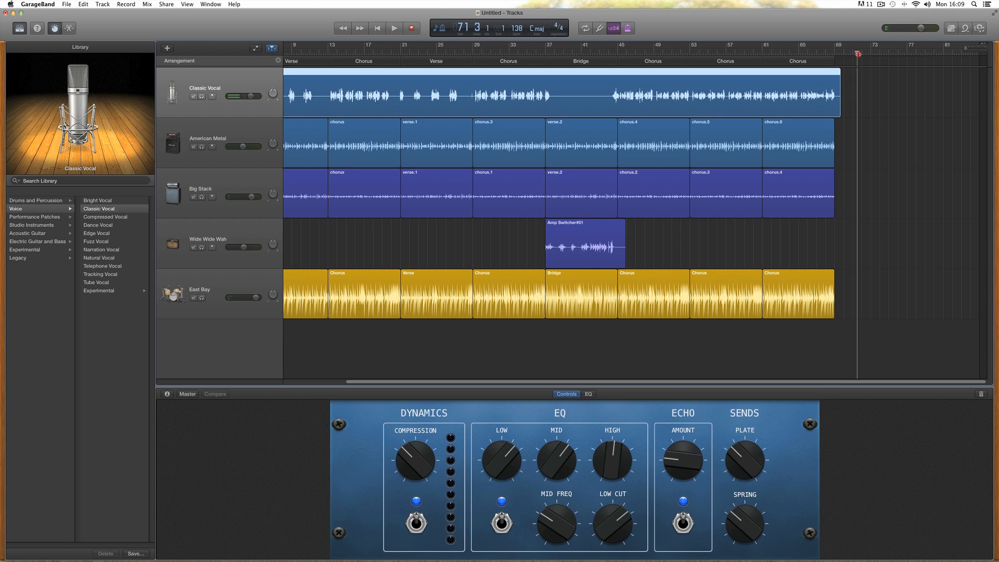
pyautogui.moveTo(838, 112); pyautogui.dragTo(834, 113)
pyautogui.click(377, 29)
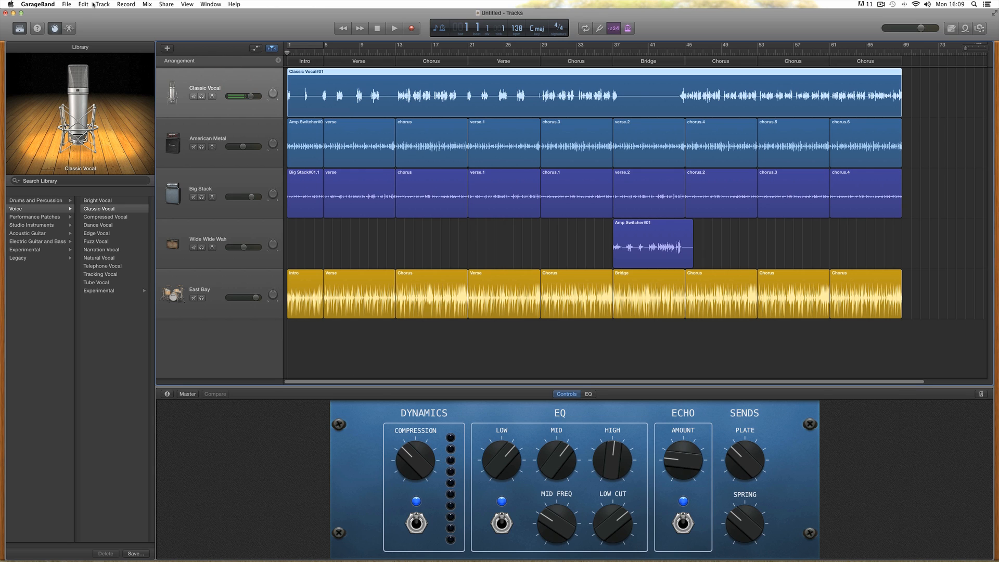
# Raise the vocal track's compression past its middle position while playing from just before the first chorus.
pyautogui.click(55, 28)
pyautogui.click(55, 28)
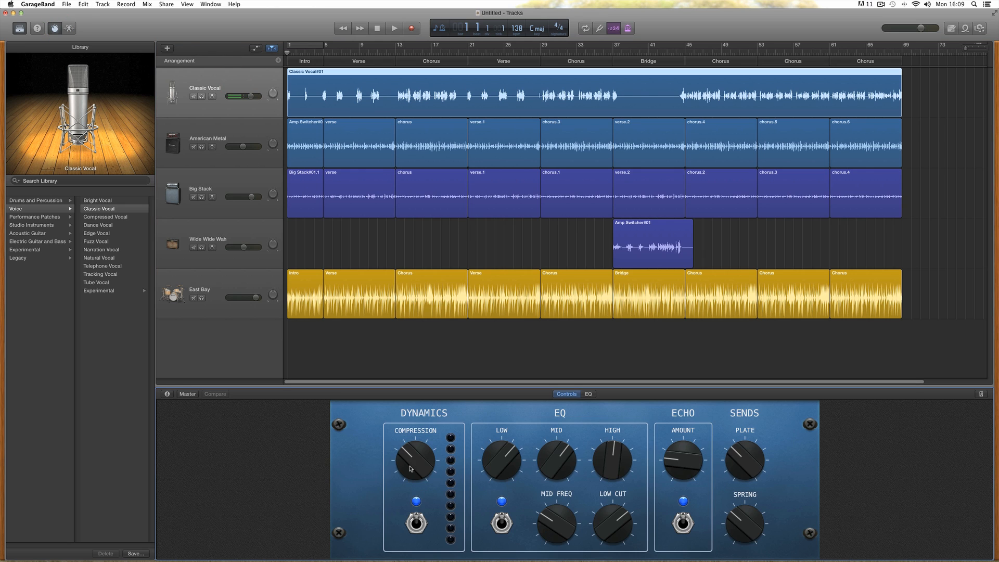
pyautogui.moveTo(409, 468); pyautogui.dragTo(410, 445)
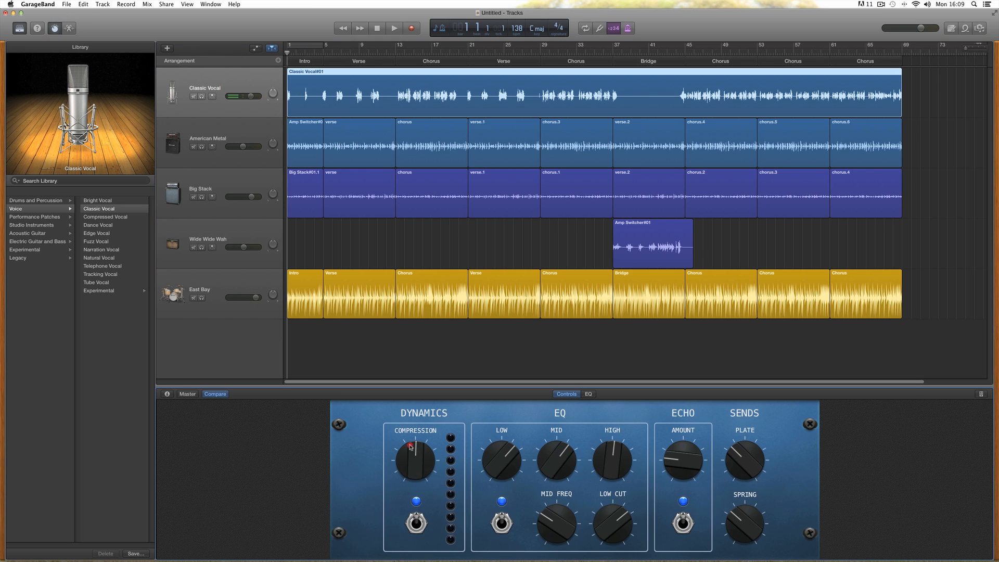
pyautogui.click(395, 52)
pyautogui.press('space')
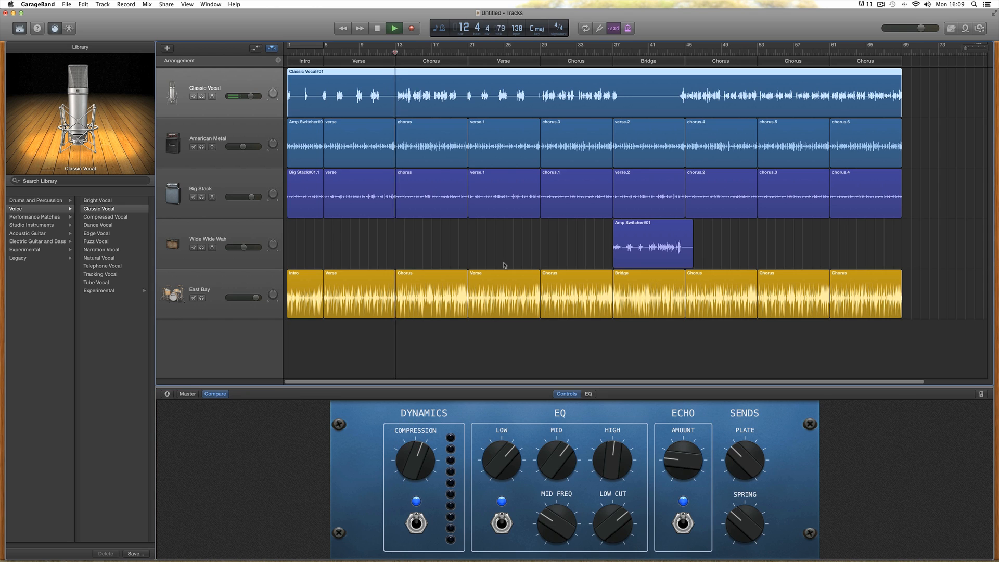
pyautogui.click(412, 452)
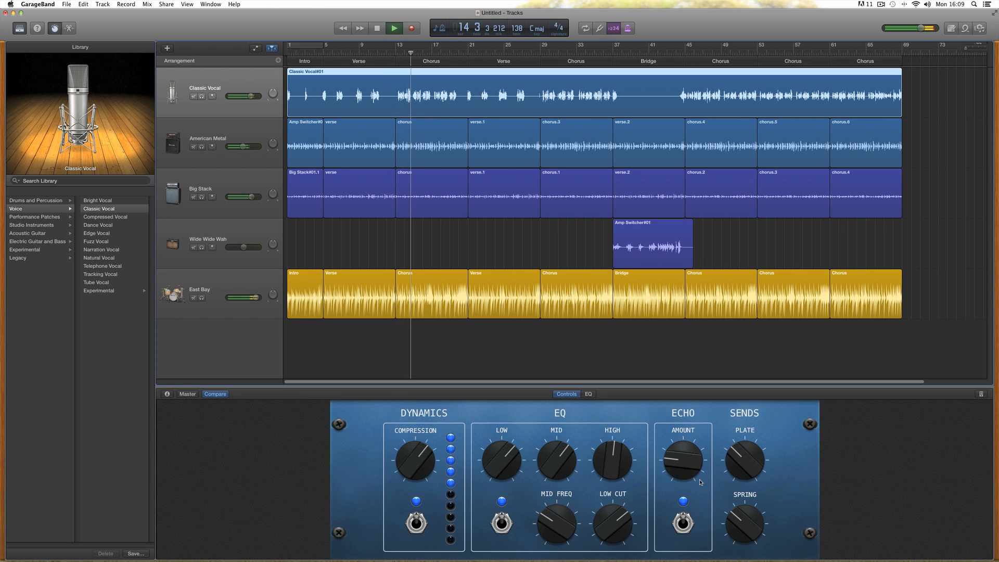
# Lower the vocal's plate and spring sends and raise its echo amount slightly, and resume playback.
pyautogui.moveTo(746, 522); pyautogui.dragTo(743, 559)
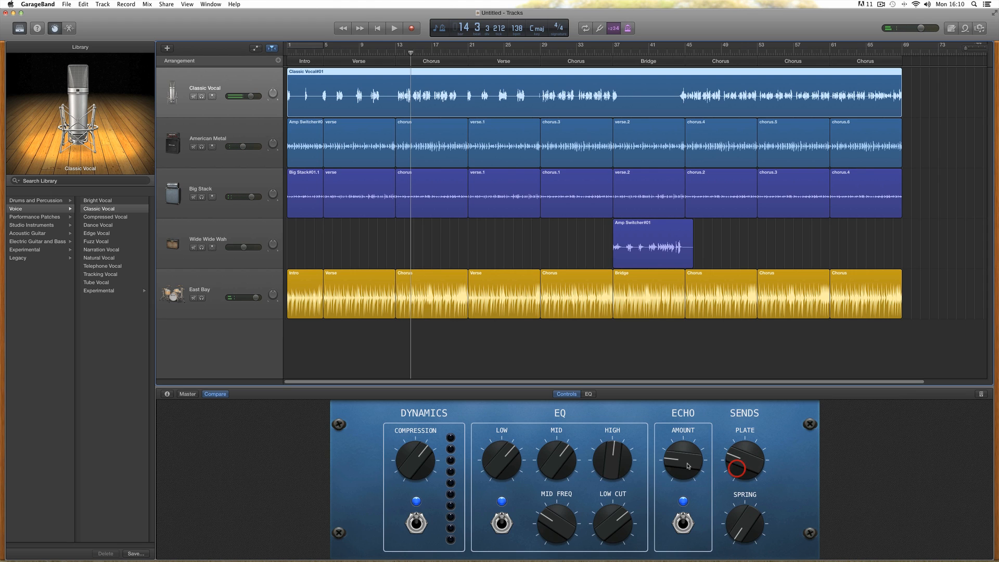
pyautogui.moveTo(688, 466); pyautogui.dragTo(687, 454)
pyautogui.press('space')
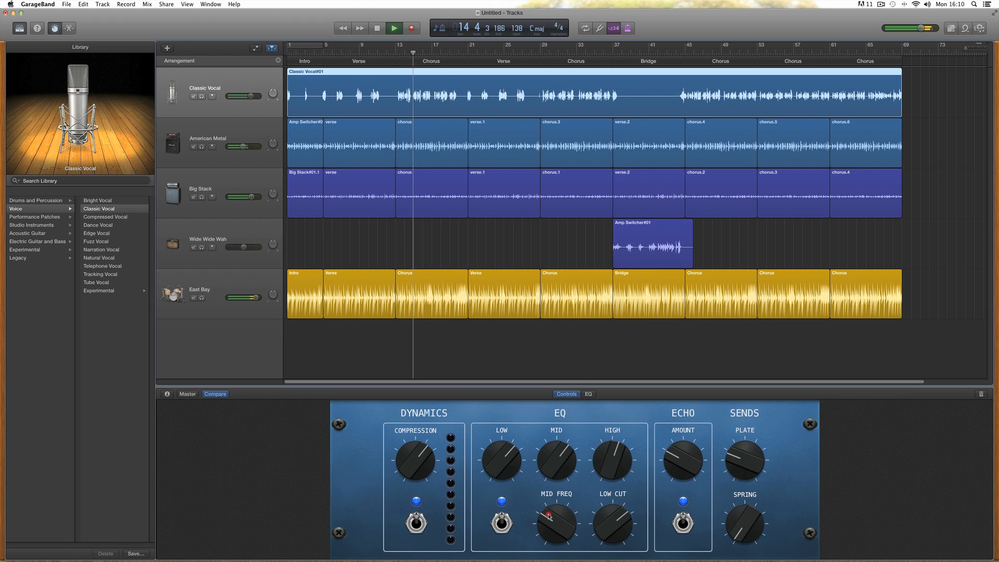
# Boost the vocal's low EQ, reduce its low cut and lower its plate send further during playback.
pyautogui.click(550, 509)
pyautogui.moveTo(550, 509); pyautogui.dragTo(547, 514)
pyautogui.moveTo(507, 465); pyautogui.dragTo(508, 454)
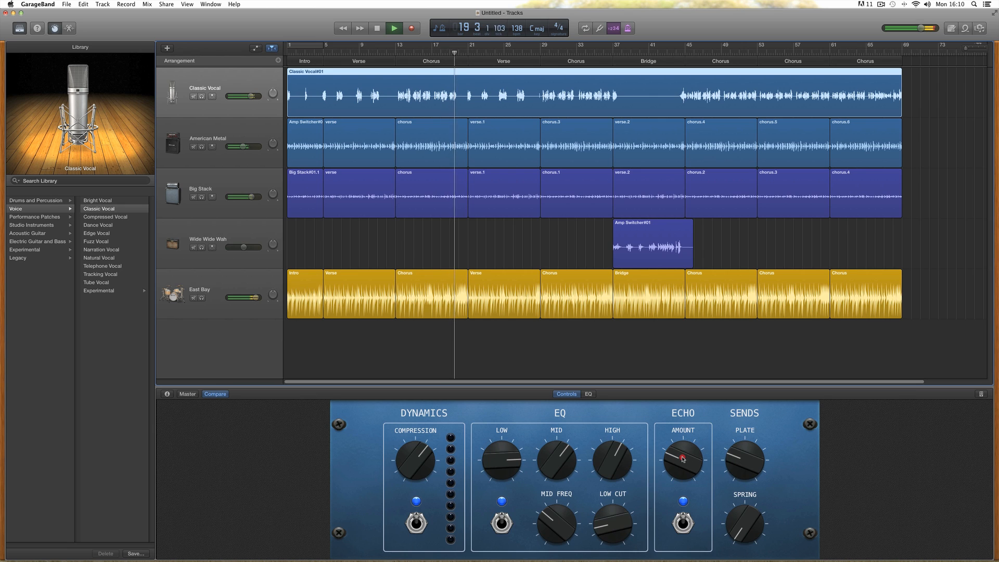
pyautogui.moveTo(739, 460); pyautogui.dragTo(735, 472)
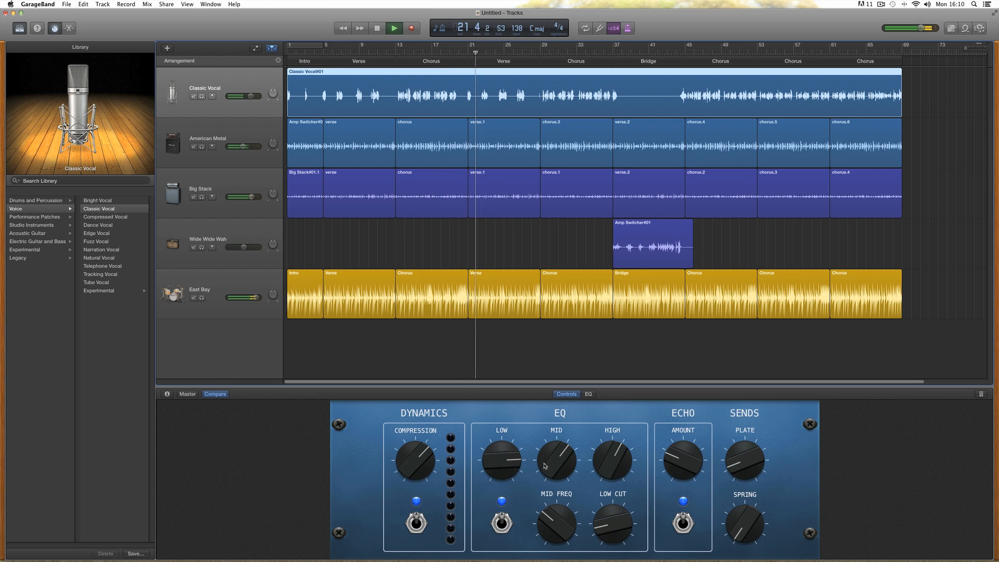
pyautogui.press('space')
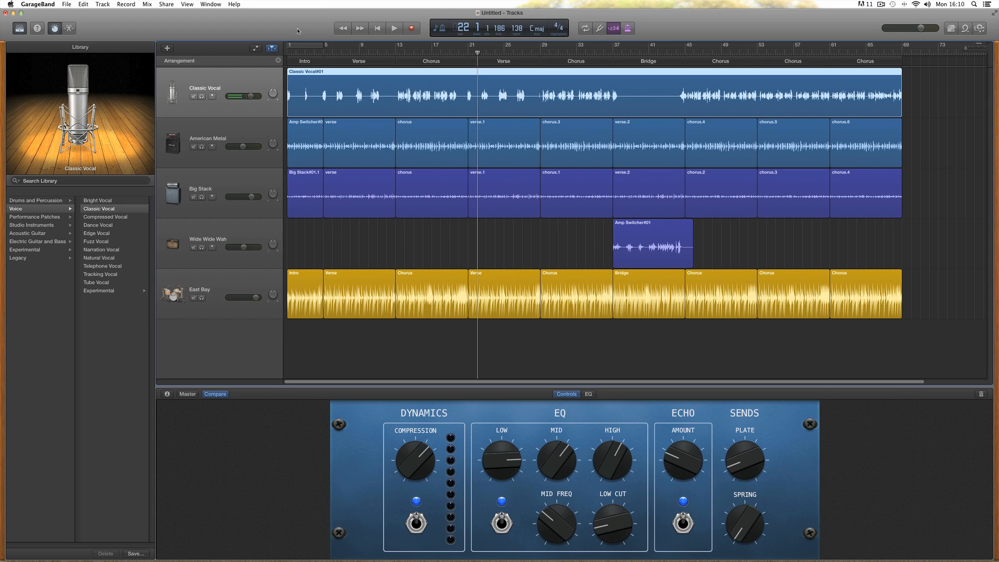
# Save the project as iggy-20 in the GarageBand folder.
pyautogui.click(68, 6)
pyautogui.click(75, 58)
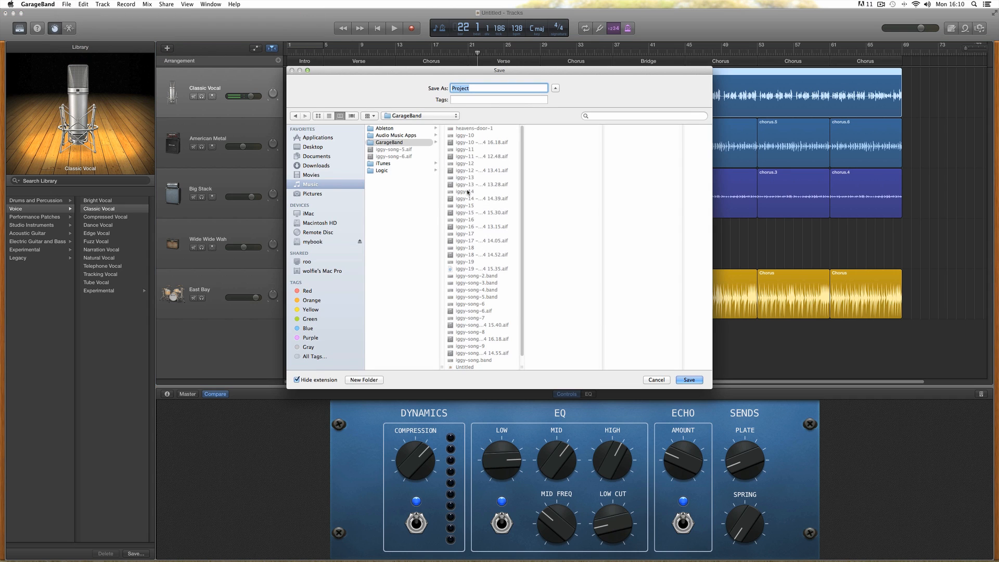
pyautogui.write('iggy-20')
pyautogui.click(692, 382)
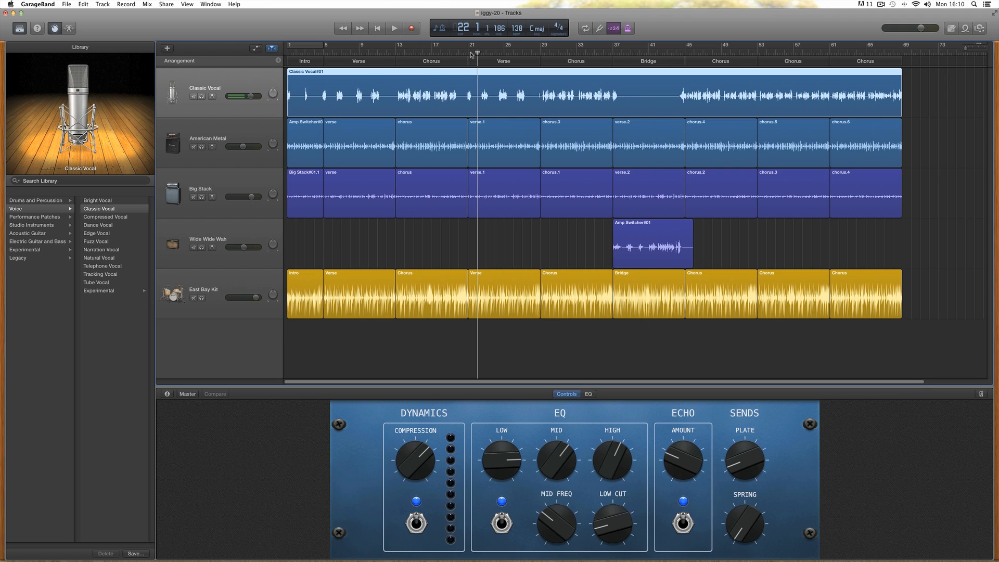
# Mute the Classic Vocal track and select the East Bay Kit drum track, leaving its mix controls shown.
pyautogui.press('Return')
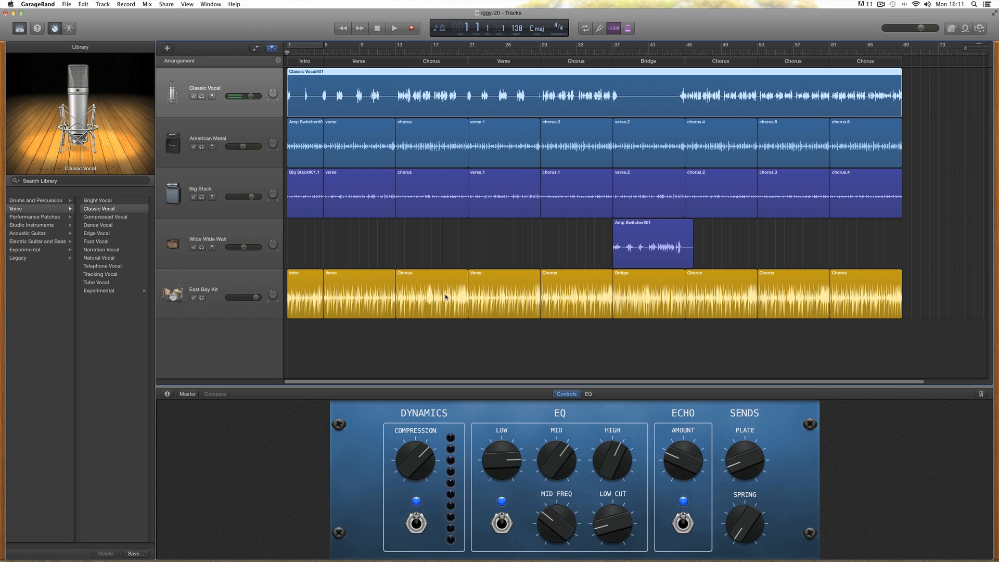
pyautogui.click(269, 282)
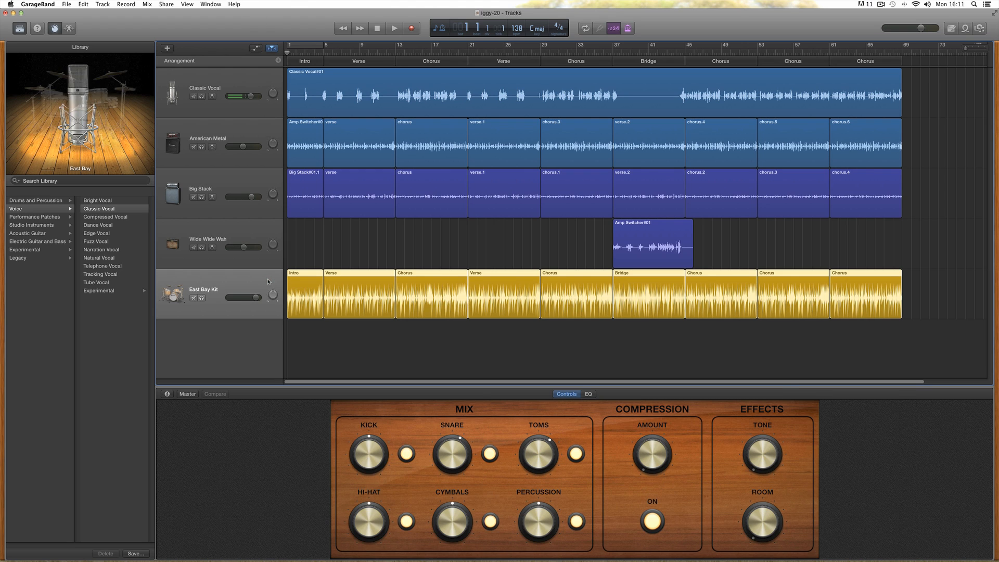
pyautogui.click(194, 96)
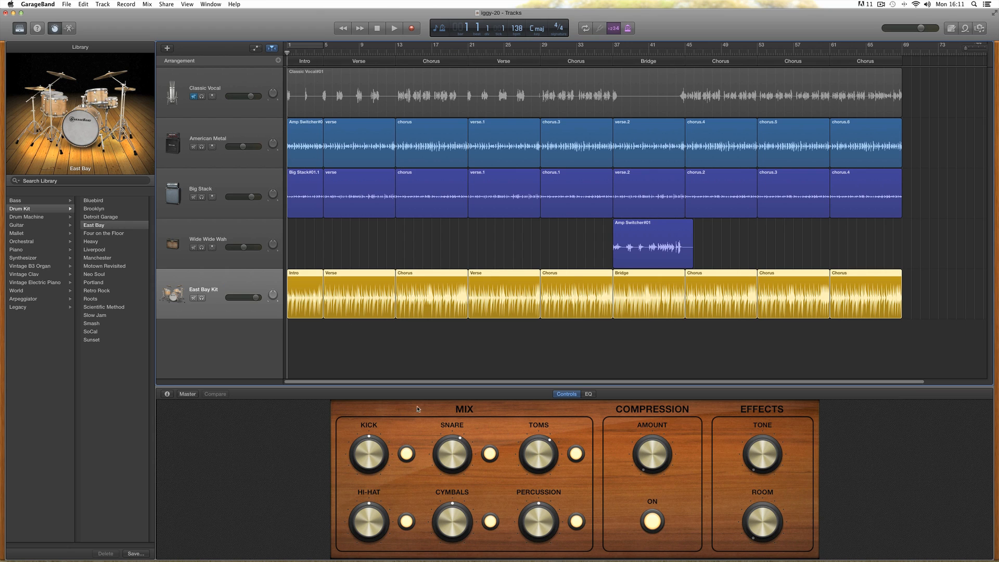
pyautogui.click(72, 33)
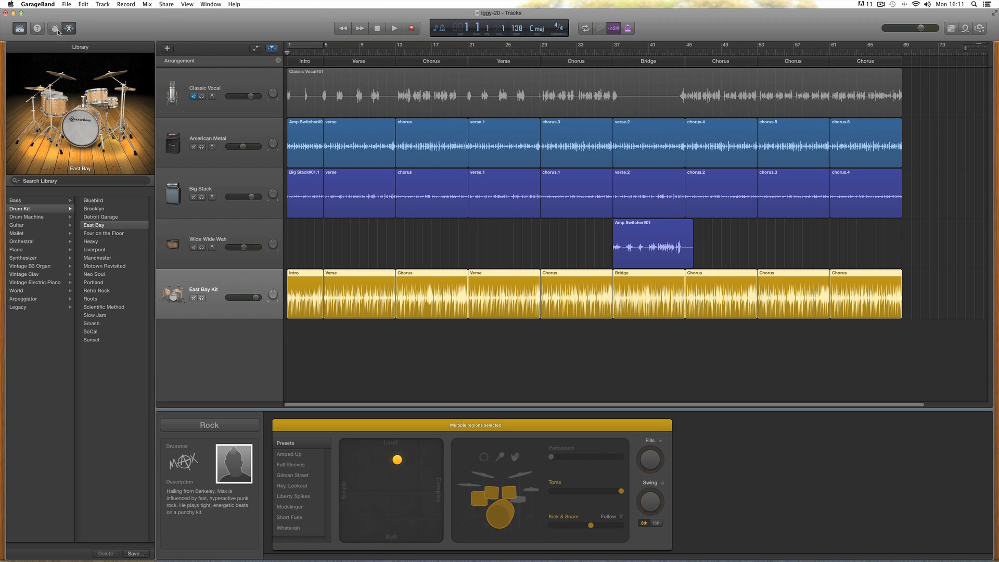
pyautogui.click(55, 28)
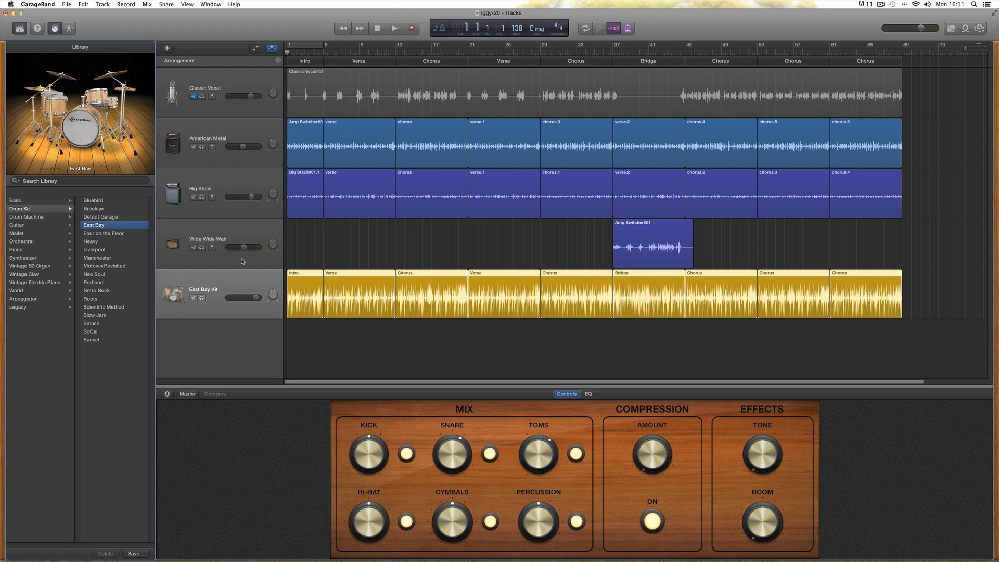
# Start playback from bar 5 and audition the Smash, SoCal and Sunset kits on the drum track.
pyautogui.click(322, 53)
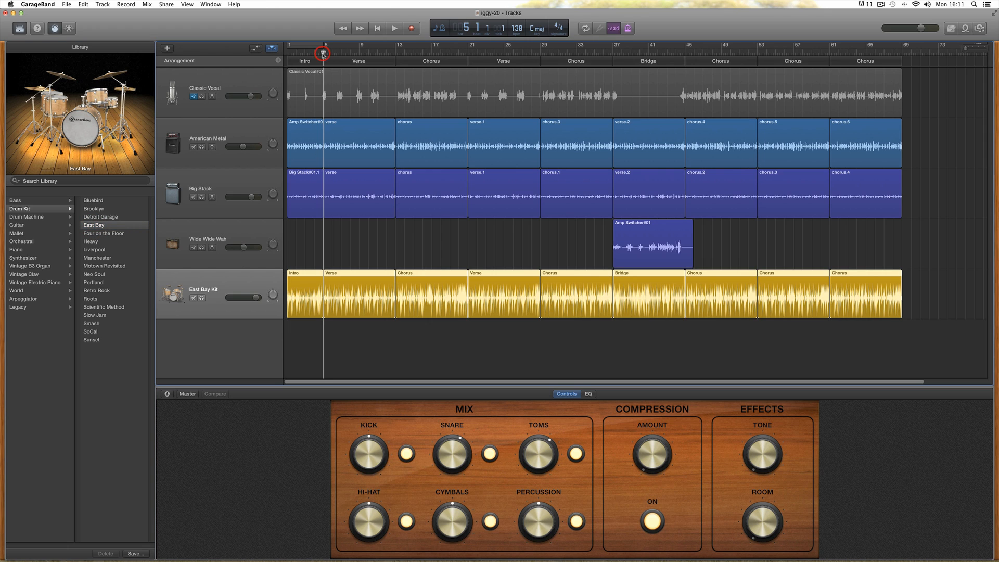
pyautogui.press('space')
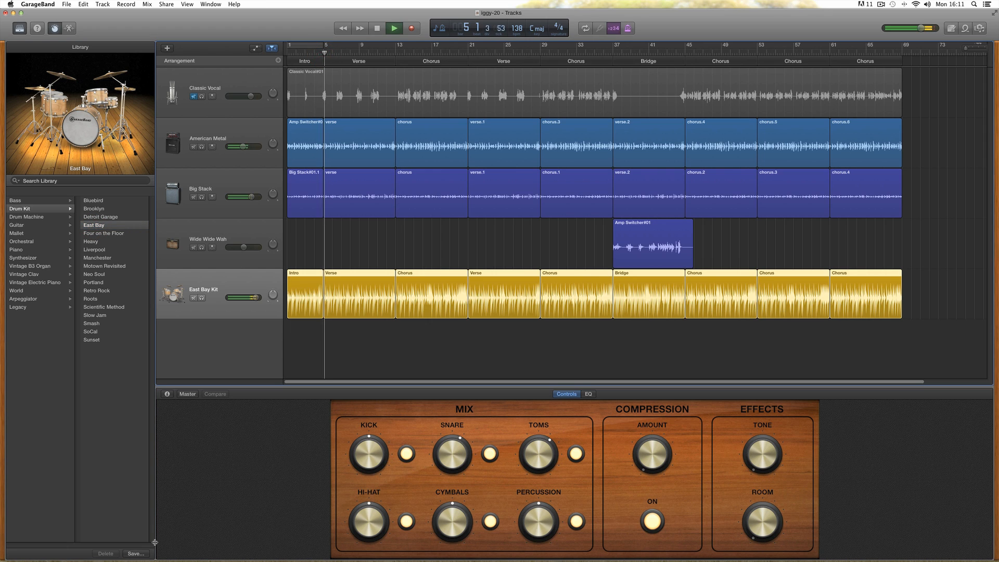
pyautogui.click(95, 324)
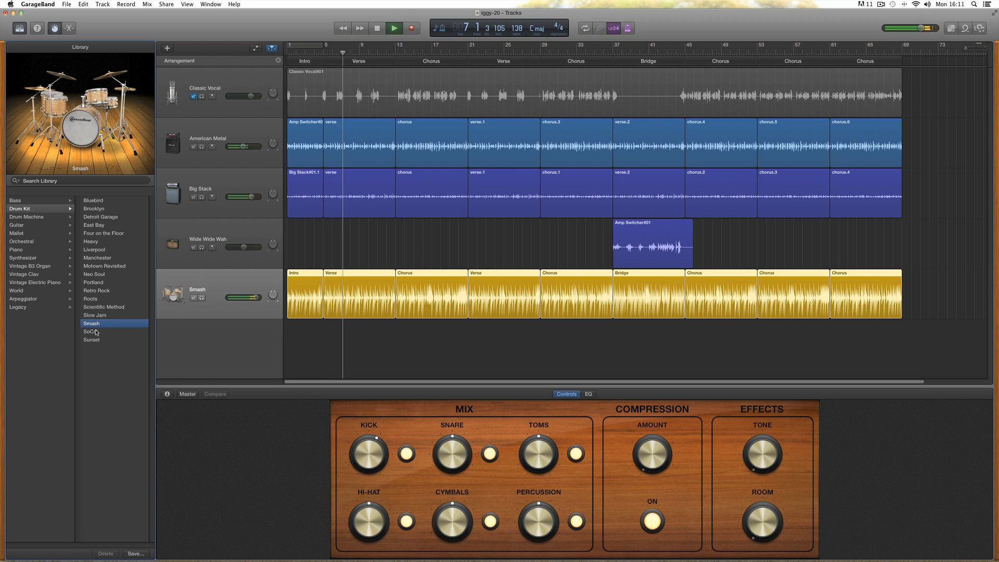
pyautogui.click(96, 332)
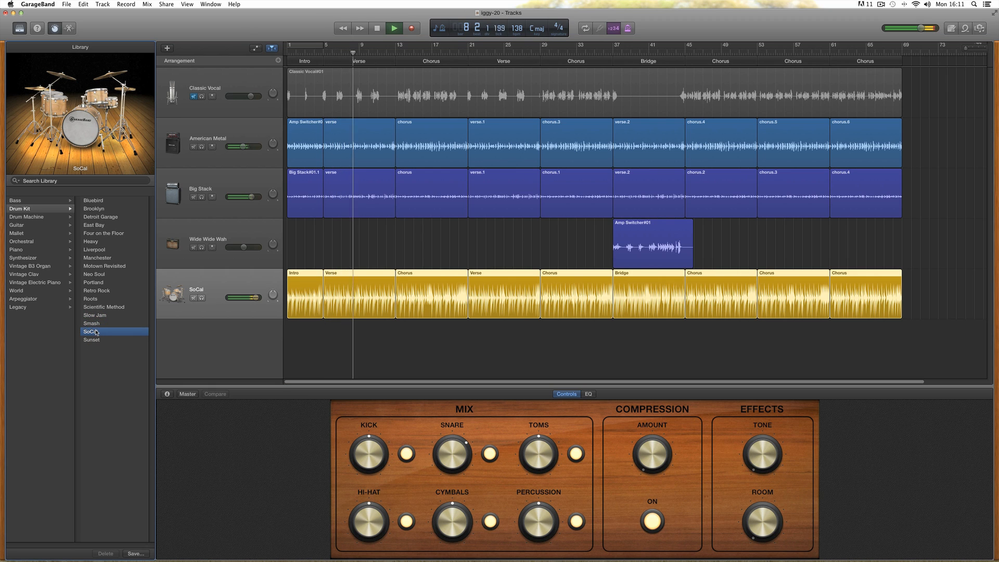
pyautogui.click(98, 340)
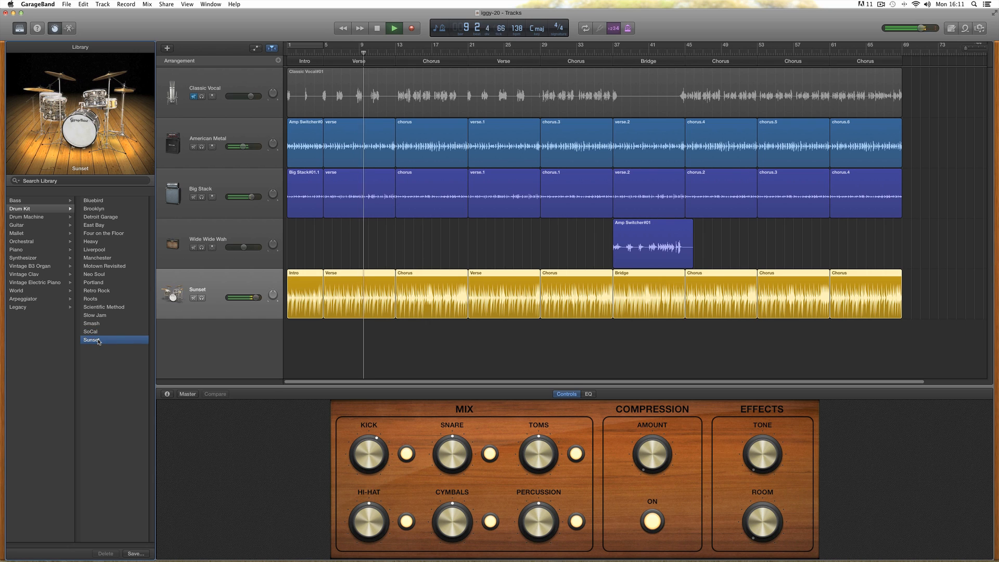
# Audition the Portland, Scientific Method, Heavy, Bluebird, Detroit Garage and Brooklyn kits on the drum track during playback.
pyautogui.click(98, 283)
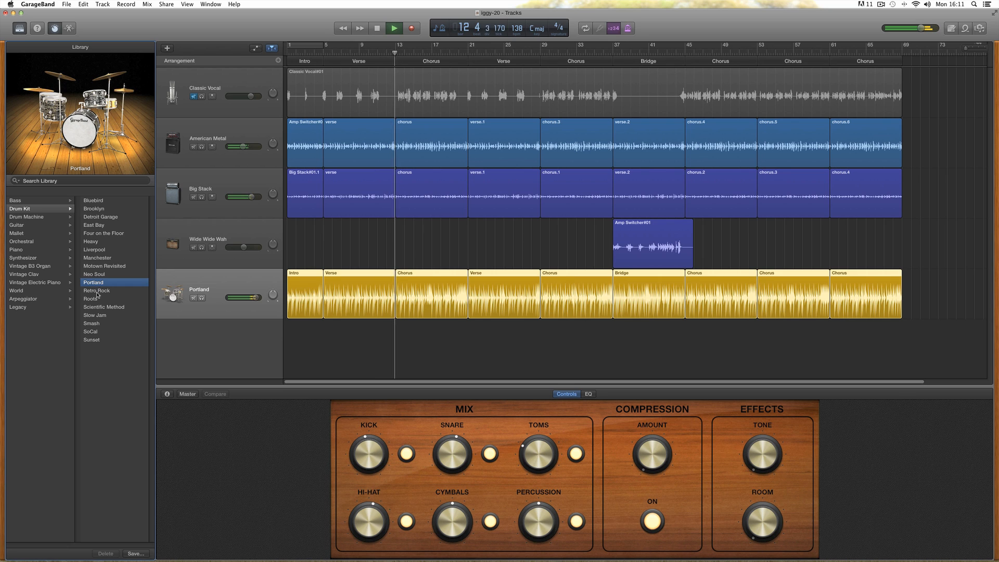
pyautogui.click(105, 307)
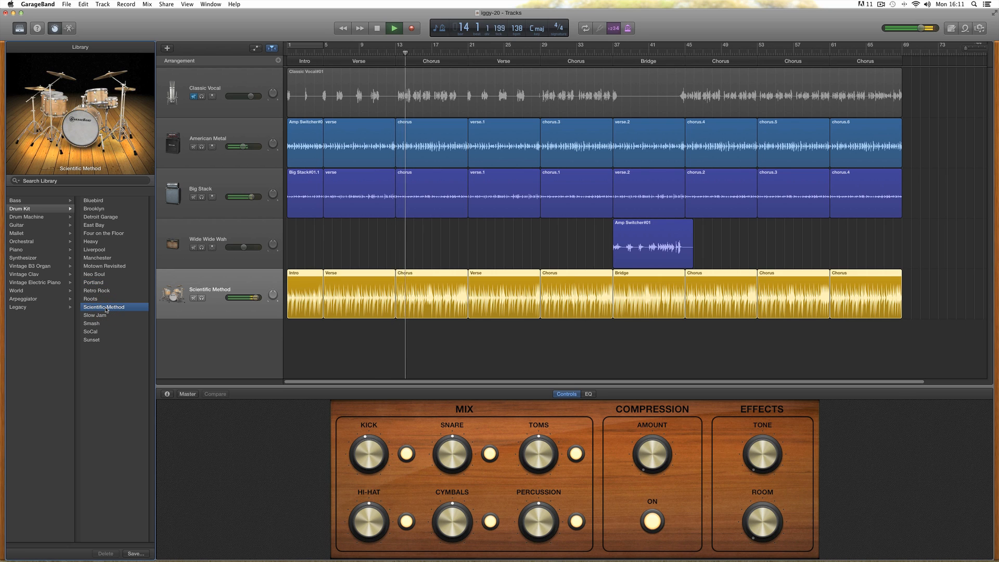
pyautogui.click(100, 242)
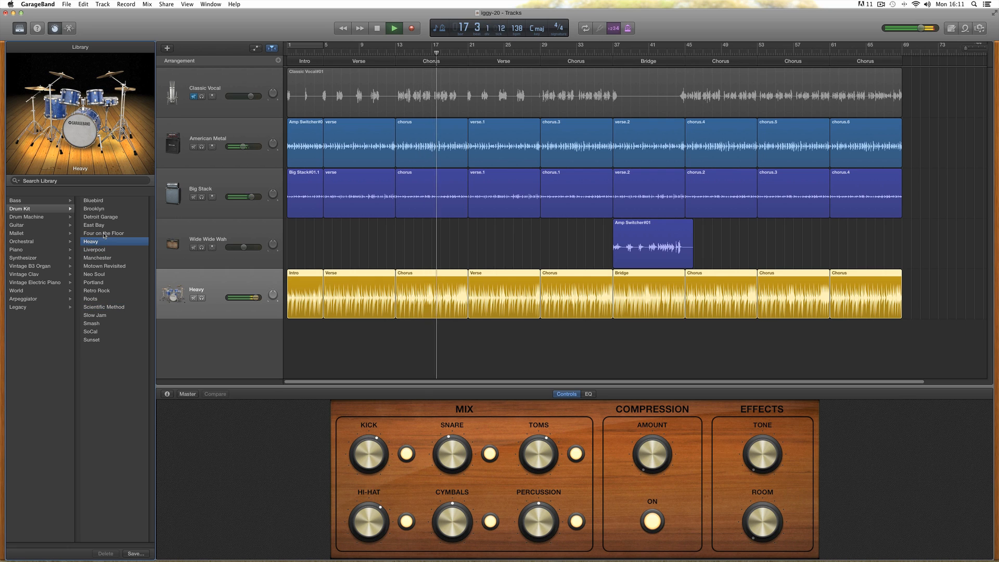
pyautogui.click(100, 201)
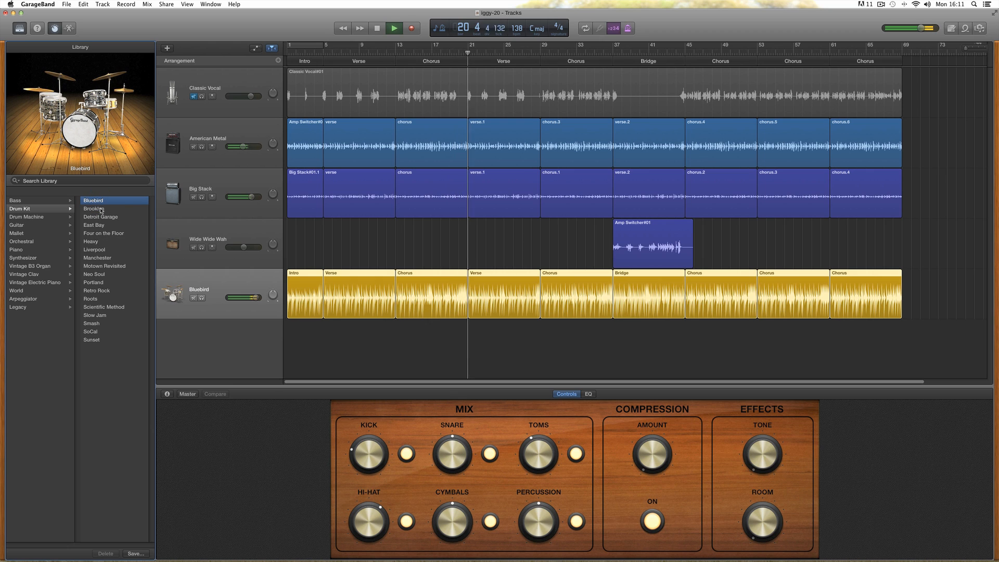
pyautogui.click(102, 218)
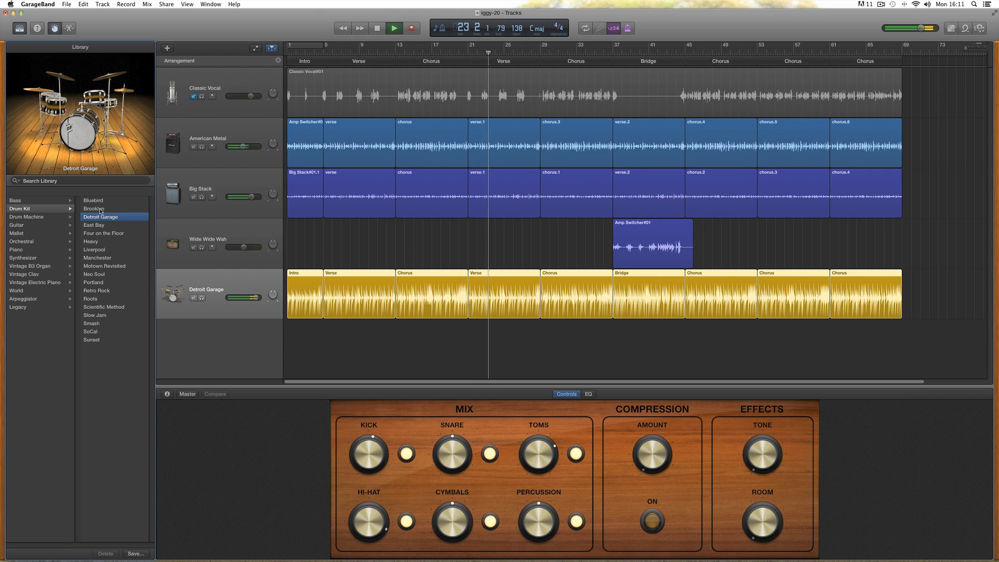
pyautogui.click(101, 209)
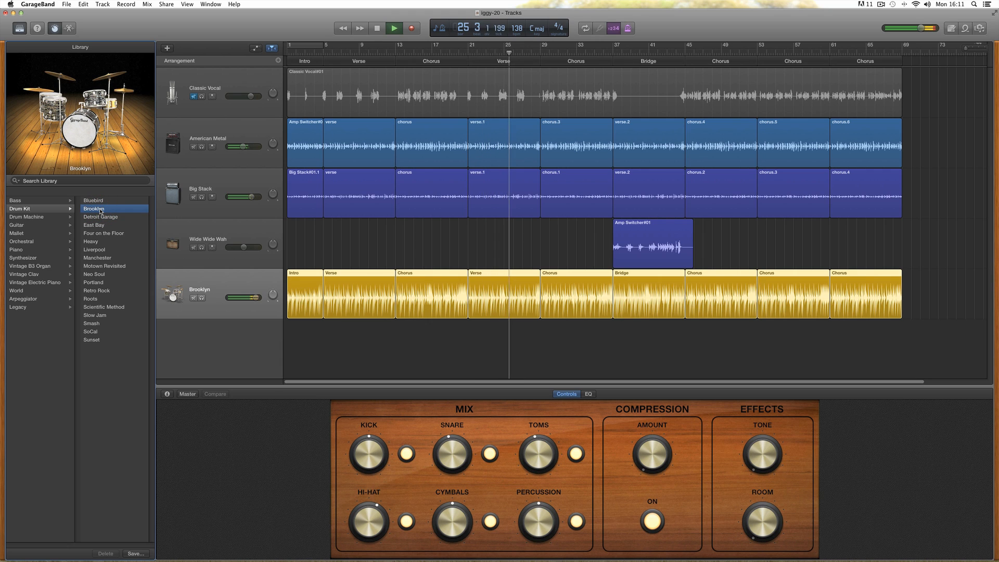
# Set the drum track to the SoCal kit and replay the verse briefly from bar 5.
pyautogui.click(93, 333)
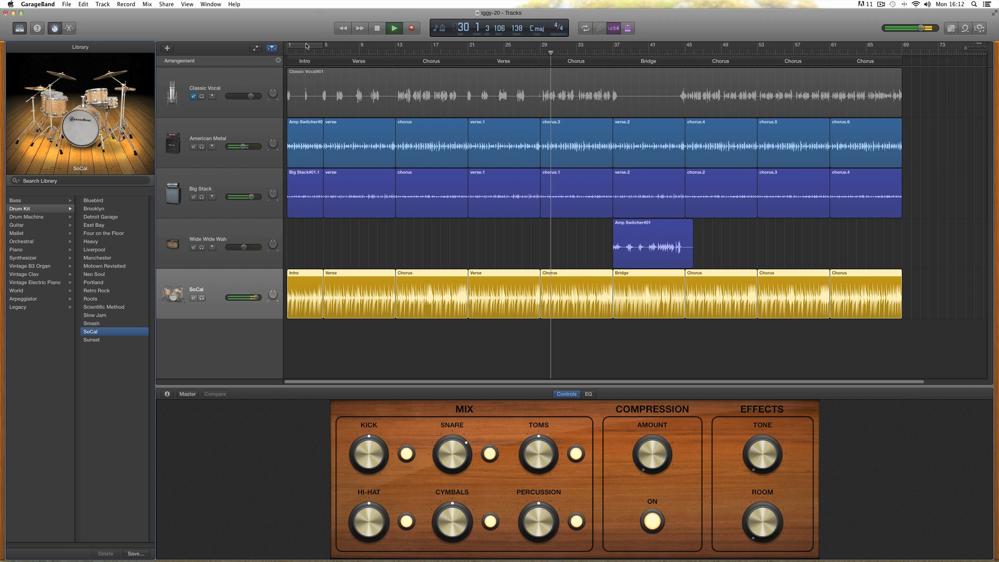
pyautogui.click(323, 54)
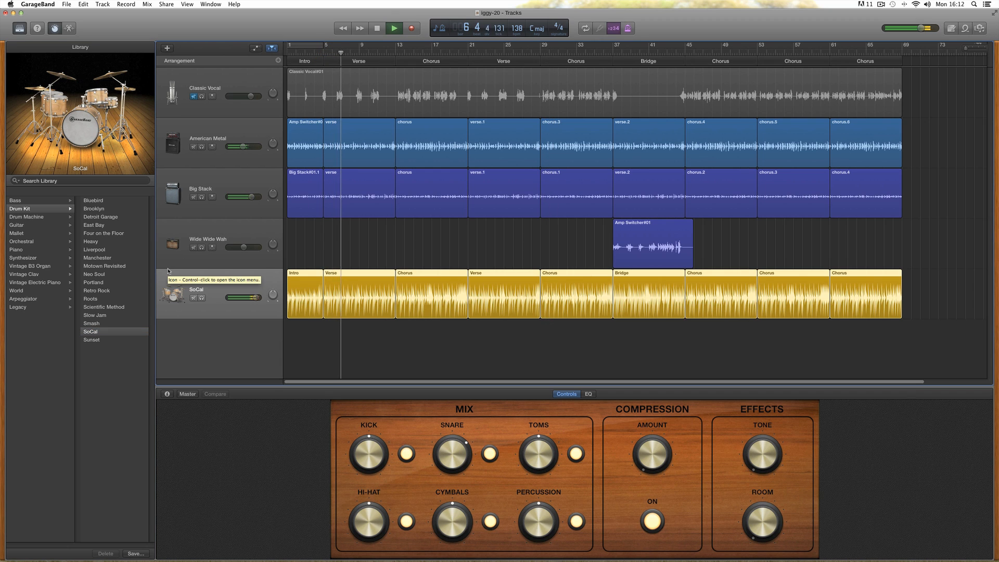
pyautogui.press('space')
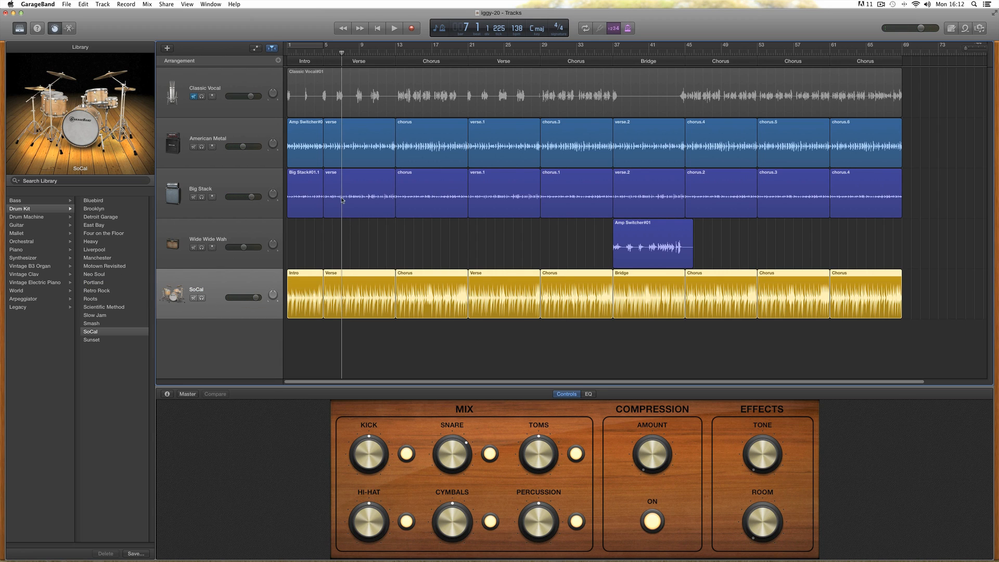
pyautogui.click(62, 4)
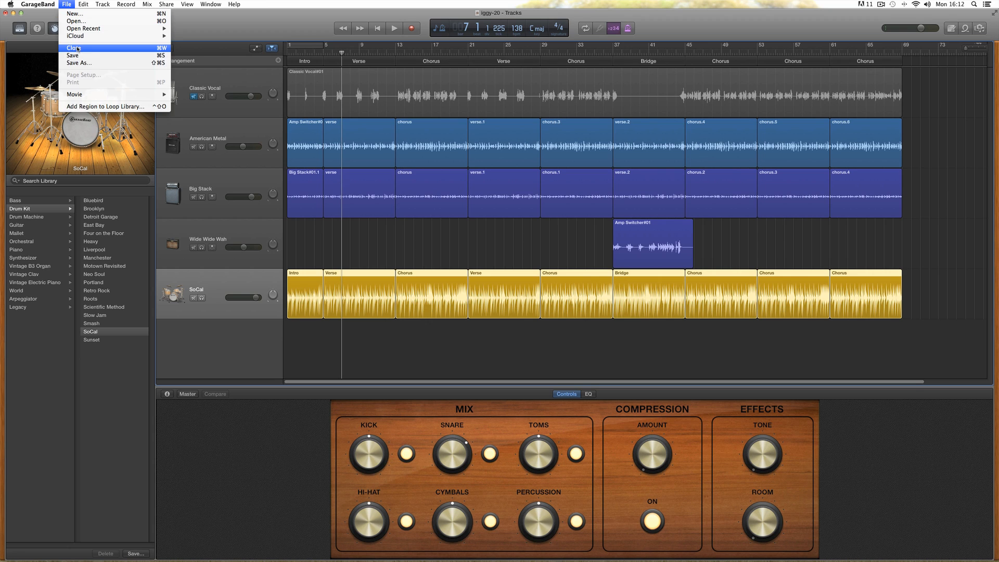
pyautogui.click(522, 218)
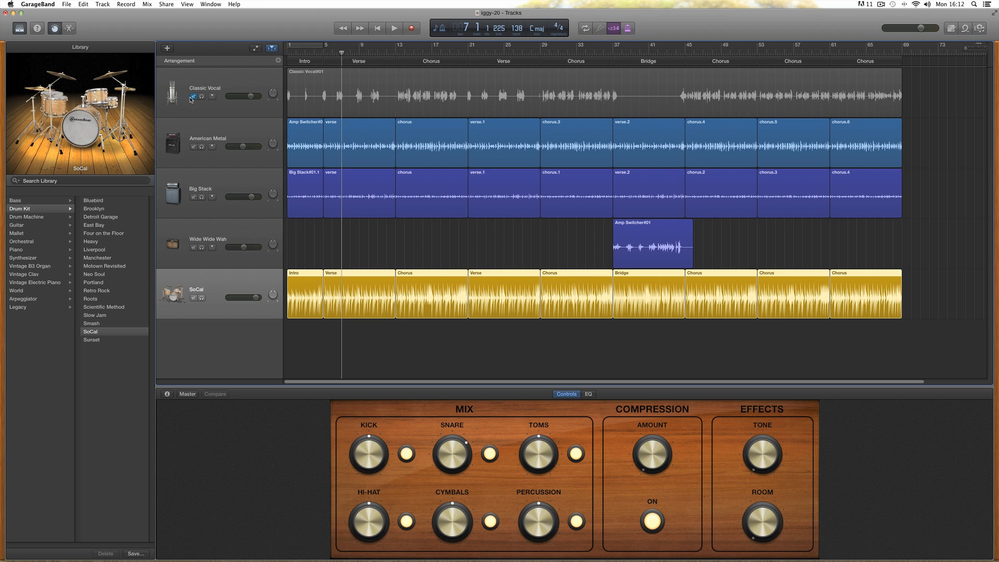
pyautogui.click(148, 5)
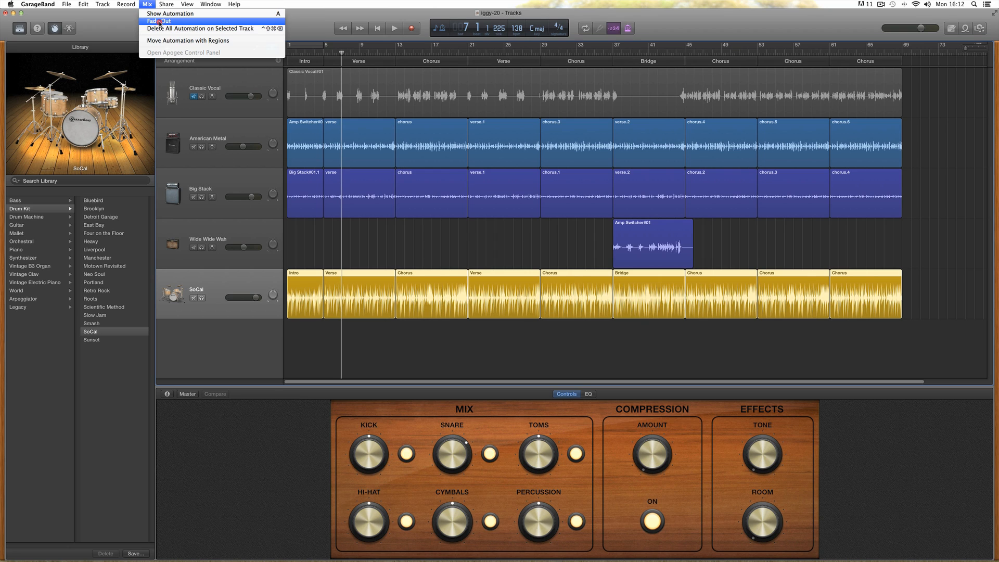
pyautogui.click(259, 358)
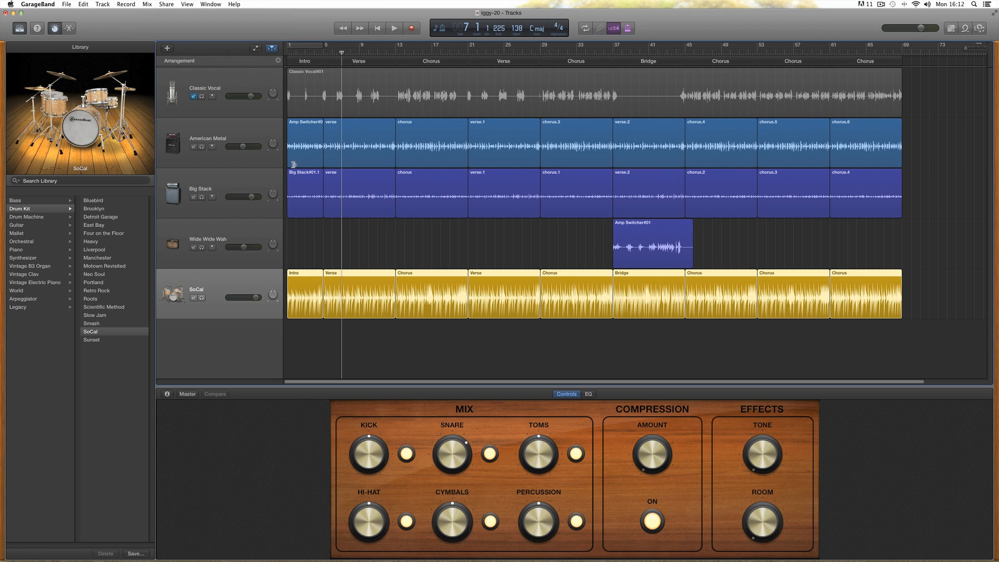
# Add a fade-out to the Master Track and shift the whole curve back to begin at the start of the last chorus.
pyautogui.click(147, 4)
pyautogui.click(176, 27)
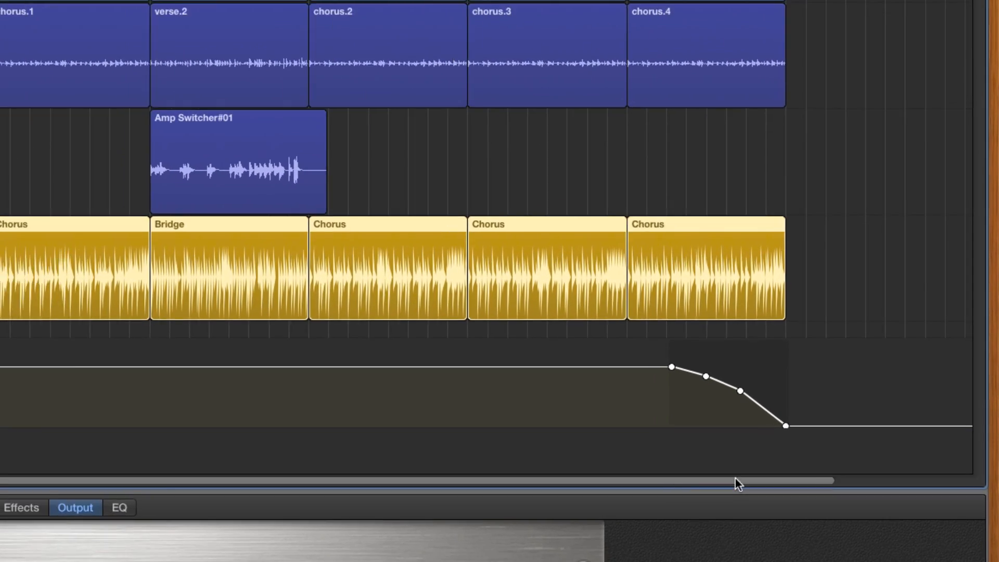
pyautogui.moveTo(878, 382); pyautogui.dragTo(936, 382)
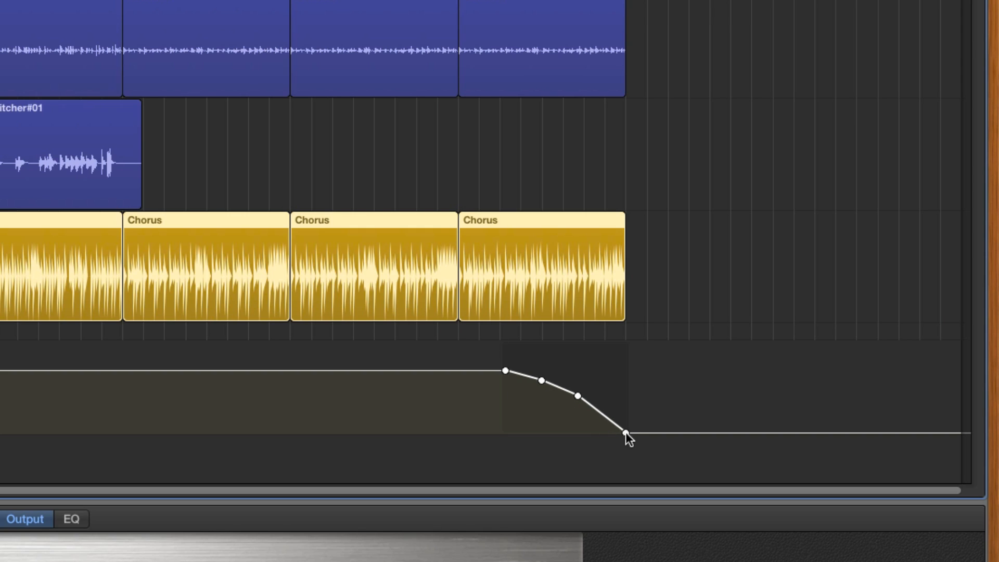
pyautogui.moveTo(504, 370); pyautogui.dragTo(458, 370)
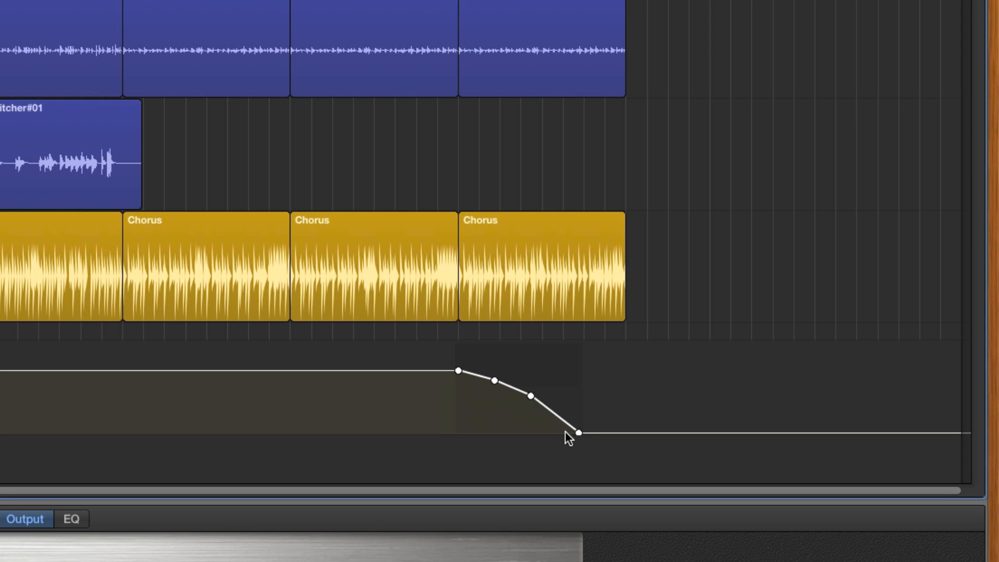
pyautogui.click(625, 398)
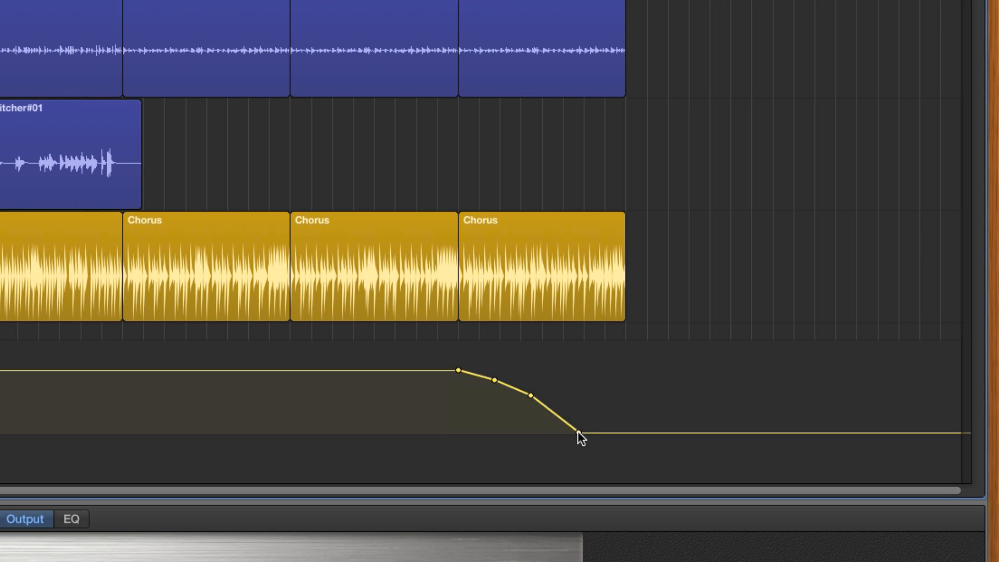
# Stretch the fade-out's final point to the end of the last chorus and move its two middle points later for a smooth curve.
pyautogui.moveTo(578, 433); pyautogui.dragTo(641, 438)
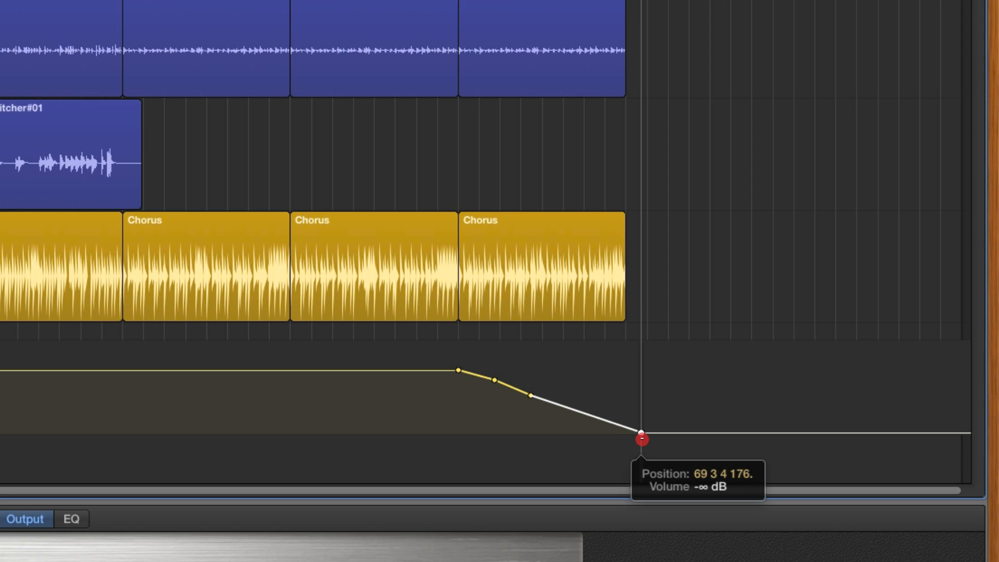
pyautogui.moveTo(641, 438); pyautogui.dragTo(622, 432)
pyautogui.moveTo(530, 396); pyautogui.dragTo(569, 398)
pyautogui.moveTo(494, 380); pyautogui.dragTo(582, 396)
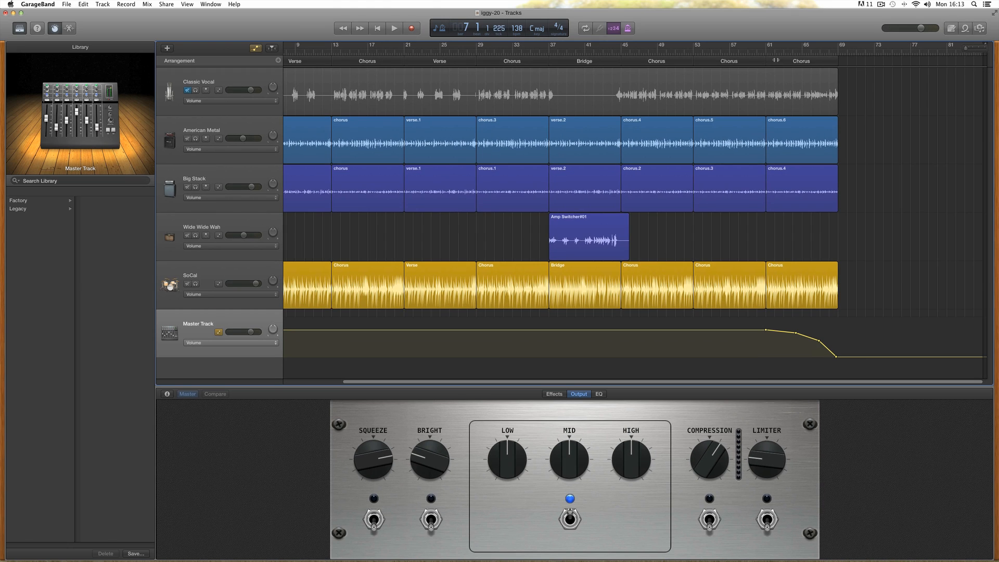
# Play back the last chorus to hear the fade-out.
pyautogui.click(755, 51)
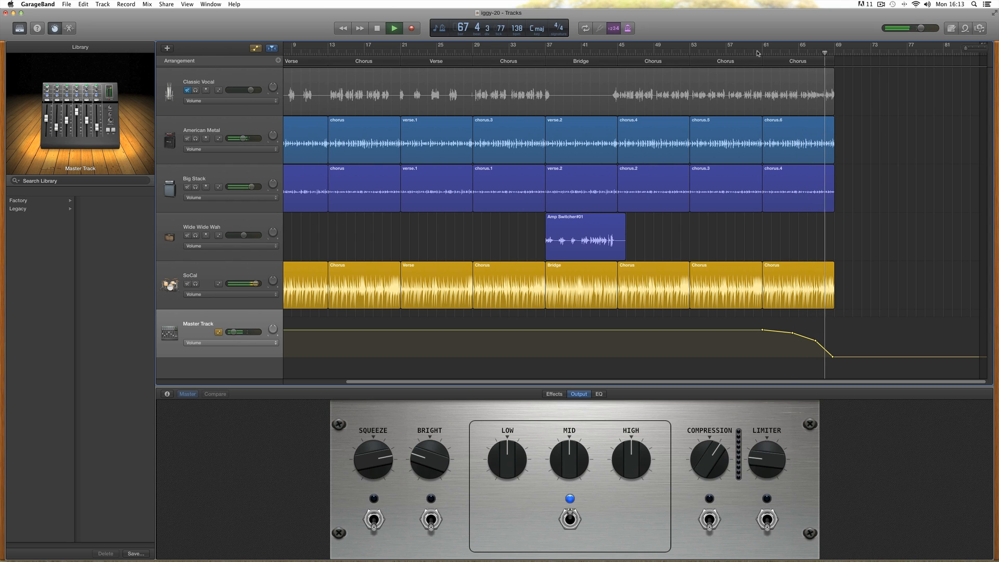
pyautogui.press('space')
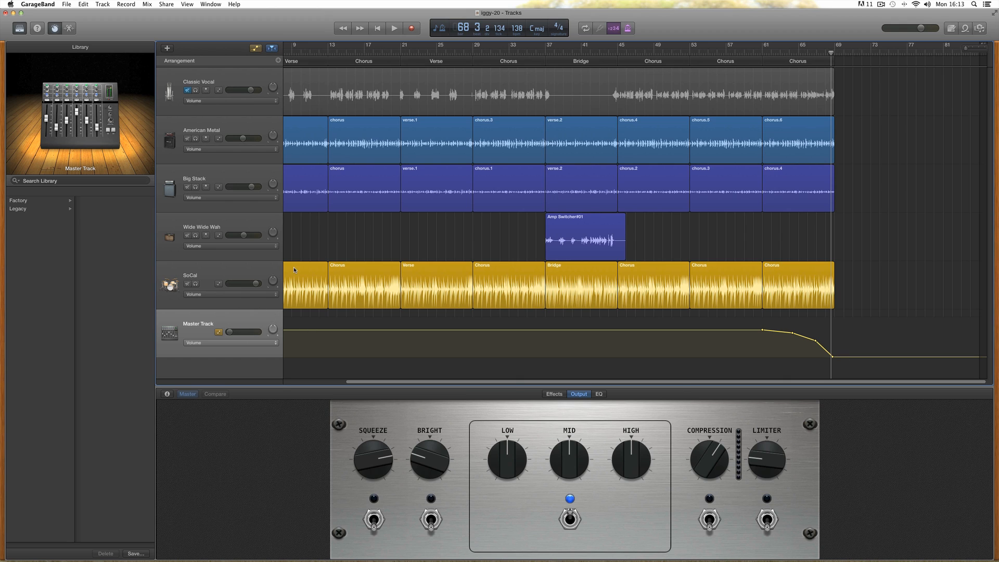
# Play the song from just before the first chorus and try adjusting the Master Track's volume.
pyautogui.click(319, 54)
pyautogui.press('space')
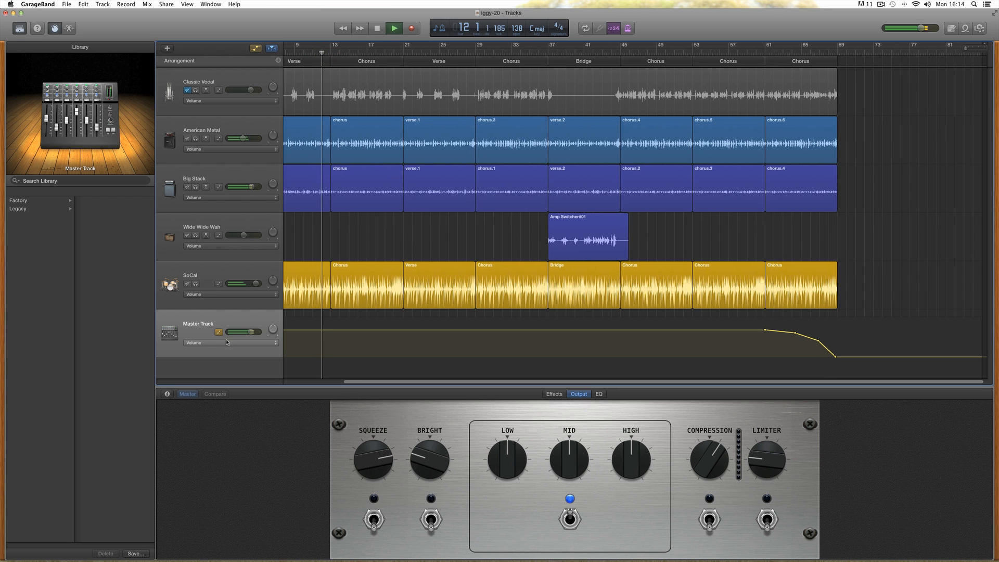
pyautogui.moveTo(234, 331)
pyautogui.moveTo(233, 332); pyautogui.dragTo(234, 332)
pyautogui.press('space')
pyautogui.press('space')
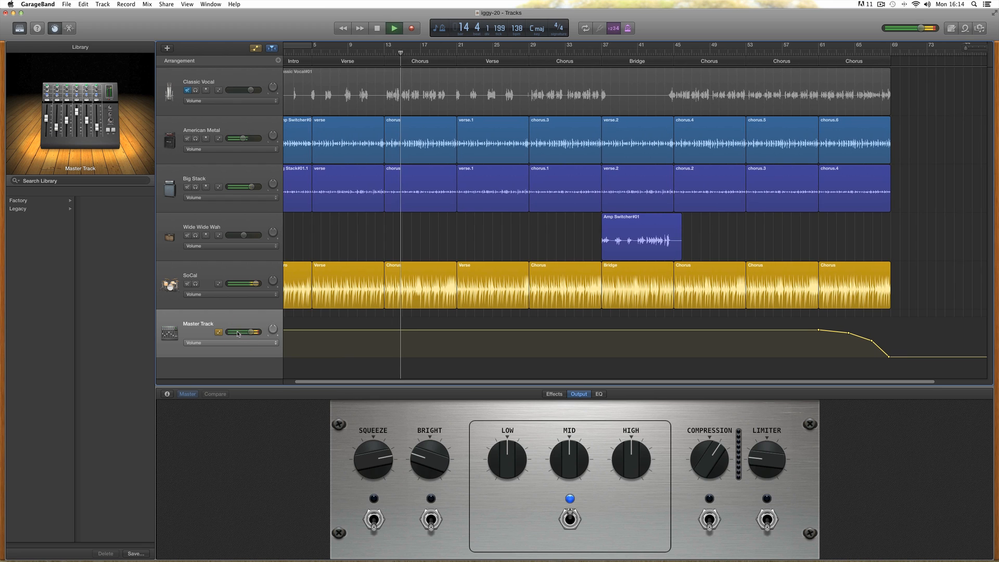
pyautogui.press('space')
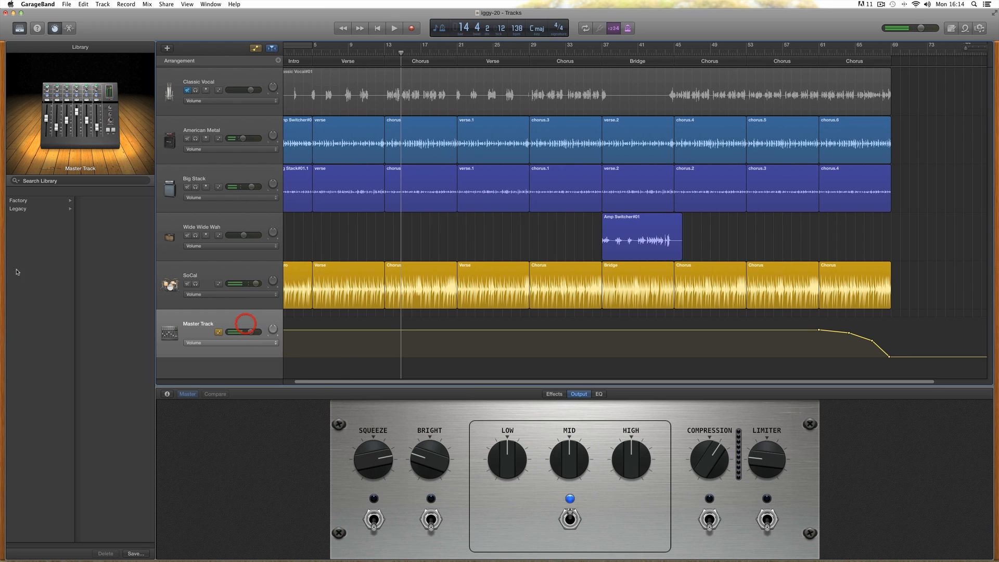
# Apply the Factory preset Deep Punchy Lows to the Master Track and slightly lower the SoCal drum track's volume.
pyautogui.click(19, 201)
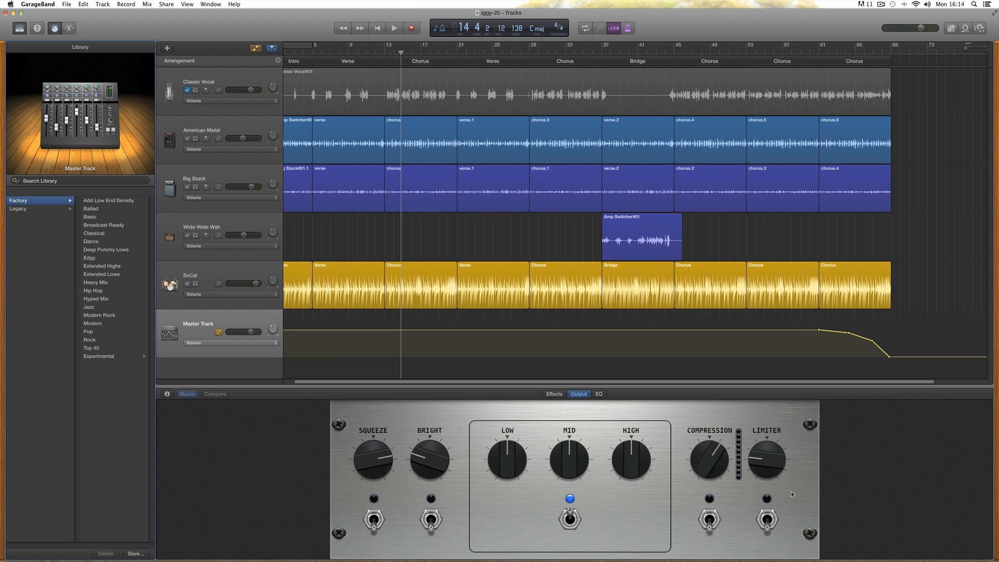
pyautogui.click(110, 251)
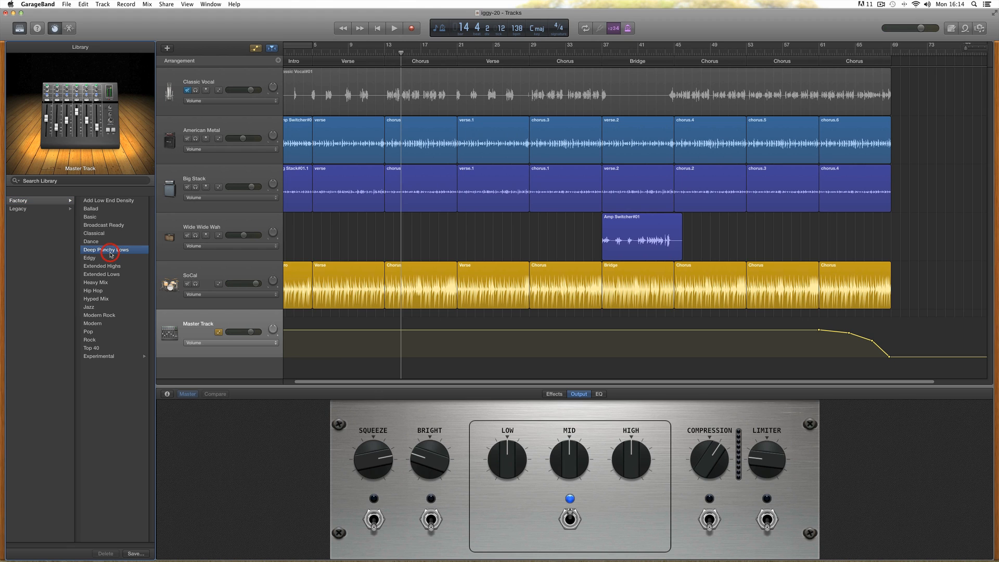
pyautogui.moveTo(252, 286); pyautogui.dragTo(248, 283)
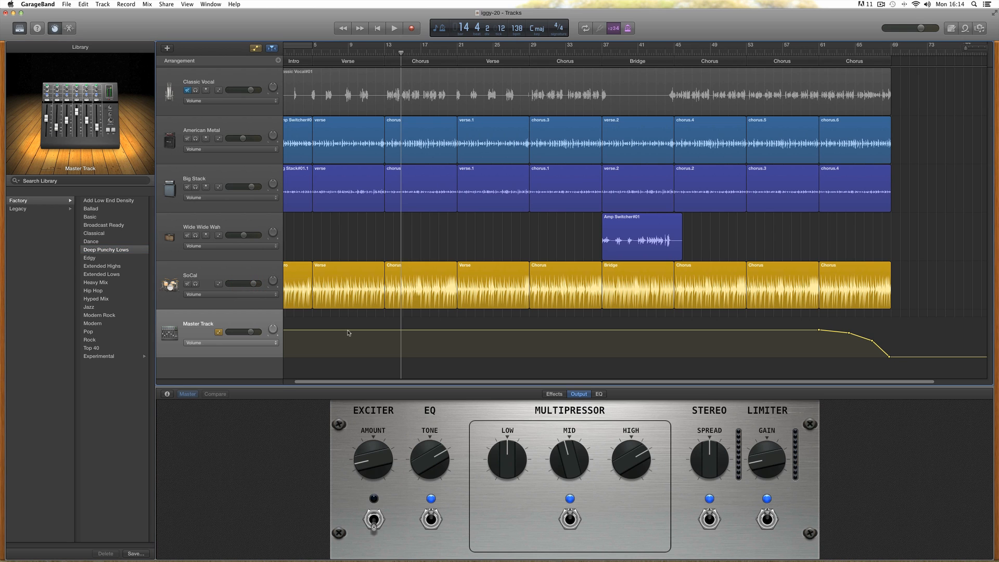
pyautogui.click(108, 255)
pyautogui.click(550, 201)
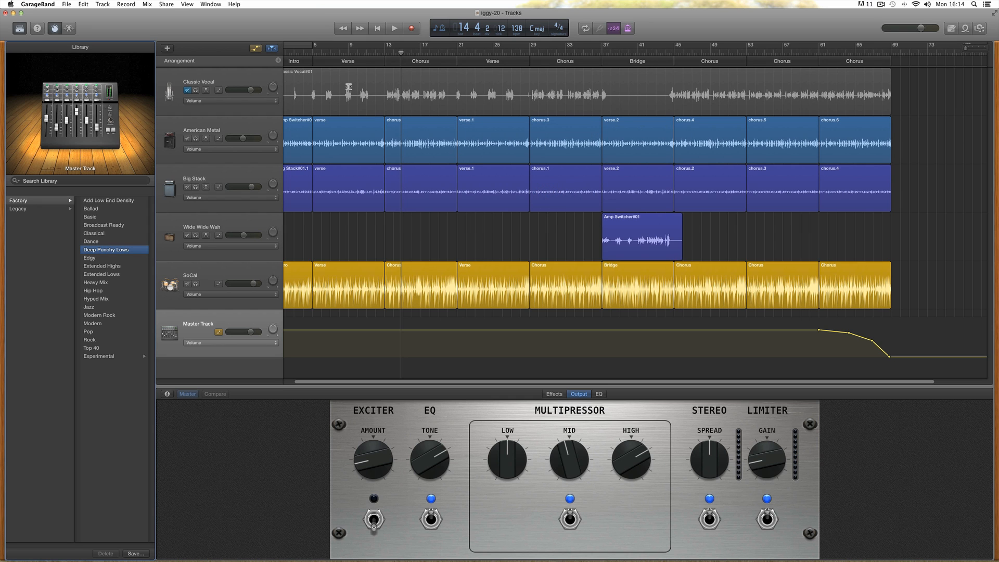
# Play part of the first chorus with the current master preset and try switching the Master Track to Extended Lows.
pyautogui.click(394, 30)
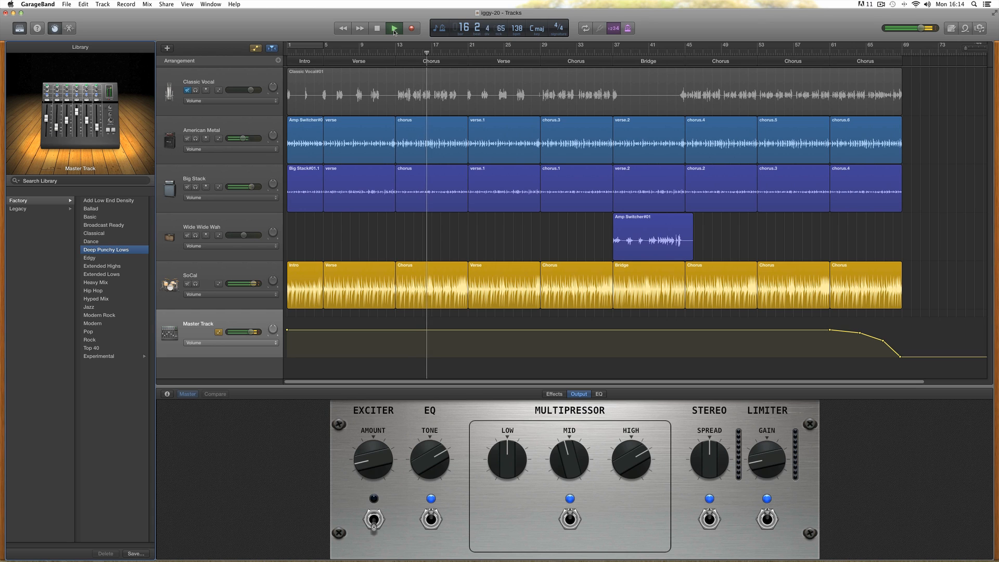
pyautogui.press('space')
pyautogui.click(111, 275)
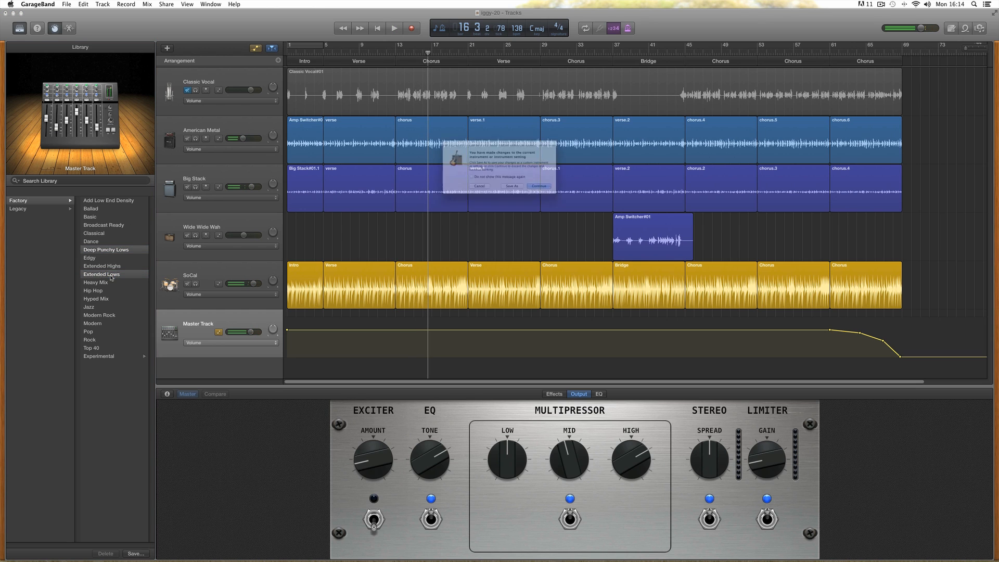
pyautogui.click(473, 196)
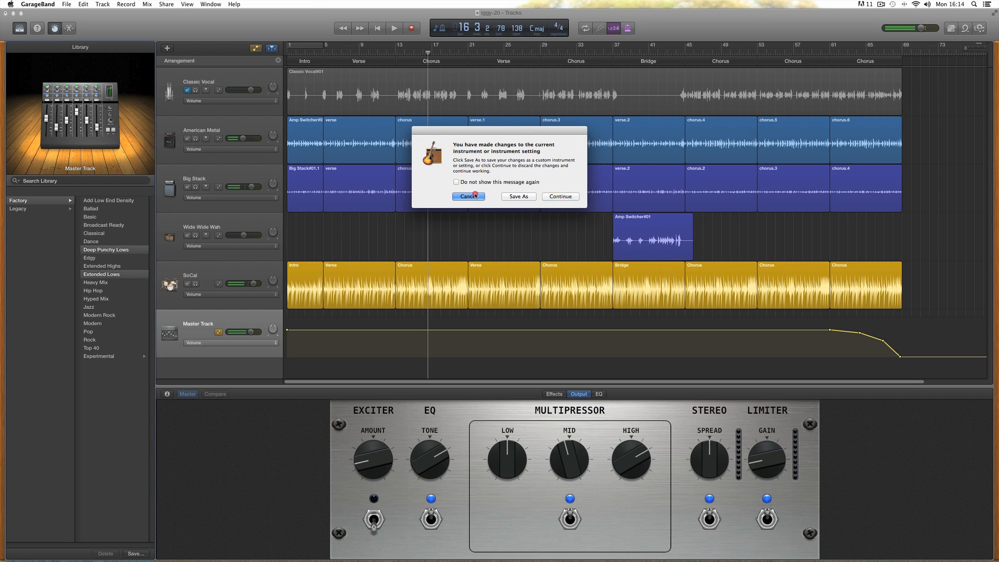
# Apply the Extended Highs preset to the Master Track, discarding the setting changes, and play a short part of the first chorus.
pyautogui.click(110, 267)
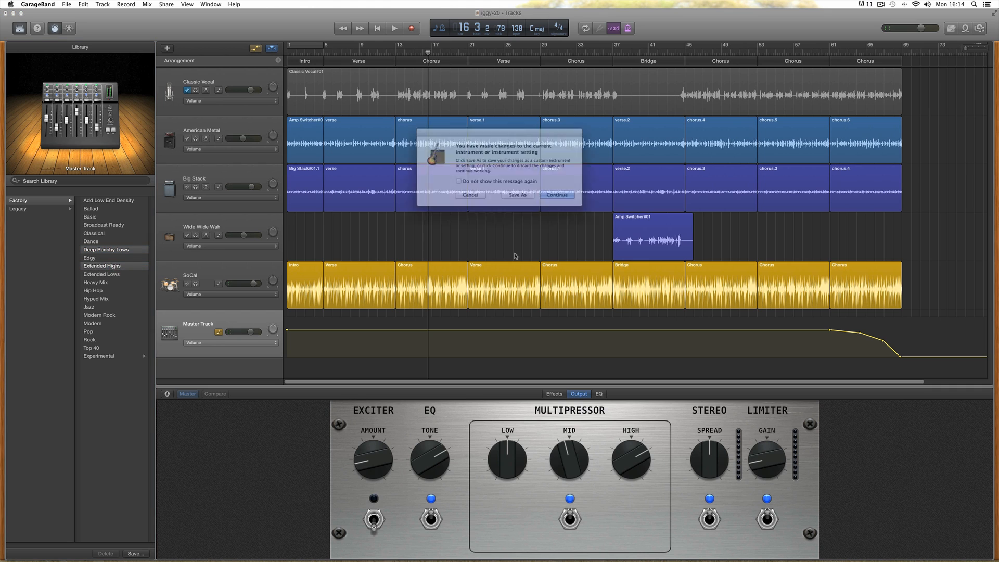
pyautogui.click(561, 198)
pyautogui.press('space')
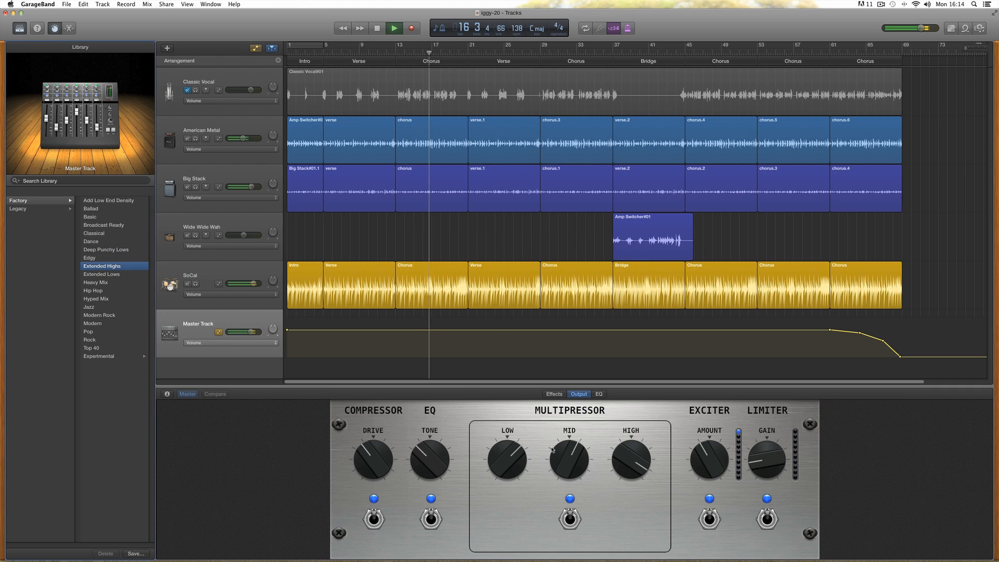
pyautogui.press('space')
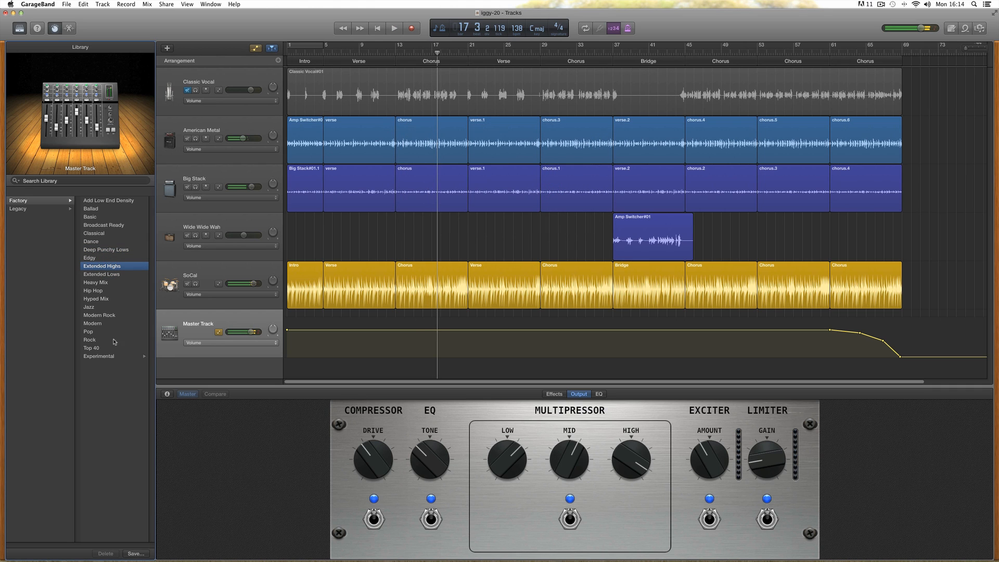
# Switch the Master Track to the Rock preset, discarding the setting changes, and play a short part of the first chorus.
pyautogui.click(95, 340)
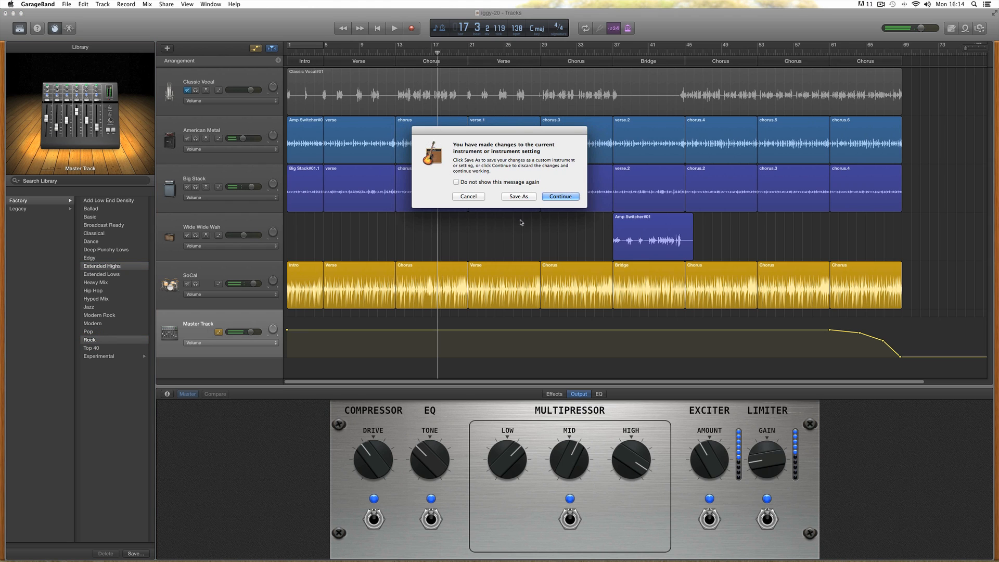
pyautogui.click(559, 197)
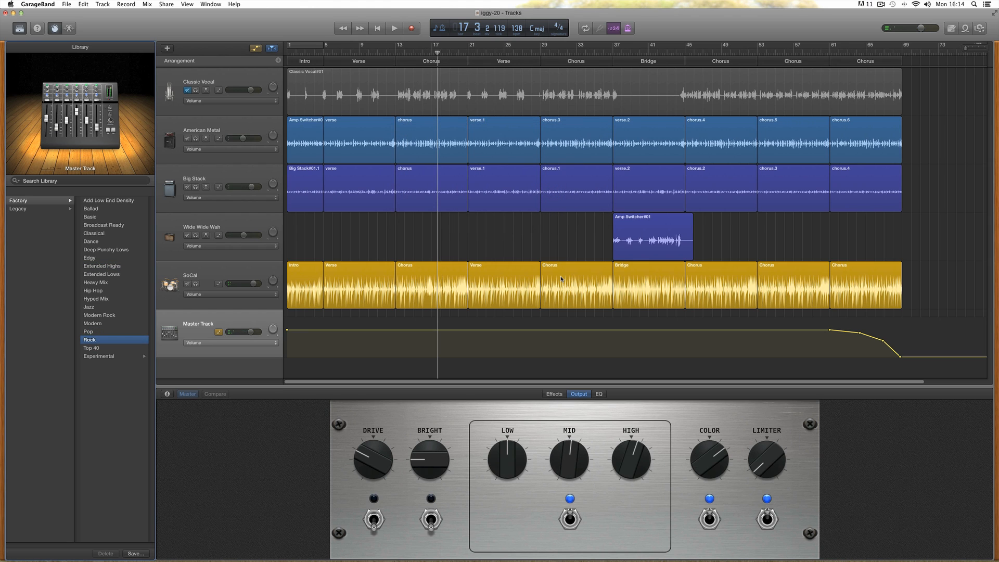
pyautogui.press('space')
pyautogui.press('space')
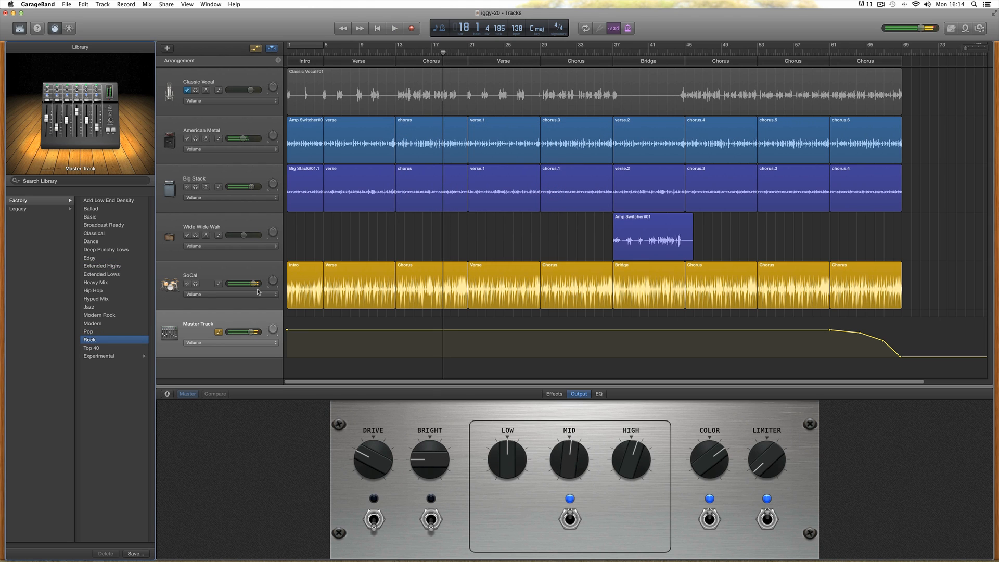
# Apply the Heavy Mix preset to the Master Track and play a short part of the first chorus.
pyautogui.click(89, 284)
pyautogui.press('space')
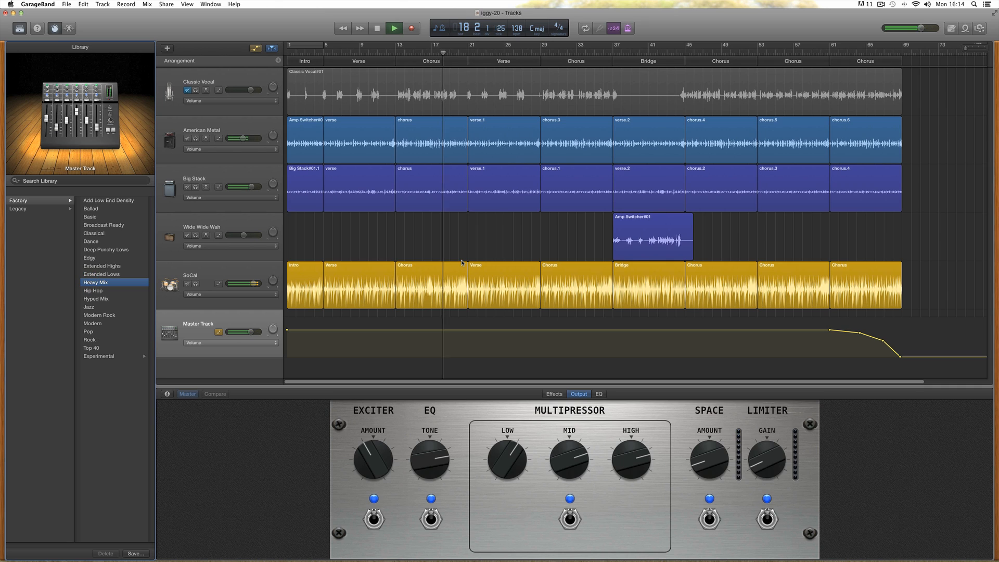
pyautogui.press('space')
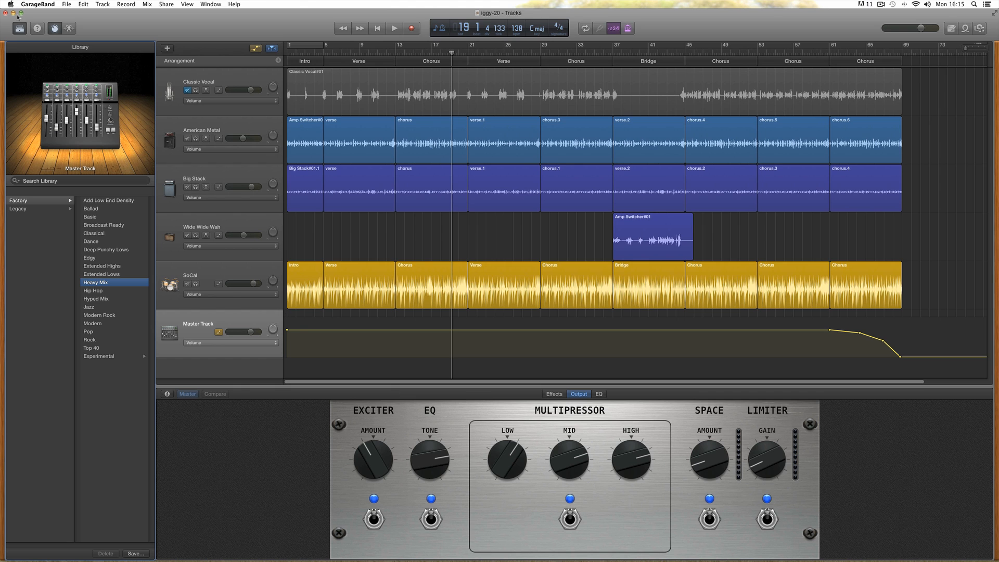
# Select the SoCal drum track and slightly lower its volume.
pyautogui.click(58, 31)
pyautogui.click(59, 31)
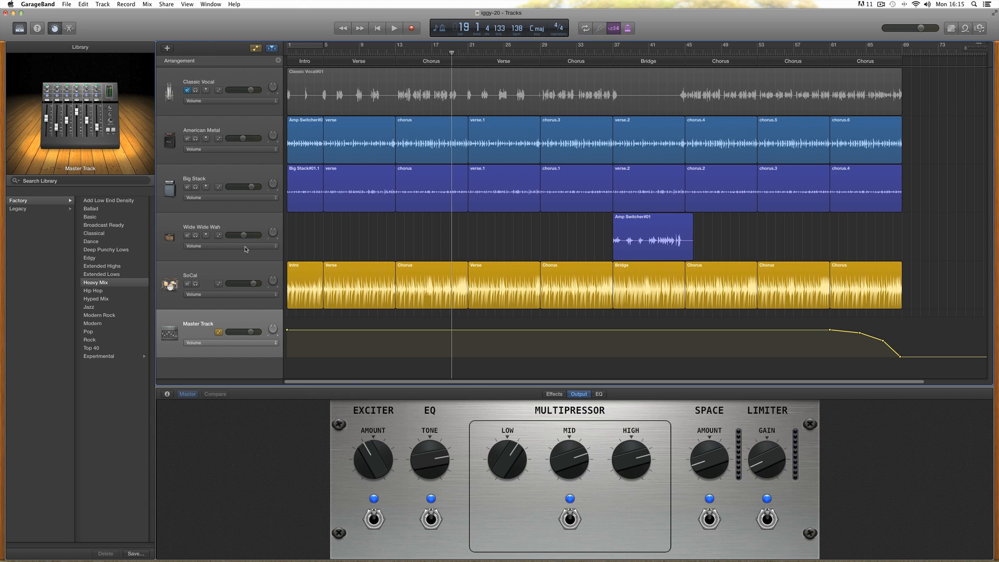
pyautogui.click(238, 276)
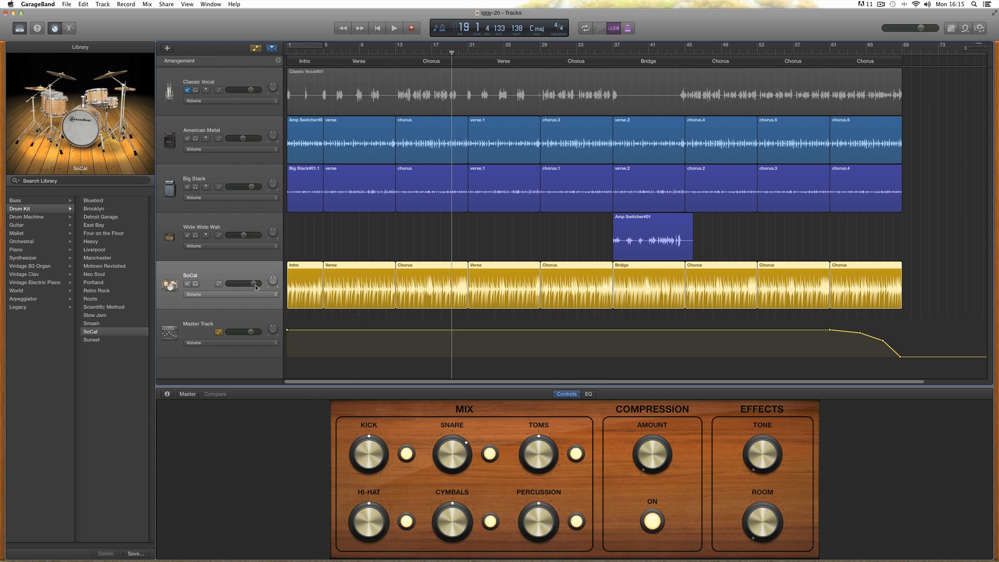
pyautogui.moveTo(255, 287); pyautogui.dragTo(250, 286)
# Move the Wide Wide Wah track above American Metal, directly under the Classic Vocal track.
pyautogui.click(233, 130)
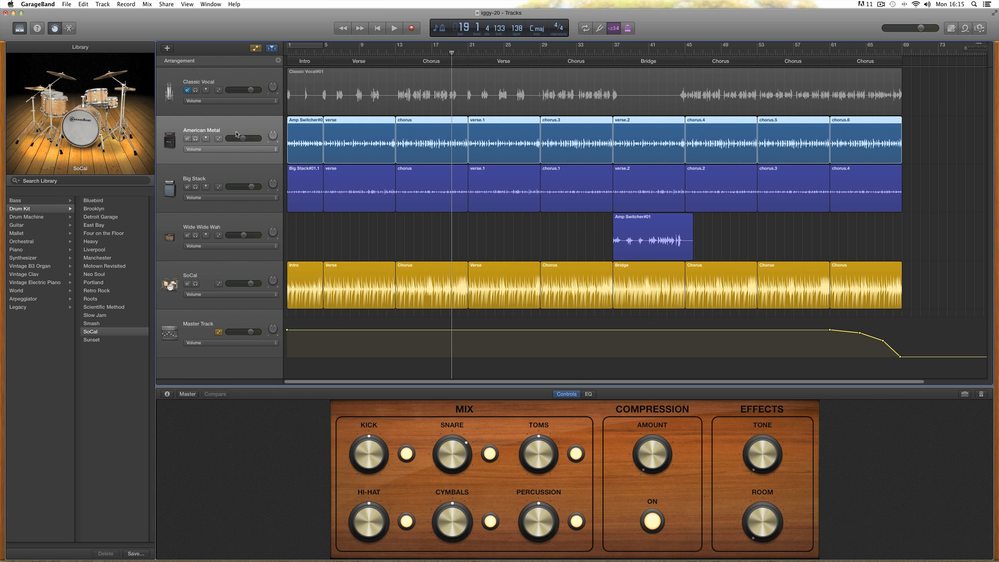
pyautogui.click(243, 176)
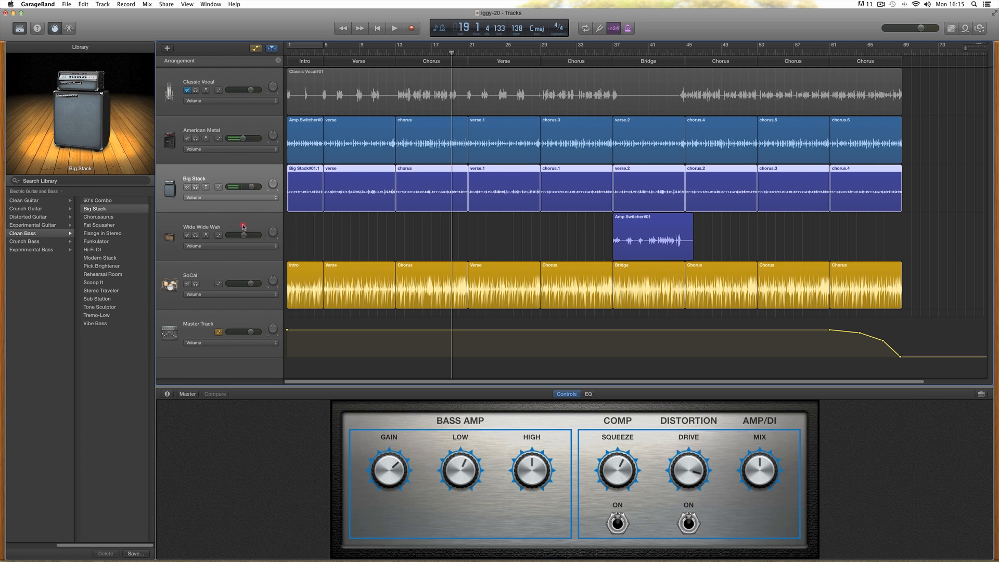
pyautogui.moveTo(243, 225); pyautogui.dragTo(246, 128)
pyautogui.click(237, 179)
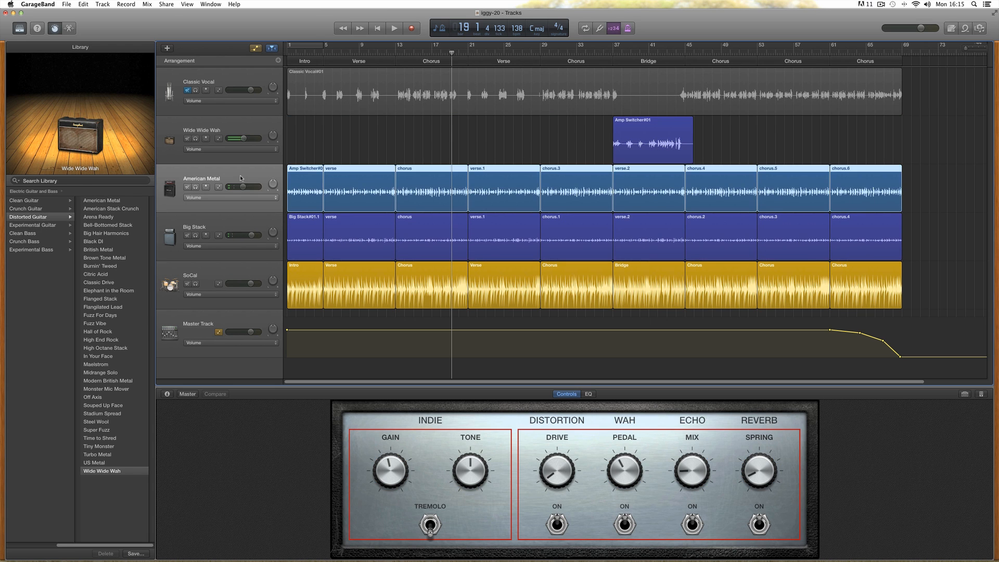
pyautogui.click(249, 220)
pyautogui.click(249, 281)
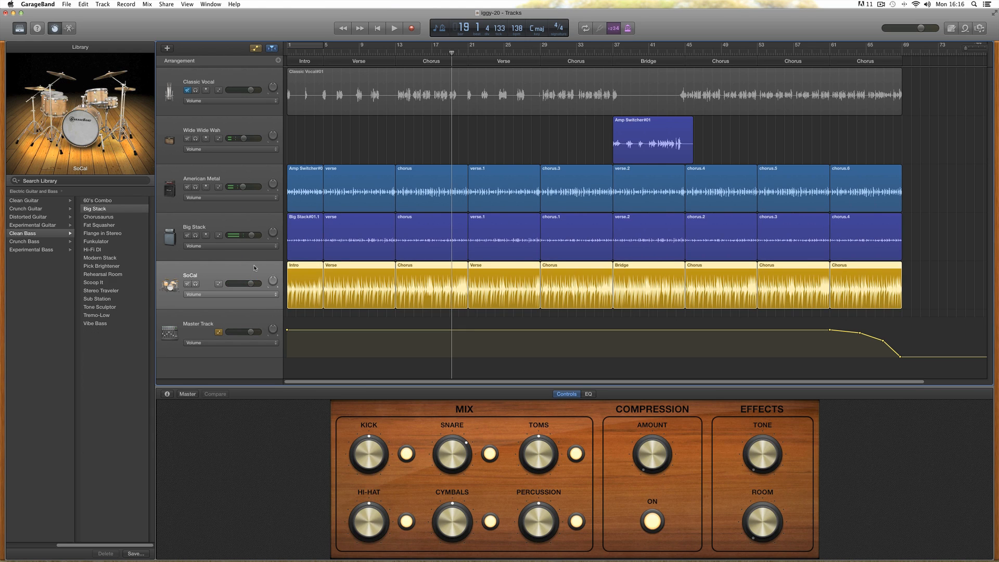
# Play from the first chorus while lowering the Big Stack bass volume and adjusting the American Metal guitar's volume.
pyautogui.press('space')
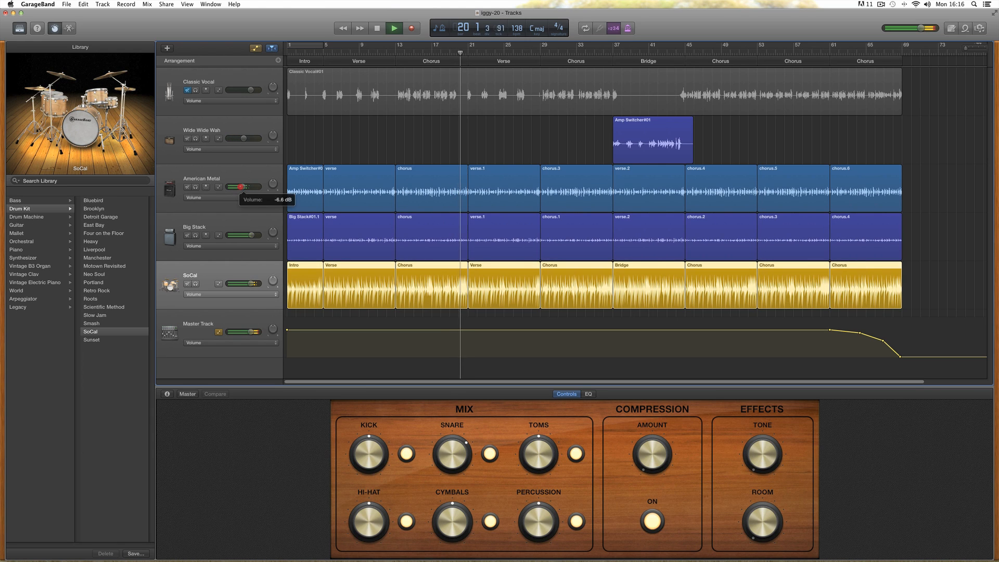
pyautogui.moveTo(252, 235); pyautogui.dragTo(238, 235)
pyautogui.click(243, 186)
pyautogui.press('space')
# Adjust the American Metal amp's Tone knob and fine-tune the track's volume while playing the second verse.
pyautogui.click(244, 177)
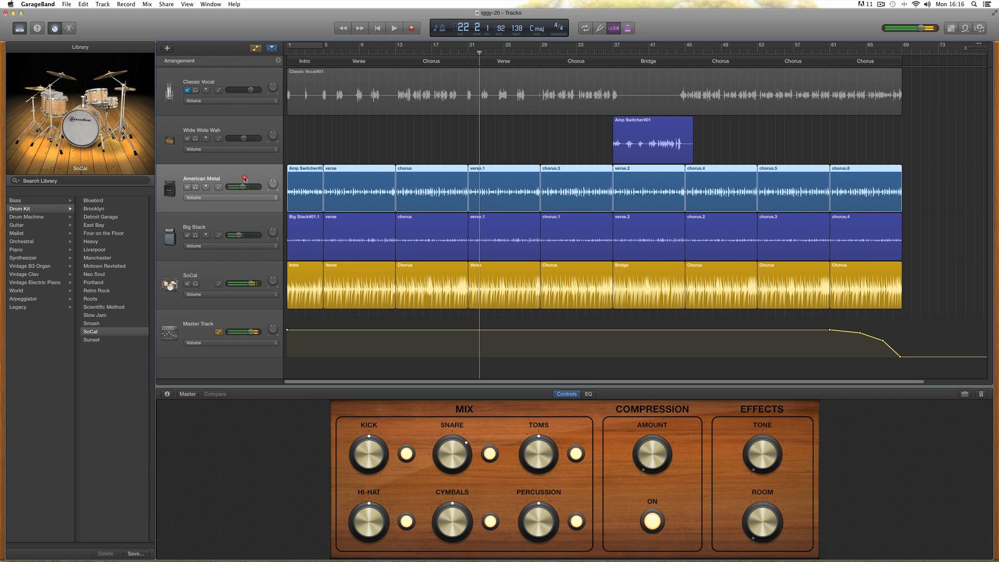
pyautogui.moveTo(462, 454); pyautogui.dragTo(462, 484)
pyautogui.press('space')
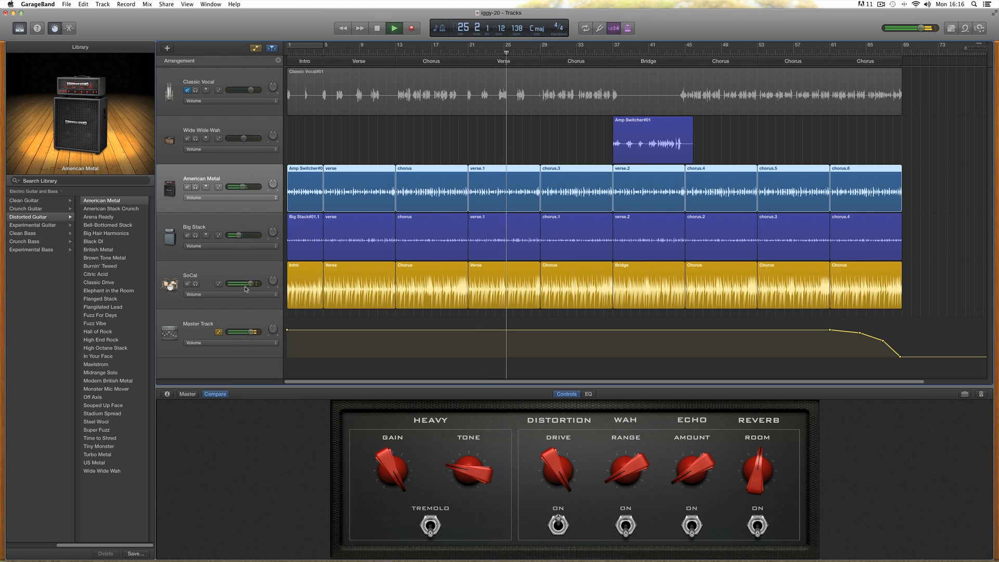
pyautogui.moveTo(243, 186); pyautogui.dragTo(243, 187)
pyautogui.click(244, 187)
pyautogui.press('space')
# Raise Big Stack's volume to about -8.8 dB and set American Metal's to about -5.8 dB while playing the second chorus.
pyautogui.click(234, 224)
pyautogui.press('space')
pyautogui.click(252, 236)
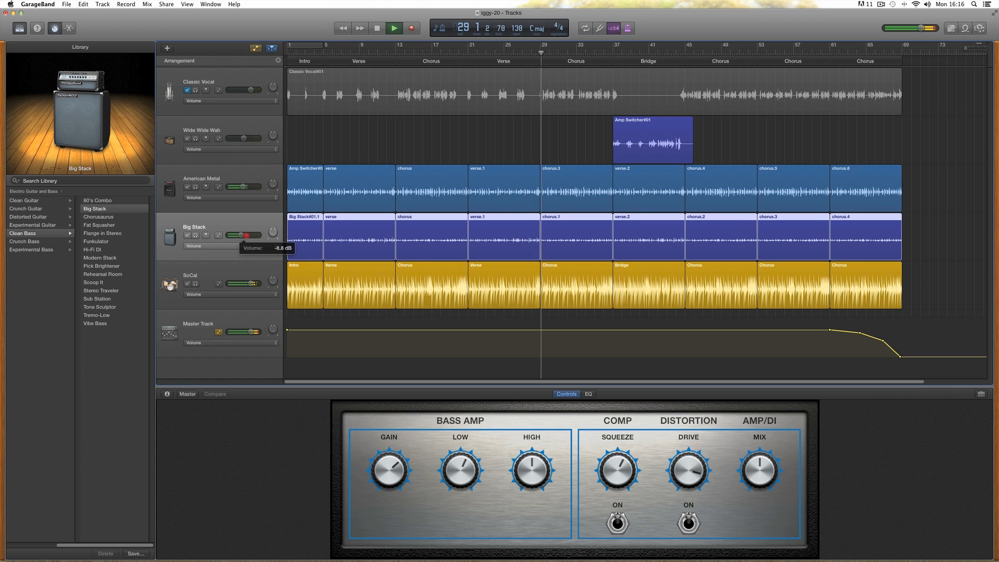
pyautogui.moveTo(252, 235); pyautogui.dragTo(253, 235)
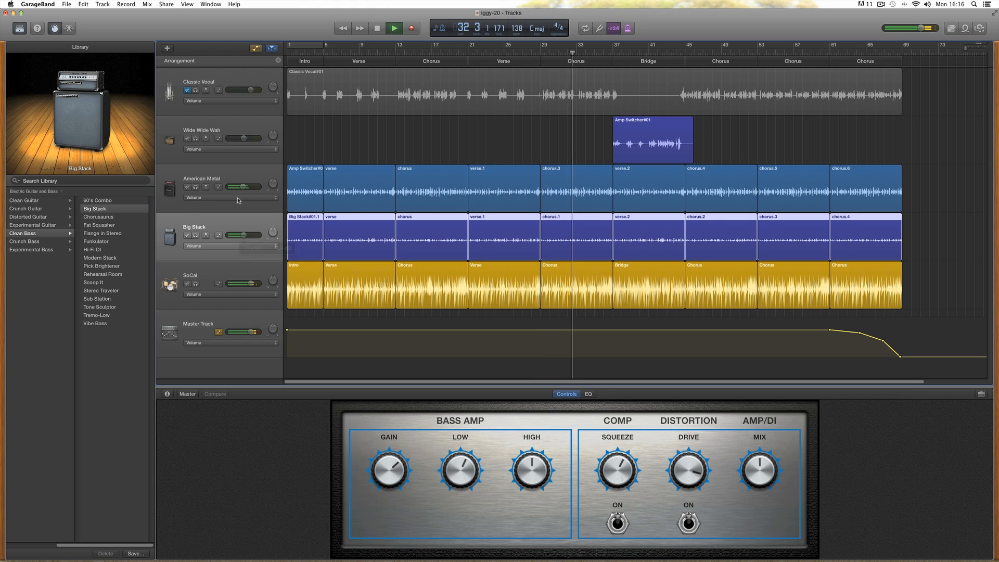
pyautogui.click(241, 186)
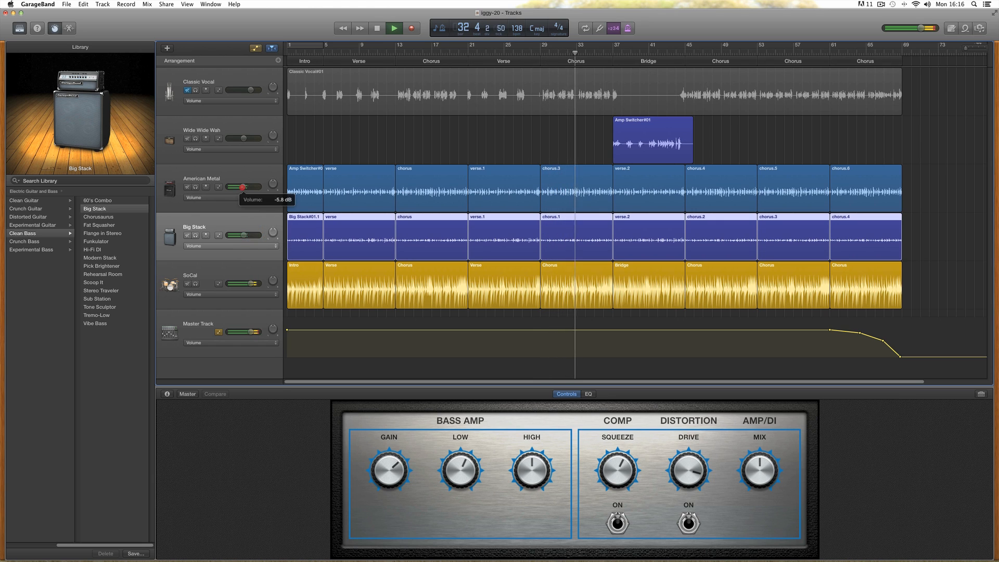
pyautogui.click(244, 235)
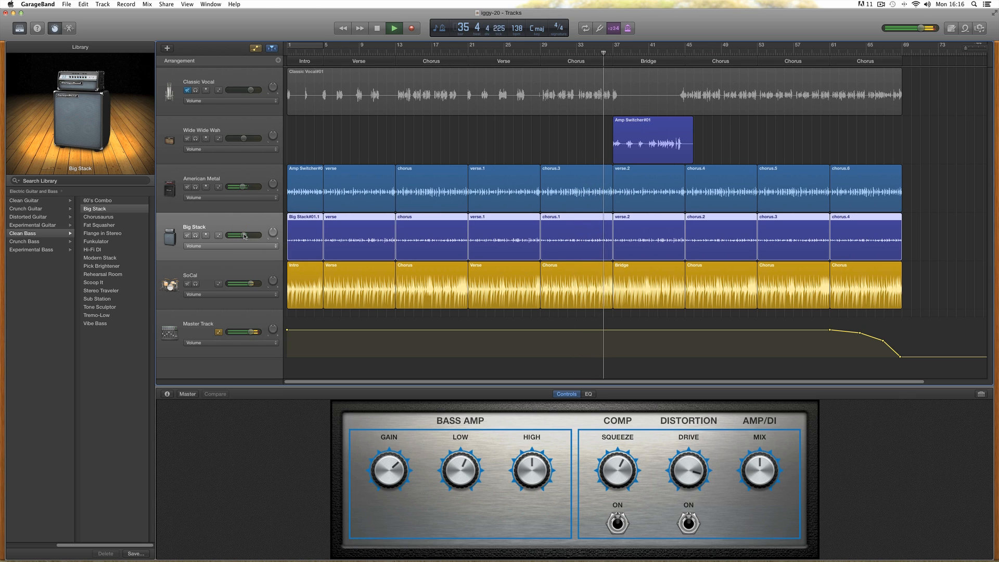
pyautogui.press('space')
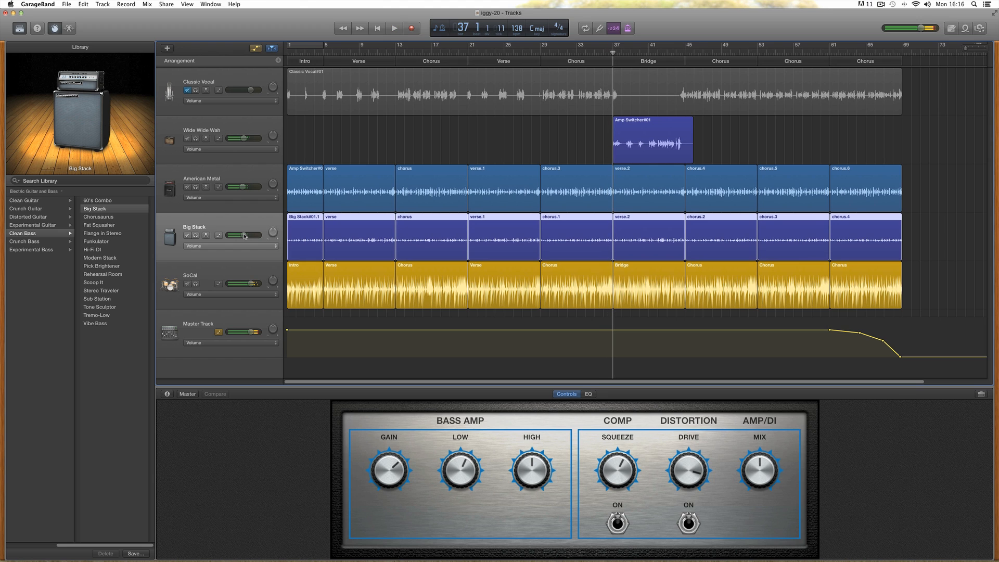
# Select the SoCal drum track, play the start of the bridge and mute the Wide Wide Wah track.
pyautogui.click(244, 270)
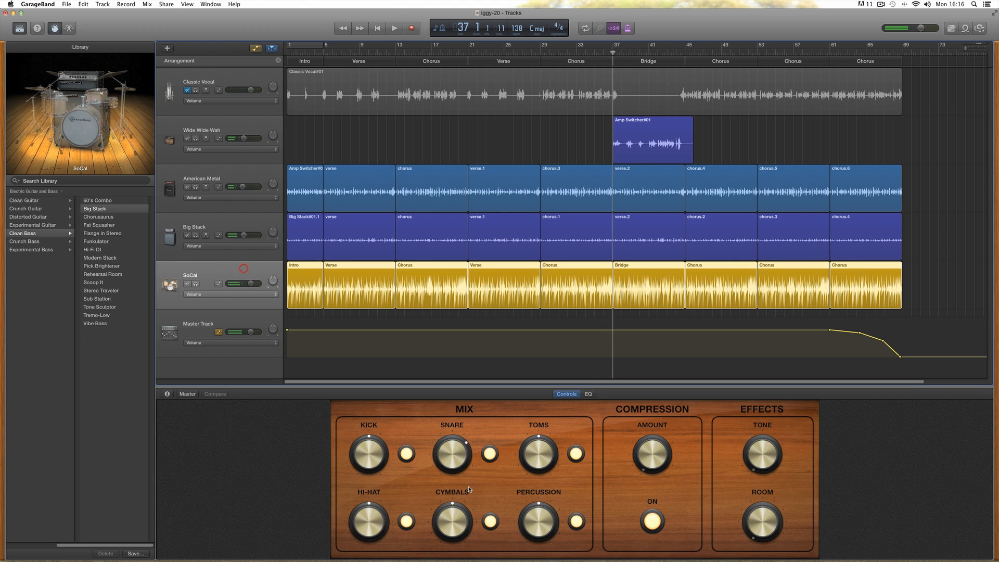
pyautogui.press('space')
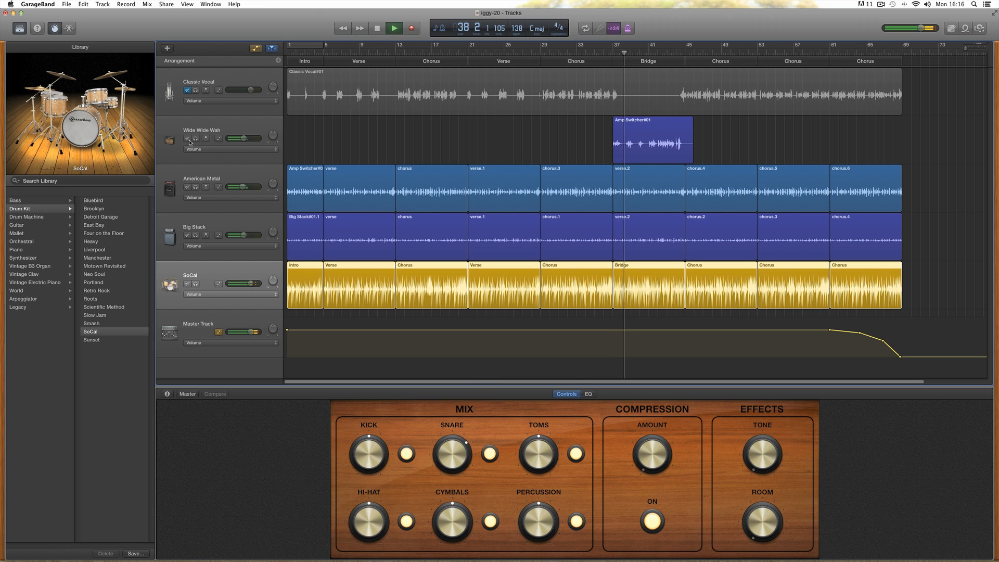
pyautogui.click(187, 138)
pyautogui.press('space')
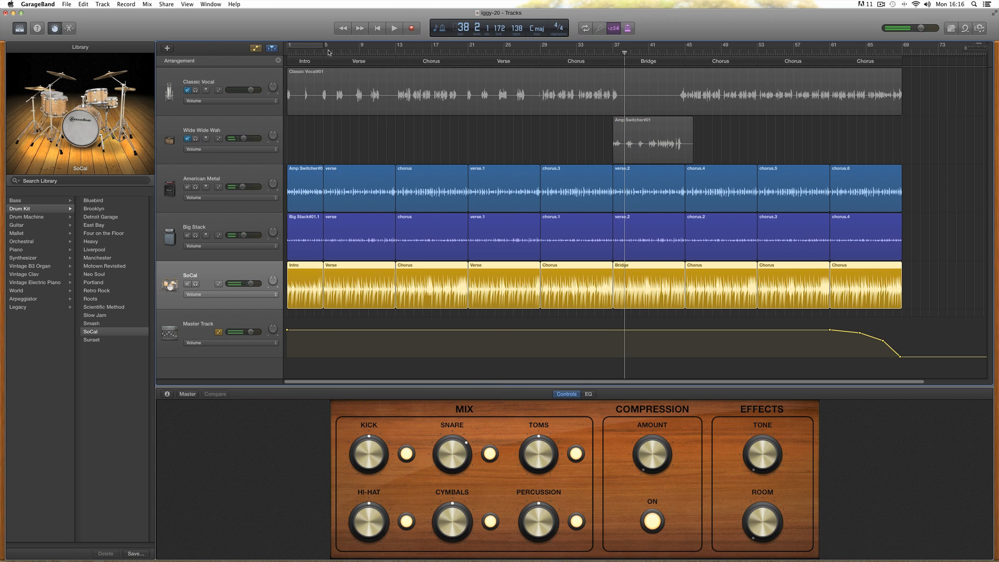
# Play from the start of the first verse and raise the Kick level in the SoCal drum mix.
pyautogui.click(328, 52)
pyautogui.press('space')
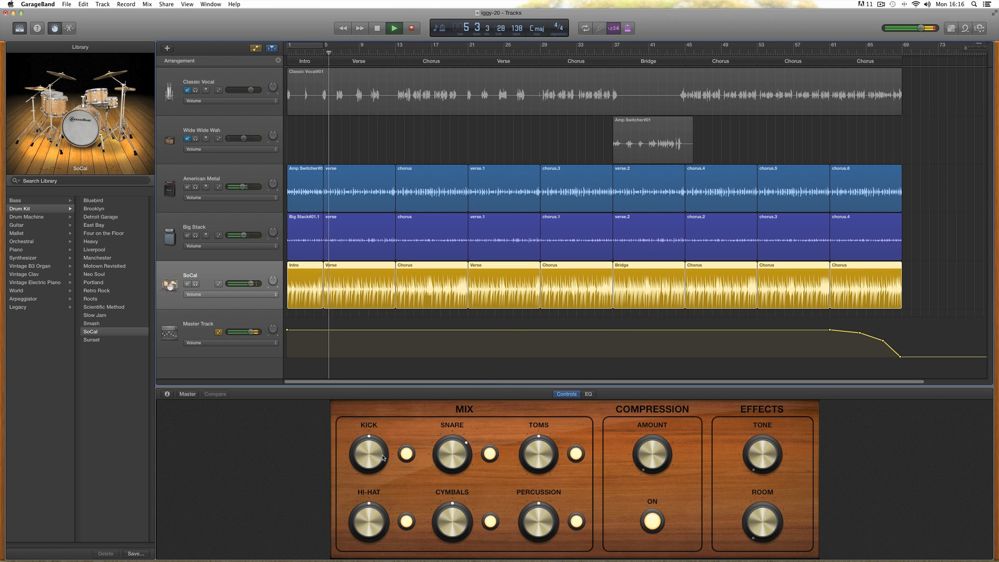
pyautogui.moveTo(382, 458); pyautogui.dragTo(381, 457)
pyautogui.press('space')
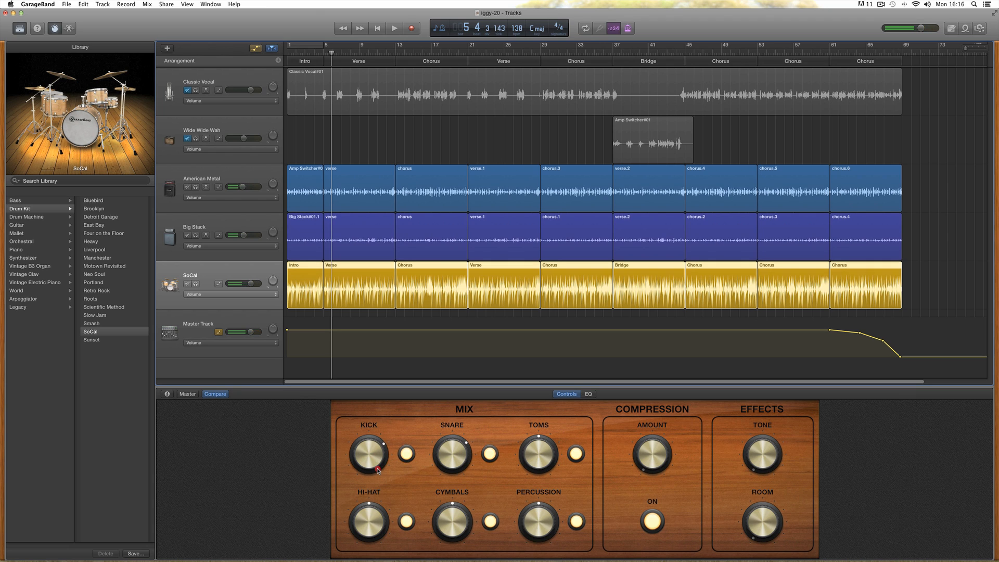
pyautogui.press('space')
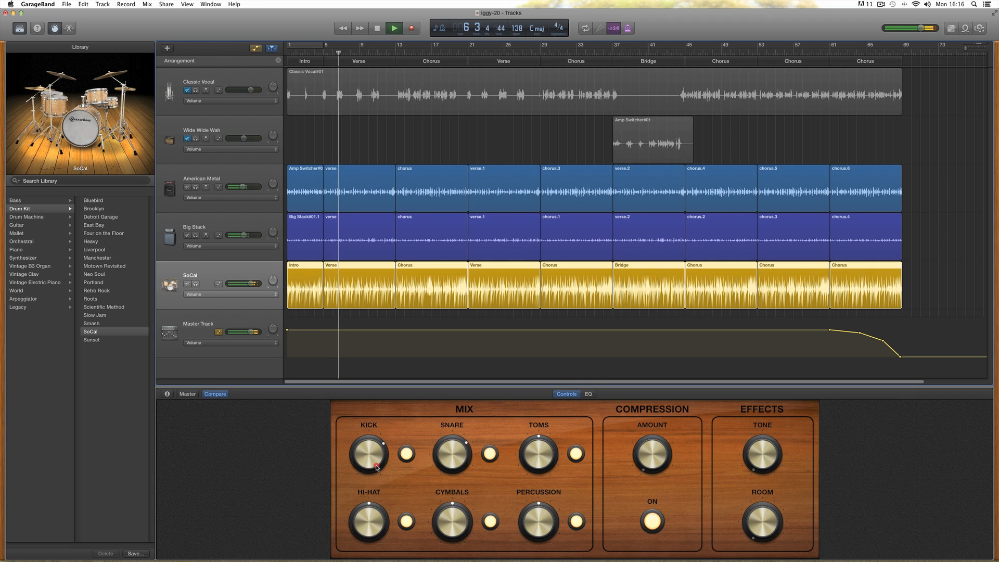
pyautogui.moveTo(377, 468); pyautogui.dragTo(378, 470)
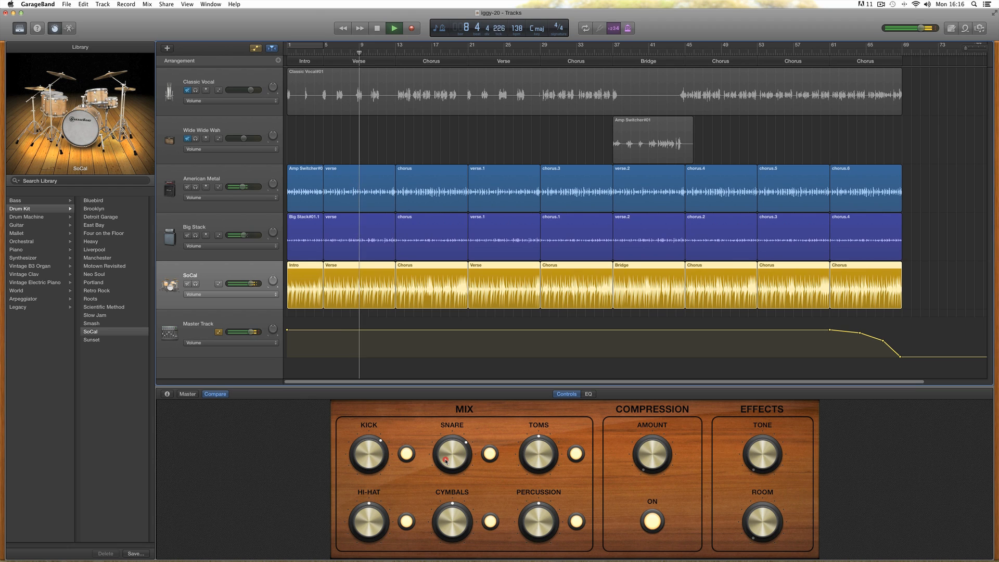
# Fine-tune the Snare level and lower the Cymbals level in the SoCal drum mix while playing the first verse and chorus.
pyautogui.moveTo(445, 461); pyautogui.dragTo(445, 464)
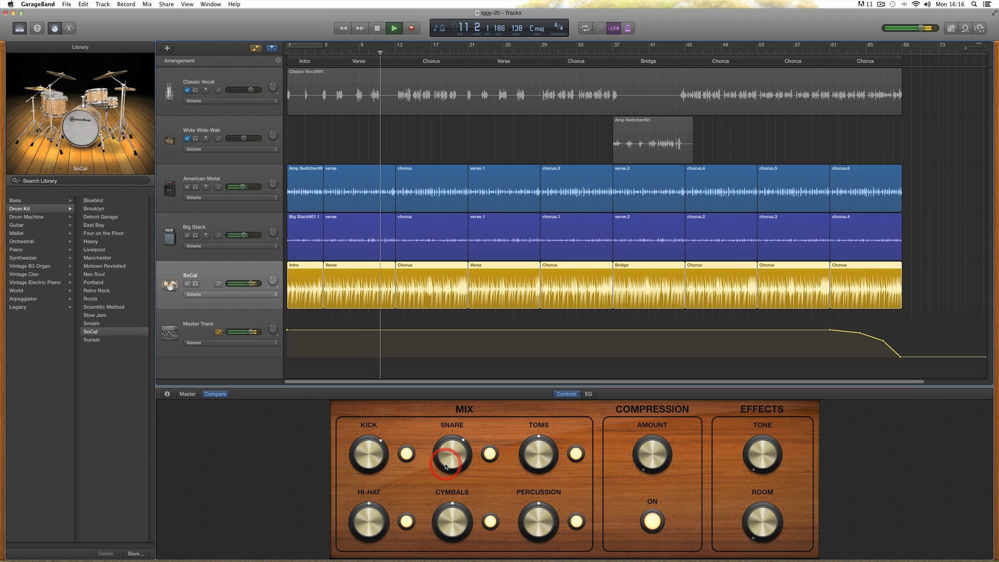
pyautogui.press('space')
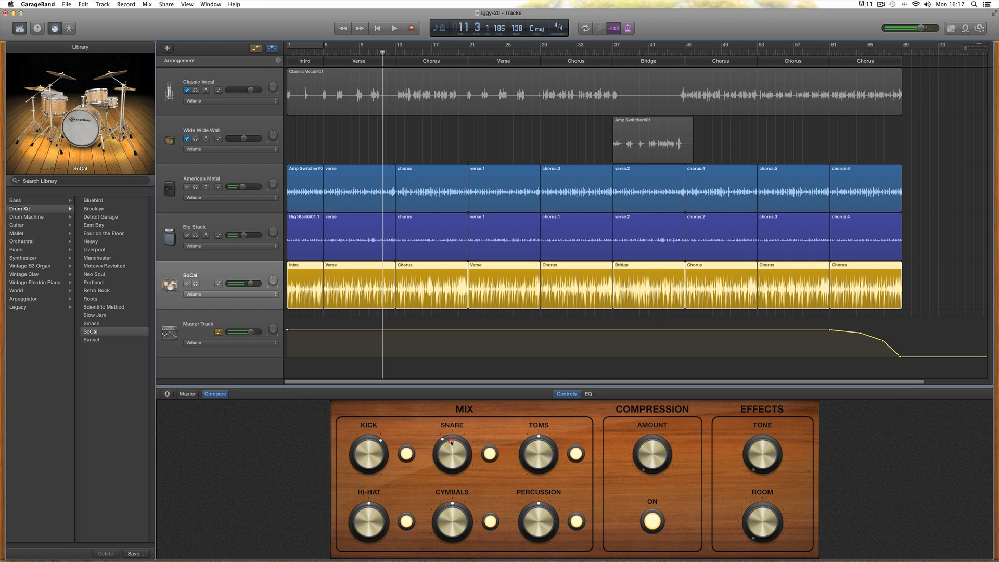
pyautogui.press('space')
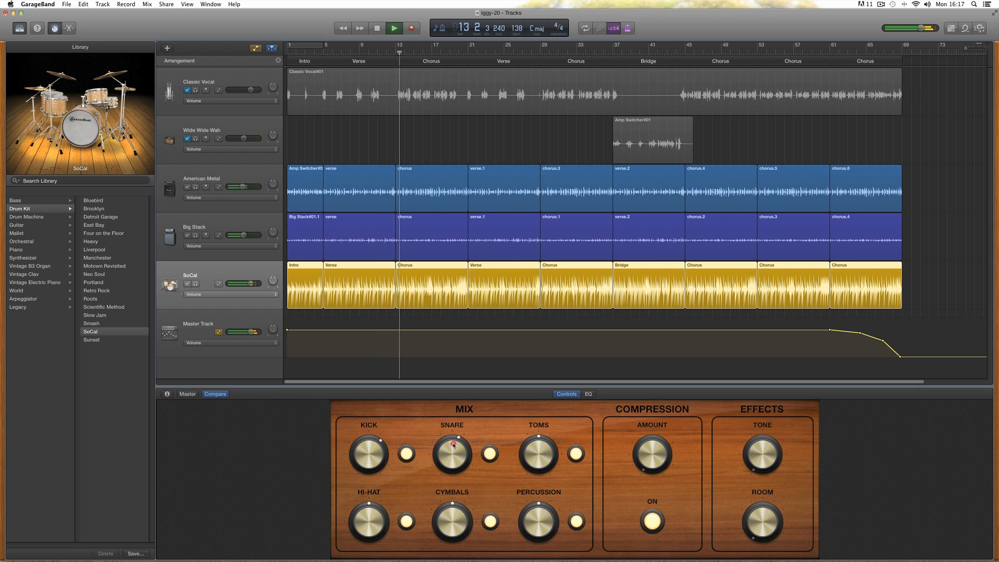
pyautogui.press('space')
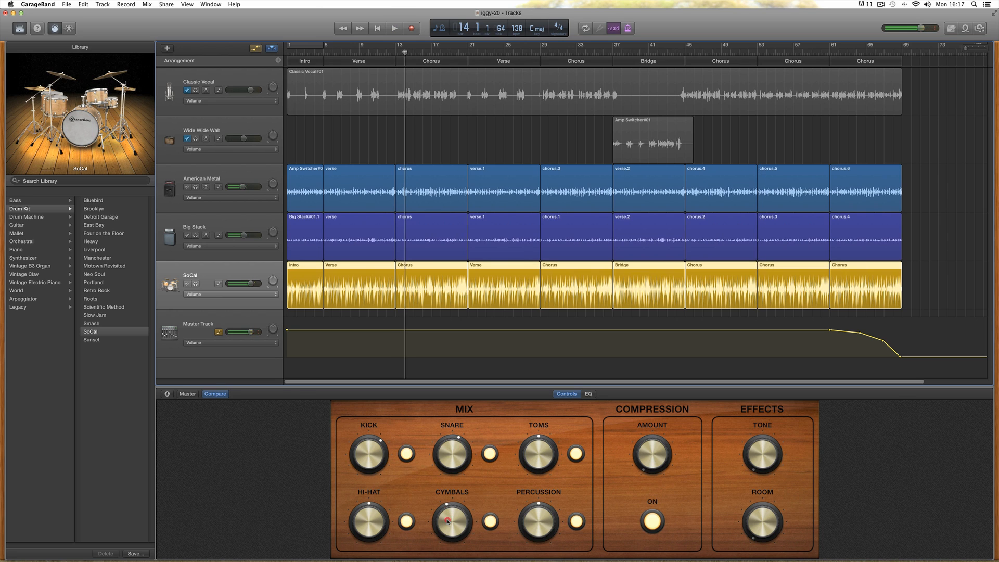
pyautogui.press('space')
pyautogui.moveTo(448, 526); pyautogui.dragTo(450, 522)
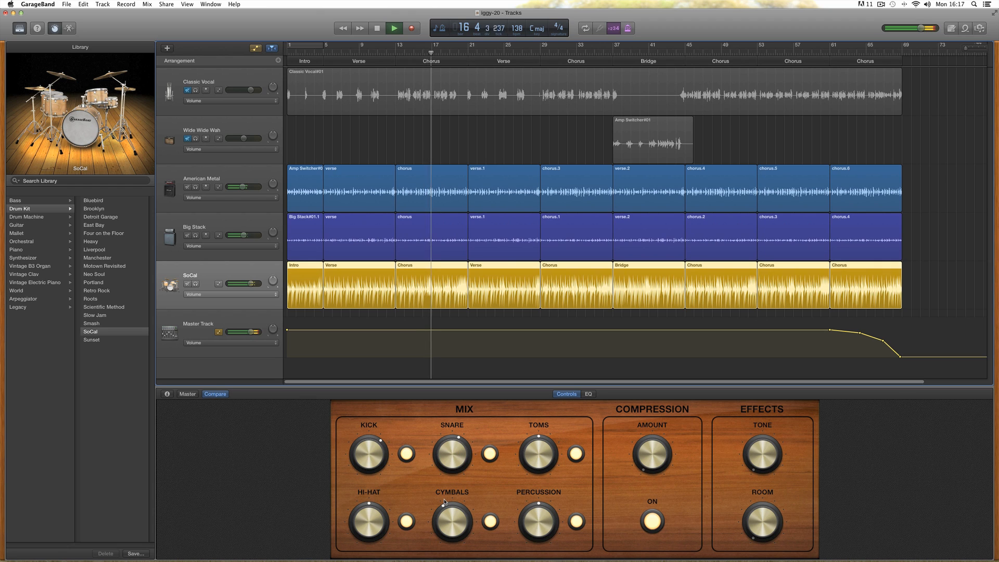
pyautogui.press('space')
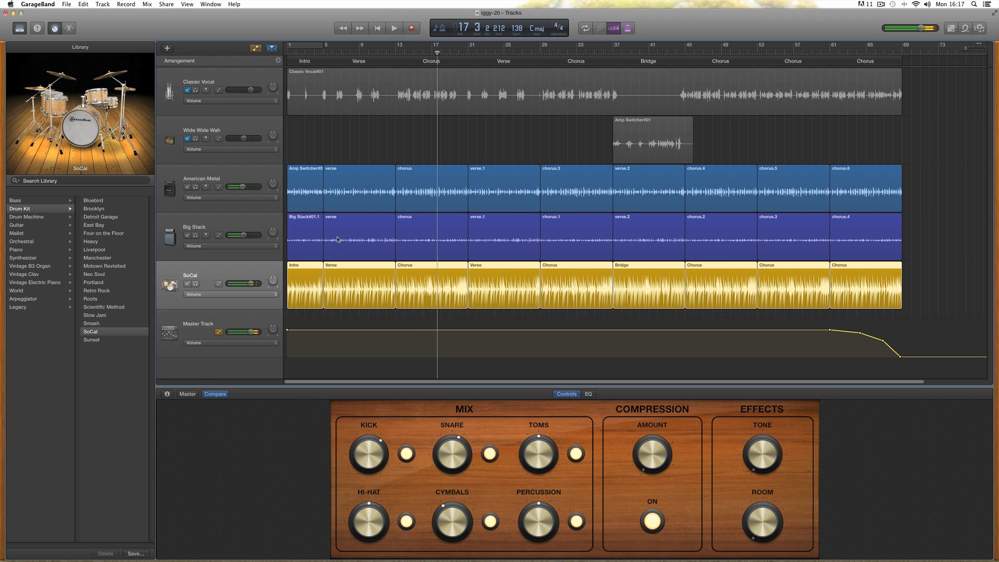
# Replay from the start of the first verse, nudge the SoCal Hi-Hat level up and fine-tune American Metal's volume.
pyautogui.doubleClick(326, 54)
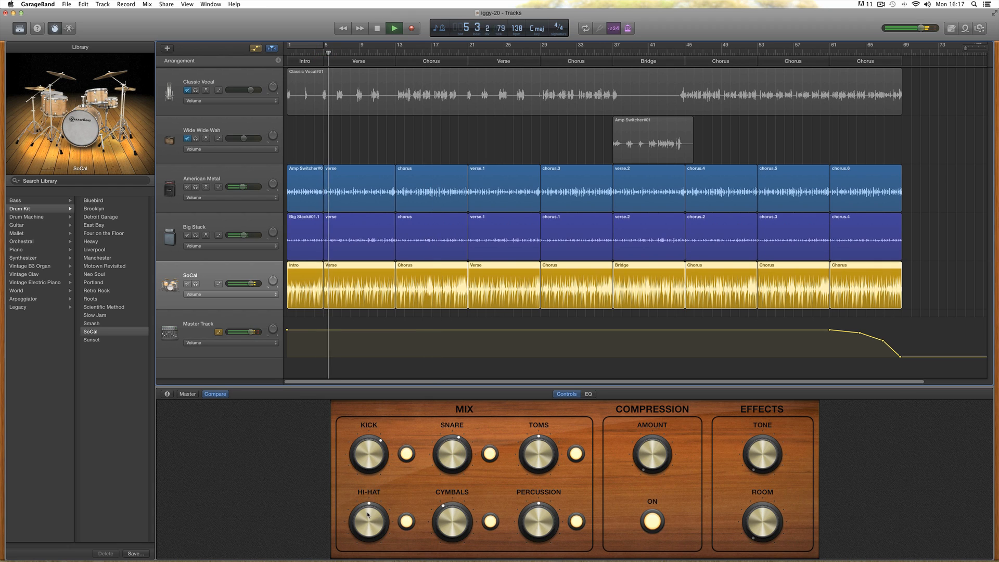
pyautogui.press('space')
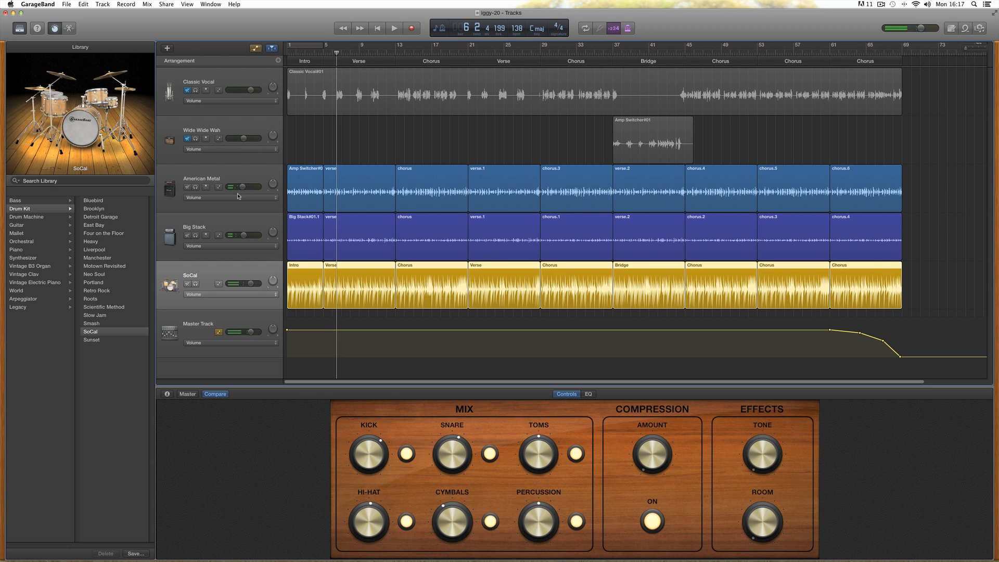
pyautogui.press('space')
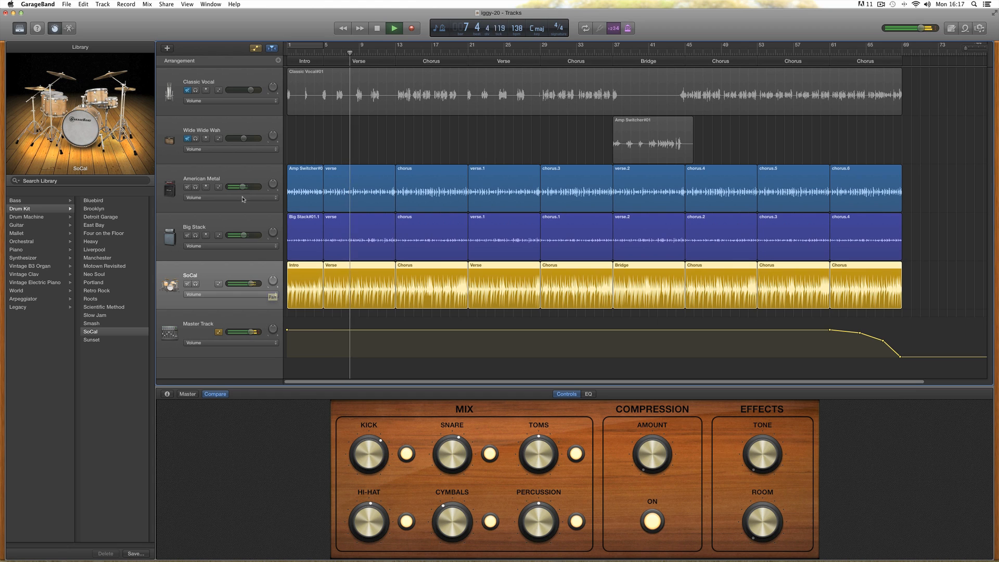
pyautogui.moveTo(242, 187); pyautogui.dragTo(243, 189)
pyautogui.press('space')
pyautogui.press('space')
pyautogui.press('space')
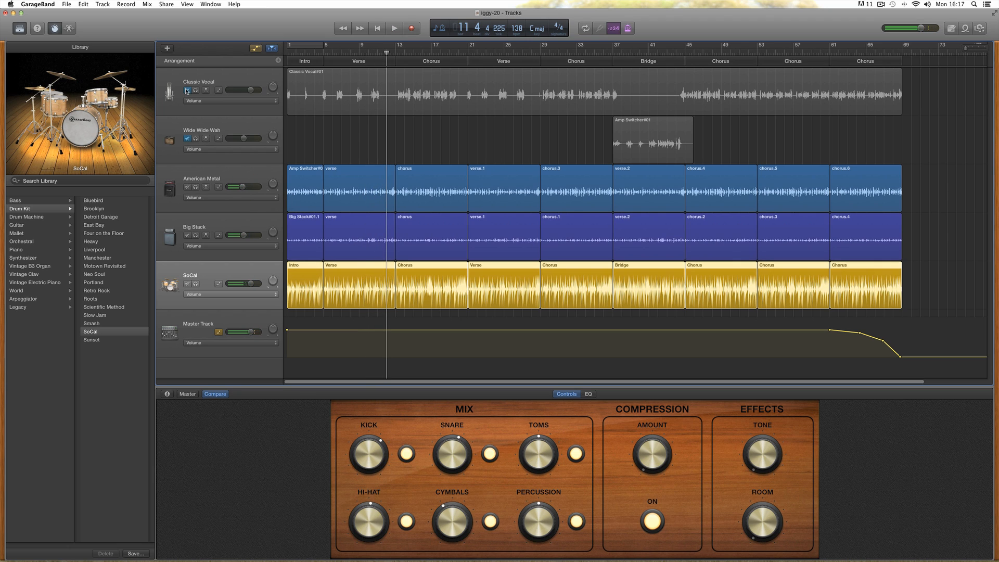
# Unmute the Classic Vocal track, play from the start of the first chorus and lower the vocal's volume slightly.
pyautogui.click(186, 91)
pyautogui.click(397, 53)
pyautogui.press('space')
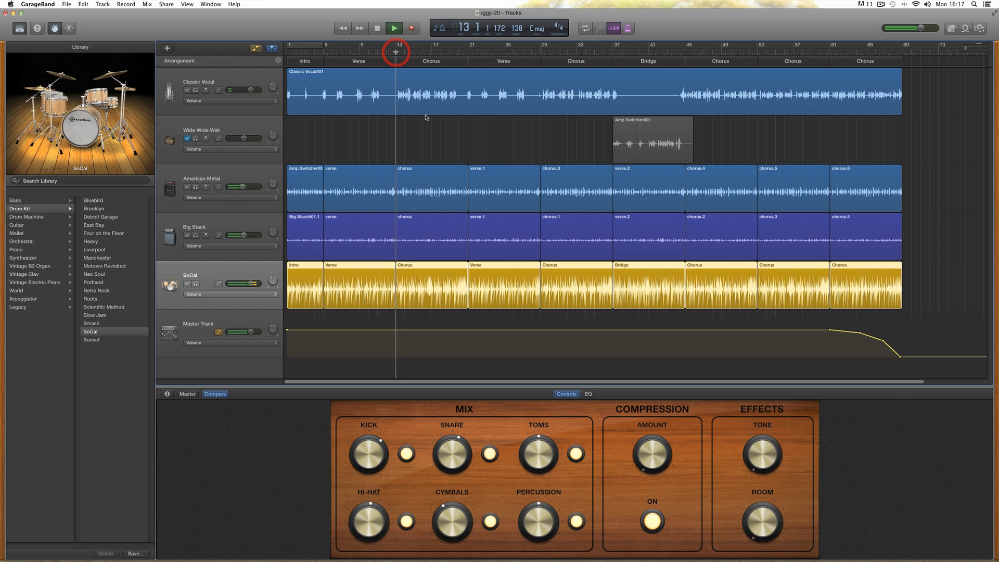
pyautogui.click(428, 108)
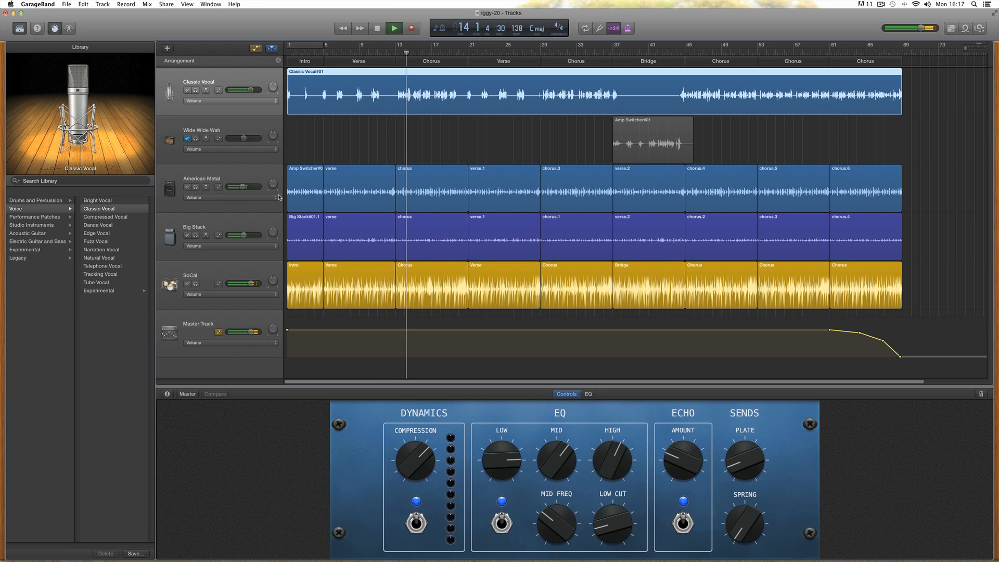
pyautogui.moveTo(250, 92); pyautogui.dragTo(249, 92)
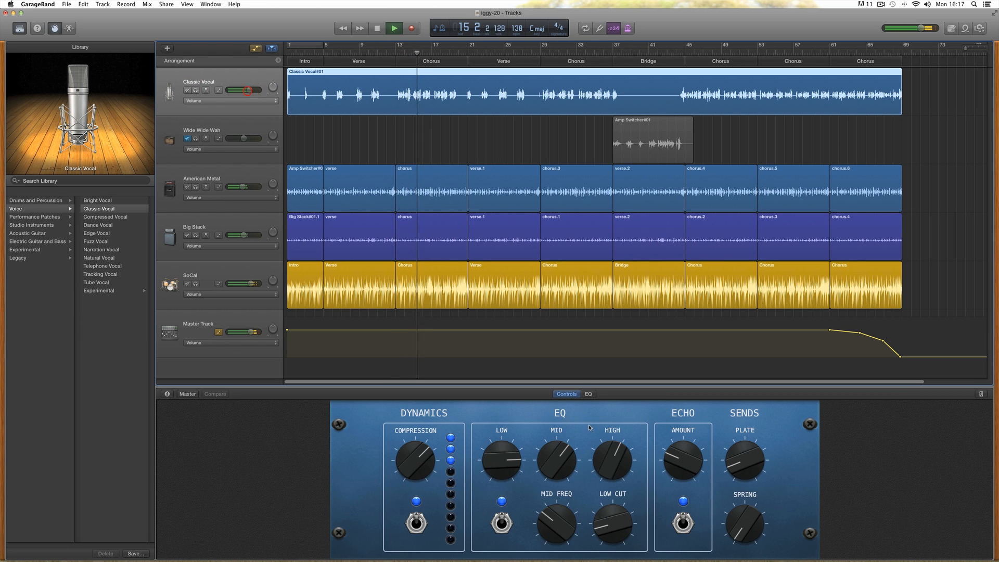
# Reduce the Mid and Mid Freq settings in the Classic Vocal EQ during playback, and stop in the second verse.
pyautogui.moveTo(558, 459); pyautogui.dragTo(558, 458)
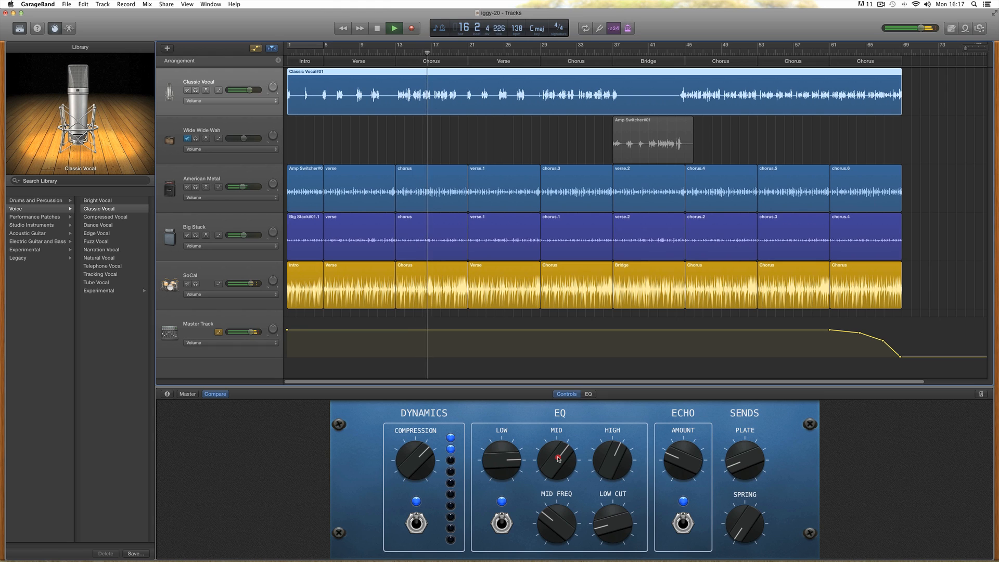
pyautogui.moveTo(546, 519); pyautogui.dragTo(548, 537)
pyautogui.moveTo(552, 470)
pyautogui.mouseDown()
pyautogui.moveTo(552, 457)
pyautogui.moveTo(553, 477)
pyautogui.mouseUp()
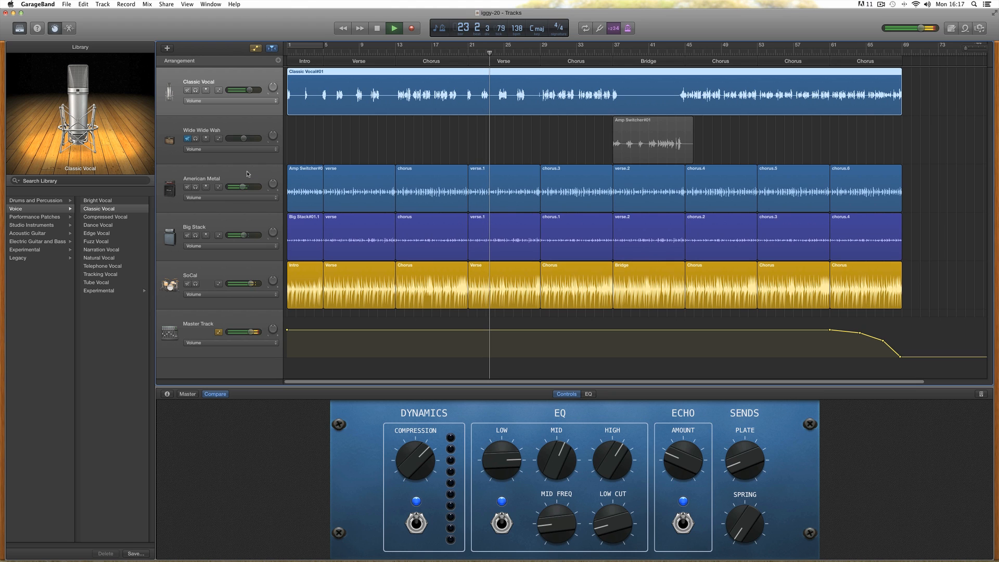
pyautogui.press('space')
# Unmute the Wide Wide Wah track, play from the start of the bridge and lower the track's volume slightly.
pyautogui.click(471, 132)
pyautogui.click(612, 53)
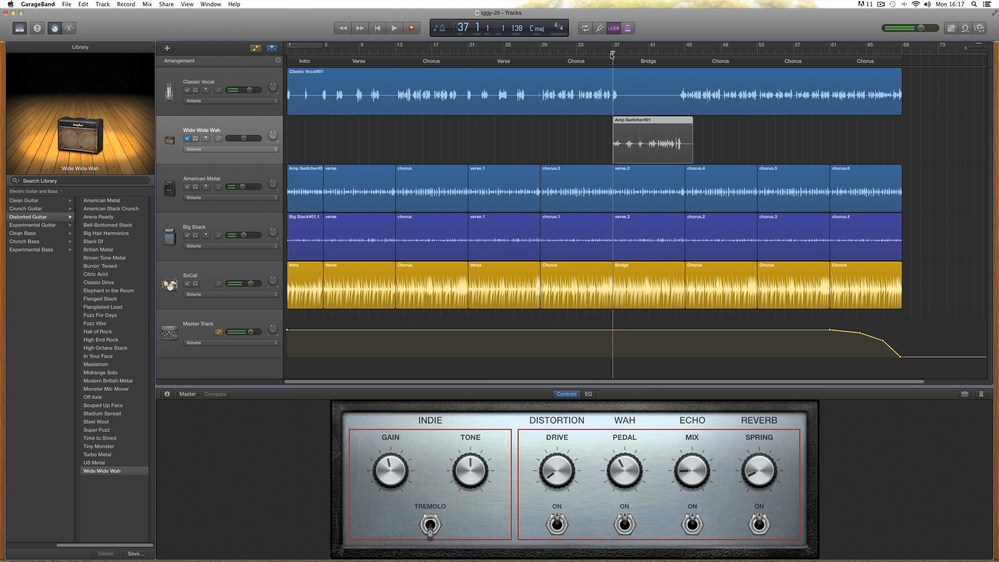
pyautogui.press('space')
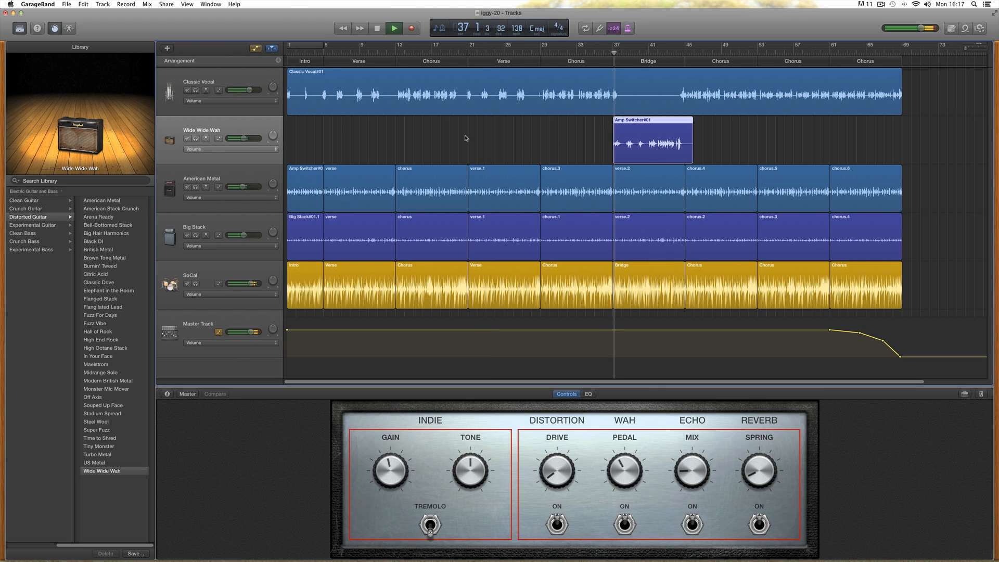
pyautogui.moveTo(243, 138); pyautogui.dragTo(242, 139)
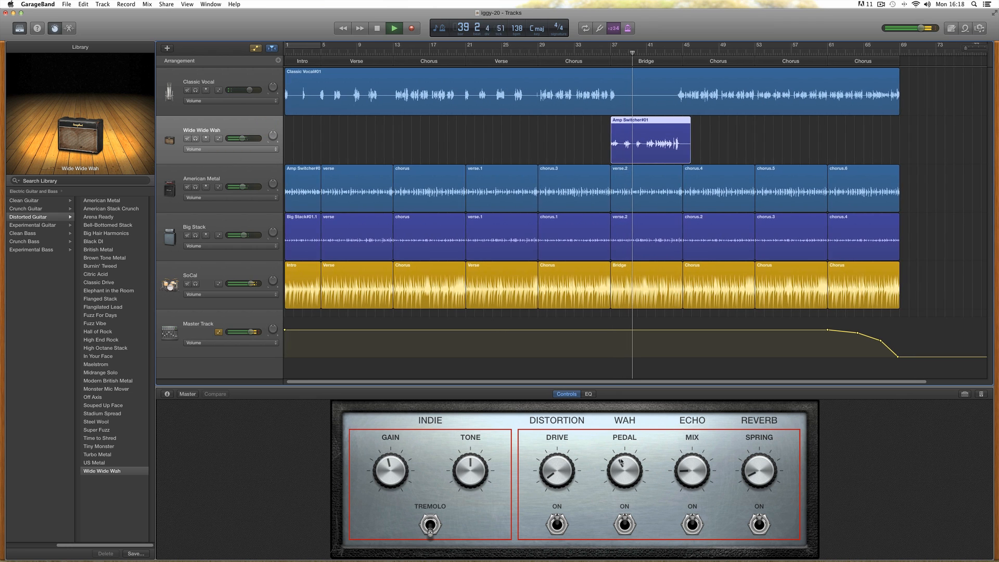
pyautogui.moveTo(242, 138); pyautogui.dragTo(240, 139)
pyautogui.press('space')
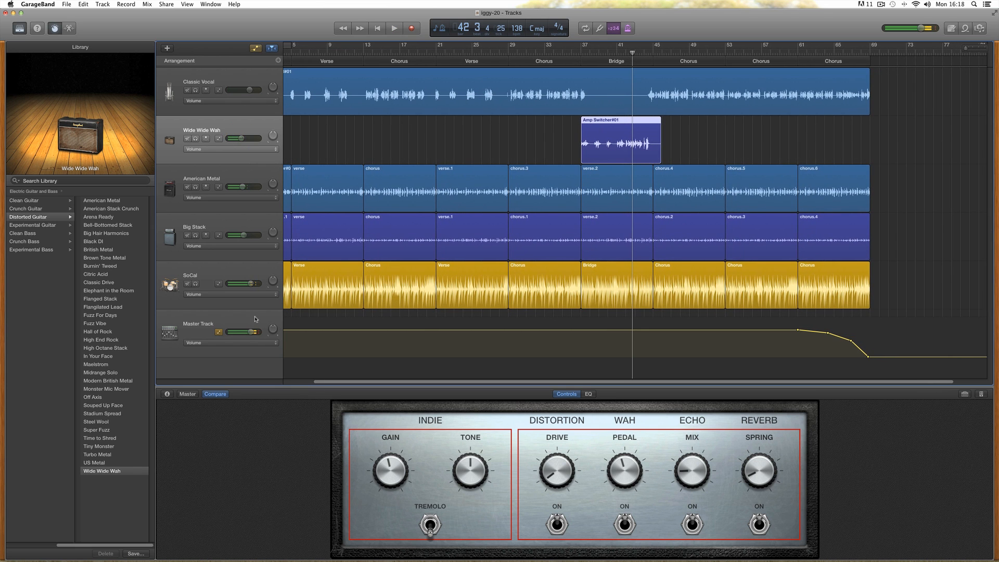
# Lower the EQ Tone and Exciter Amount on the Master Track while playing from the bridge into the following choruses.
pyautogui.click(252, 318)
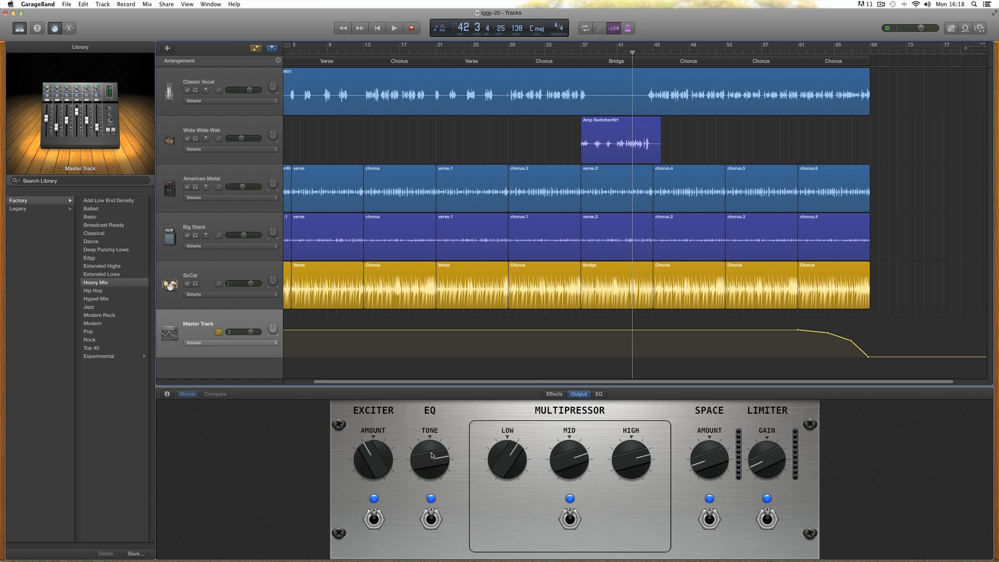
pyautogui.press('space')
pyautogui.moveTo(431, 455)
pyautogui.mouseDown()
pyautogui.moveTo(453, 546)
pyautogui.moveTo(437, 526)
pyautogui.moveTo(424, 461)
pyautogui.mouseUp()
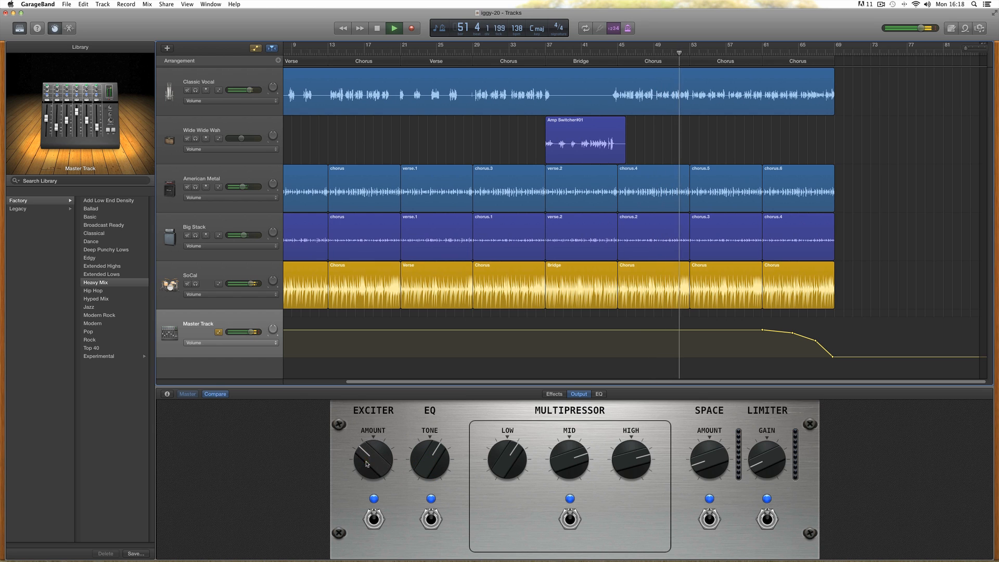
pyautogui.press('space')
# Resume playback and lower the Kick level slightly in the SoCal drum mix.
pyautogui.click(239, 275)
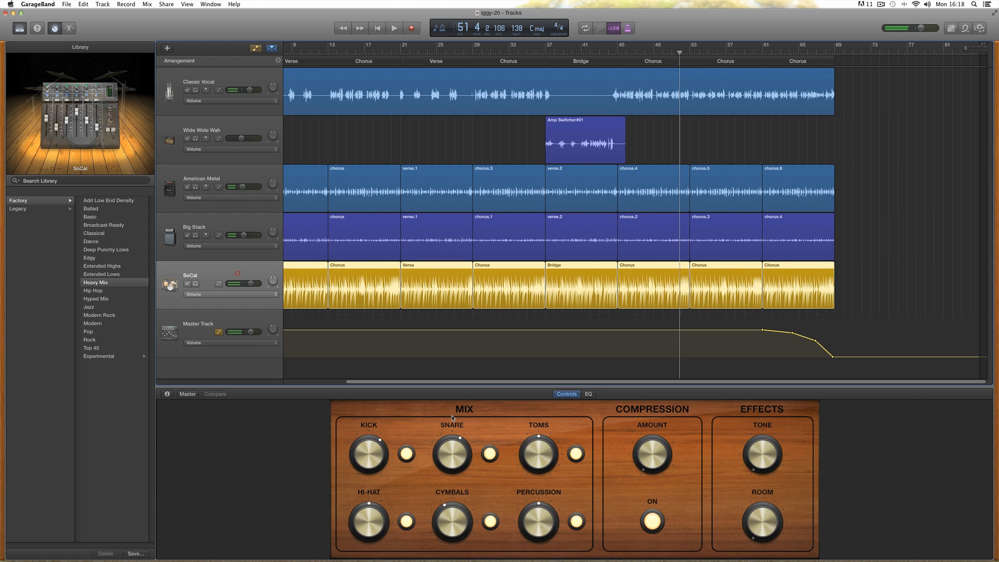
pyautogui.press('space')
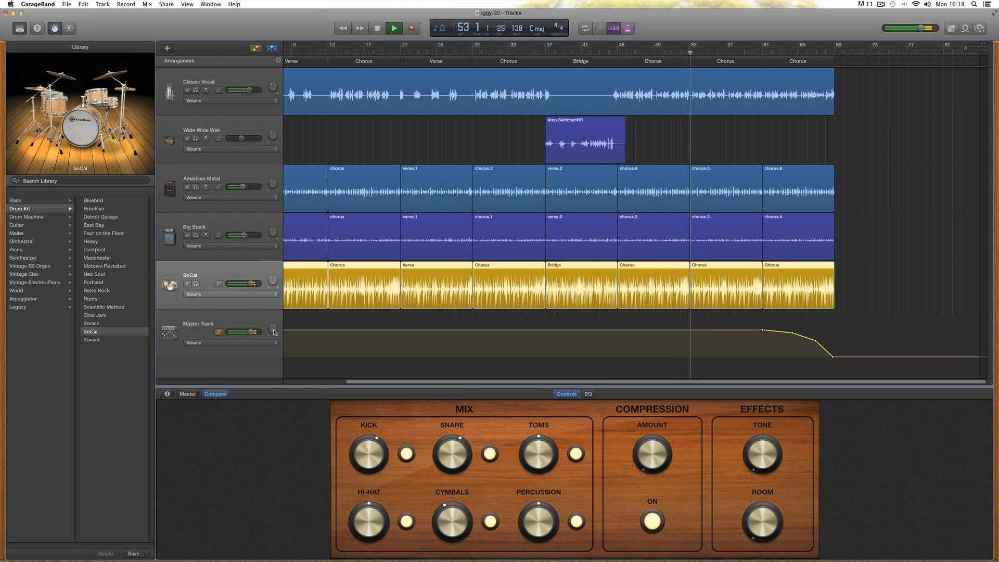
# Adjust the Master Track's Multipressor High setting and raise its Limiter Gain during playback.
pyautogui.click(254, 323)
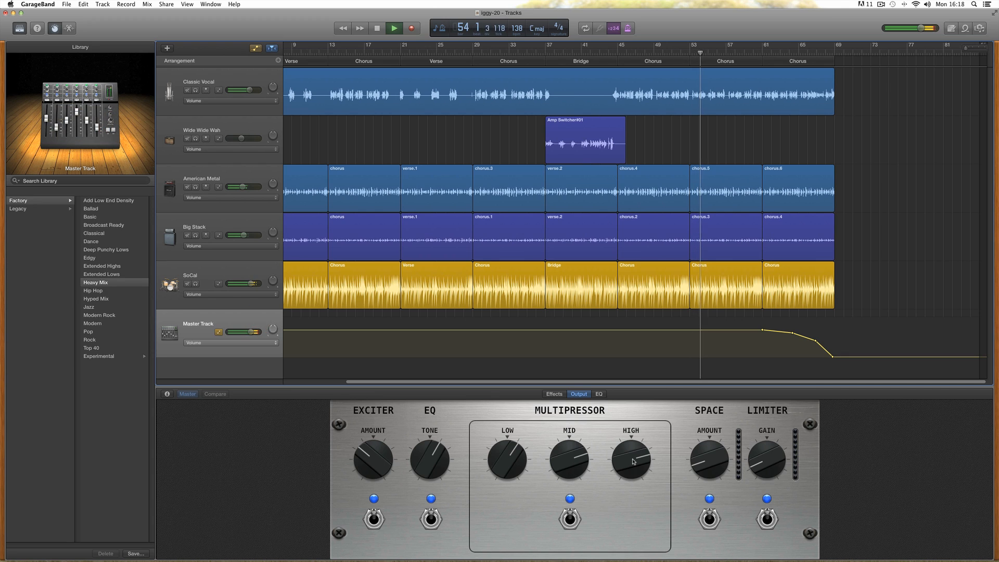
pyautogui.moveTo(632, 460); pyautogui.dragTo(634, 462)
pyautogui.moveTo(765, 461); pyautogui.dragTo(765, 447)
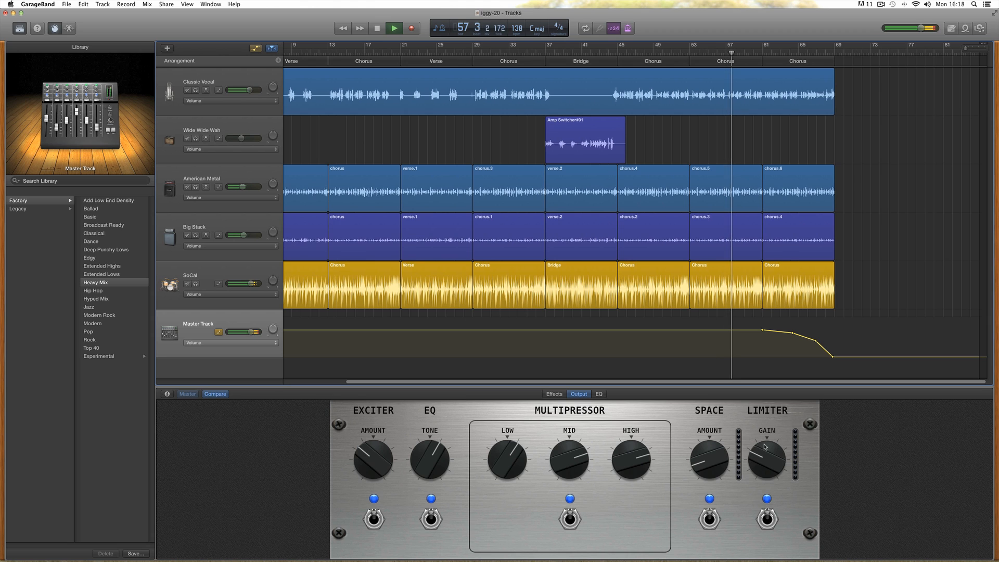
# Play from just before the second verse and lower American Metal's volume slightly to balance the mix.
pyautogui.moveTo(242, 189); pyautogui.dragTo(242, 187)
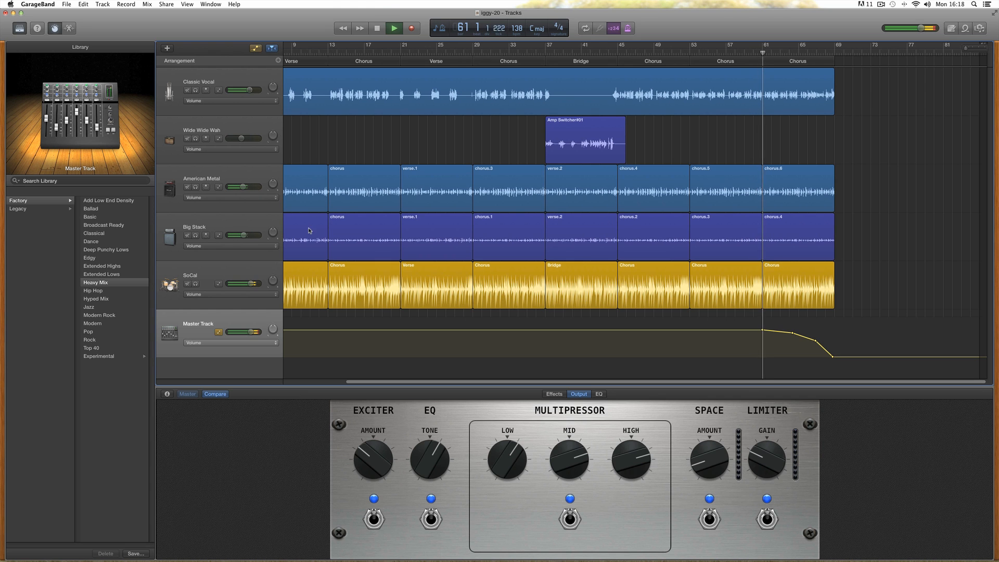
pyautogui.click(398, 50)
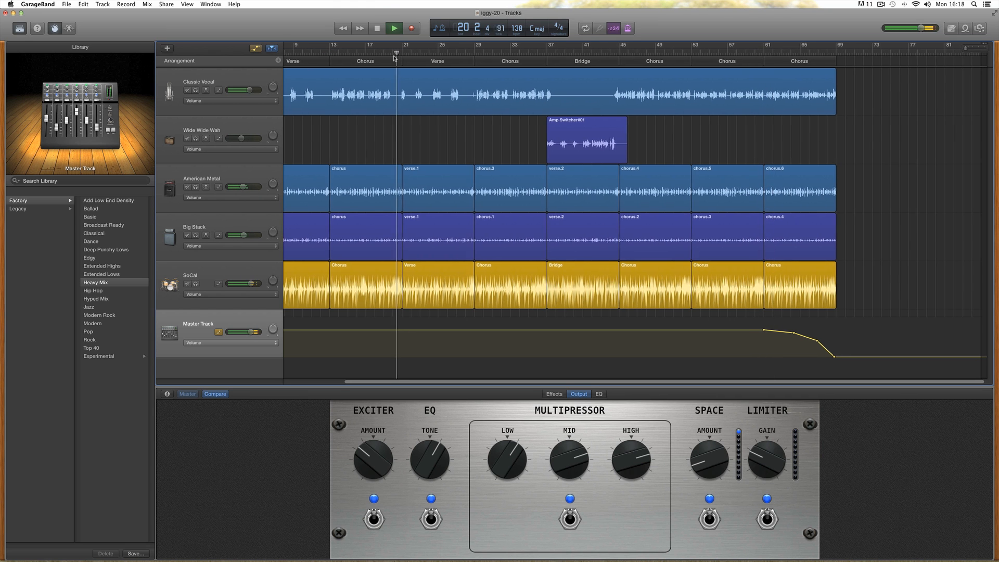
pyautogui.hscroll(-2, 240, 102)
pyautogui.hscroll(-2, 240, 103)
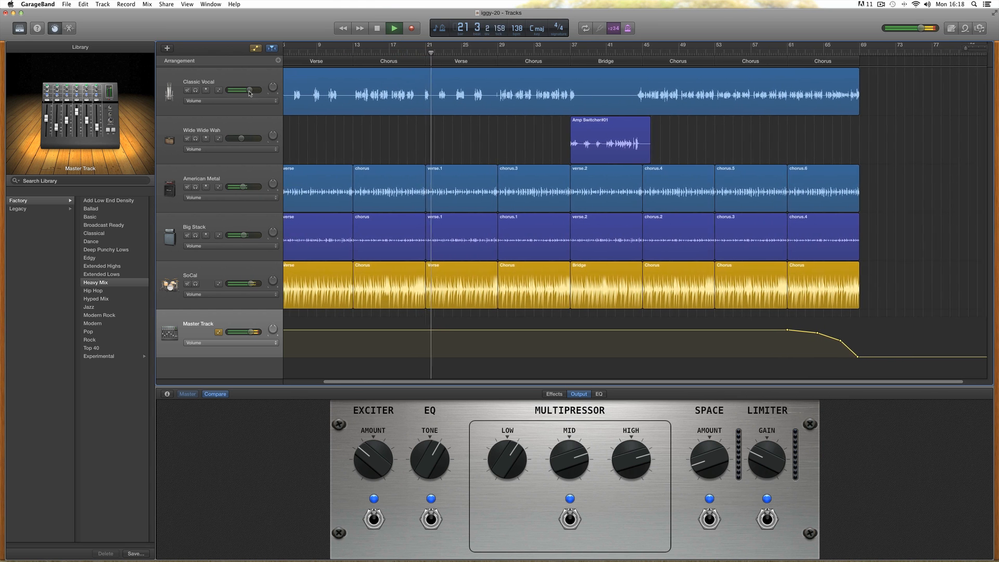
pyautogui.hscroll(-2, 247, 171)
pyautogui.moveTo(243, 187); pyautogui.dragTo(241, 187)
pyautogui.hscroll(-1, 241, 187)
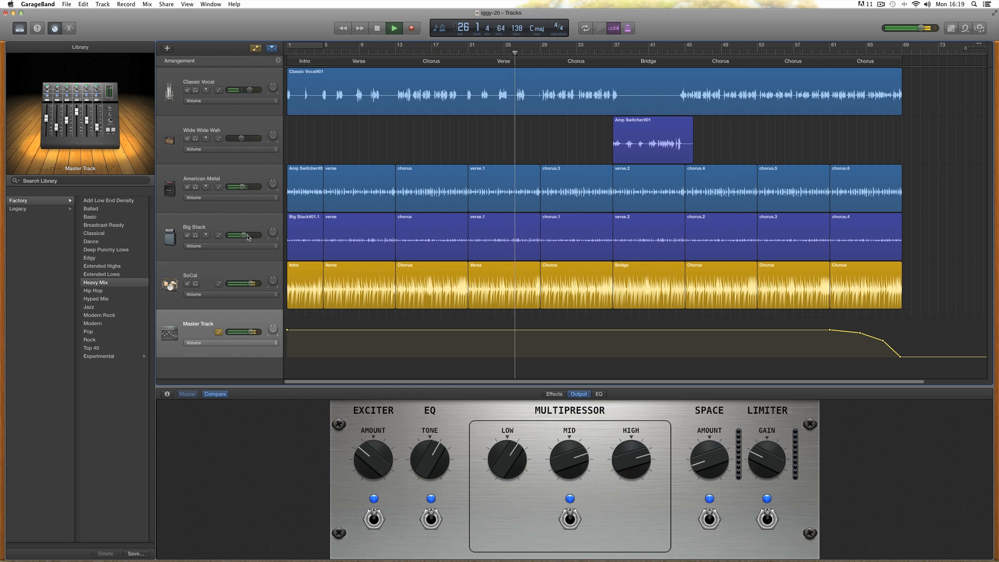
pyautogui.press('space')
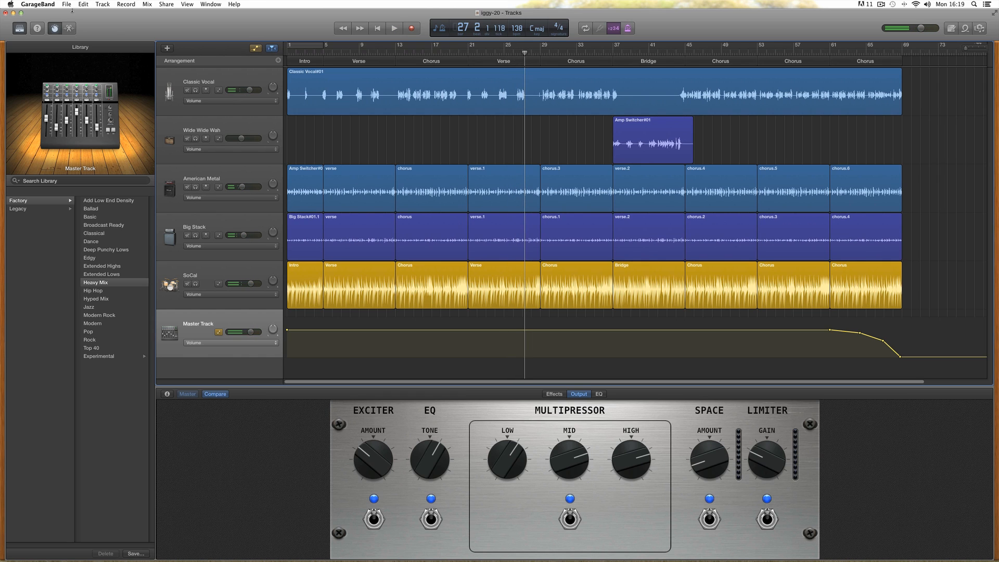
# Save the project.
pyautogui.click(70, 6)
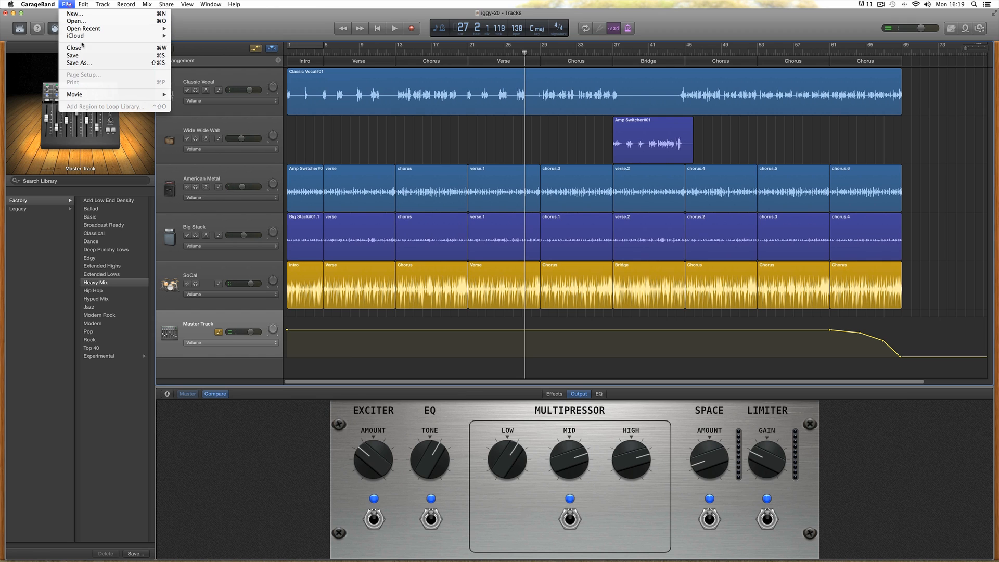
pyautogui.click(81, 56)
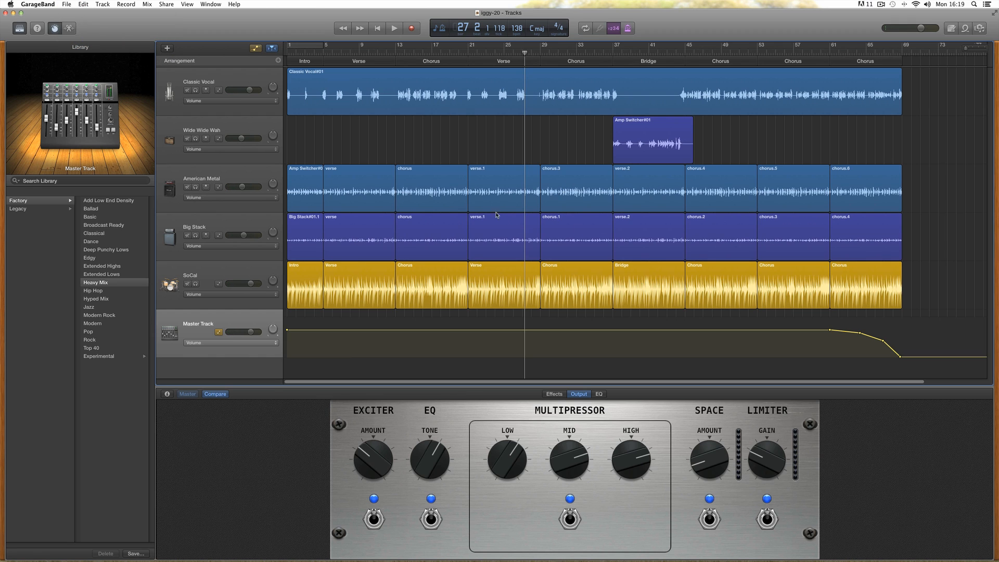
# Set up an export of the song to disk as AIFF at Uncompressed 16-bit (CD Quality).
pyautogui.click(167, 5)
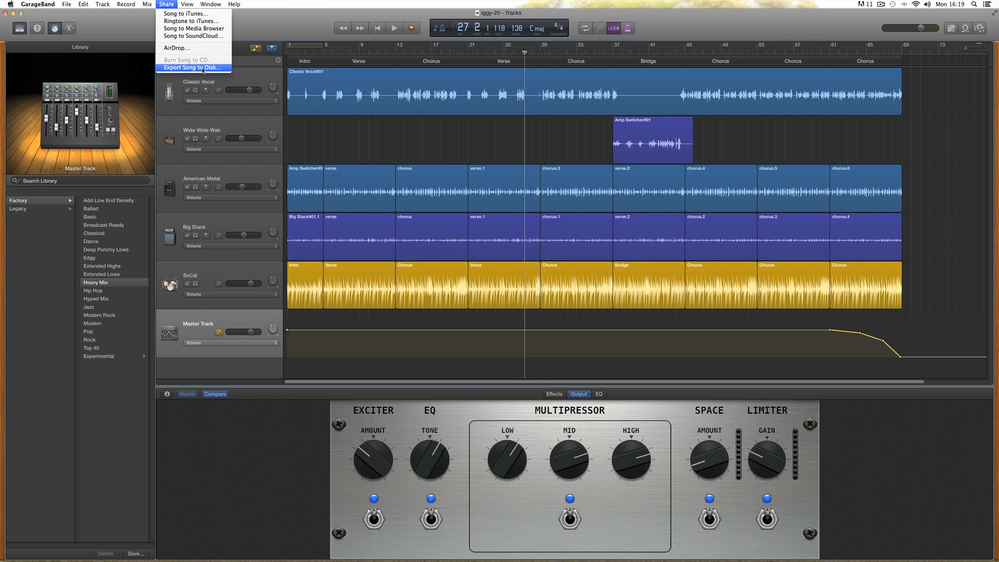
pyautogui.click(203, 67)
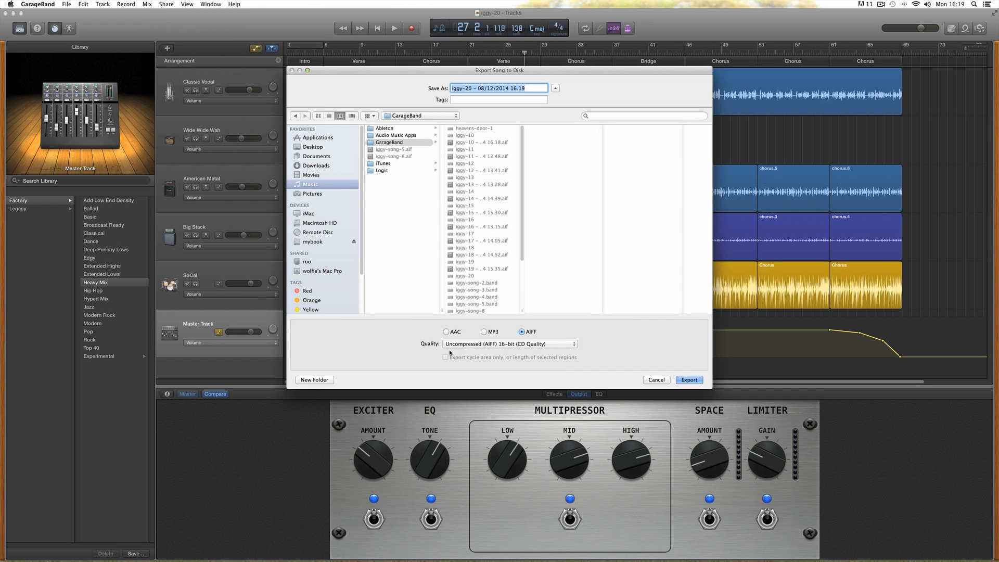
pyautogui.click(446, 331)
pyautogui.click(482, 332)
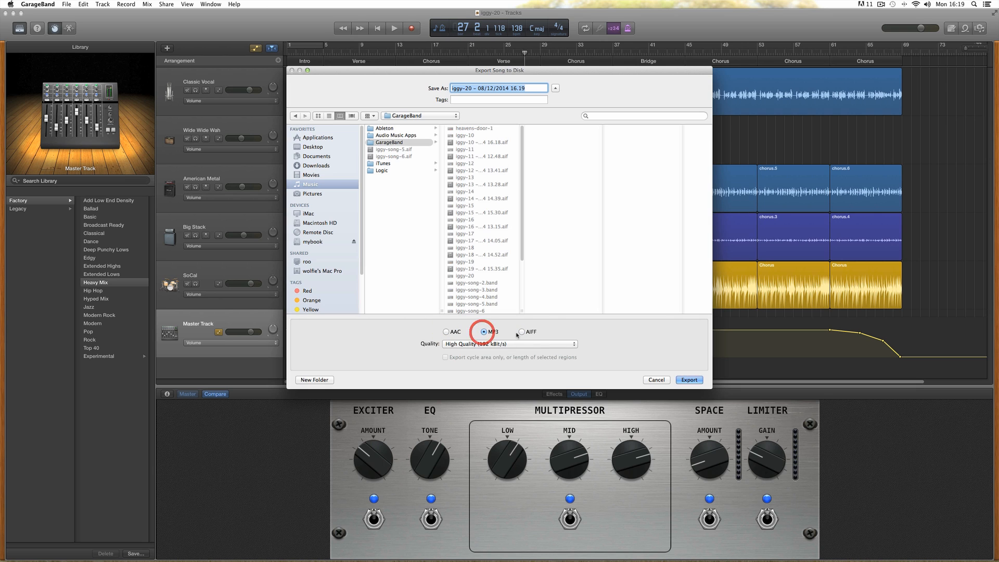
pyautogui.click(521, 331)
pyautogui.click(527, 344)
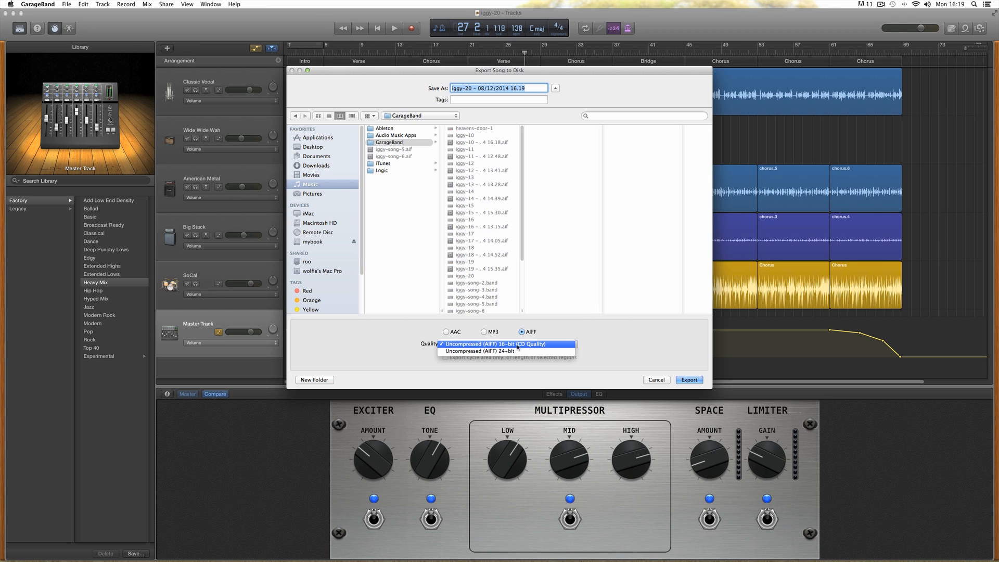
pyautogui.click(518, 345)
# Export the song to the GarageBand folder under the name iggy-20 – 08/12/2014 16.19.
pyautogui.click(470, 89)
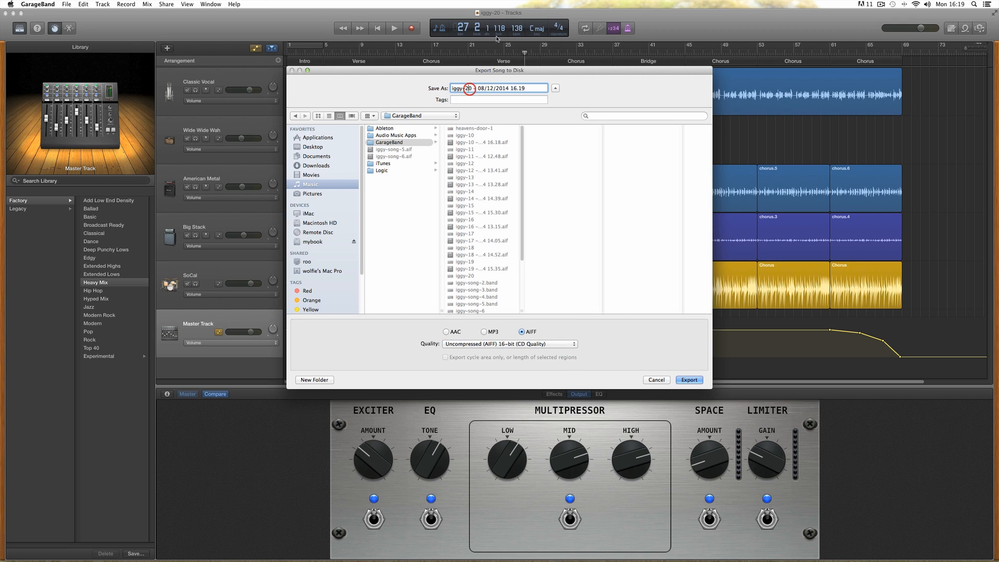
pyautogui.click(478, 88)
pyautogui.moveTo(477, 88); pyautogui.dragTo(526, 88)
pyautogui.click(684, 380)
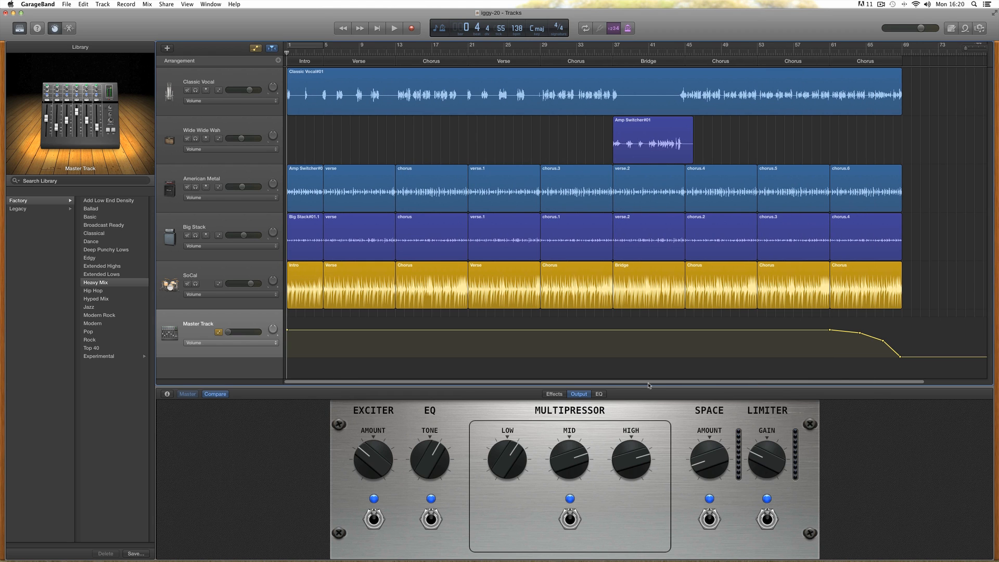
# Switch to Finder and open the exported iggy-20 – 08/12/2014 16.19.aif file in QuickTime Player.
pyautogui.press('super+h')
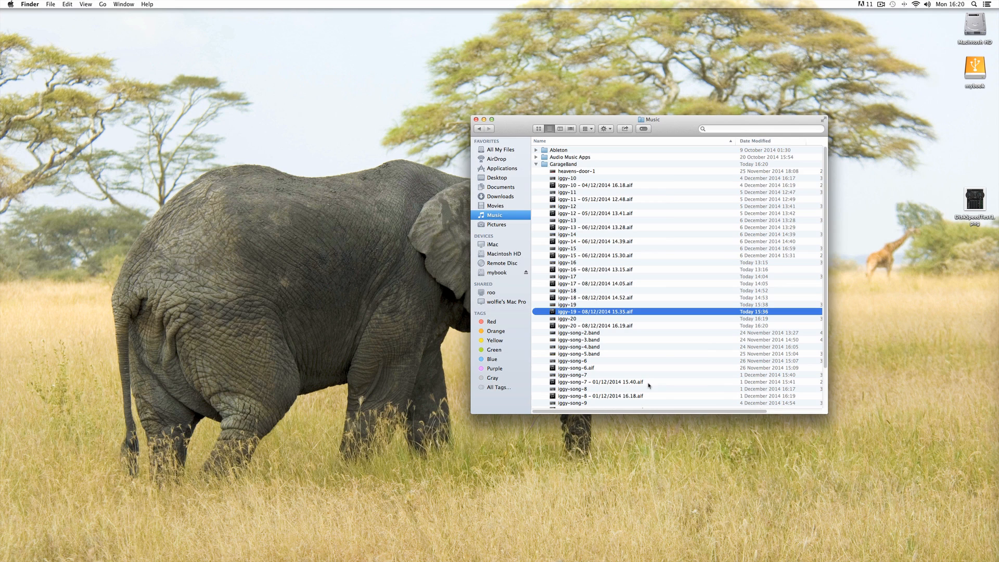
pyautogui.click(576, 327)
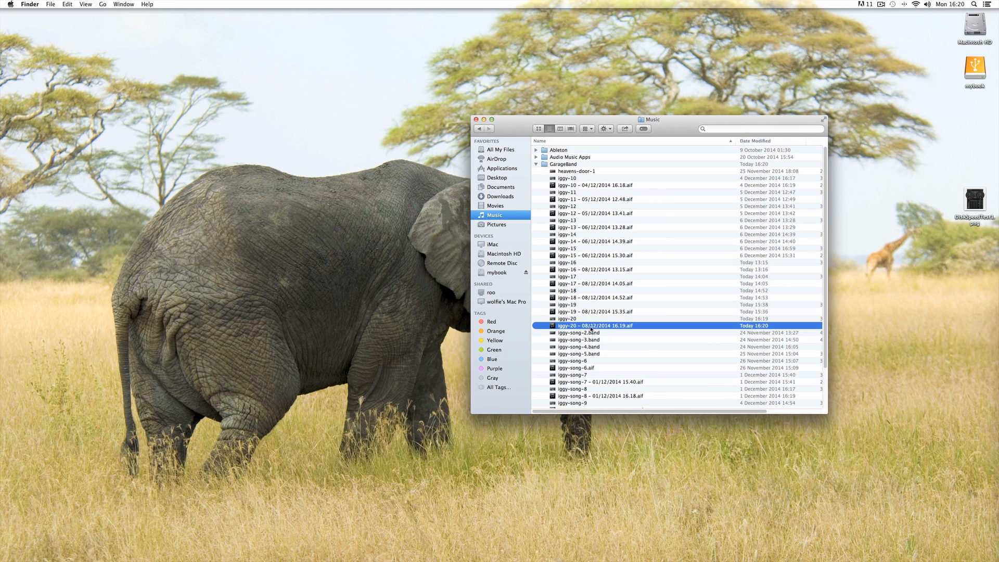
pyautogui.rightClick(553, 327)
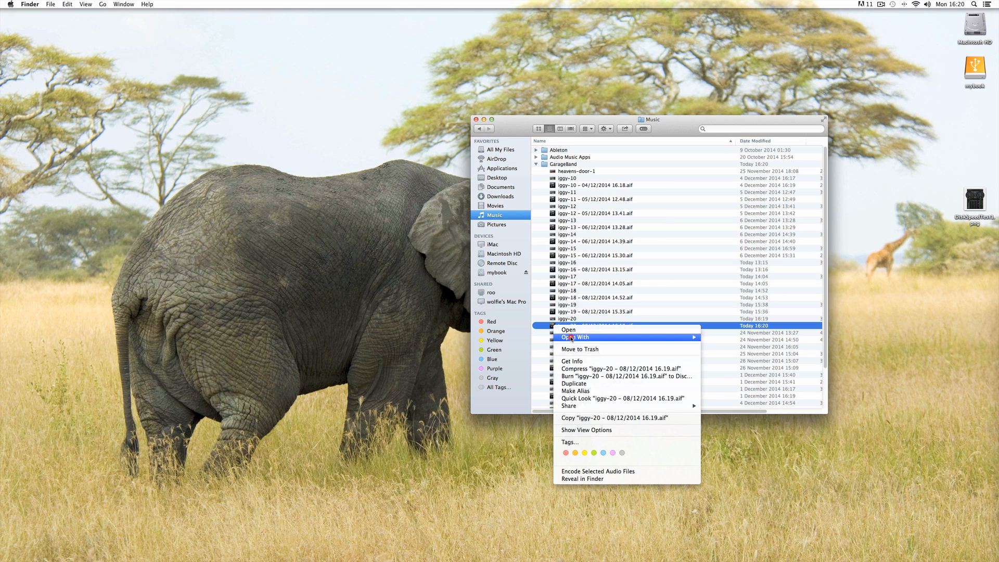
pyautogui.moveTo(645, 337)
pyautogui.click(755, 380)
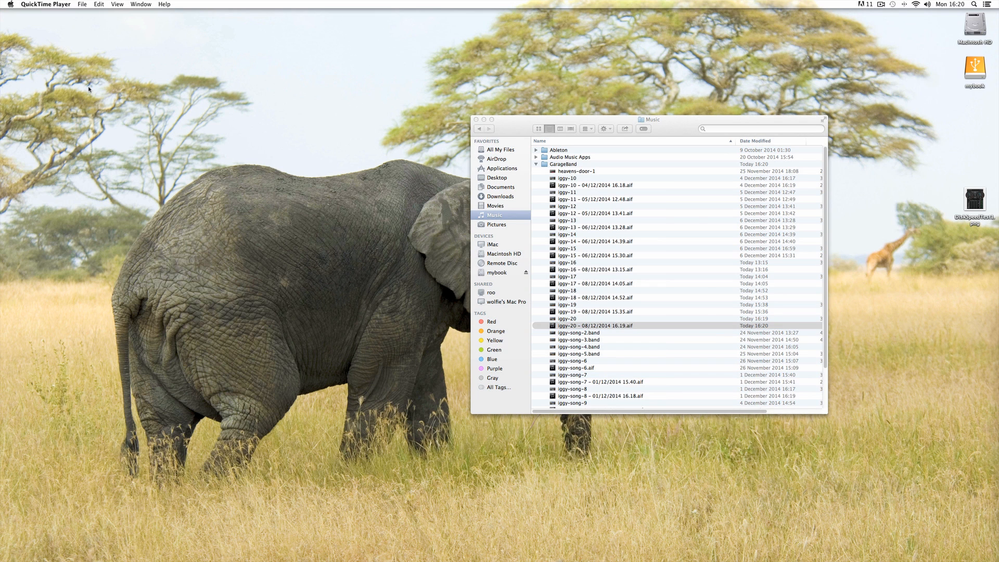
# Lower the player volume, listen to the start and a later part of the exported song, quit QuickTime Player and return to GarageBand.
pyautogui.moveTo(46, 35); pyautogui.dragTo(109, 103)
pyautogui.moveTo(156, 125); pyautogui.dragTo(153, 125)
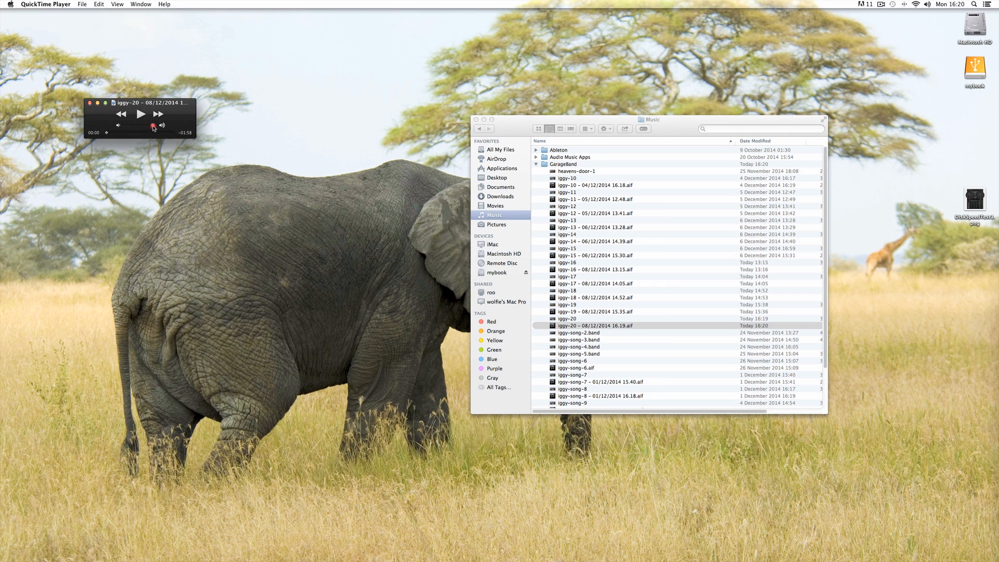
pyautogui.click(141, 114)
pyautogui.click(142, 118)
pyautogui.moveTo(115, 135); pyautogui.dragTo(168, 135)
pyautogui.click(142, 115)
pyautogui.press('super+q')
pyautogui.press('super+Tab')
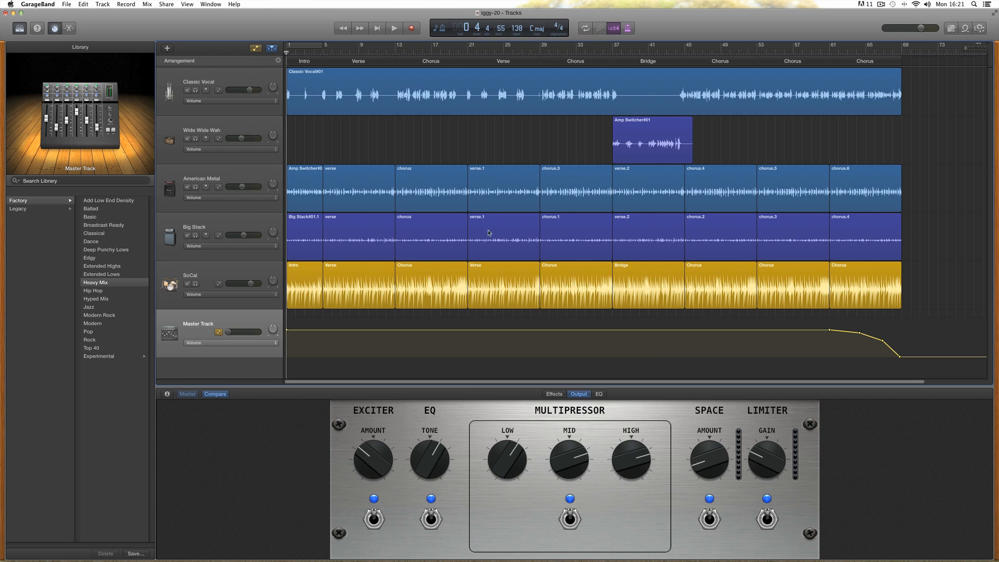
# Play the song from bar 4, lower the Classic Vocal volume slightly and raise its Echo Amount and Plate send.
pyautogui.click(316, 54)
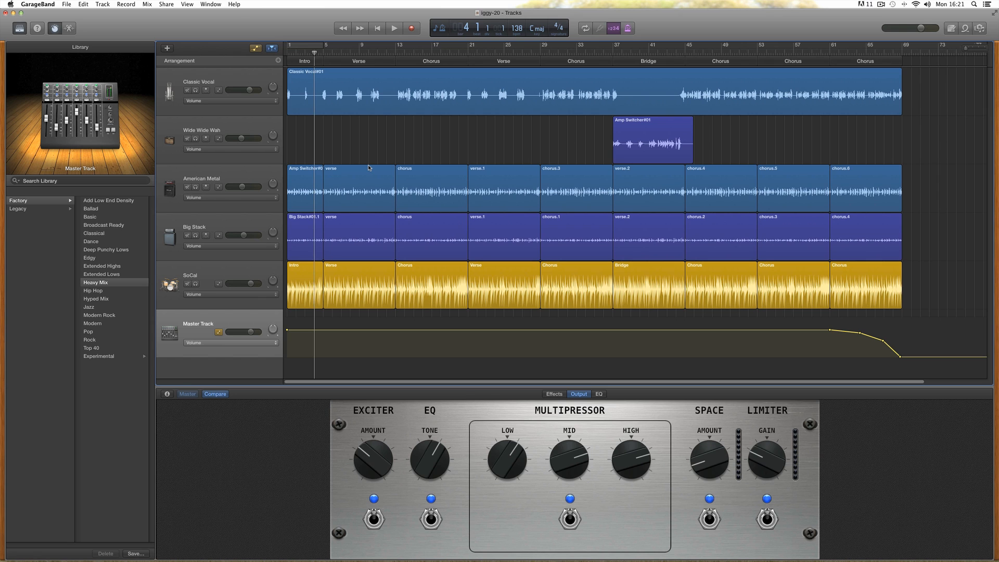
pyautogui.press('space')
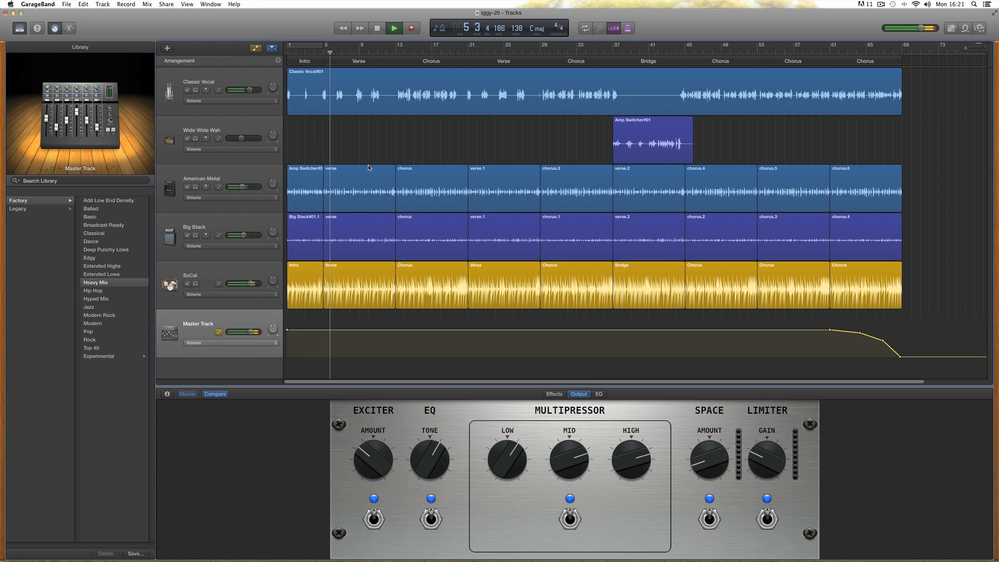
pyautogui.moveTo(250, 90); pyautogui.dragTo(246, 92)
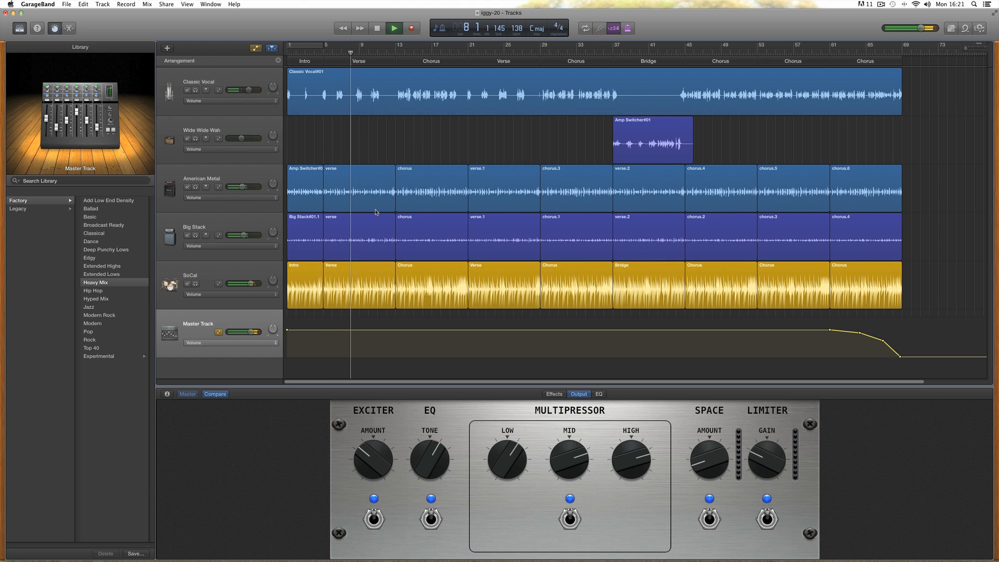
pyautogui.click(244, 94)
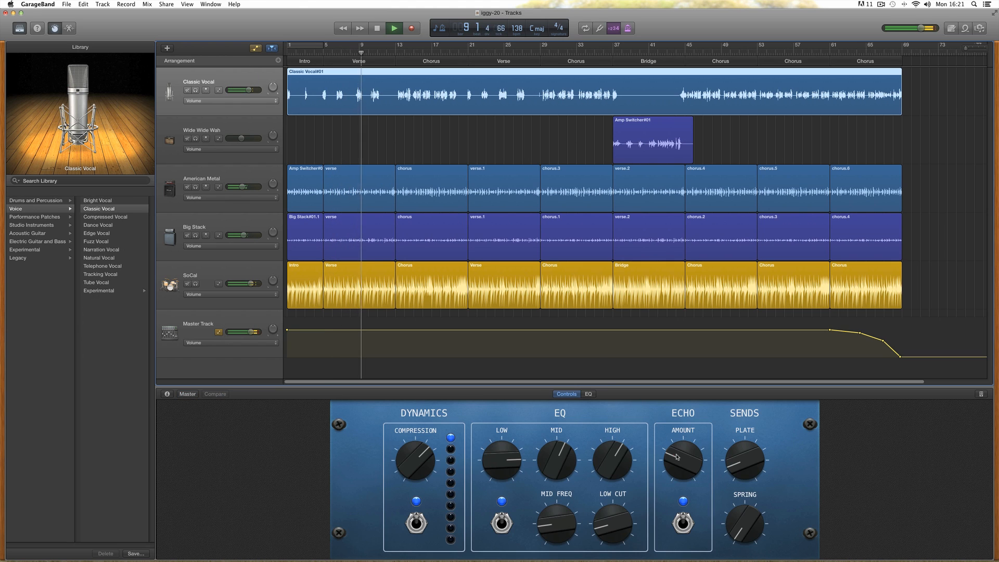
pyautogui.moveTo(678, 448); pyautogui.dragTo(732, 445)
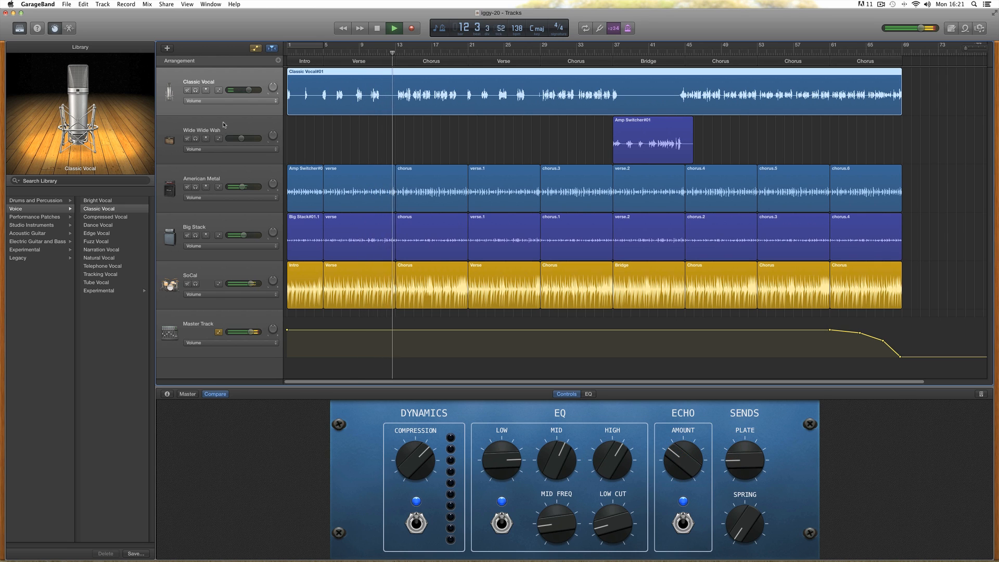
pyautogui.moveTo(249, 90); pyautogui.dragTo(247, 90)
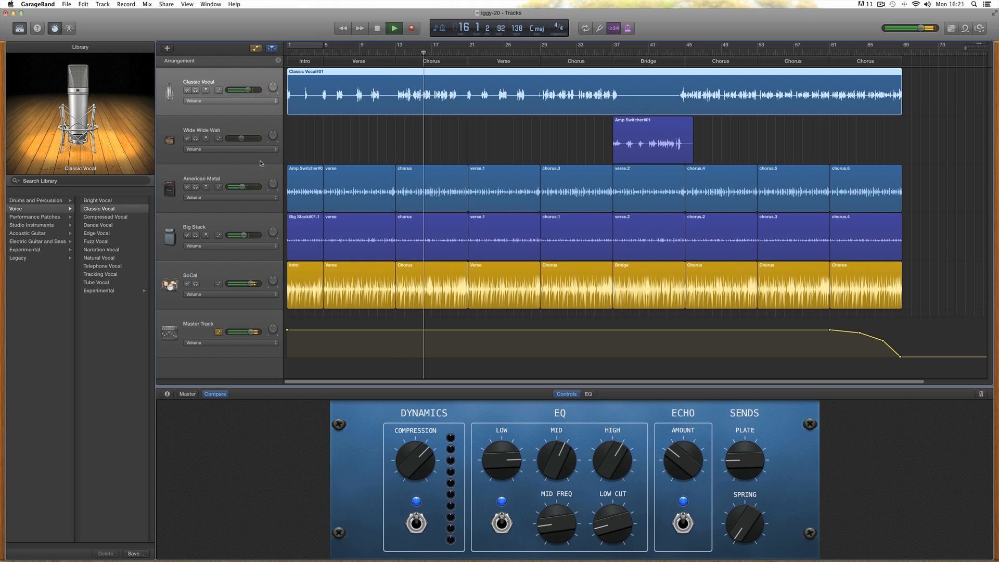
# Raise the Big Stack volume slightly, stop playback and save the project.
pyautogui.moveTo(243, 234); pyautogui.dragTo(248, 237)
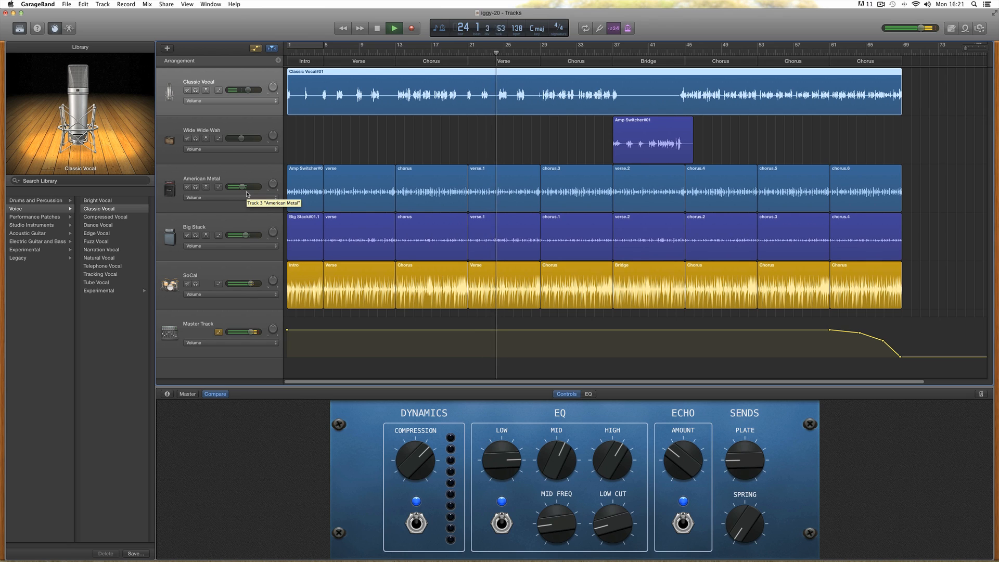
pyautogui.press('space')
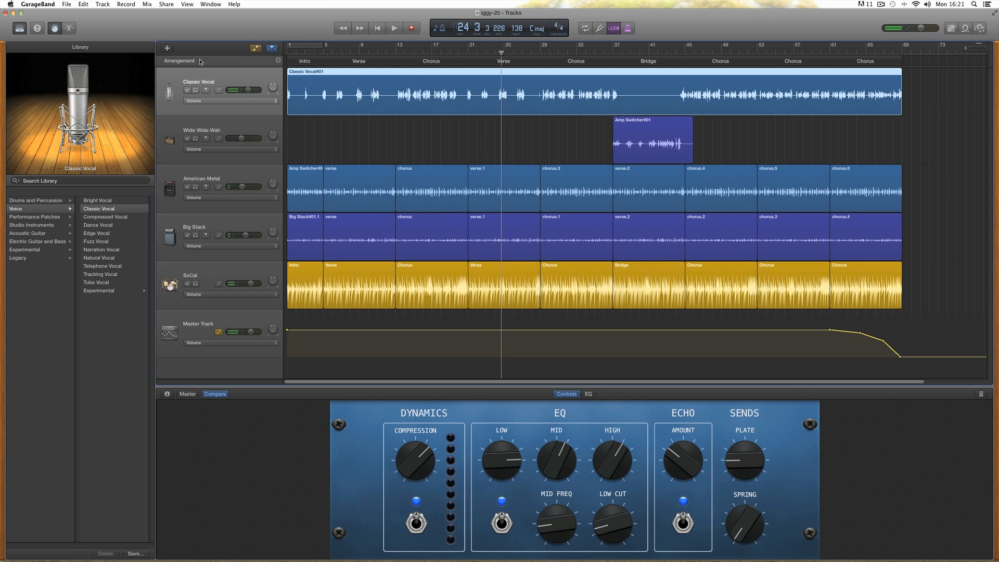
pyautogui.click(67, 6)
pyautogui.click(82, 56)
# Try the Natural Strum acoustic guitar patch on the American Metal track with its volume raised to about -1.9 dB.
pyautogui.click(250, 178)
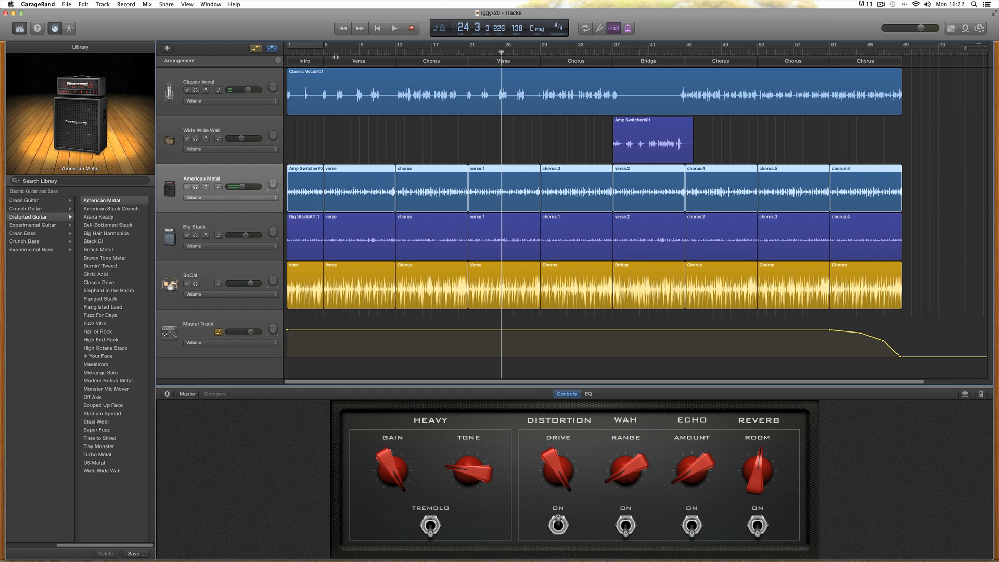
pyautogui.click(323, 50)
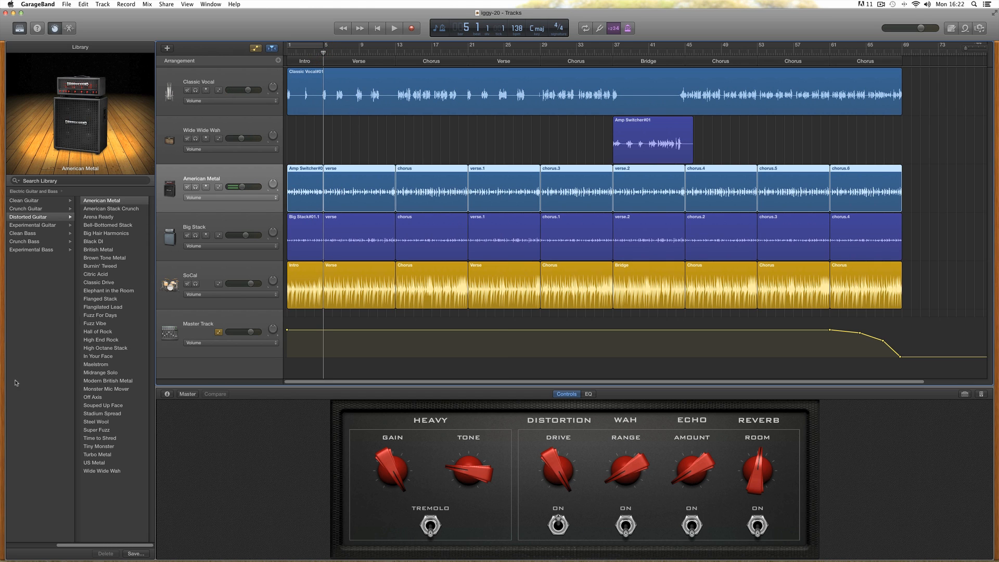
pyautogui.click(15, 545)
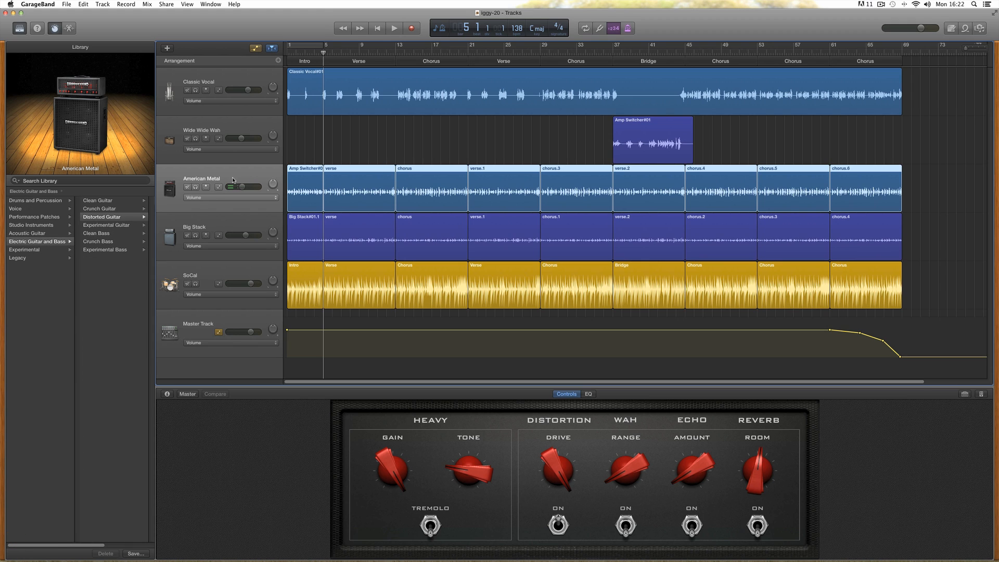
pyautogui.click(30, 234)
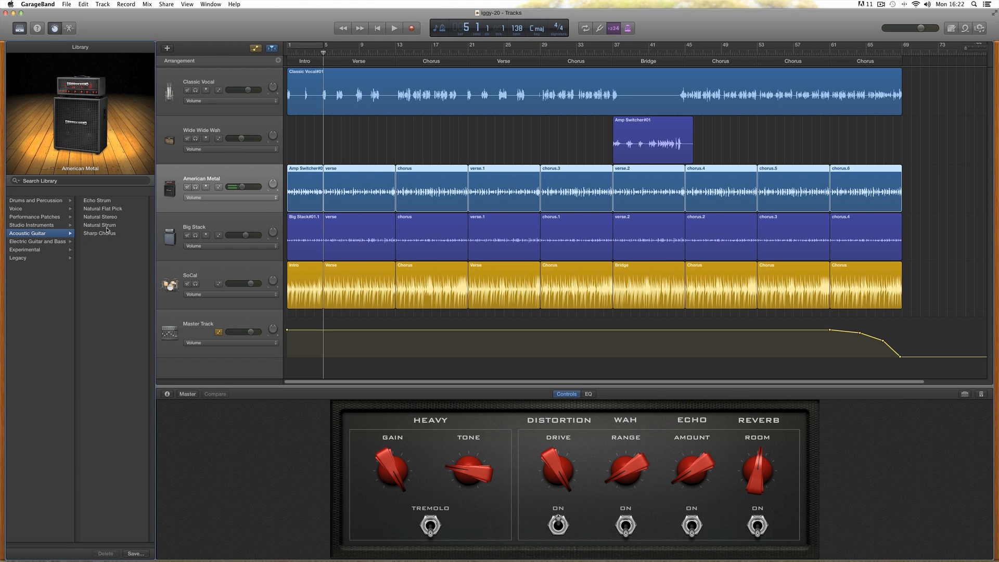
pyautogui.click(108, 225)
pyautogui.moveTo(241, 187); pyautogui.dragTo(249, 187)
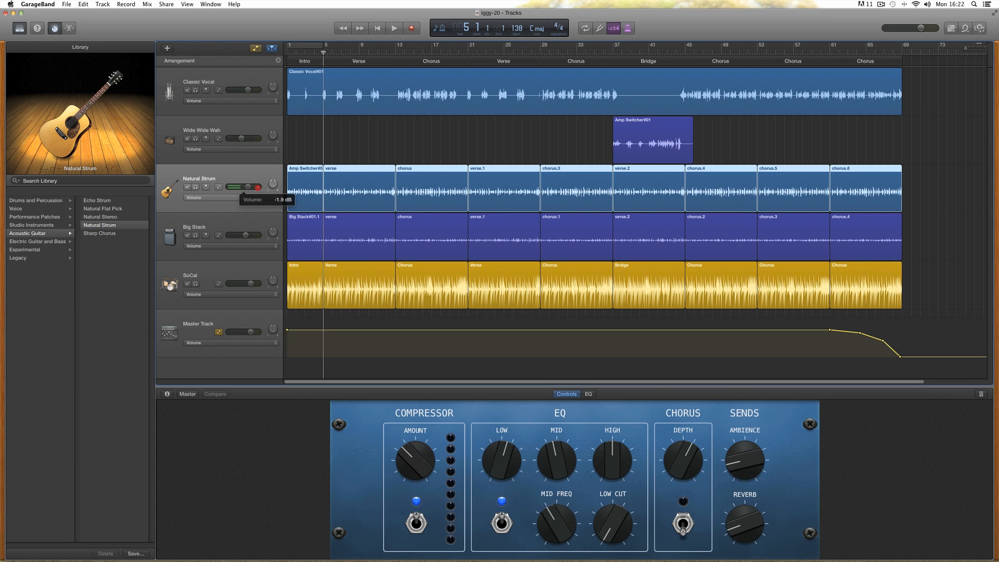
# Play the verse briefly with the Natural Strum patch, stop playback and undo the patch change.
pyautogui.press('space')
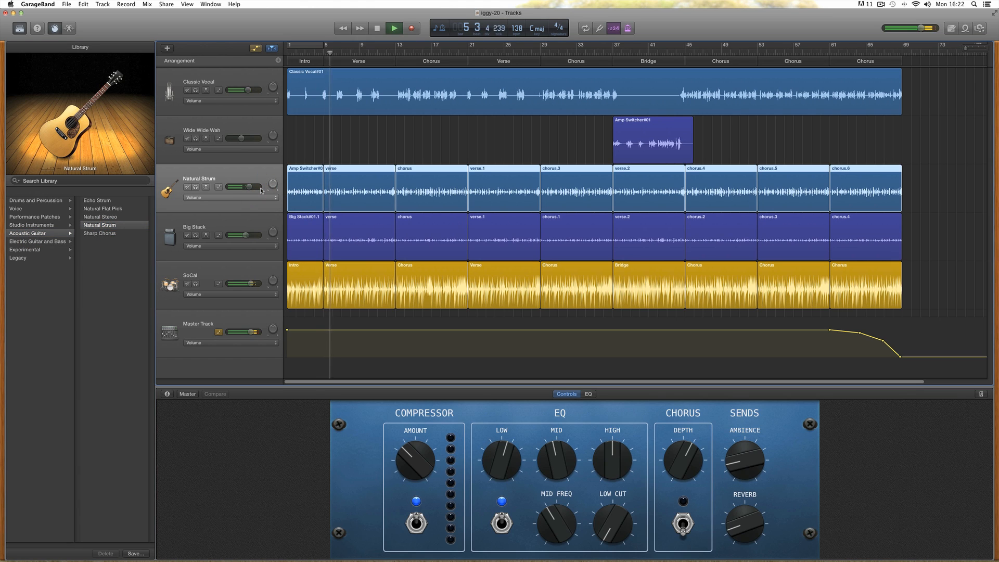
pyautogui.press('space')
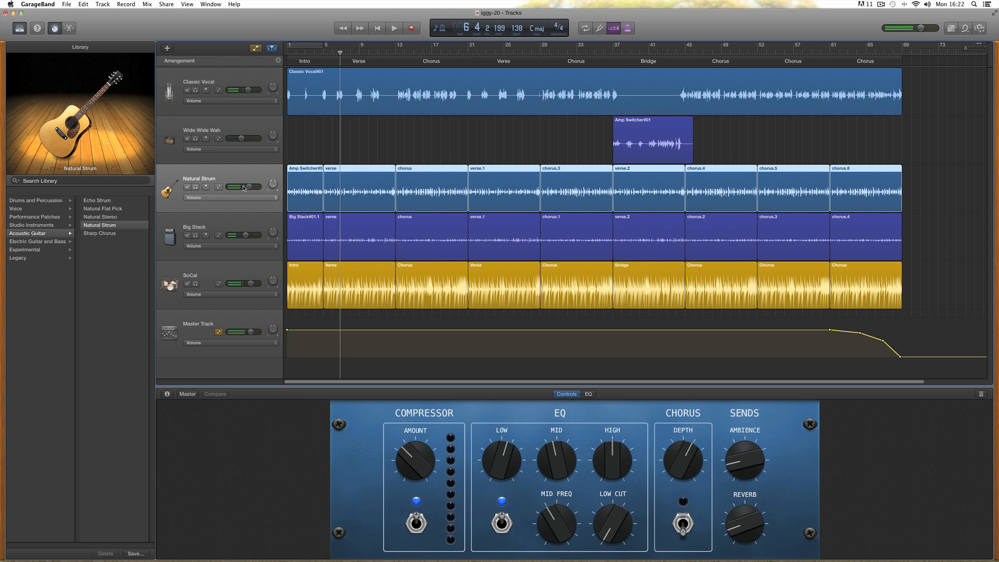
pyautogui.press('super+z')
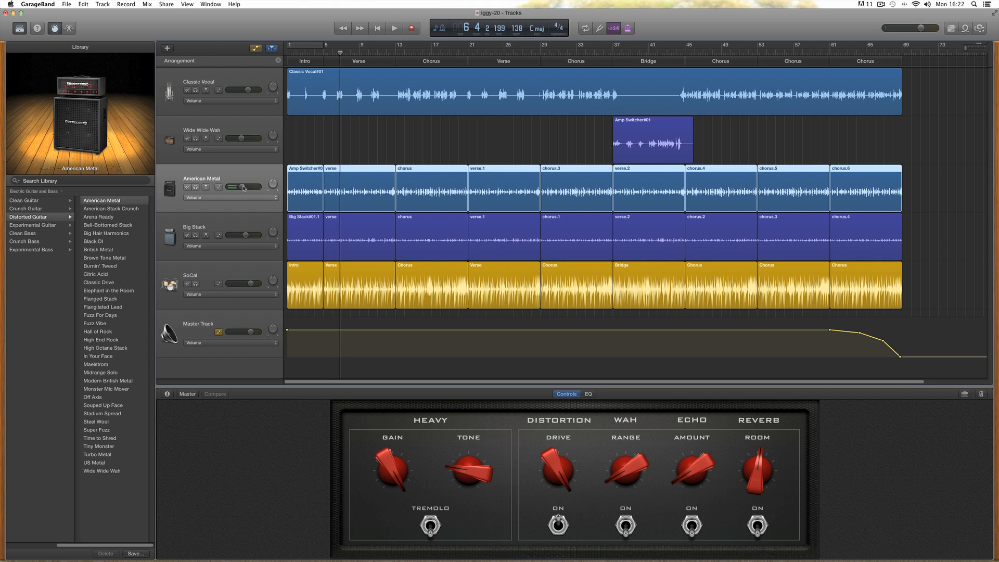